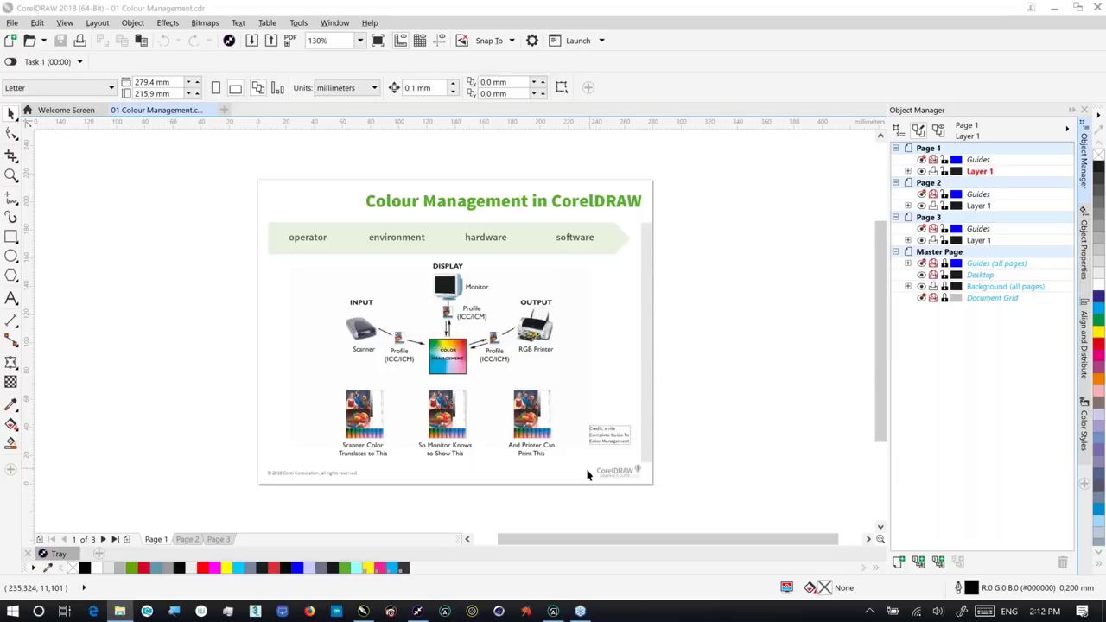
# - View pages 2 and 3 of the Colour Management document
pyautogui.click(187, 539)
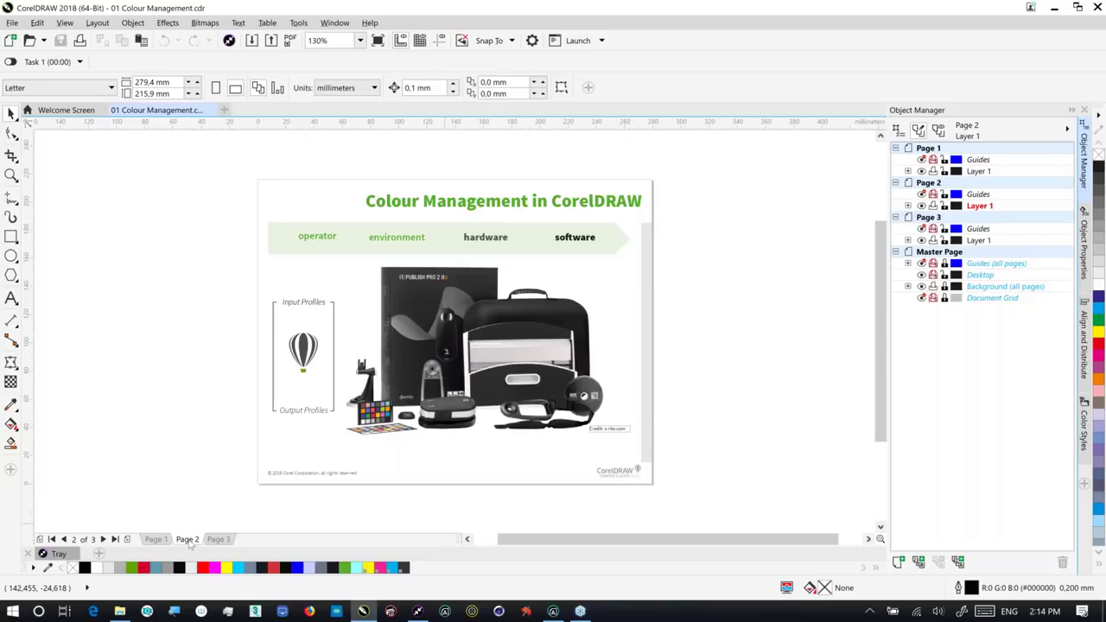
pyautogui.click(217, 539)
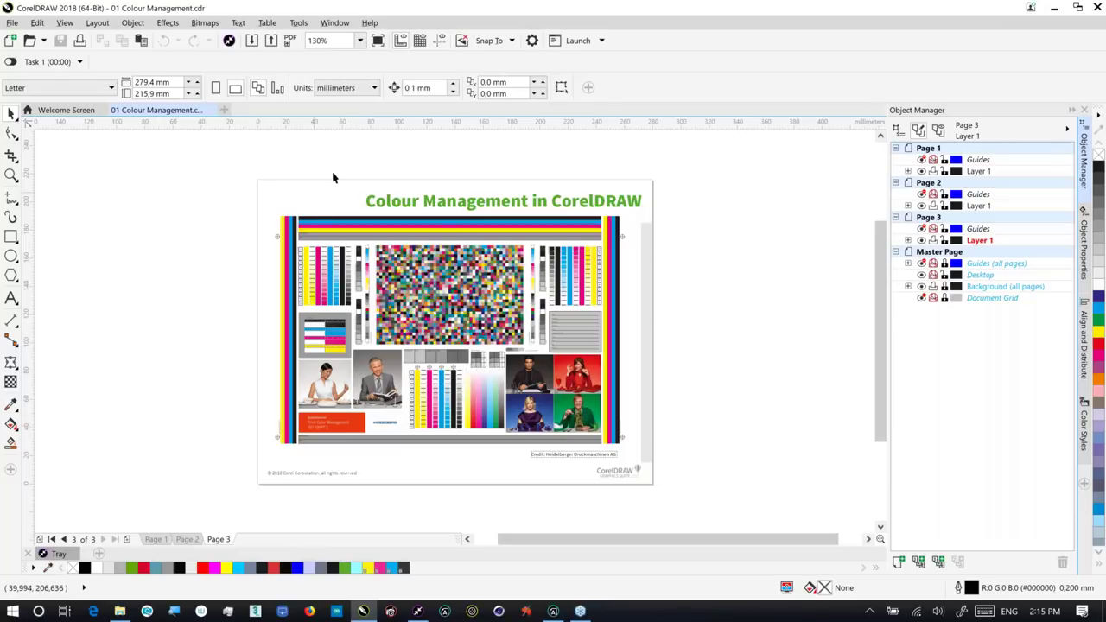
# - In the default color management settings, set the rendering intent to Perceptual
pyautogui.click(299, 23)
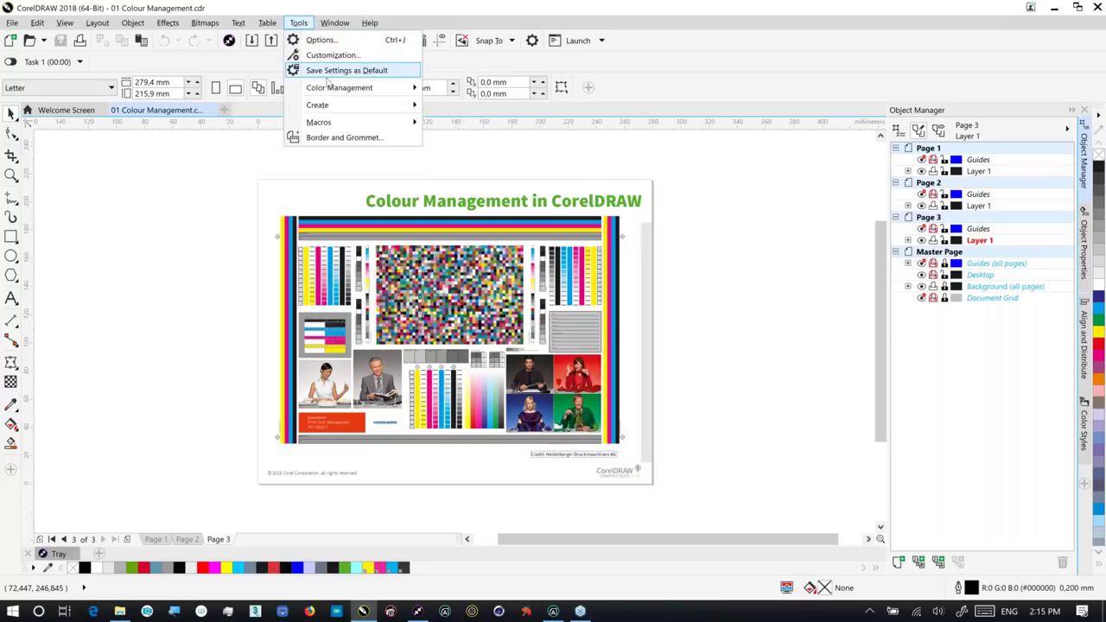
pyautogui.moveTo(327, 87)
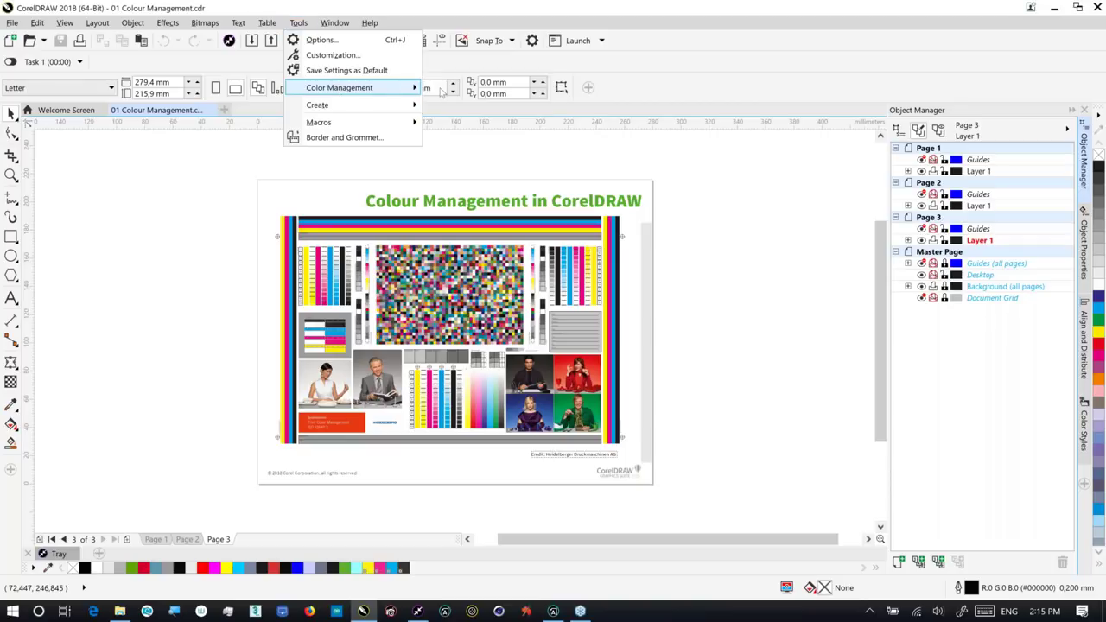
pyautogui.click(442, 91)
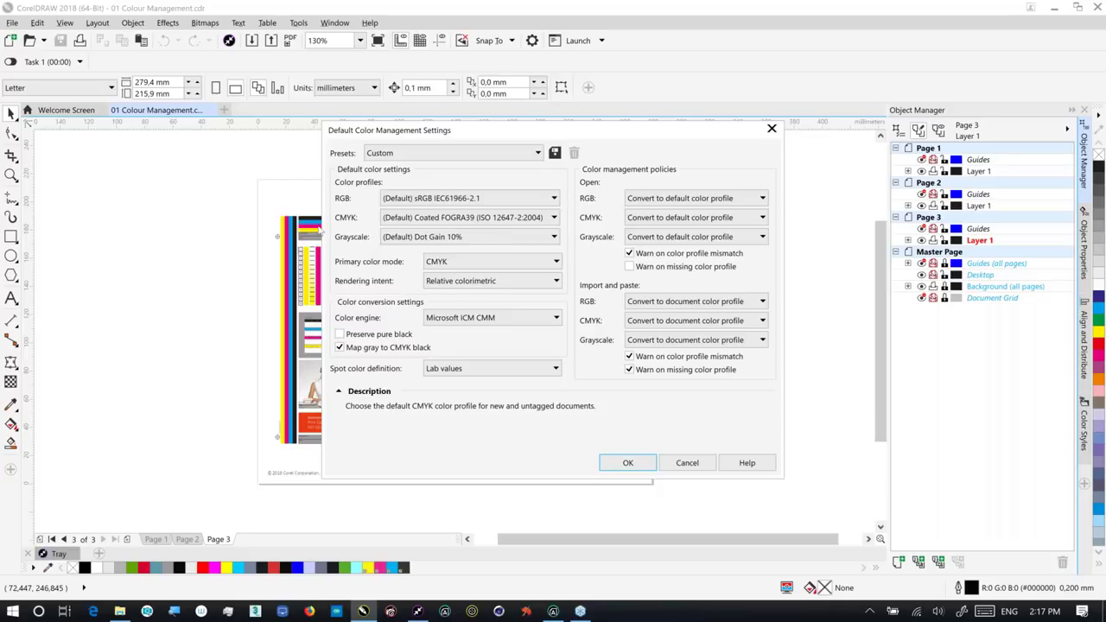
pyautogui.click(439, 265)
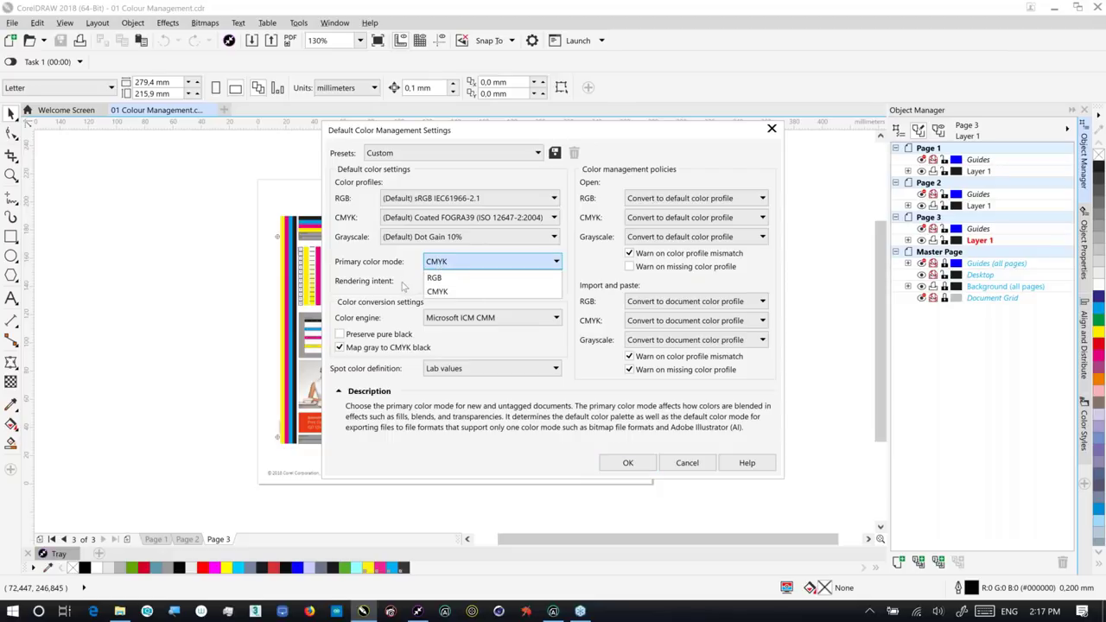
pyautogui.click(405, 286)
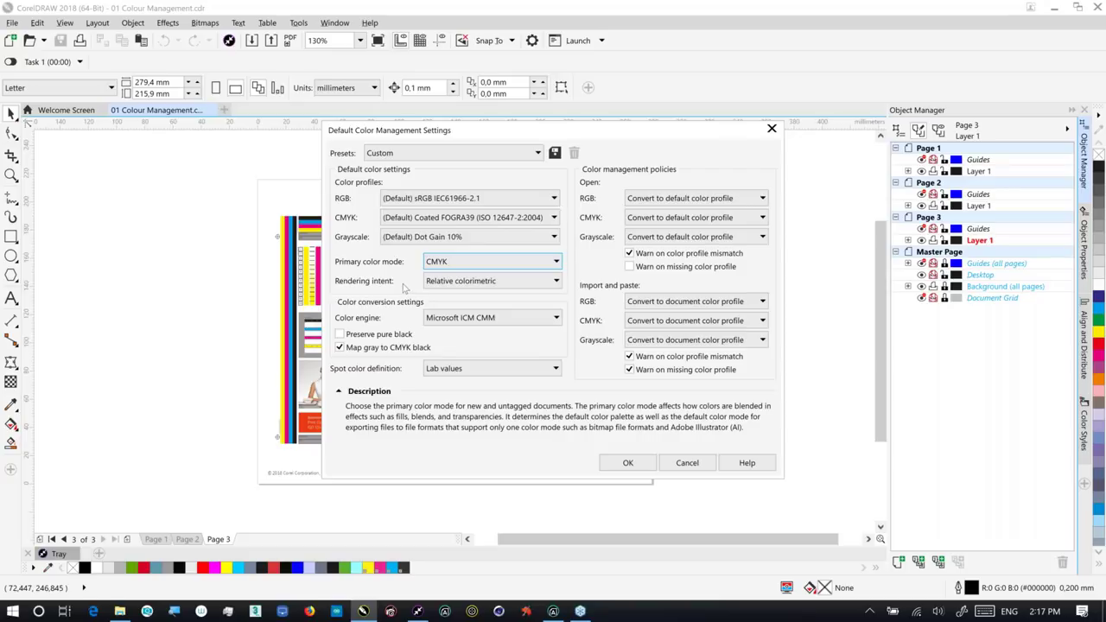
pyautogui.moveTo(445, 285)
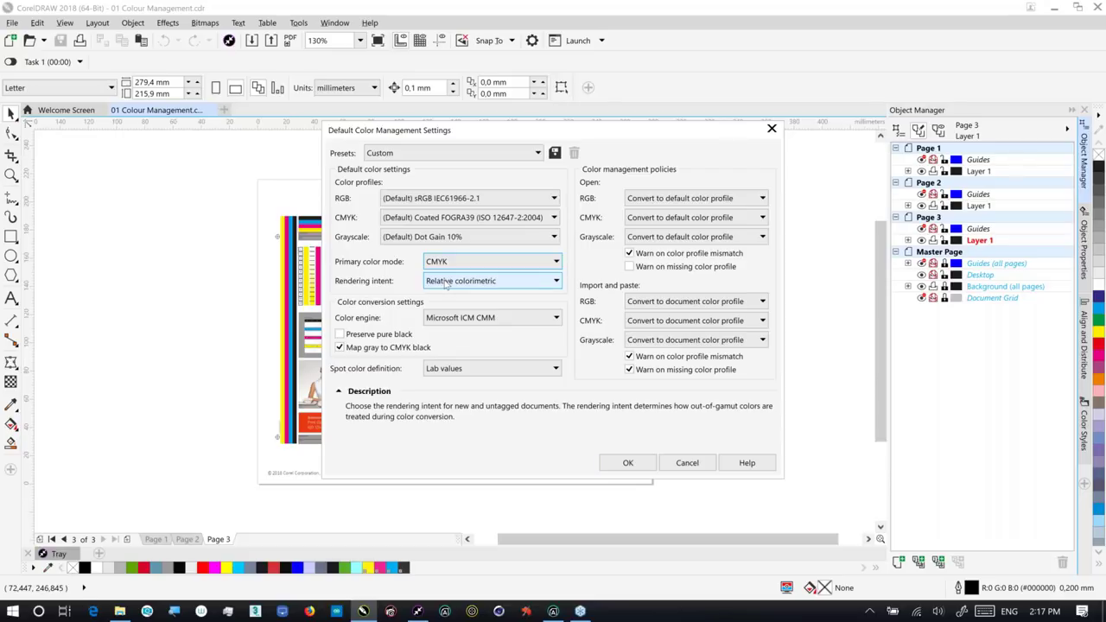
pyautogui.click(446, 281)
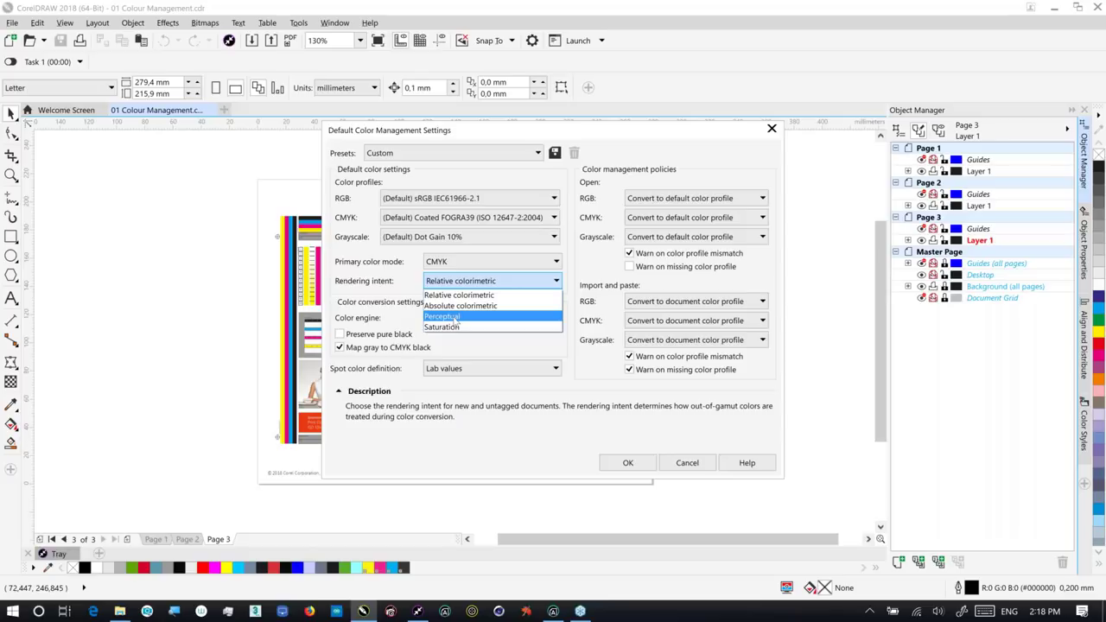
pyautogui.click(456, 317)
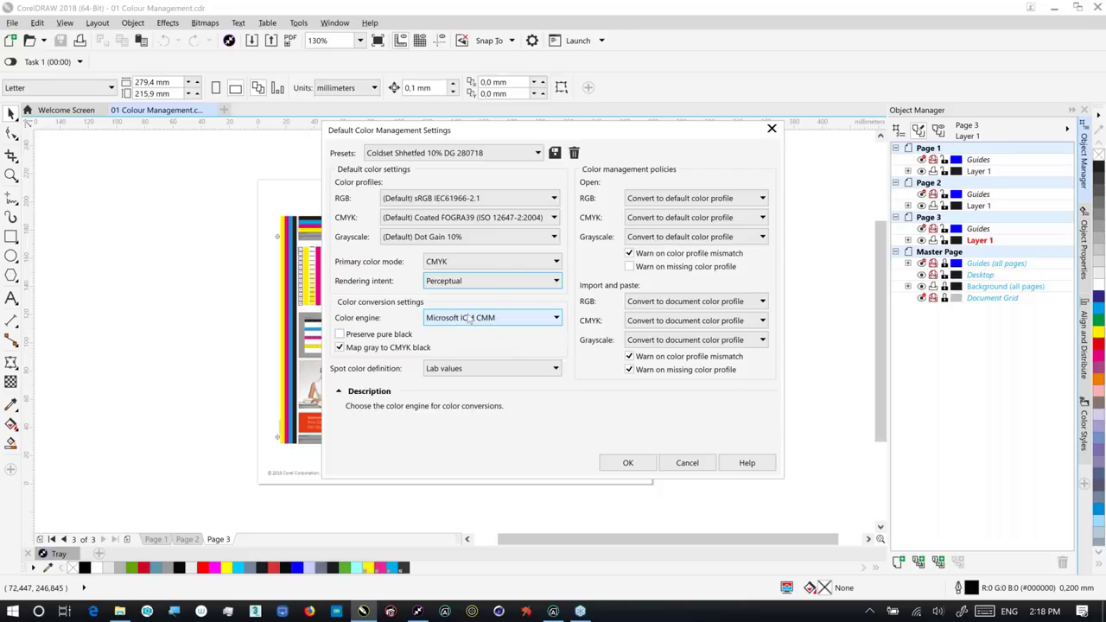
# - Keep Microsoft ICM CMM as the color engine, enable the missing color profile warning for opening files, and apply the default settings
pyautogui.click(469, 318)
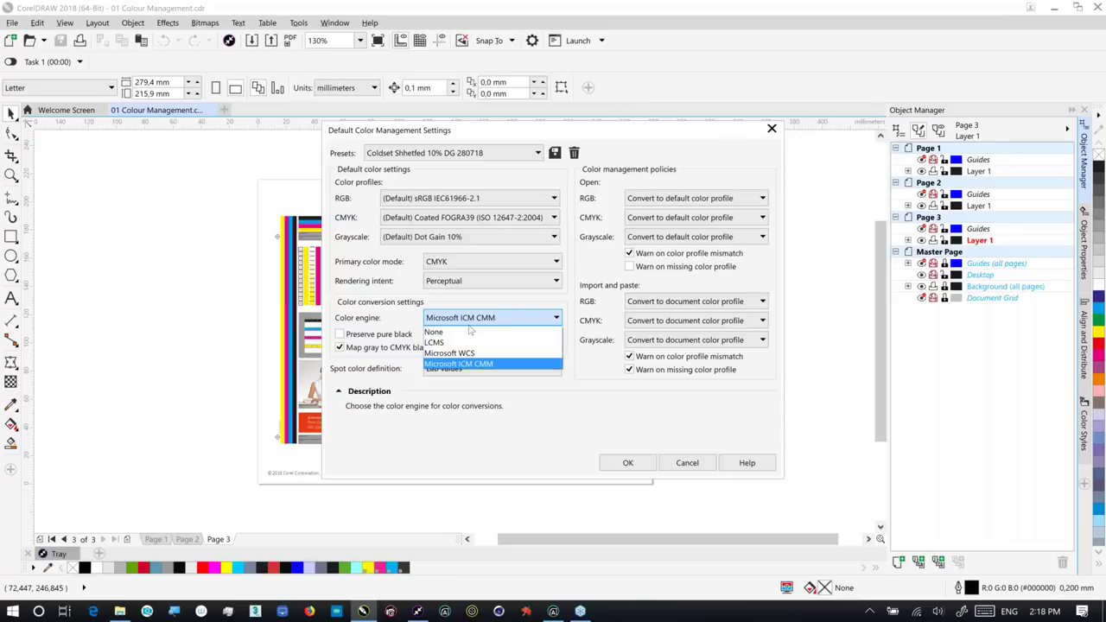
pyautogui.click(464, 364)
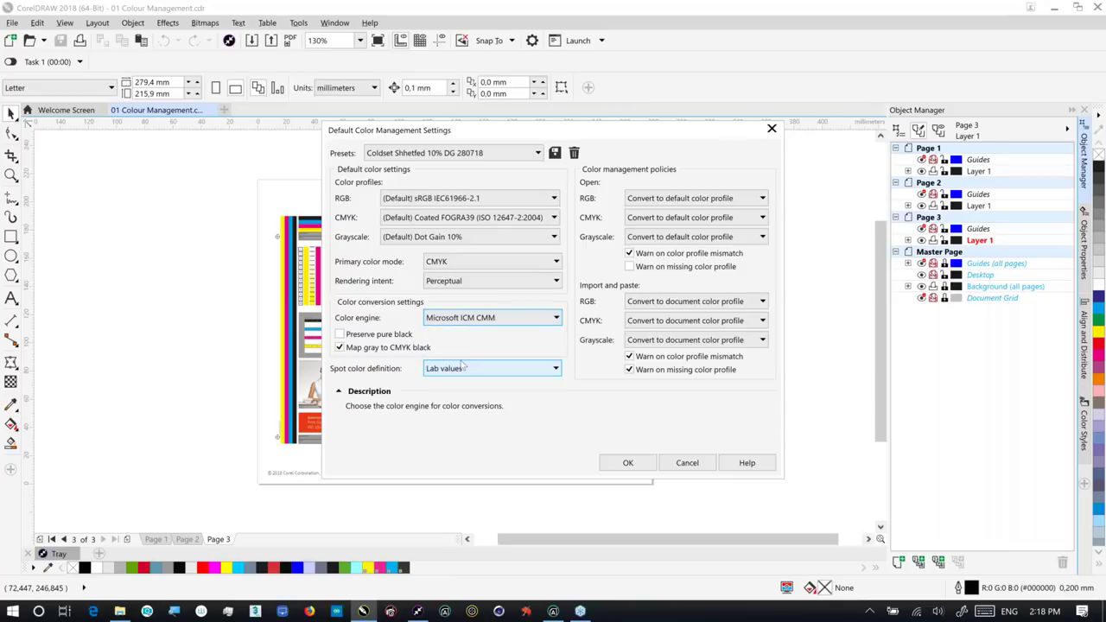
pyautogui.moveTo(464, 367)
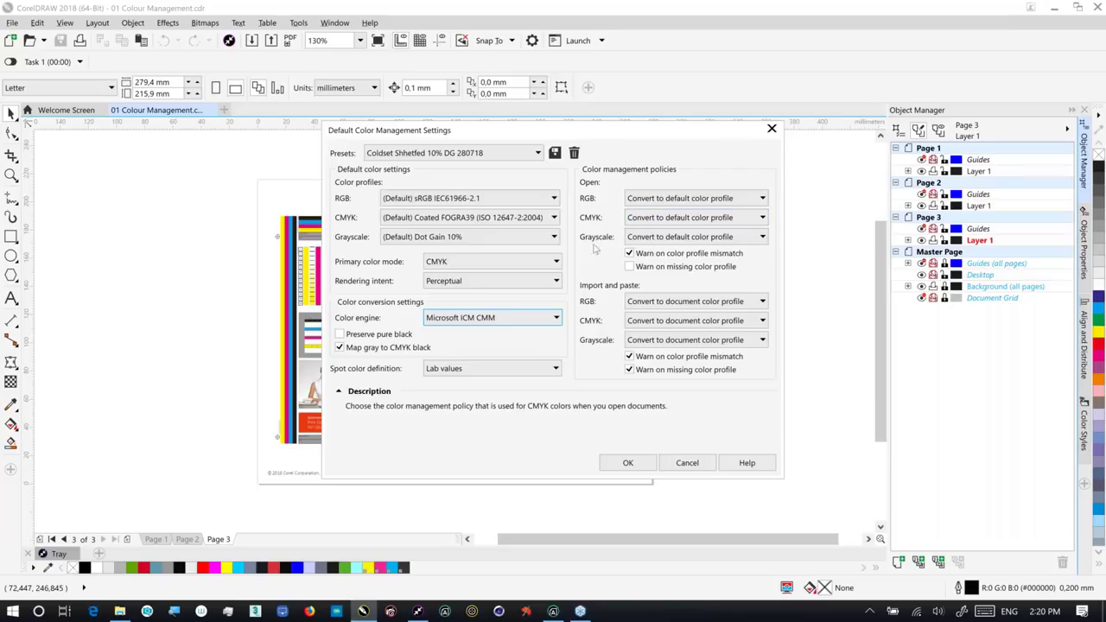
pyautogui.click(628, 267)
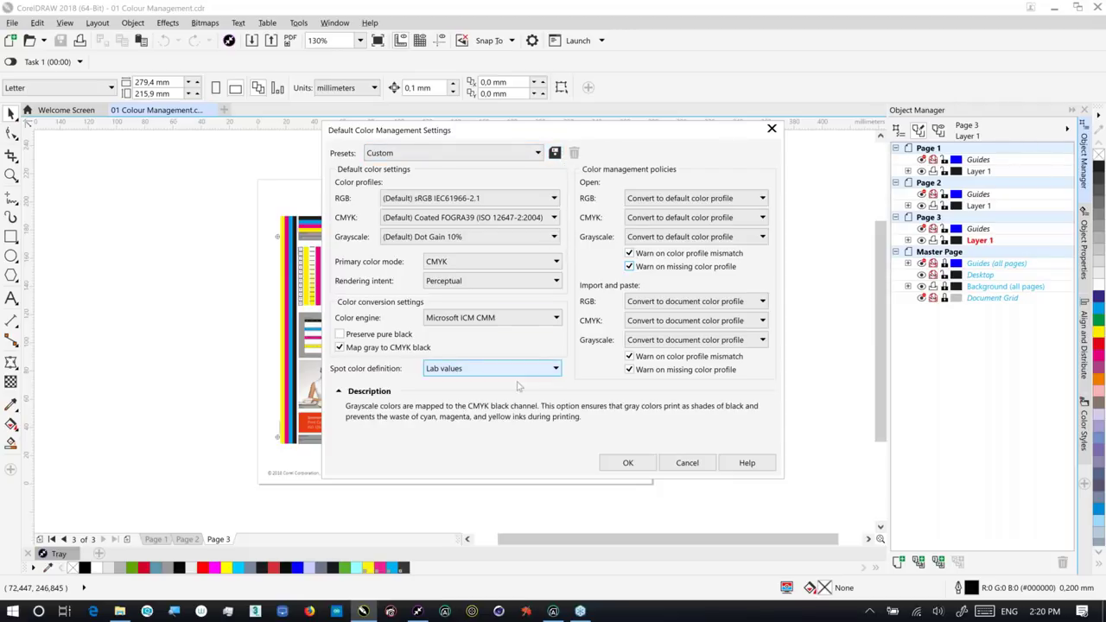
pyautogui.click(625, 463)
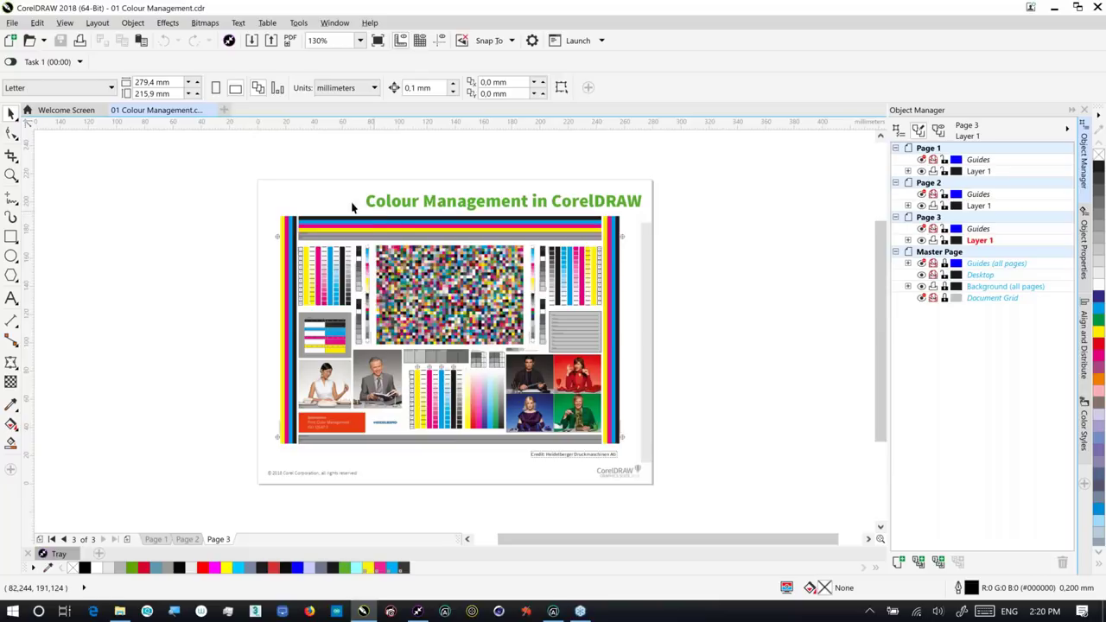
pyautogui.click(299, 23)
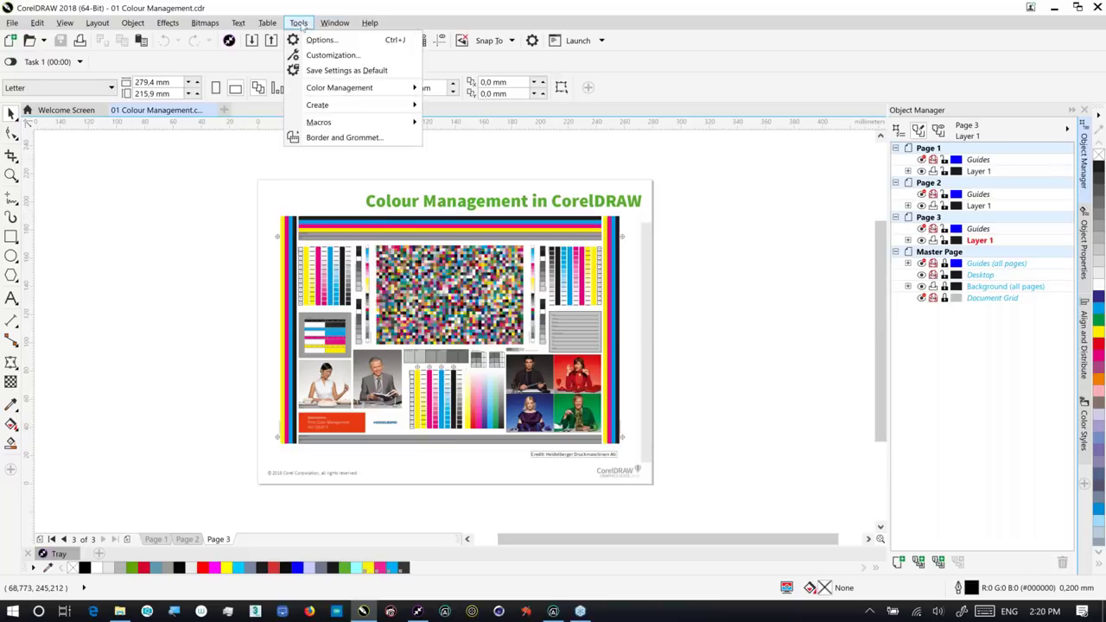
pyautogui.moveTo(333, 96)
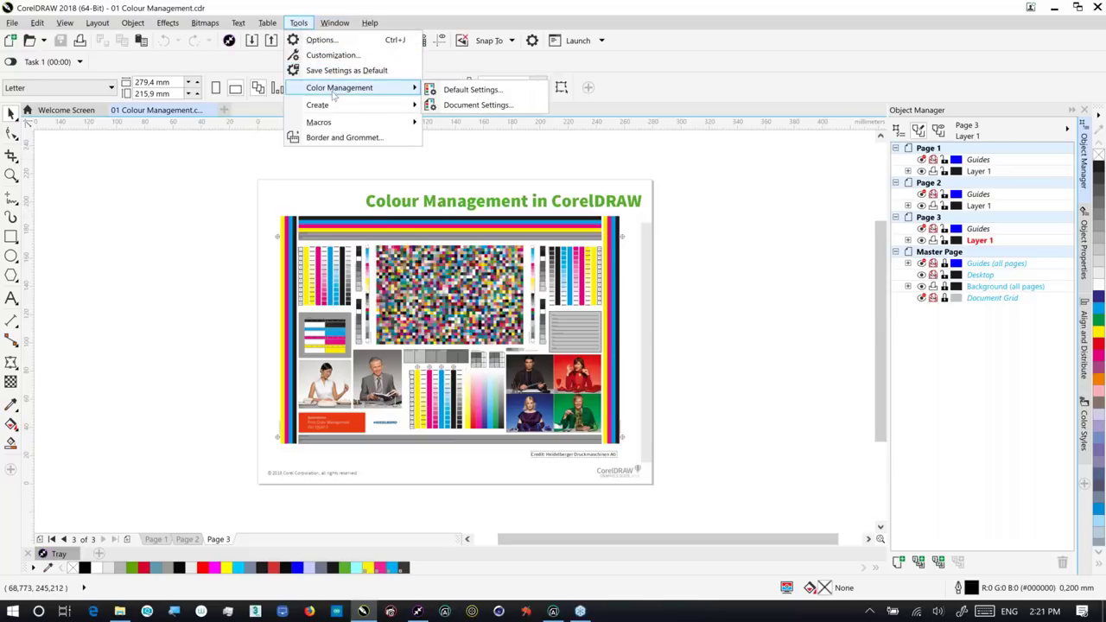
pyautogui.click(440, 105)
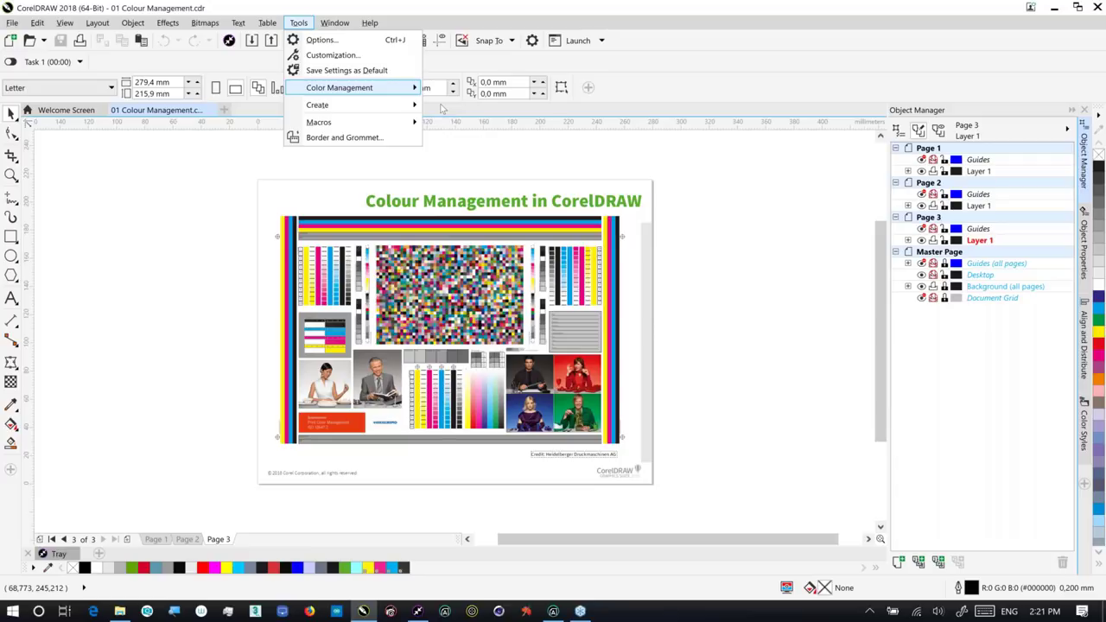
pyautogui.press('Escape')
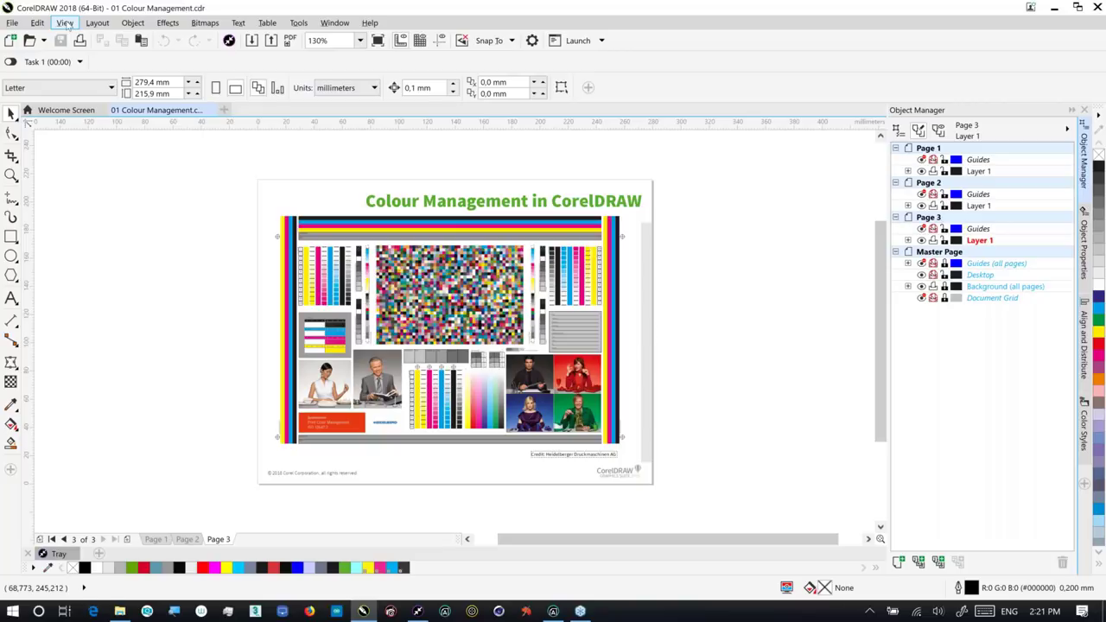
# - Toggle Proof Colors to preview the test chart on page 3
pyautogui.click(65, 24)
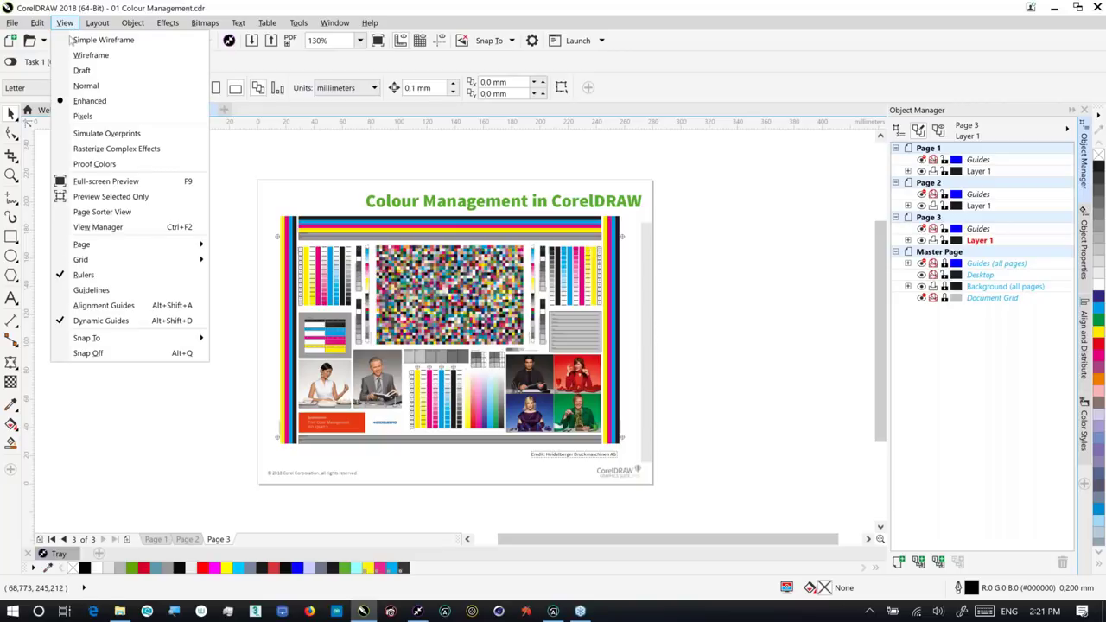
pyautogui.click(95, 163)
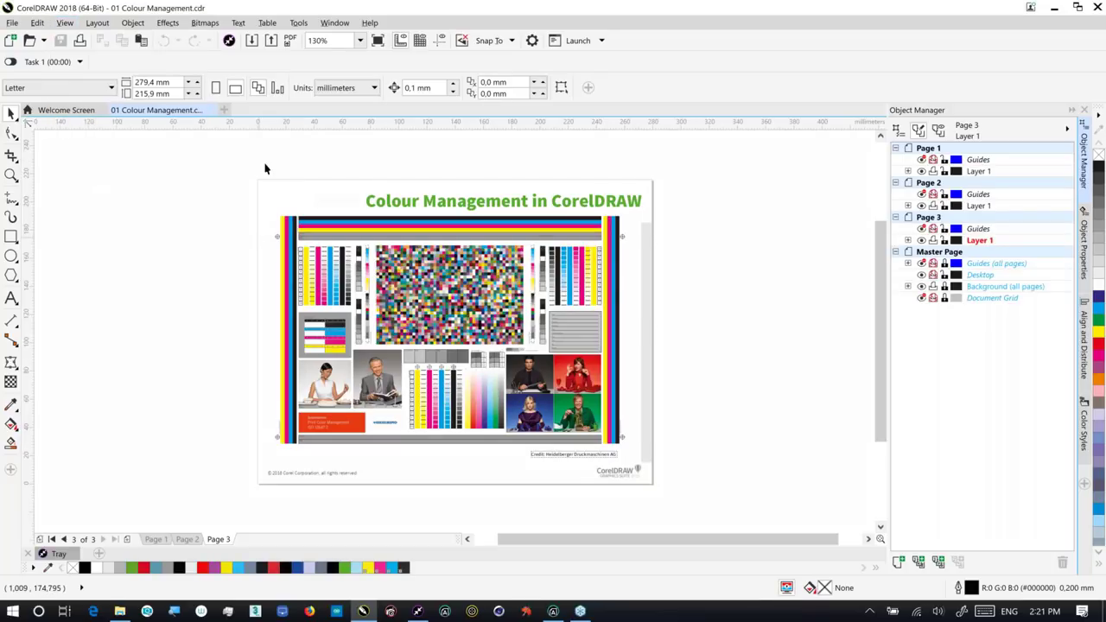
# - Assign a different CMYK color profile to the document through its document color settings
pyautogui.click(299, 24)
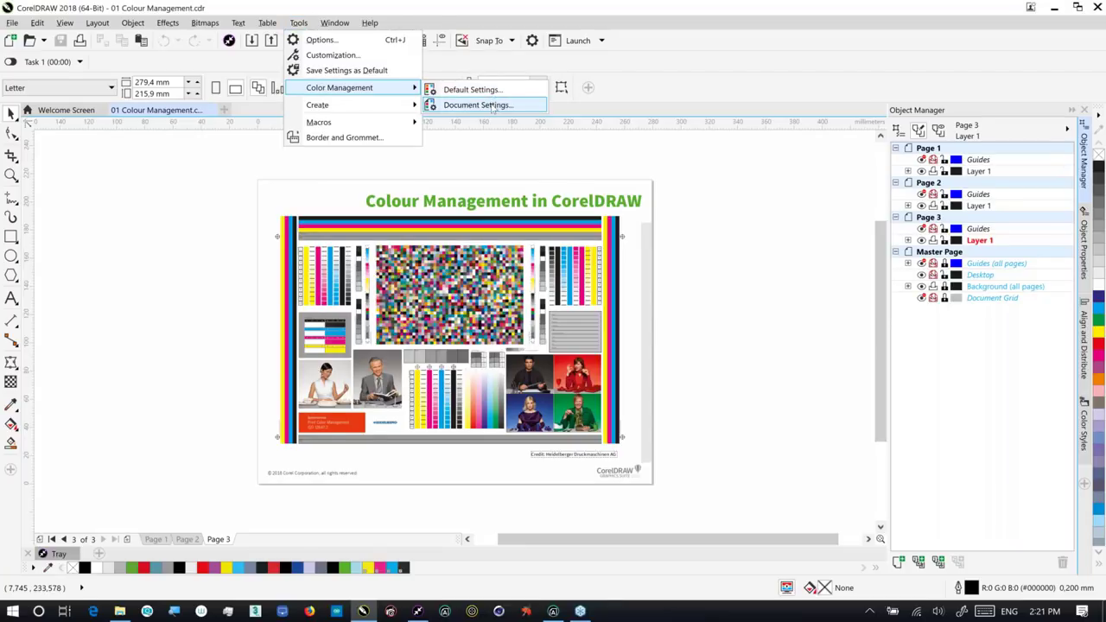
pyautogui.click(493, 104)
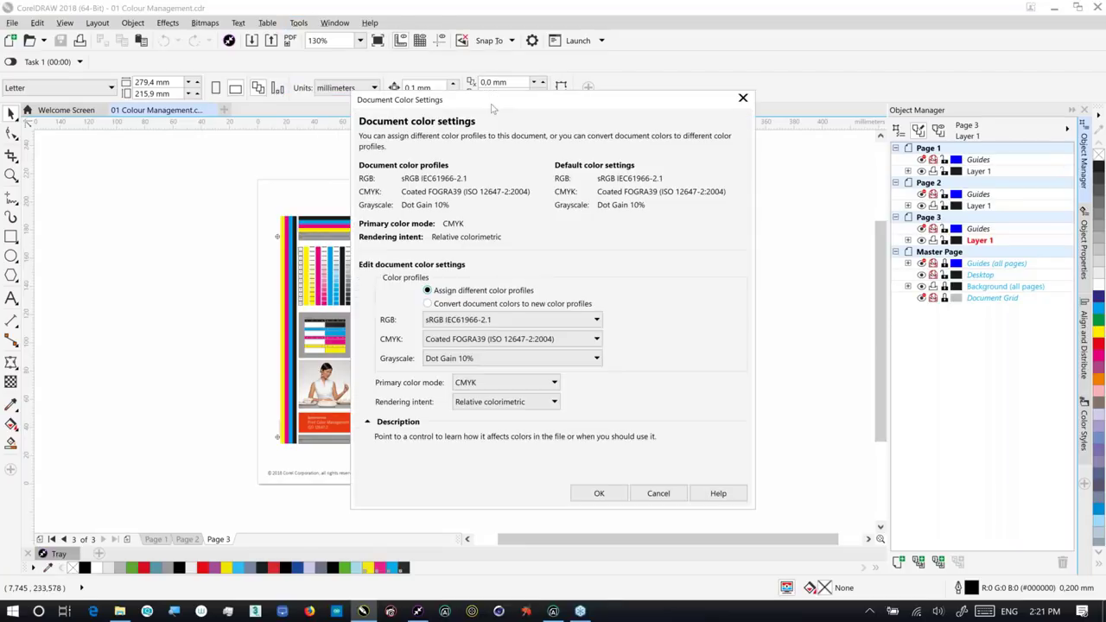
pyautogui.click(546, 339)
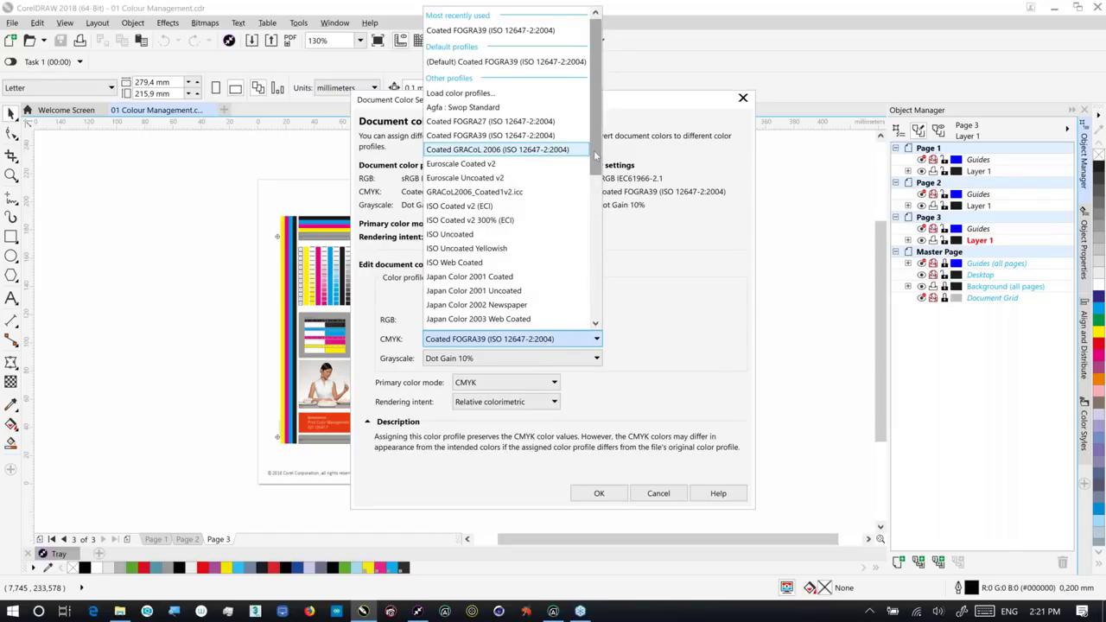
pyautogui.moveTo(593, 152); pyautogui.dragTo(591, 197)
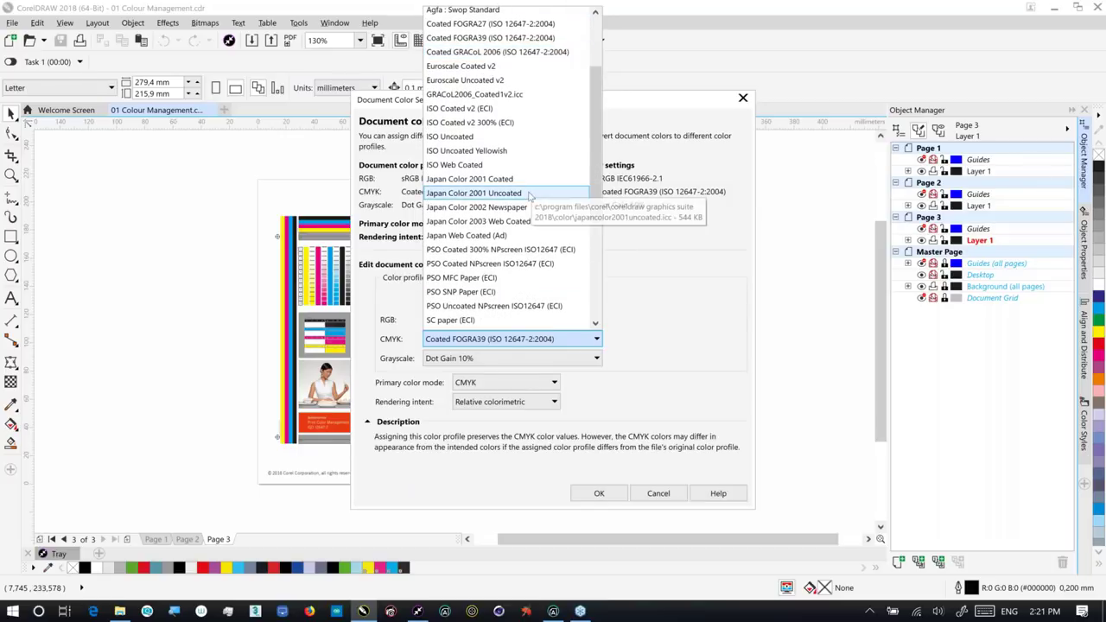
pyautogui.press('Escape')
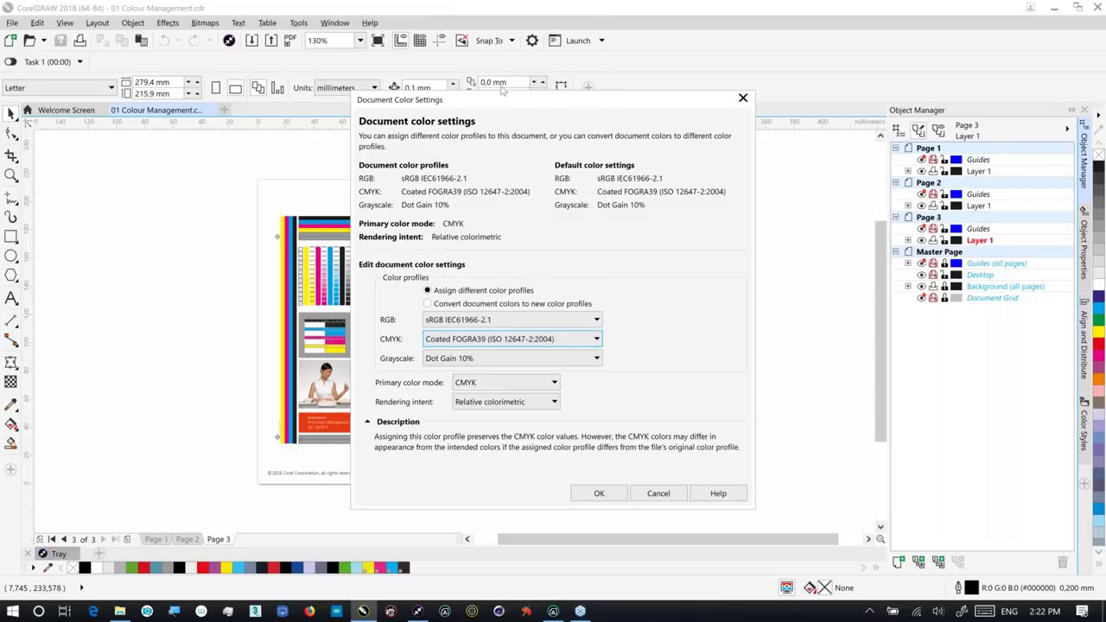
pyautogui.click(620, 496)
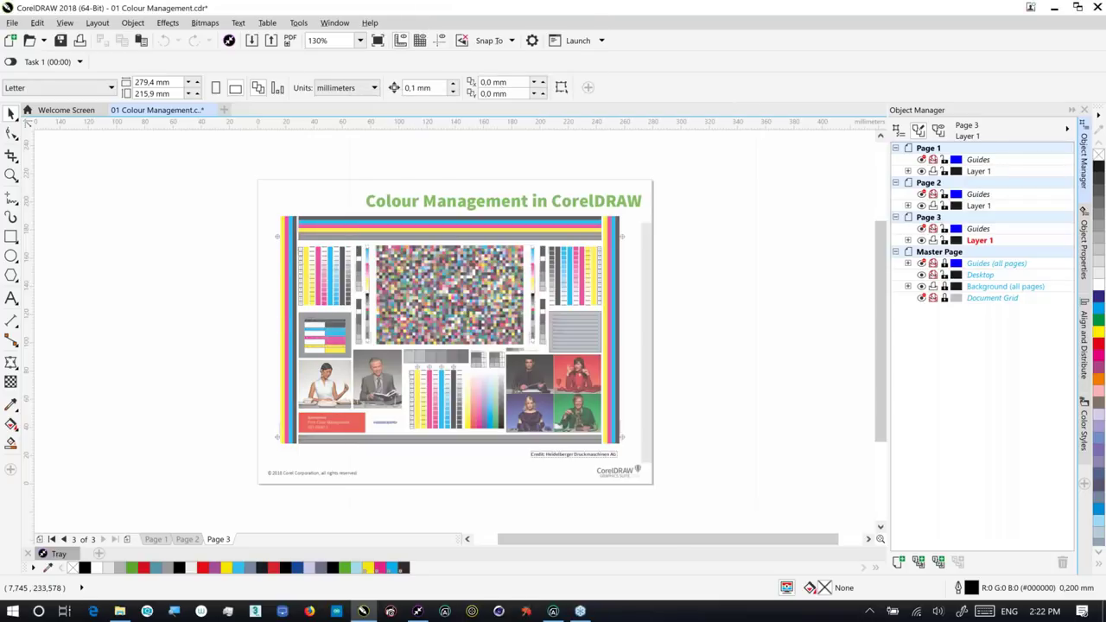
# - Switch Proof Colors off and on to compare the test chart under the newly assigned profile
pyautogui.click(65, 22)
pyautogui.click(95, 164)
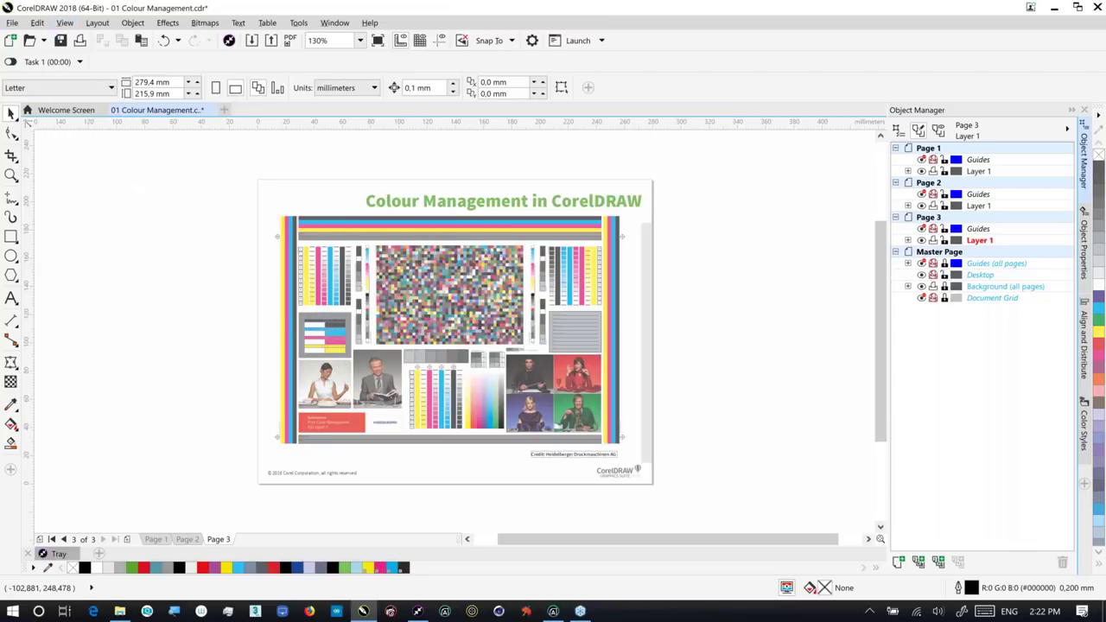
pyautogui.click(65, 23)
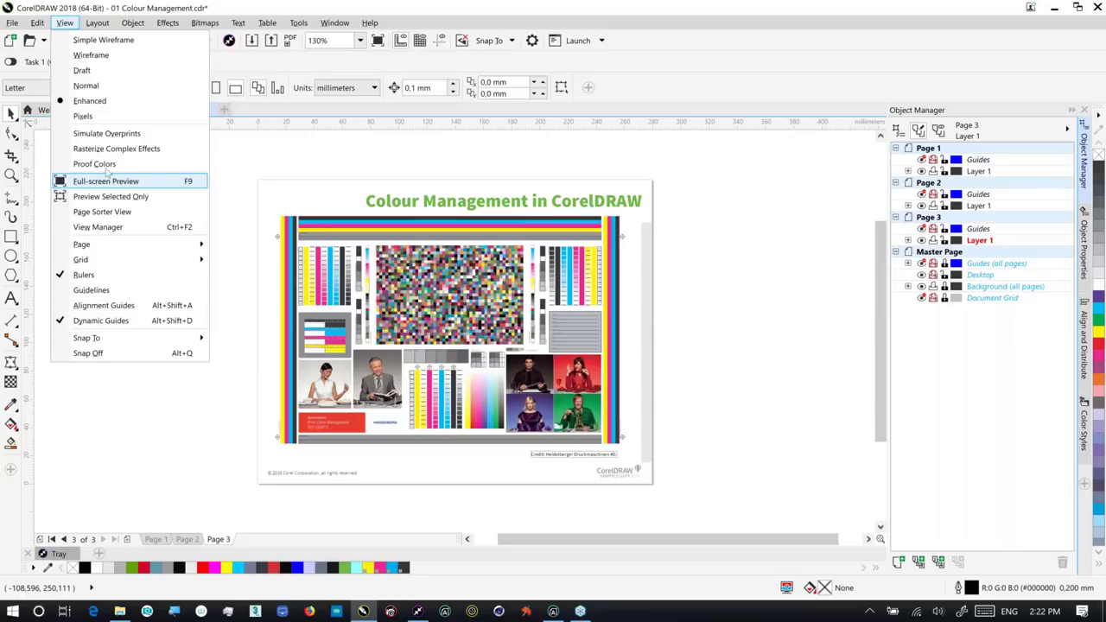
pyautogui.press('Return')
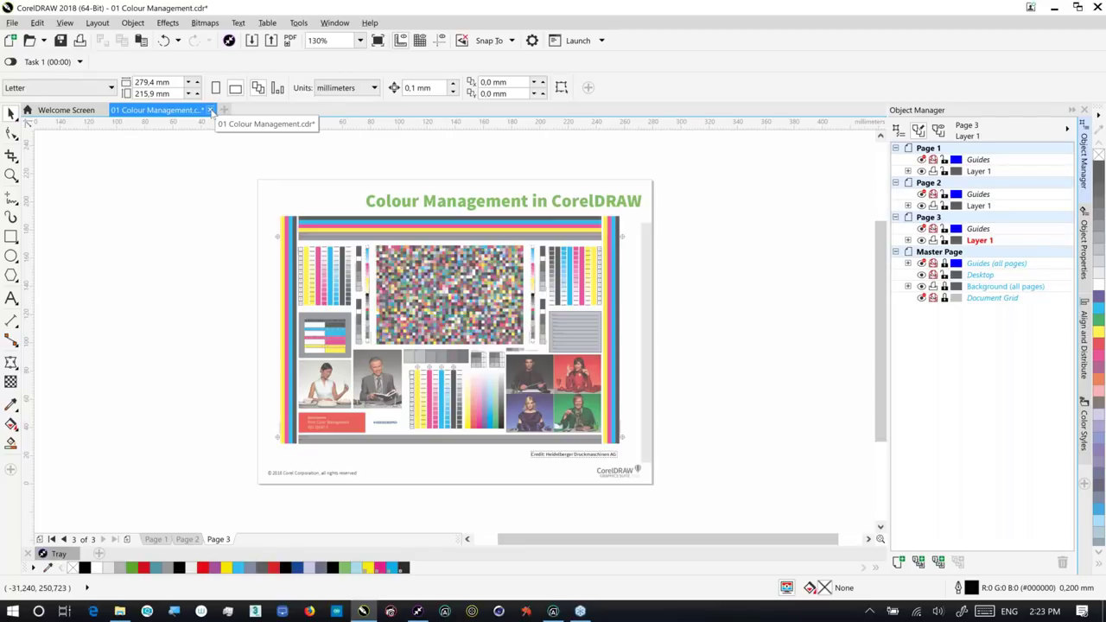
# - Close the 01 Colour Management document without saving its changes
pyautogui.click(209, 111)
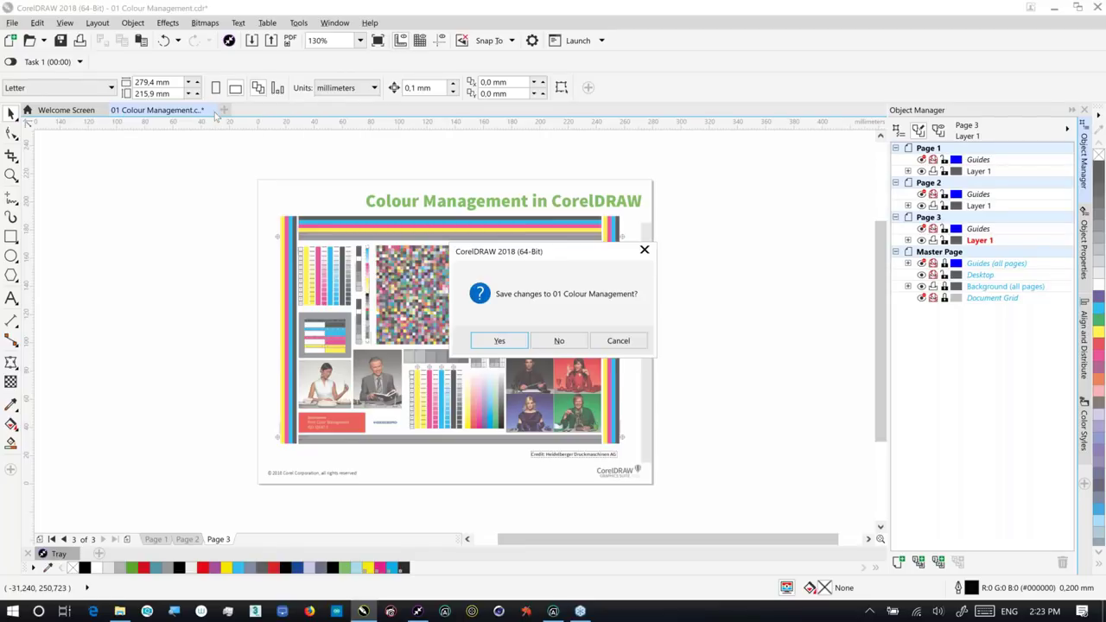
pyautogui.click(564, 342)
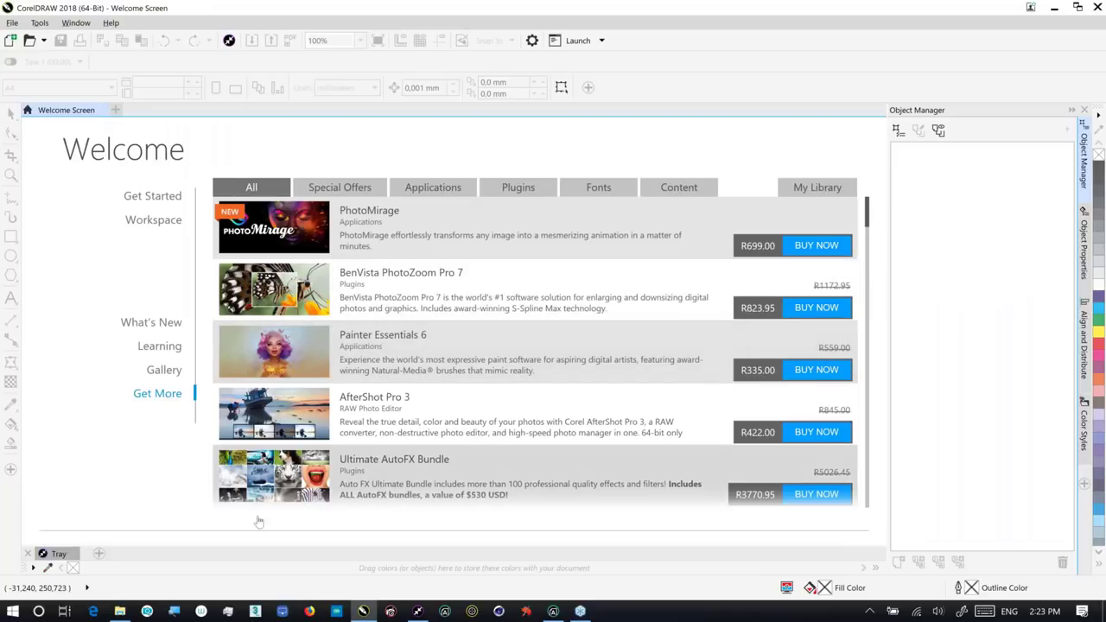
# - Switch to File Explorer and preview the Color_Management_Guide and ishihara files in the 01 Colour Management folder
pyautogui.click(120, 611)
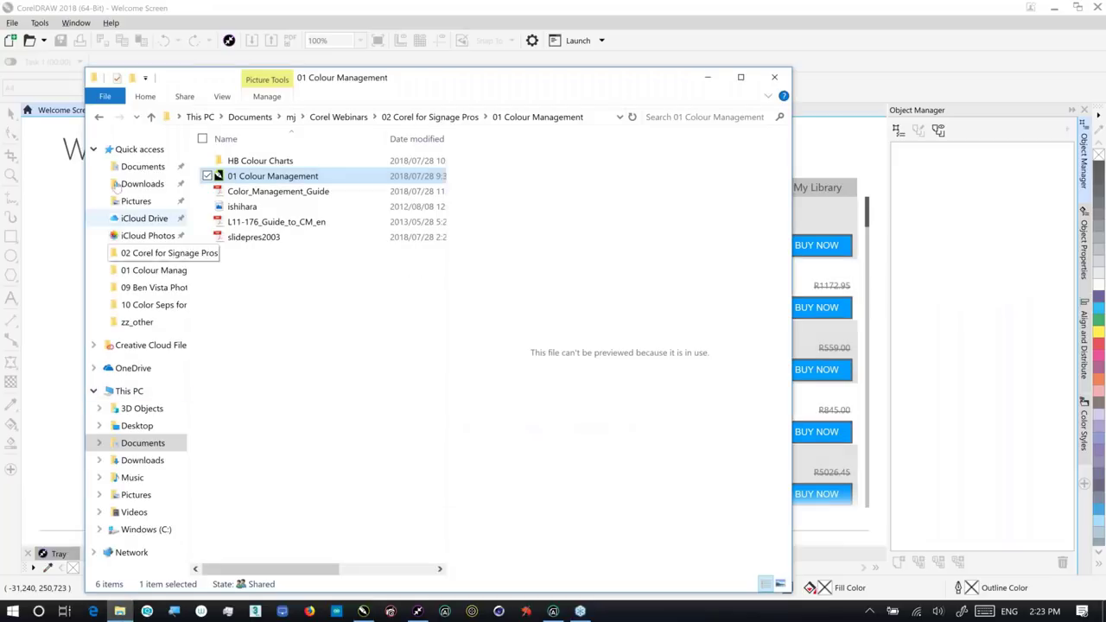
pyautogui.click(267, 191)
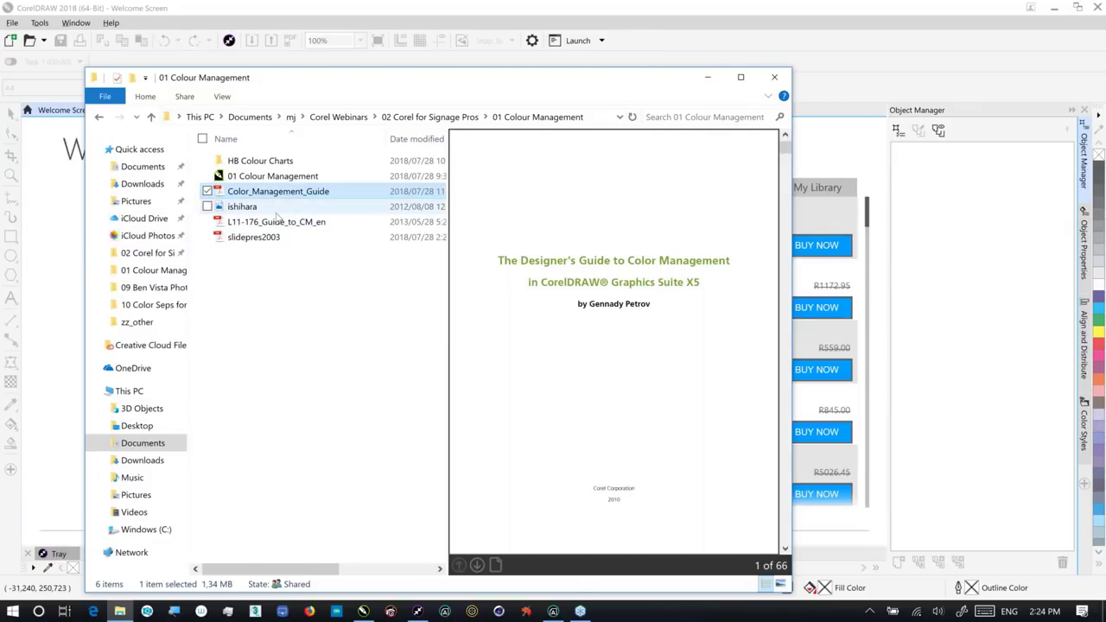
pyautogui.click(256, 208)
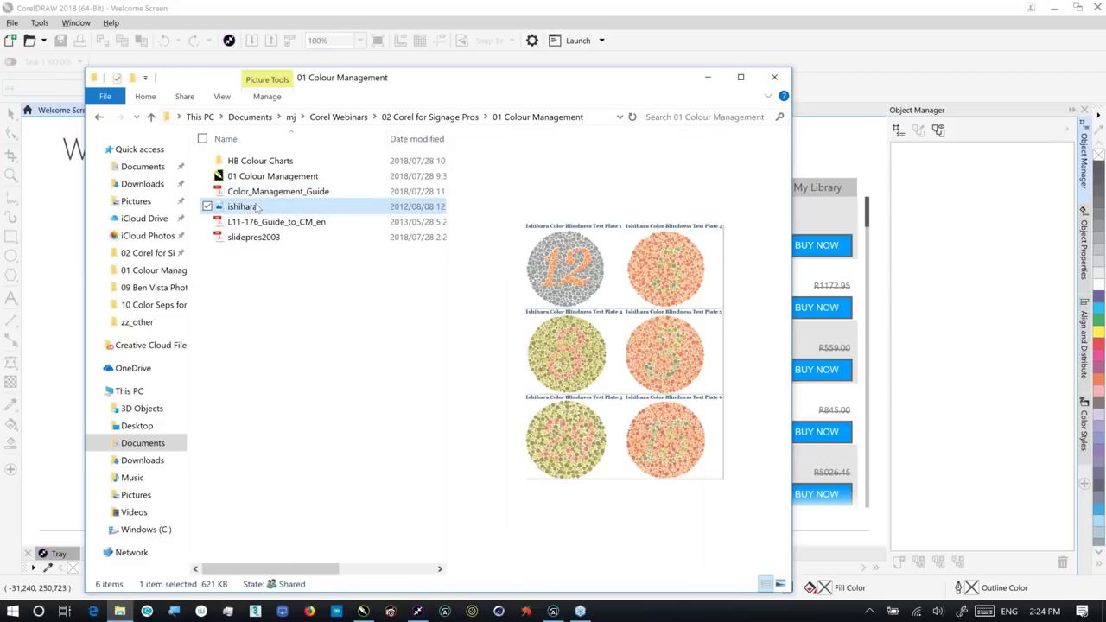
# - Preview the L11-176_Guide_to_CM_en and slidepres2003 files, and open the 02 Vehicle Wrapping folder
pyautogui.press('Down')
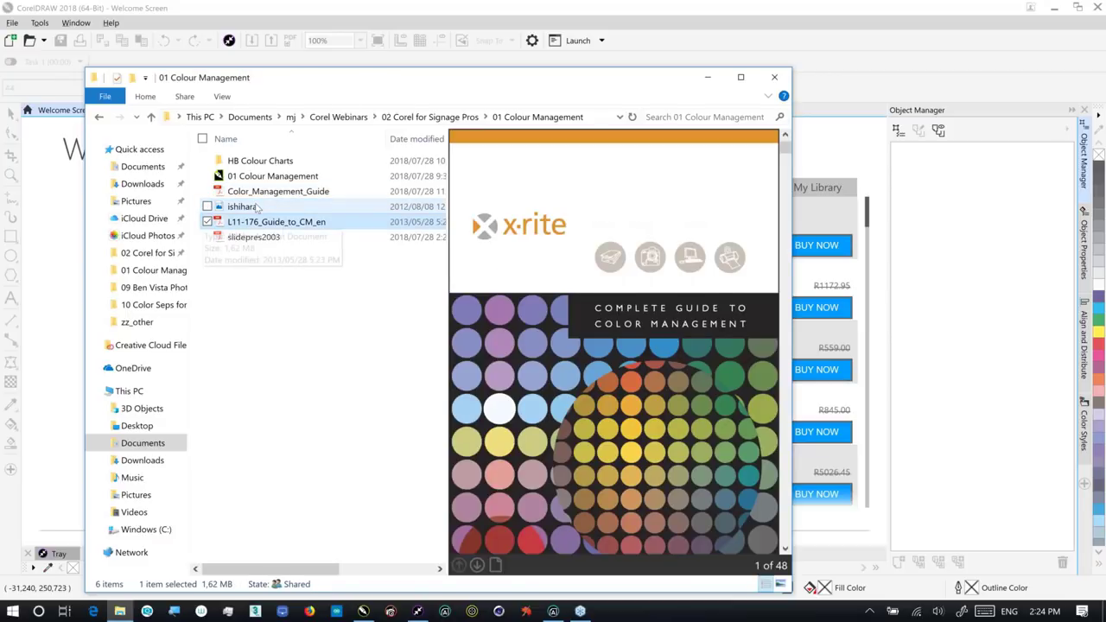
pyautogui.press('Down')
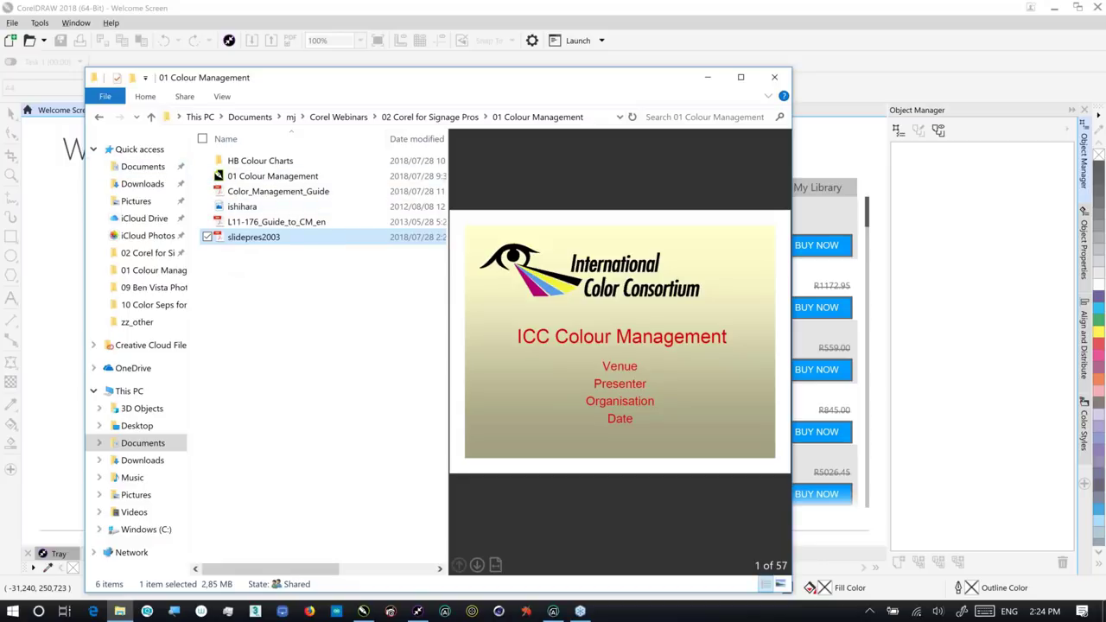
pyautogui.click(100, 118)
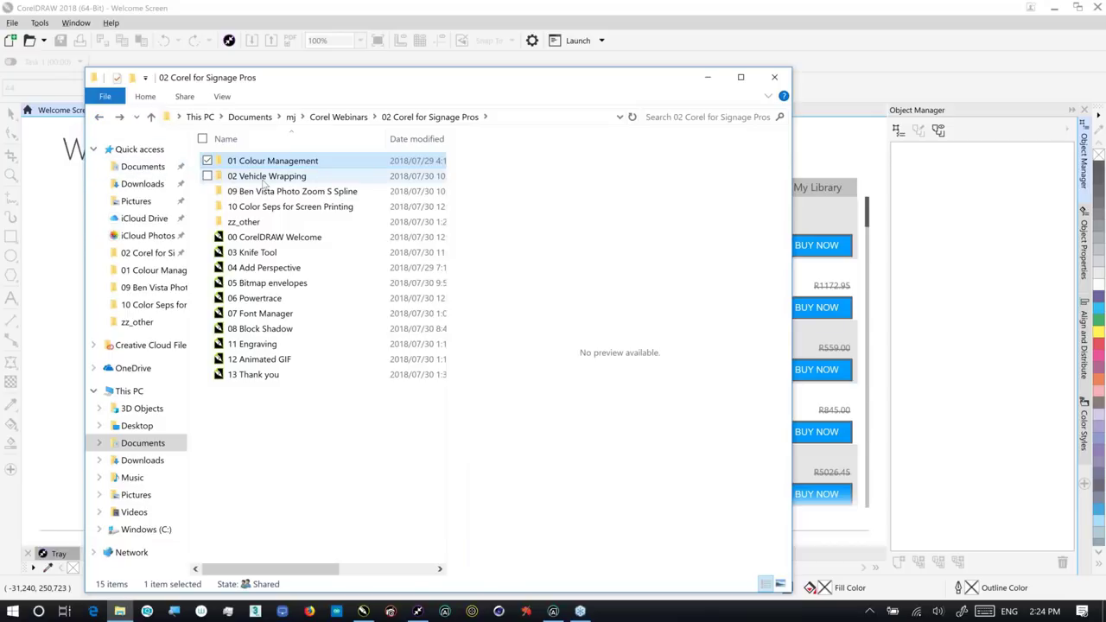
pyautogui.doubleClick(264, 177)
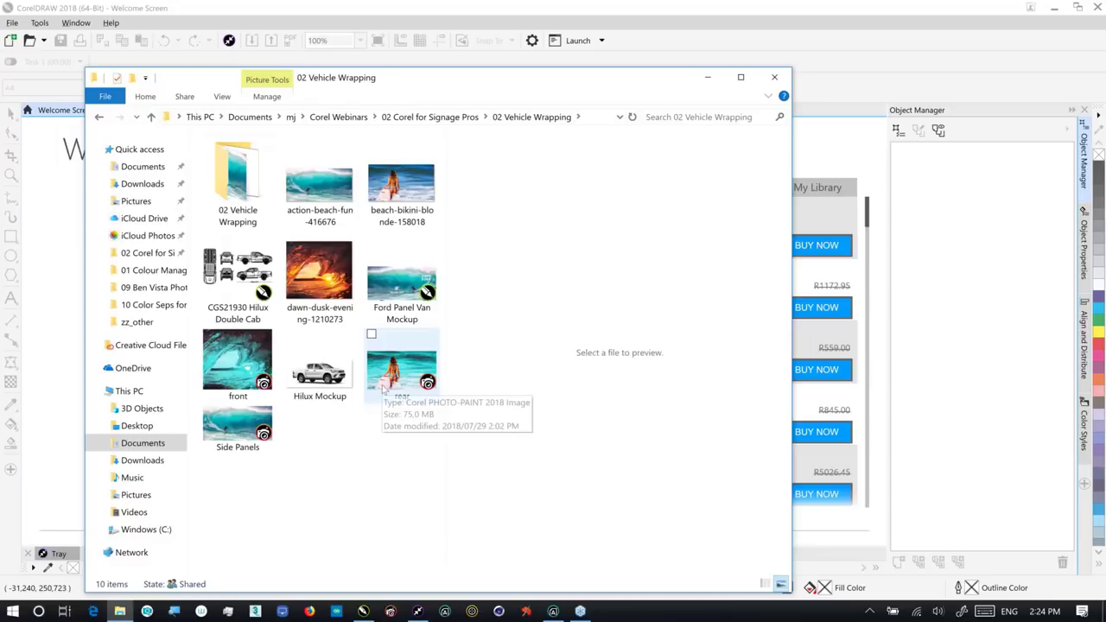
# - Switch to Corel CONNECT and look through the clipart and images collected in the Corel 4 SPs tray
pyautogui.moveTo(420, 613)
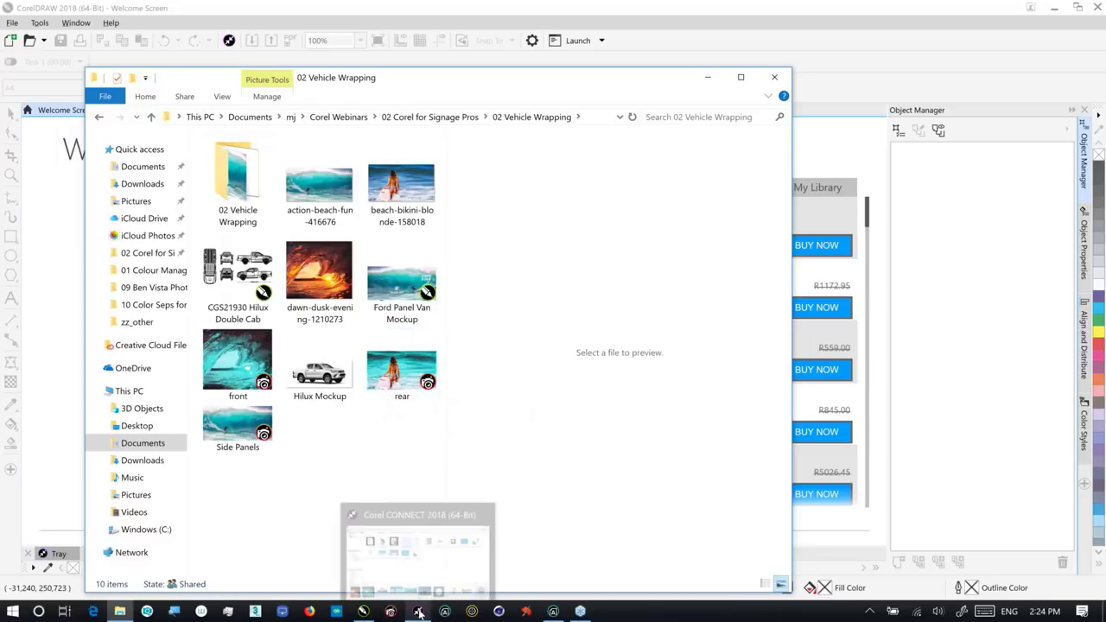
pyautogui.click(419, 613)
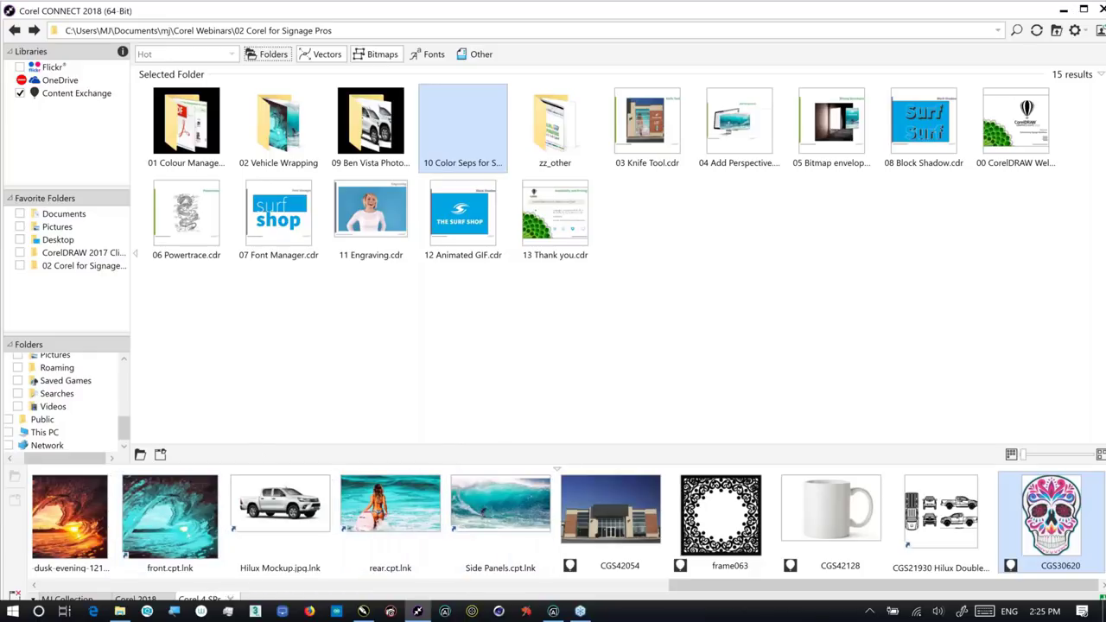
pyautogui.click(1083, 8)
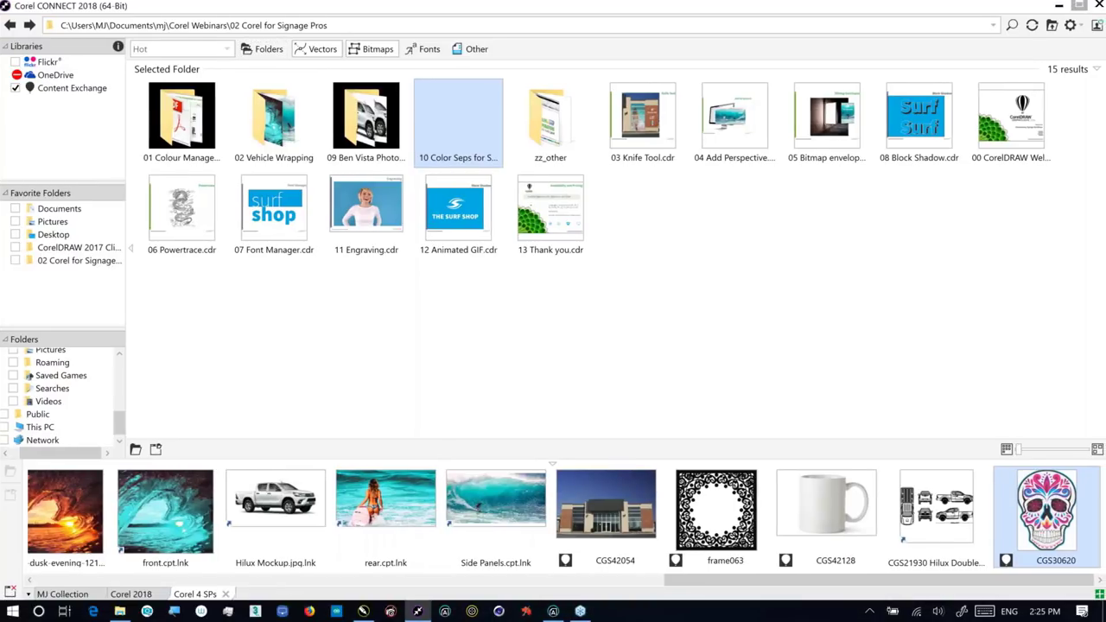
pyautogui.press('super+Down')
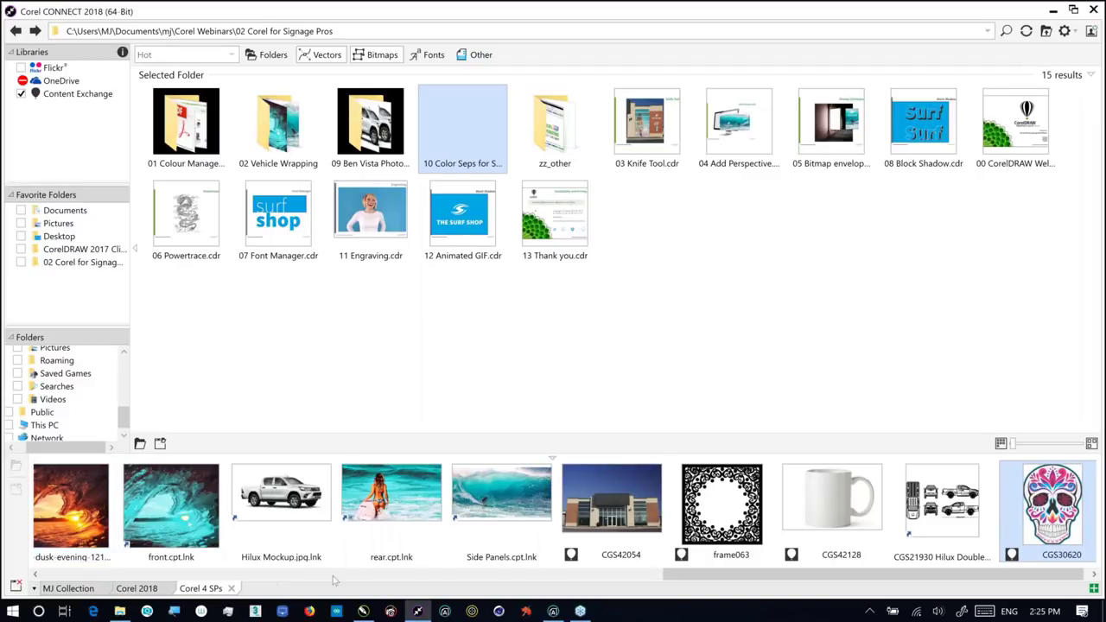
pyautogui.click(449, 577)
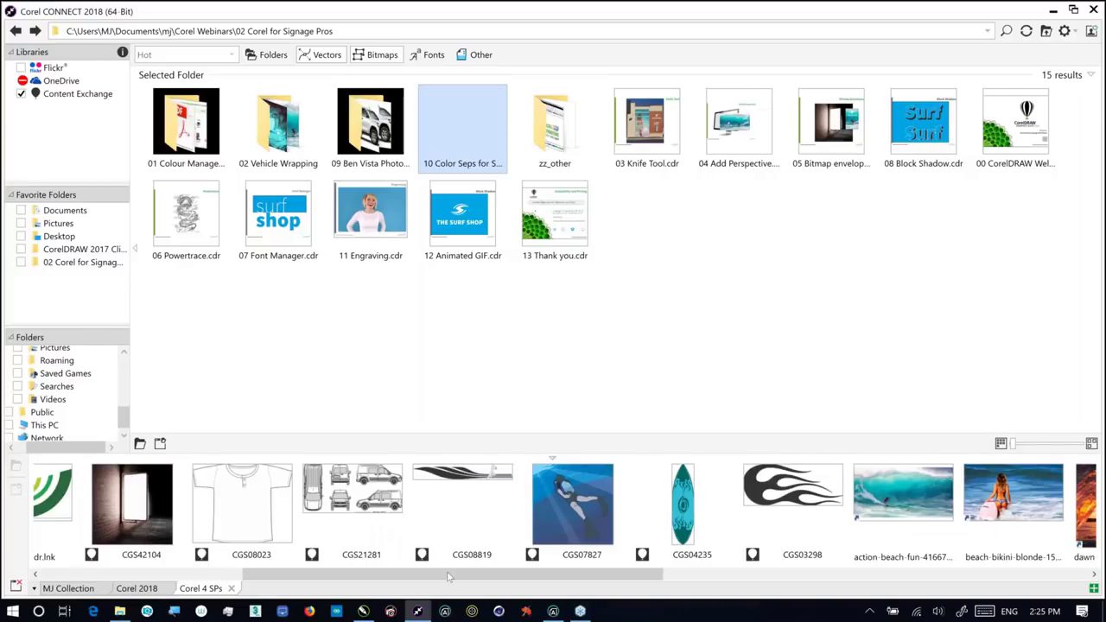
pyautogui.click(206, 577)
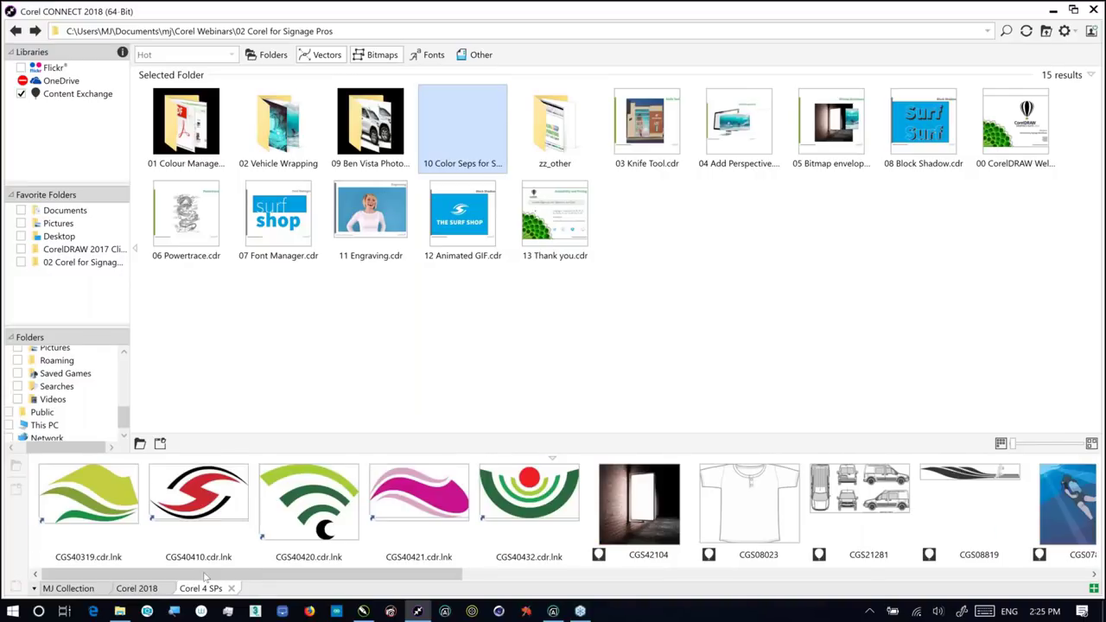
pyautogui.moveTo(206, 578); pyautogui.dragTo(550, 611)
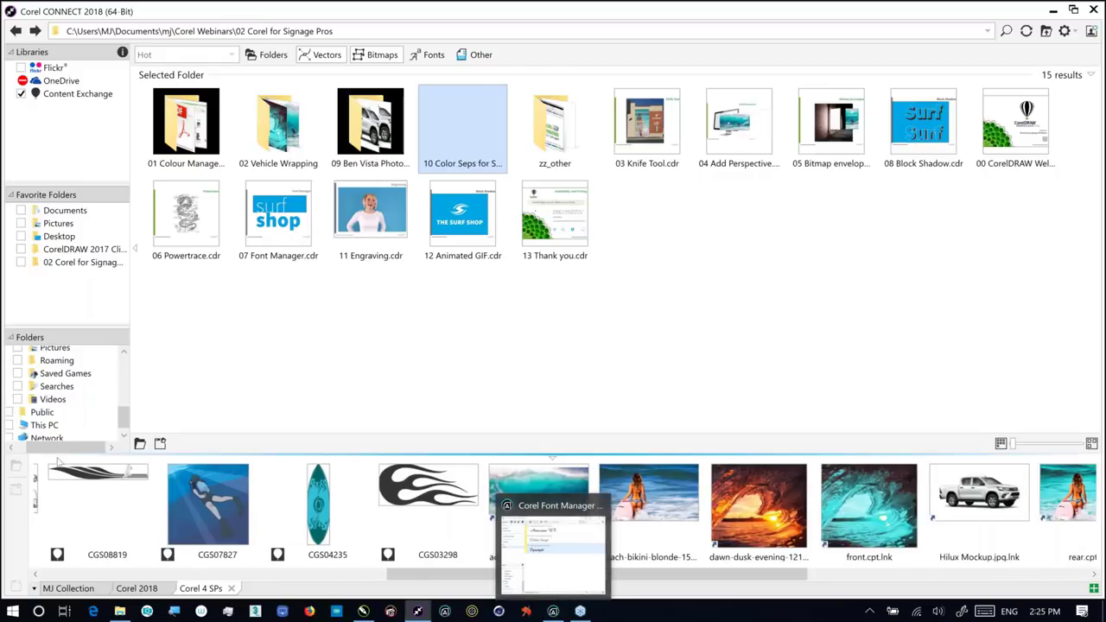
# - View the contents of the Content Exchange library and the 02 Corel for Signage Pros favorite folder
pyautogui.click(78, 94)
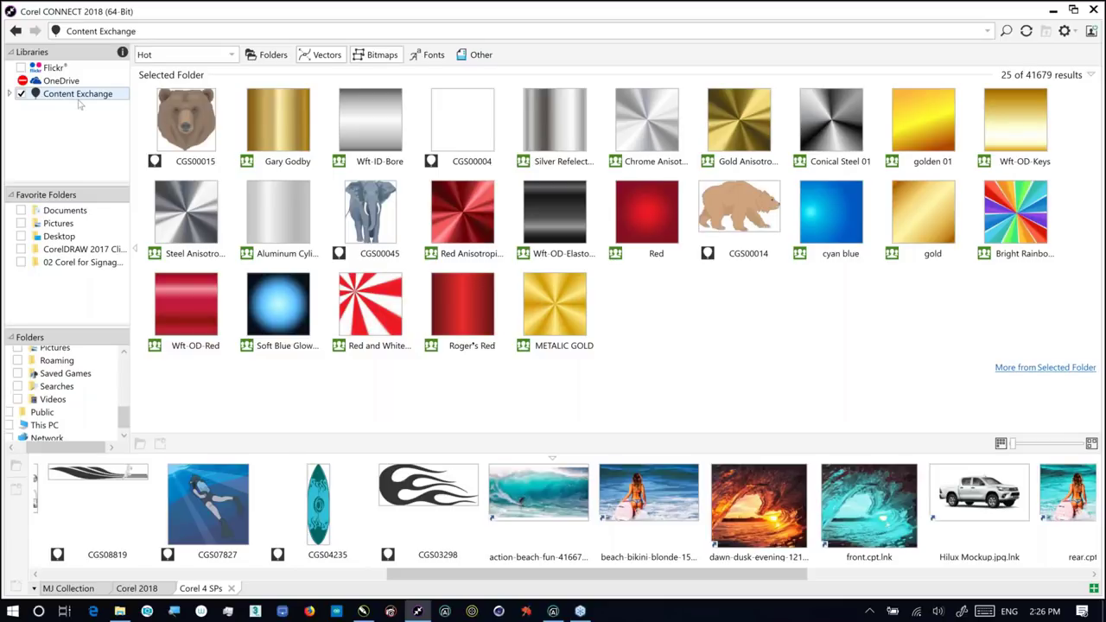
pyautogui.click(110, 89)
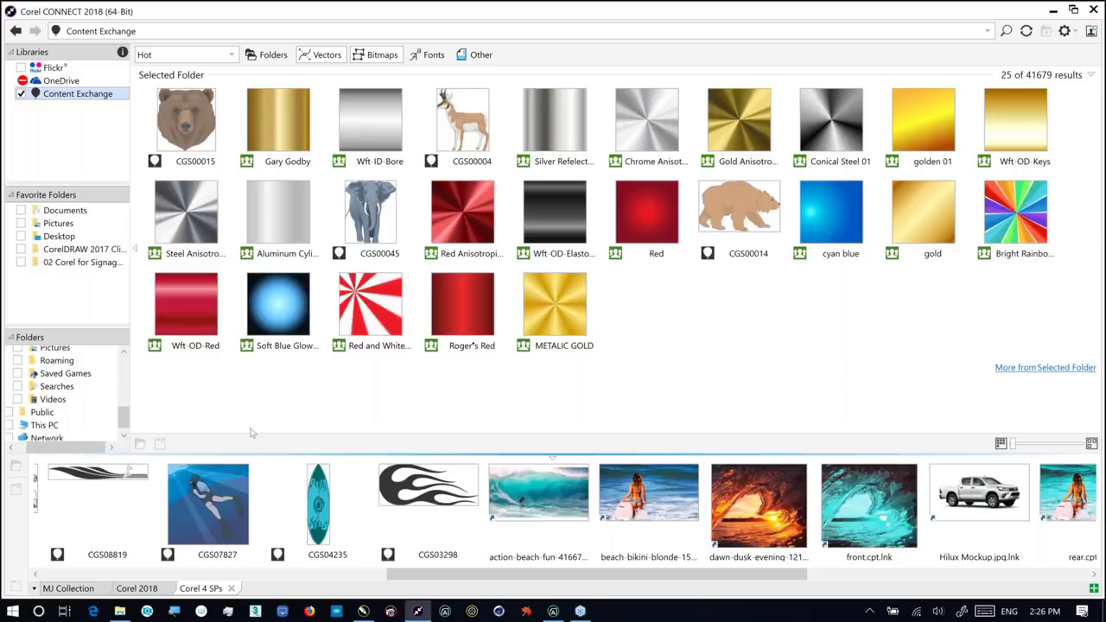
pyautogui.click(78, 263)
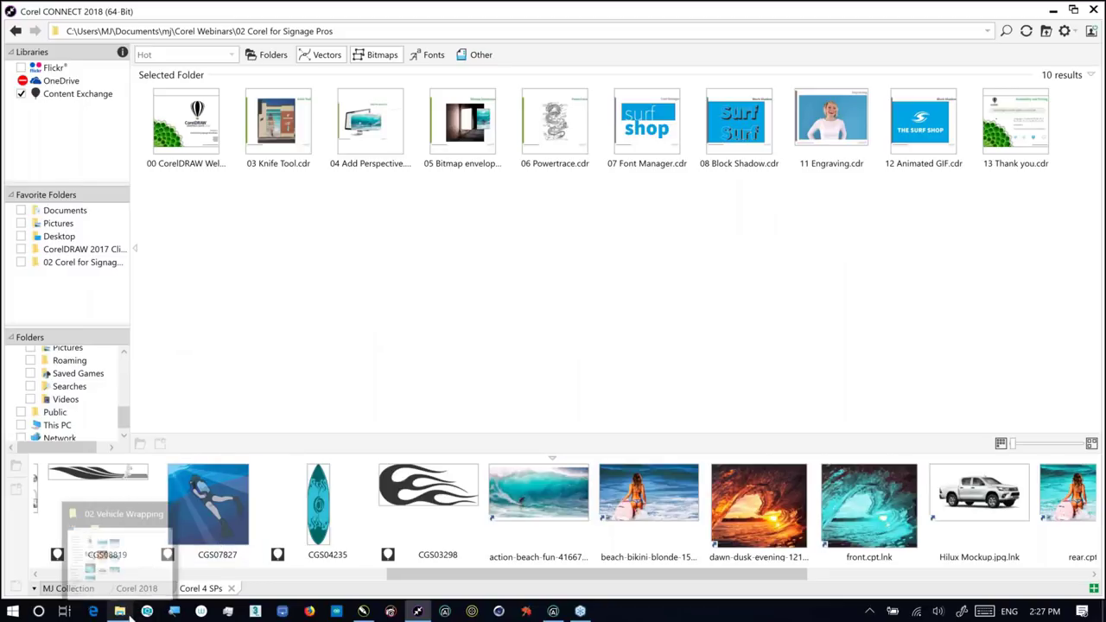
pyautogui.click(129, 615)
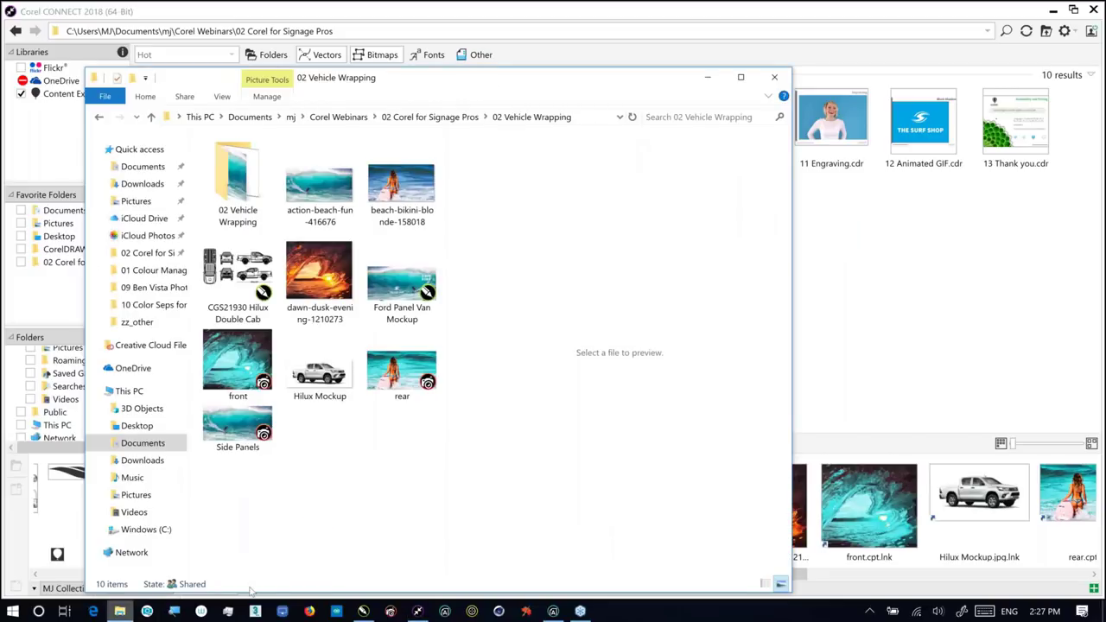
pyautogui.click(936, 373)
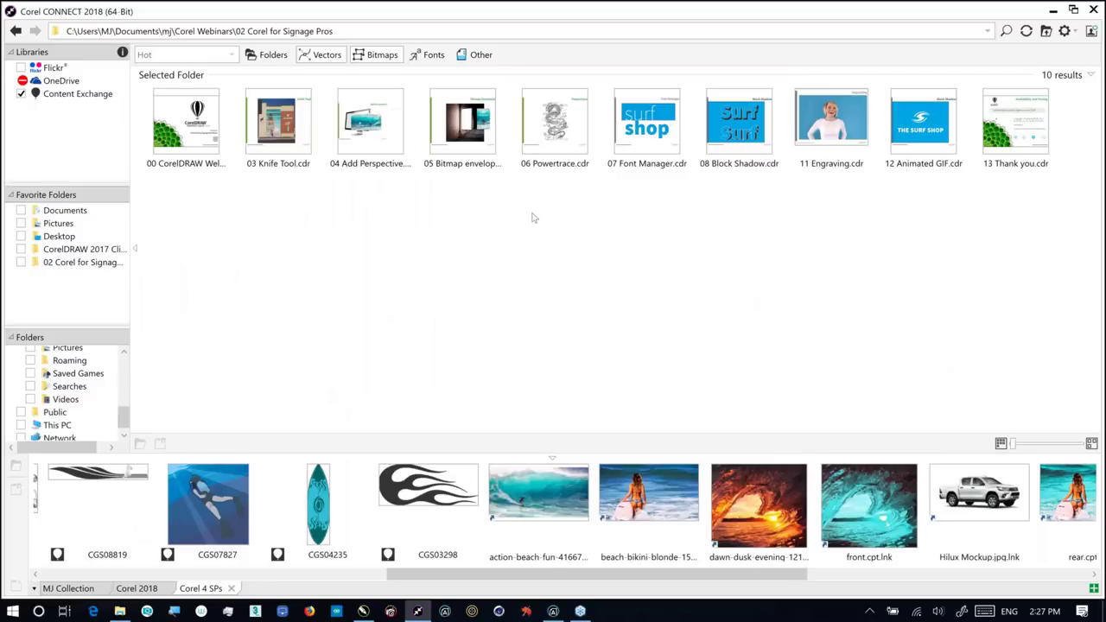
# - Search for "ford", check the details of the vehicle outlines found, and look through the Corel 4 SPs tray
pyautogui.click(357, 31)
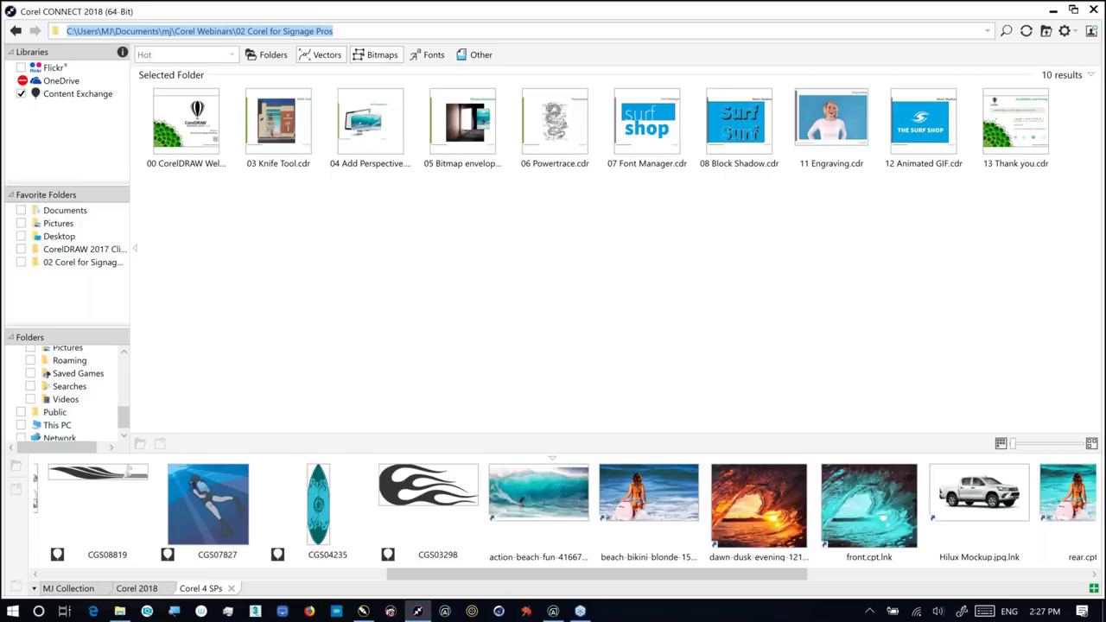
pyautogui.write('ford')
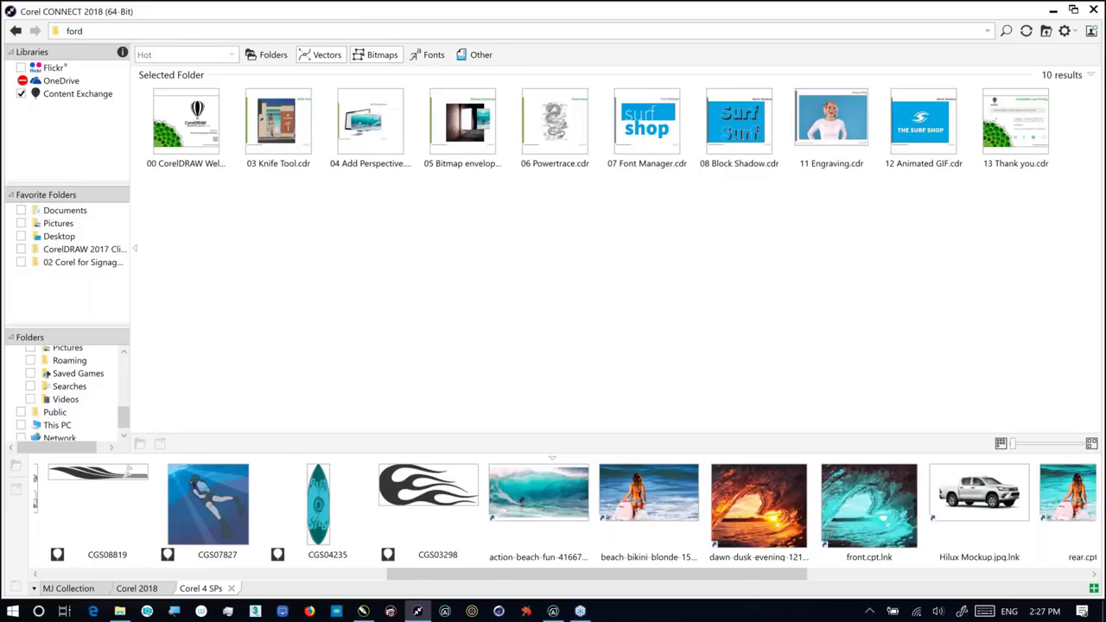
pyautogui.press('Return')
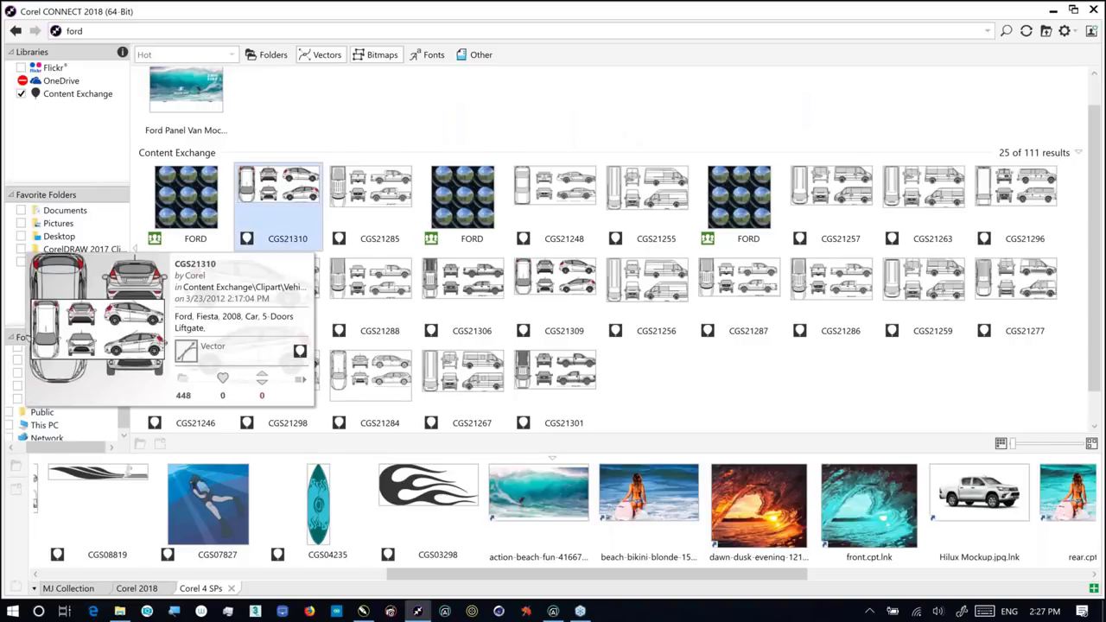
pyautogui.moveTo(401, 199)
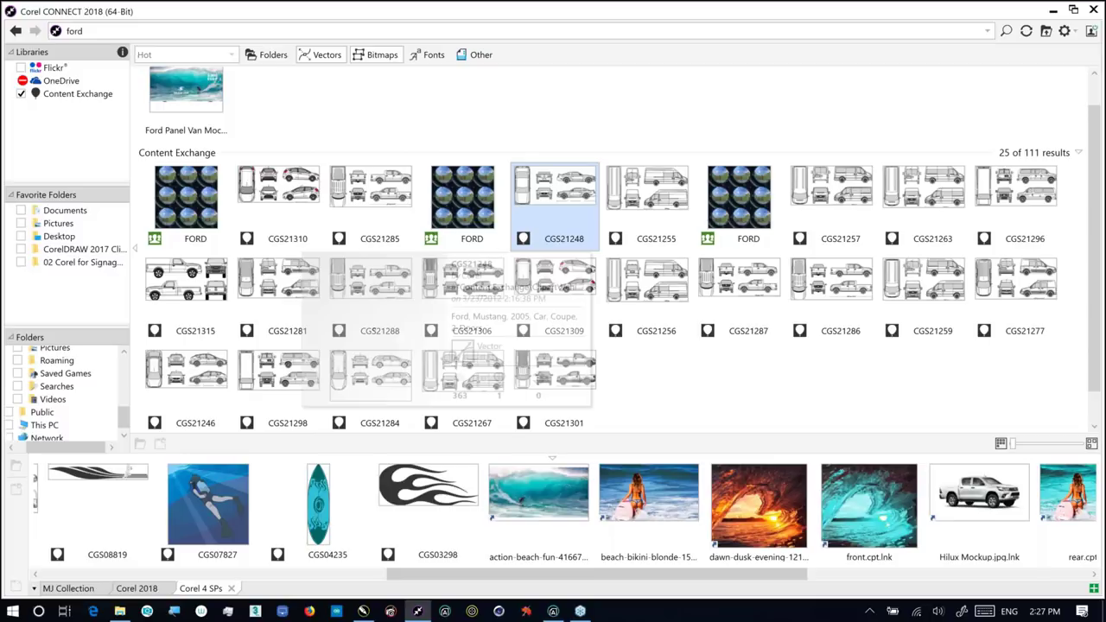
pyautogui.moveTo(648, 194)
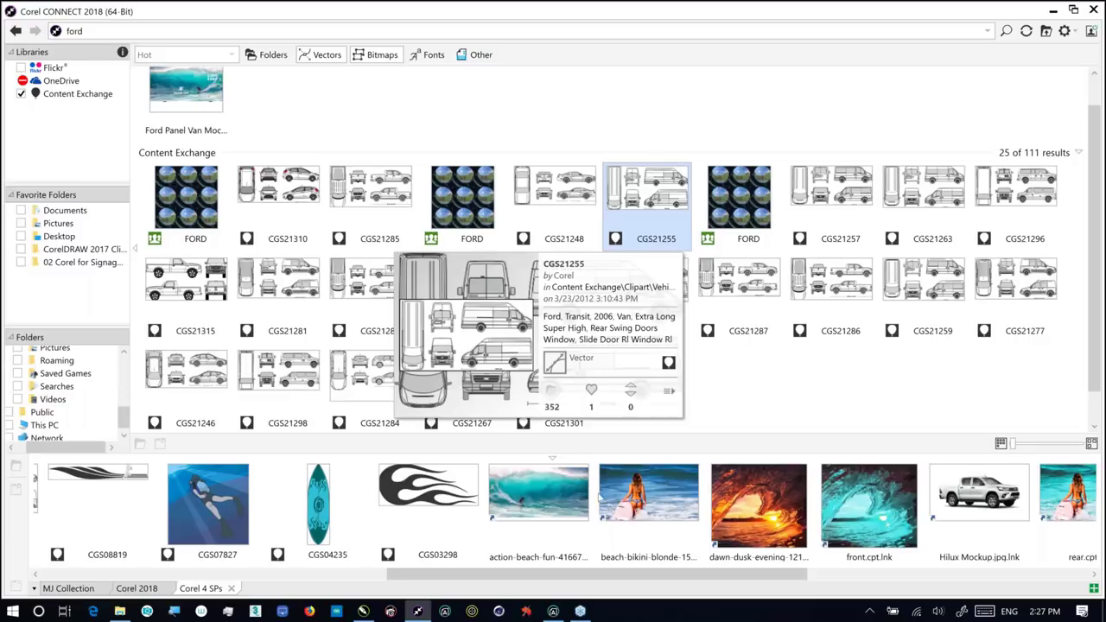
pyautogui.moveTo(506, 577); pyautogui.dragTo(151, 571)
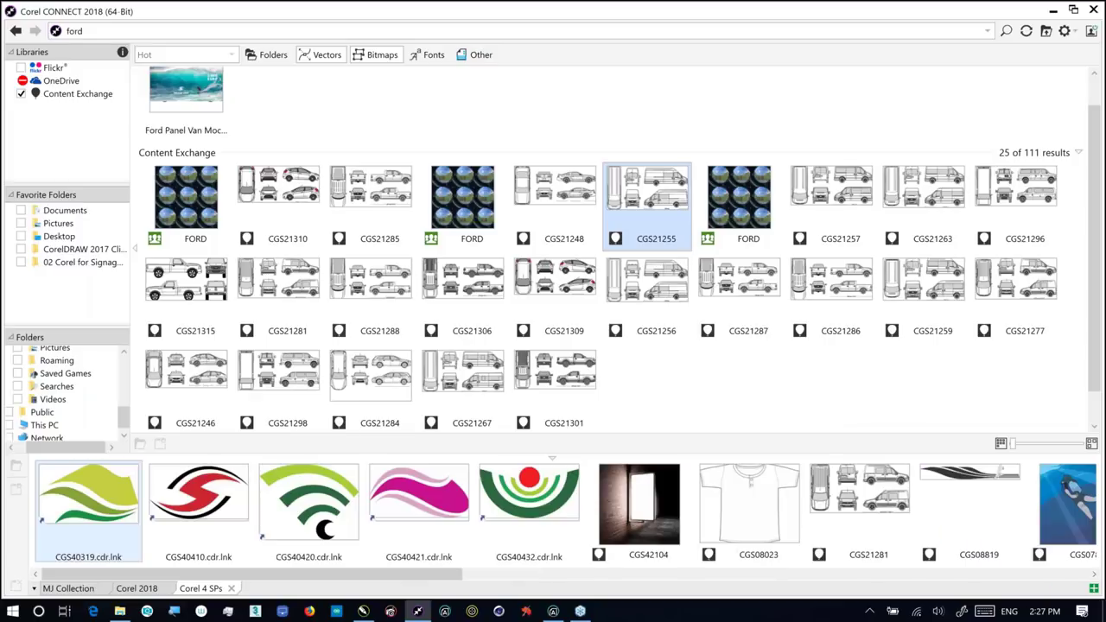
pyautogui.moveTo(275, 577); pyautogui.dragTo(951, 577)
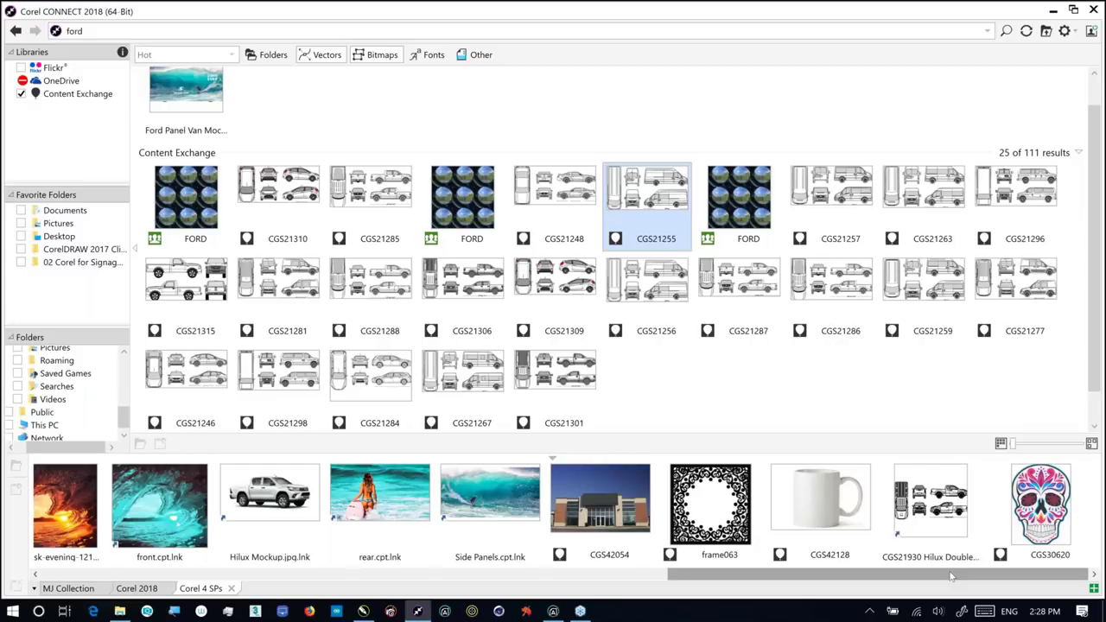
# - Switch to File Explorer and open the 02 Vehicle Wrapping document in CorelDRAW
pyautogui.click(119, 610)
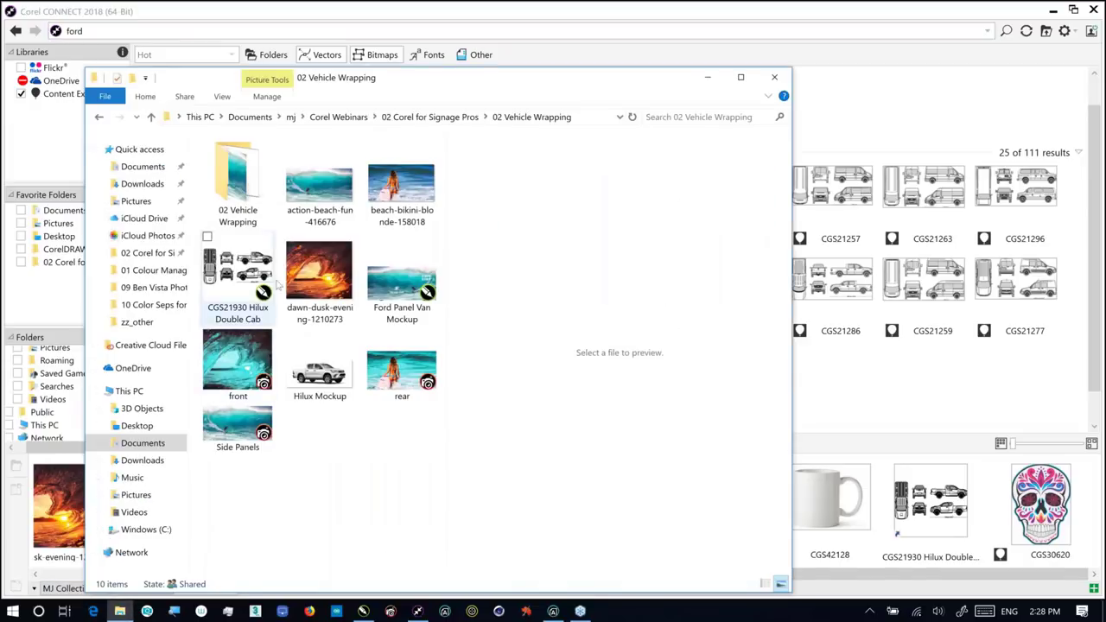
pyautogui.click(232, 177)
pyautogui.doubleClick(232, 177)
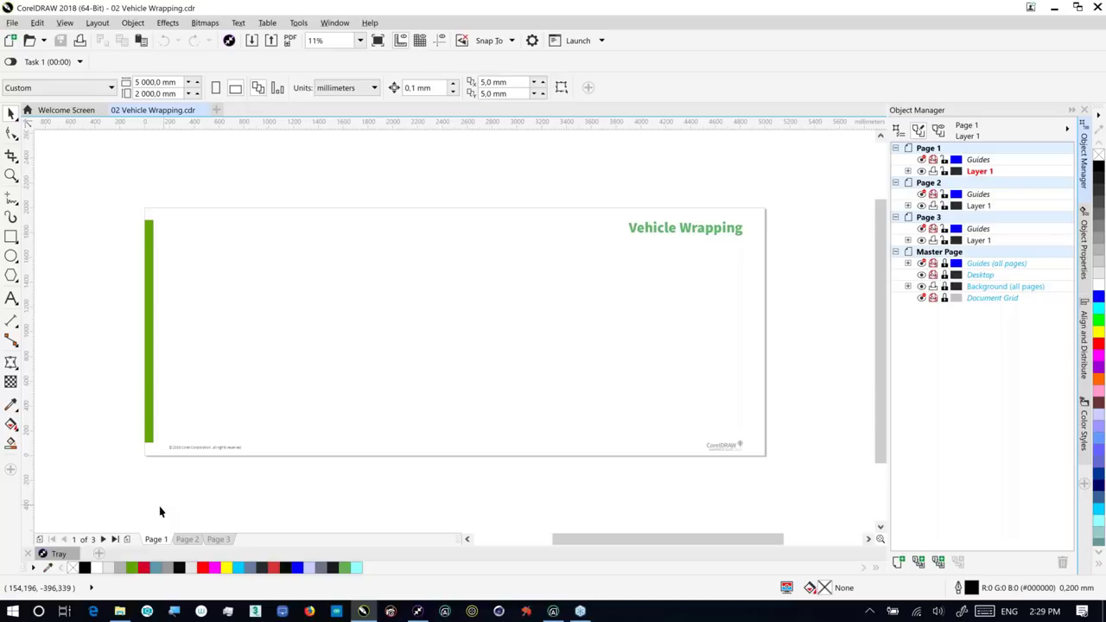
# - Expand the Tray docker in the 02 Vehicle Wrapping document and browse the Corel 4 SPs items to the Hilux files
pyautogui.click(1085, 485)
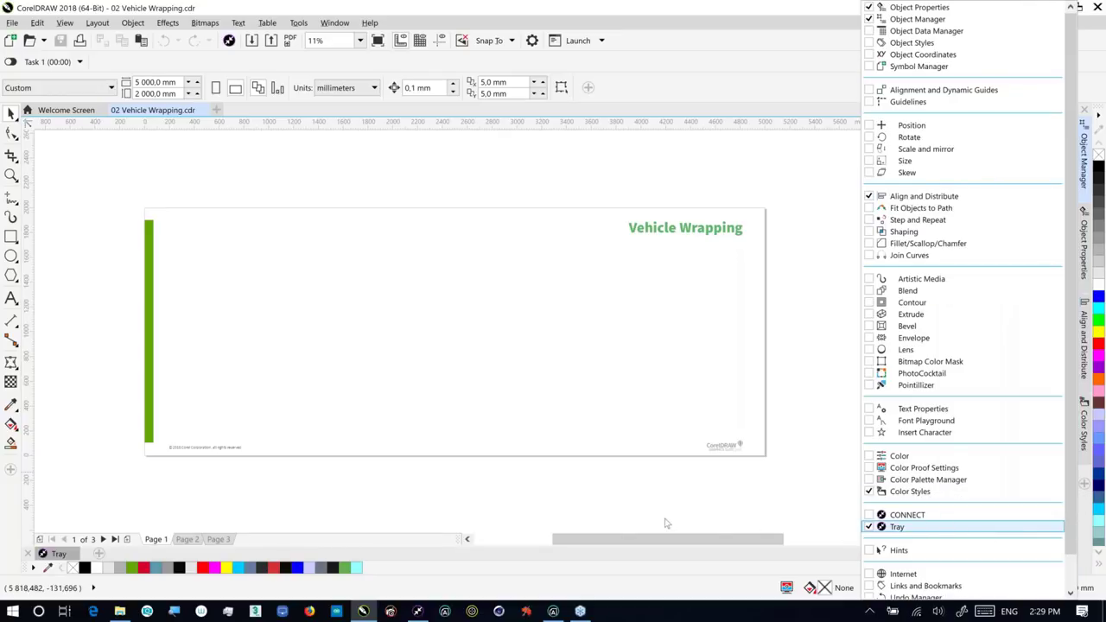
pyautogui.click(605, 525)
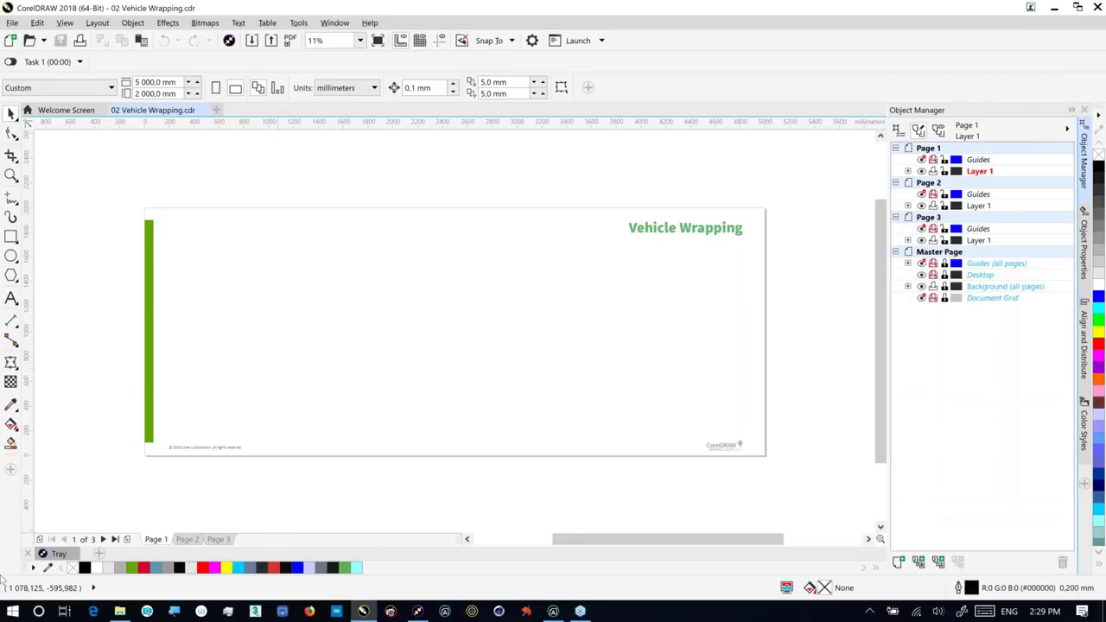
pyautogui.click(58, 554)
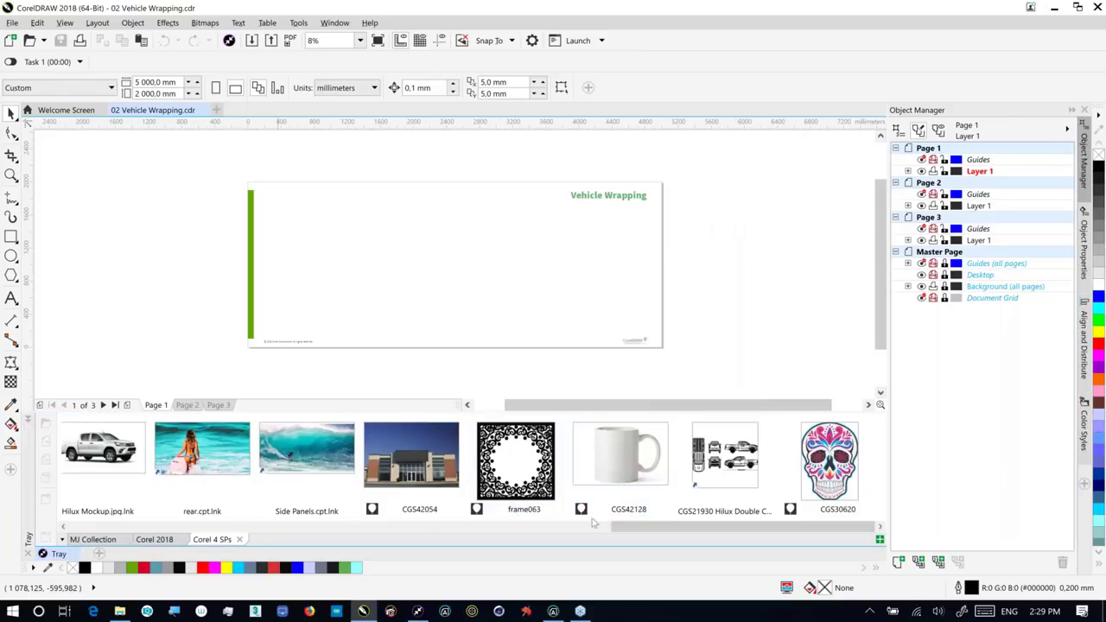
pyautogui.moveTo(609, 524); pyautogui.dragTo(170, 525)
pyautogui.scroll(1, 232, 496)
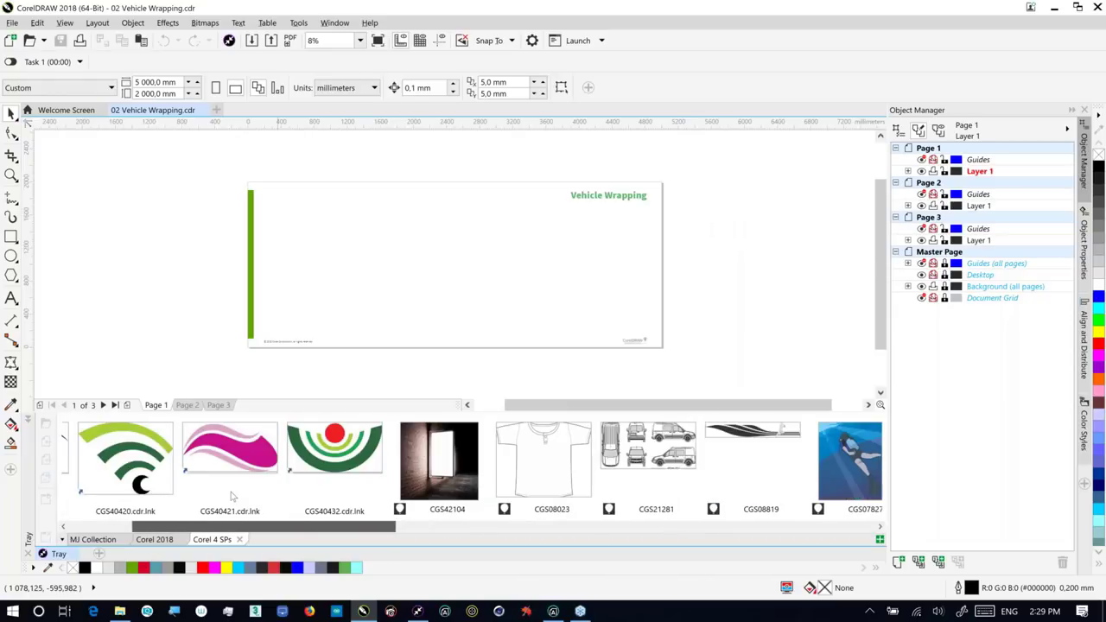
pyautogui.scroll(-6, 346, 509)
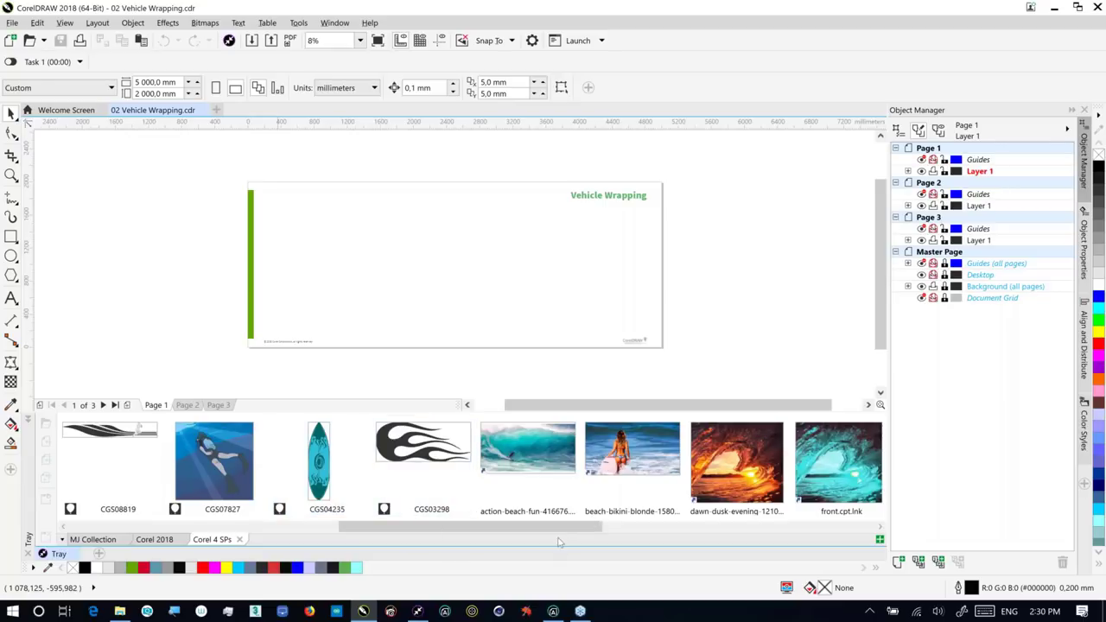
pyautogui.moveTo(591, 527); pyautogui.dragTo(613, 537)
pyautogui.hscroll(2, 828, 546)
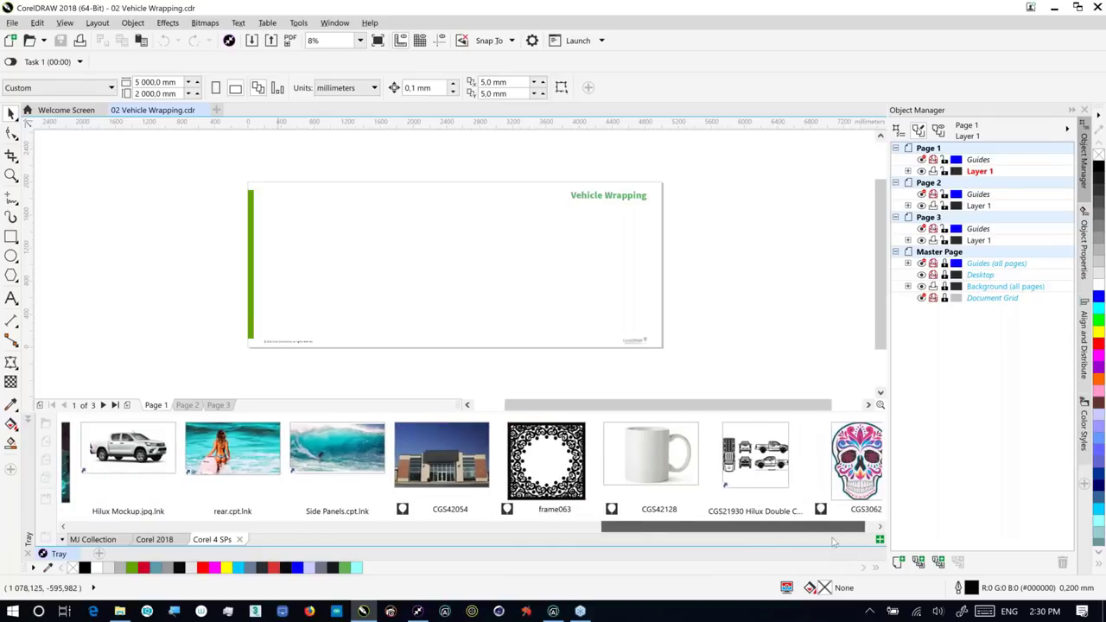
# - Place the CGS21930 Hilux Double Cab drawing from the tray on Page 1, assigning the default RGB and CMYK color profiles
pyautogui.moveTo(752, 457); pyautogui.dragTo(479, 270)
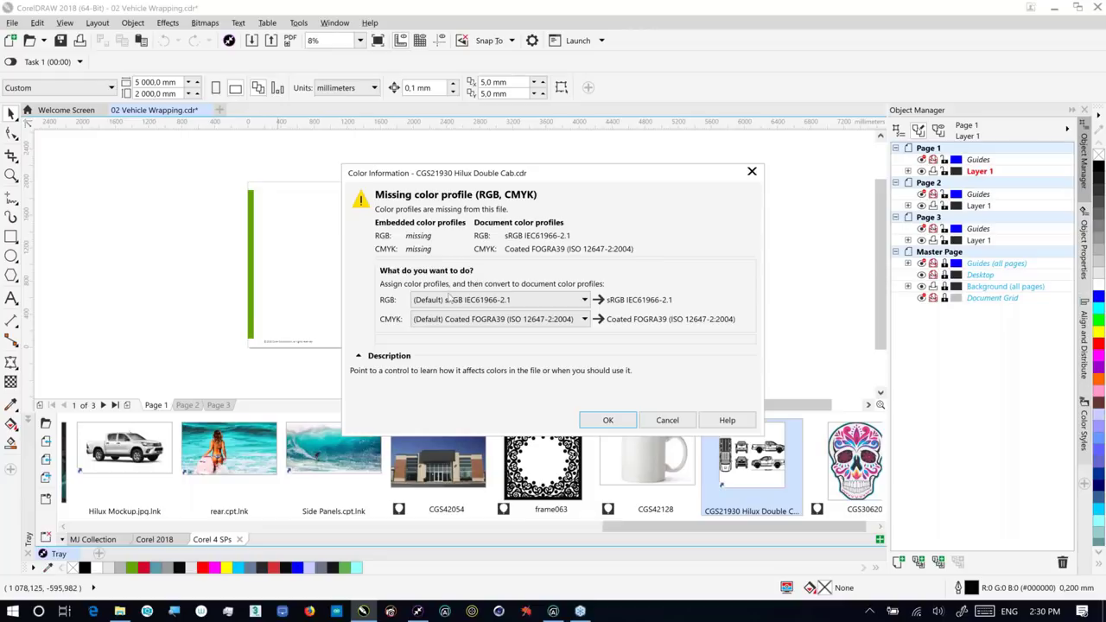
pyautogui.click(607, 420)
pyautogui.click(607, 421)
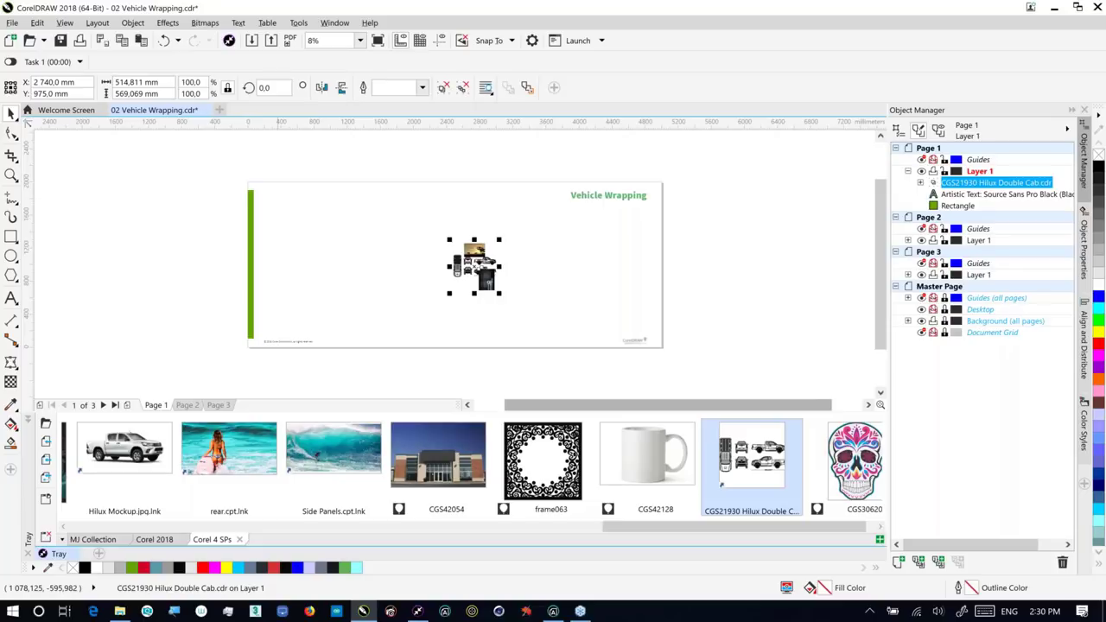
# - Enlarge the placed Hilux Double Cab drawing to about 304% and delete it from Page 1
pyautogui.moveTo(499, 294); pyautogui.dragTo(586, 389)
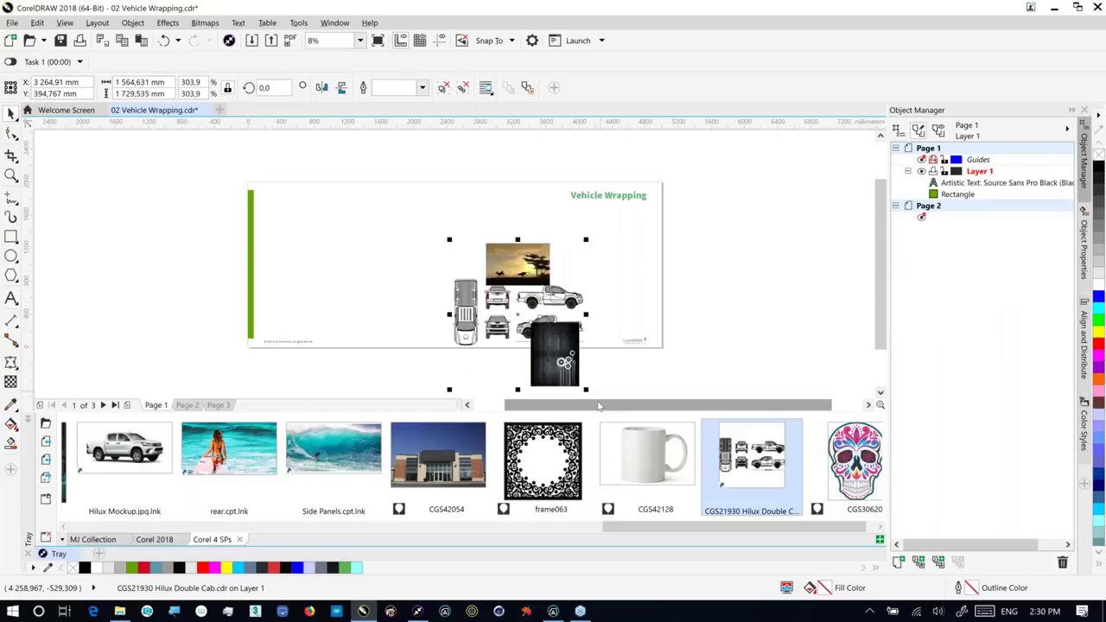
pyautogui.press('Delete')
pyautogui.moveTo(678, 430); pyautogui.dragTo(597, 484)
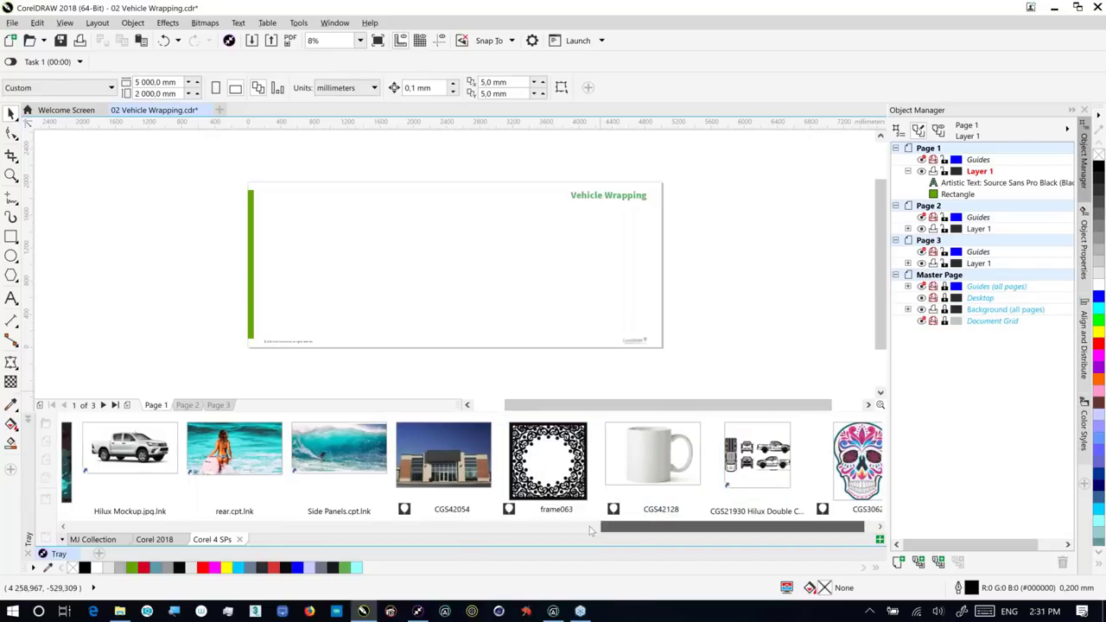
# - Place the CGS21281 van drawing from the tray on Page 1, merging the imported styles and assigning the default RGB and CMYK color profiles
pyautogui.moveTo(589, 526); pyautogui.dragTo(199, 542)
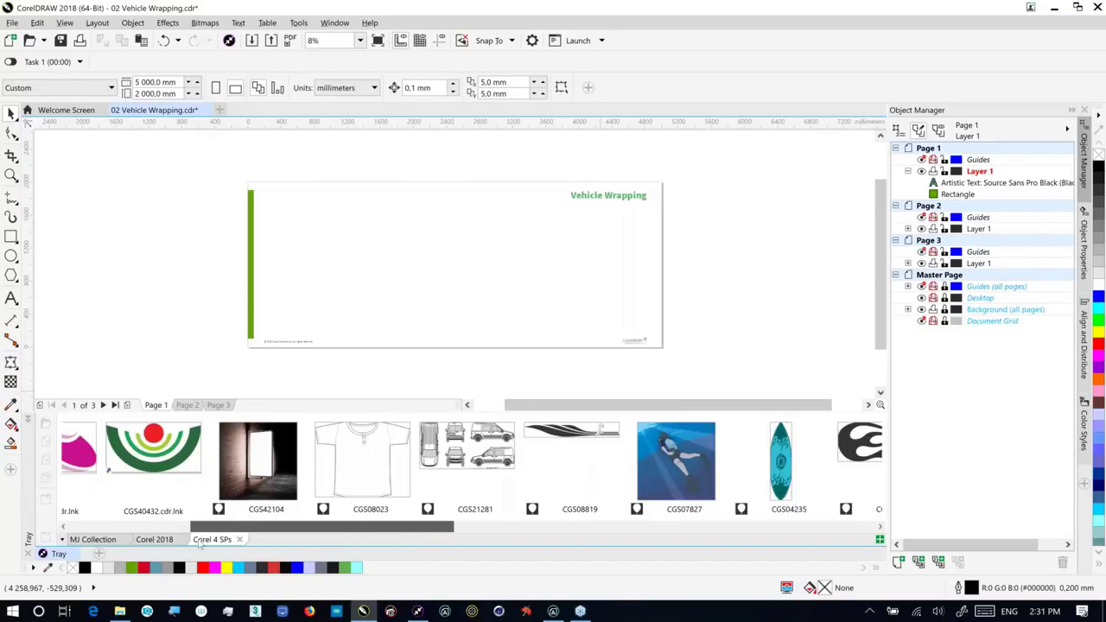
pyautogui.moveTo(450, 449); pyautogui.dragTo(417, 264)
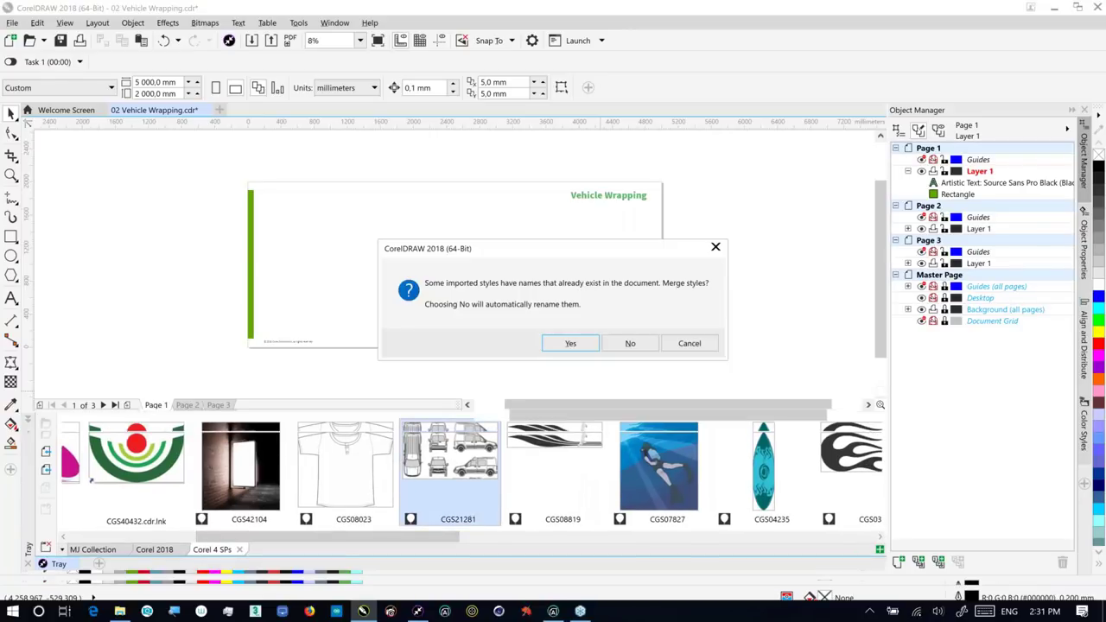
pyautogui.click(570, 344)
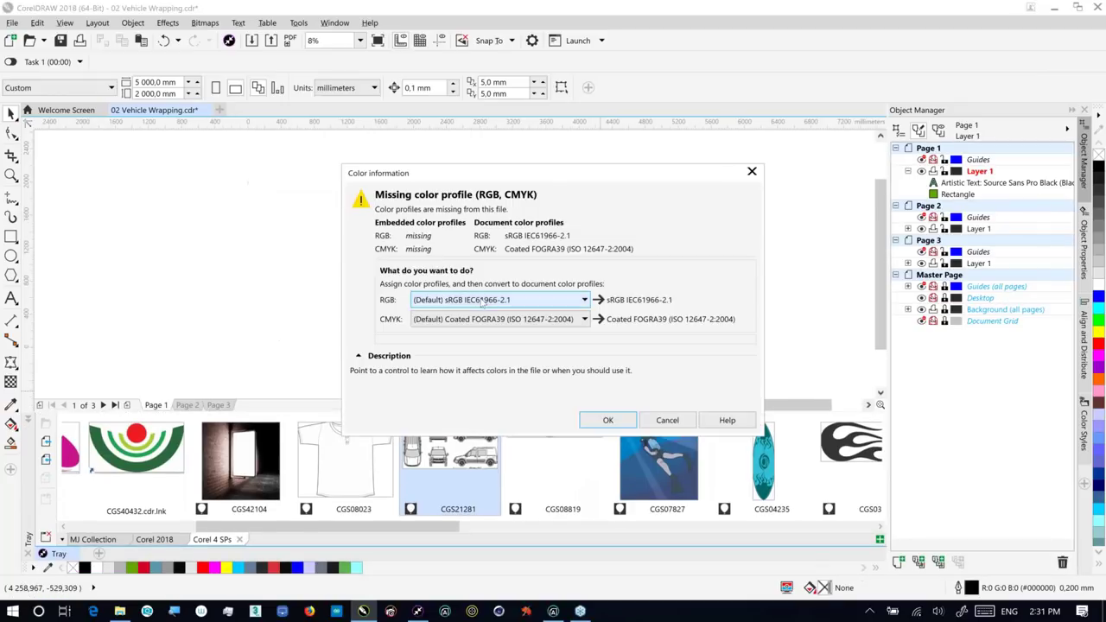
pyautogui.click(609, 421)
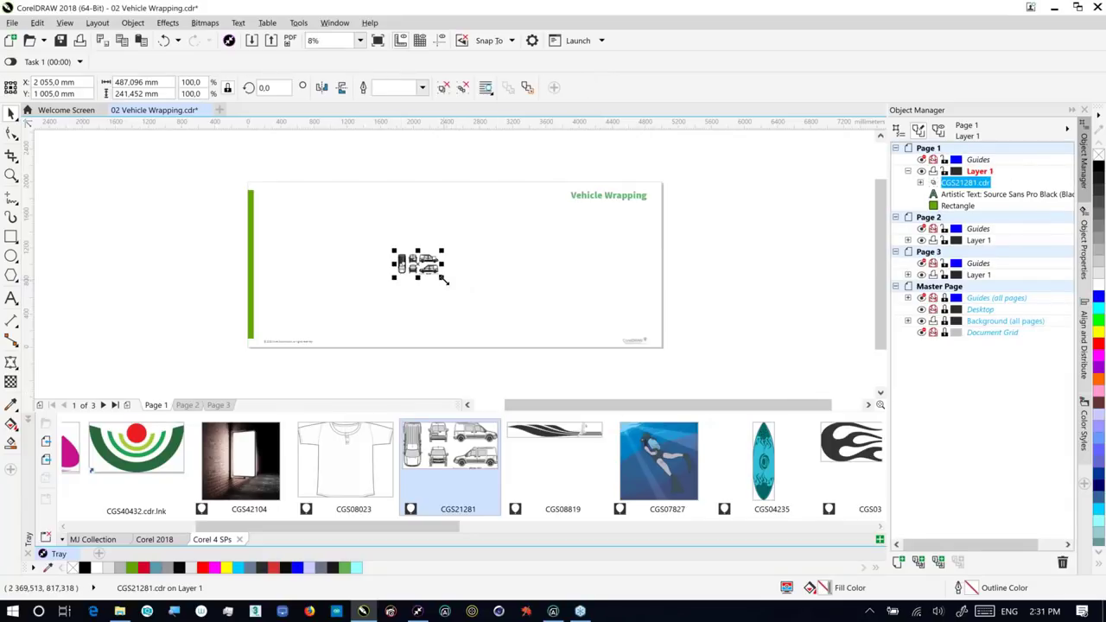
# - Enlarge the placed van drawing to about 505% and move it up inside the page boundaries
pyautogui.moveTo(444, 277); pyautogui.dragTo(634, 419)
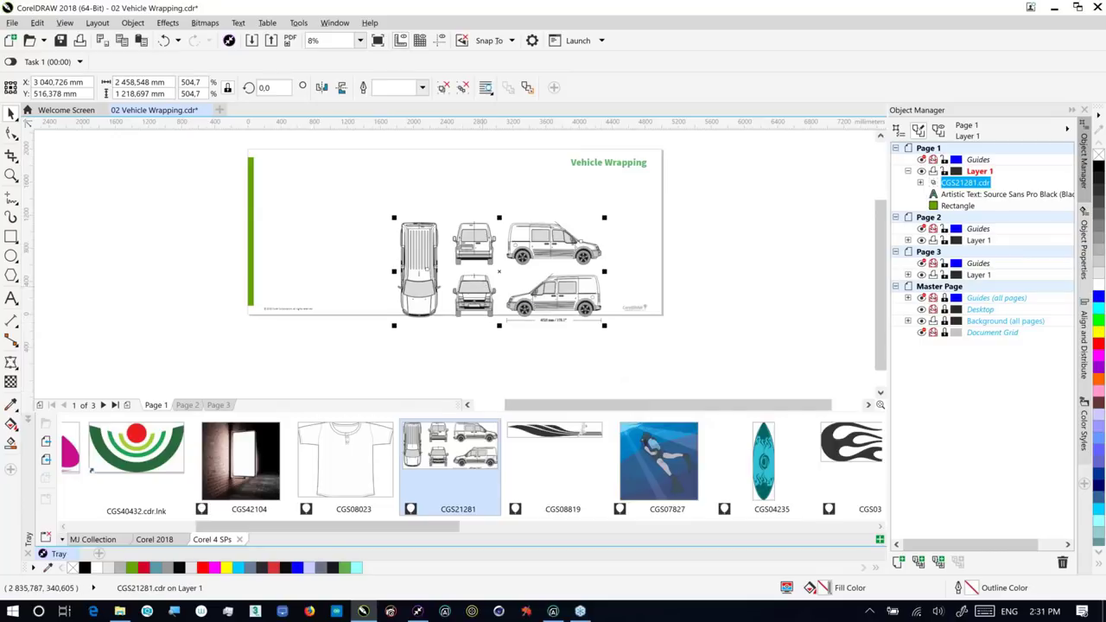
pyautogui.click(495, 239)
pyautogui.moveTo(495, 240); pyautogui.dragTo(406, 197)
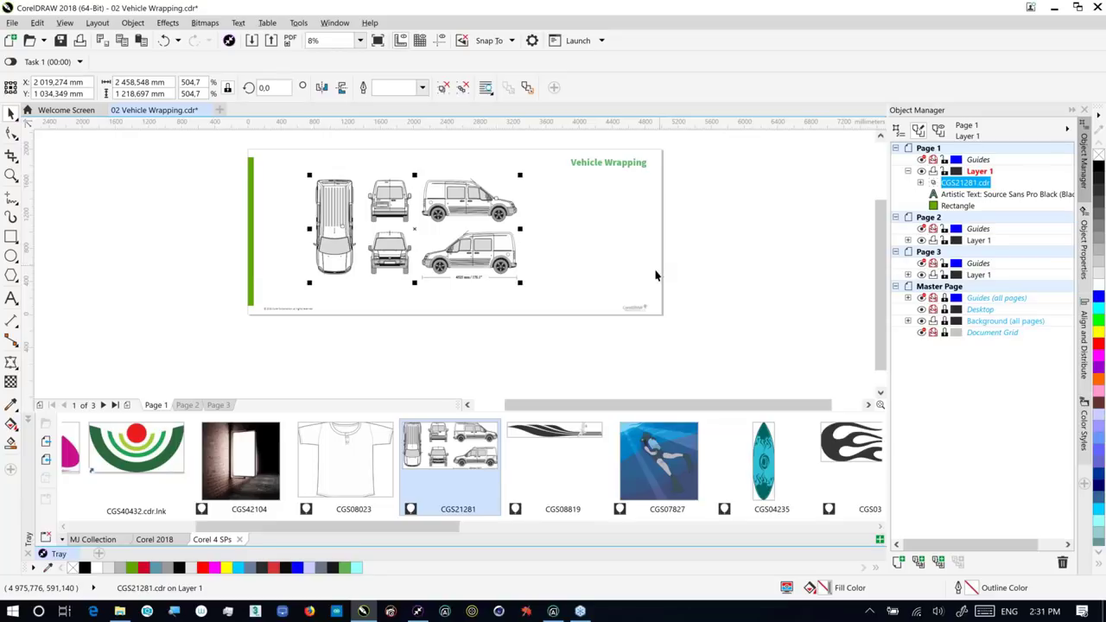
# - Try enlarging the van drawing to about 832% and undo the enlargement
pyautogui.click(519, 288)
pyautogui.click(508, 266)
pyautogui.moveTo(519, 281); pyautogui.dragTo(662, 385)
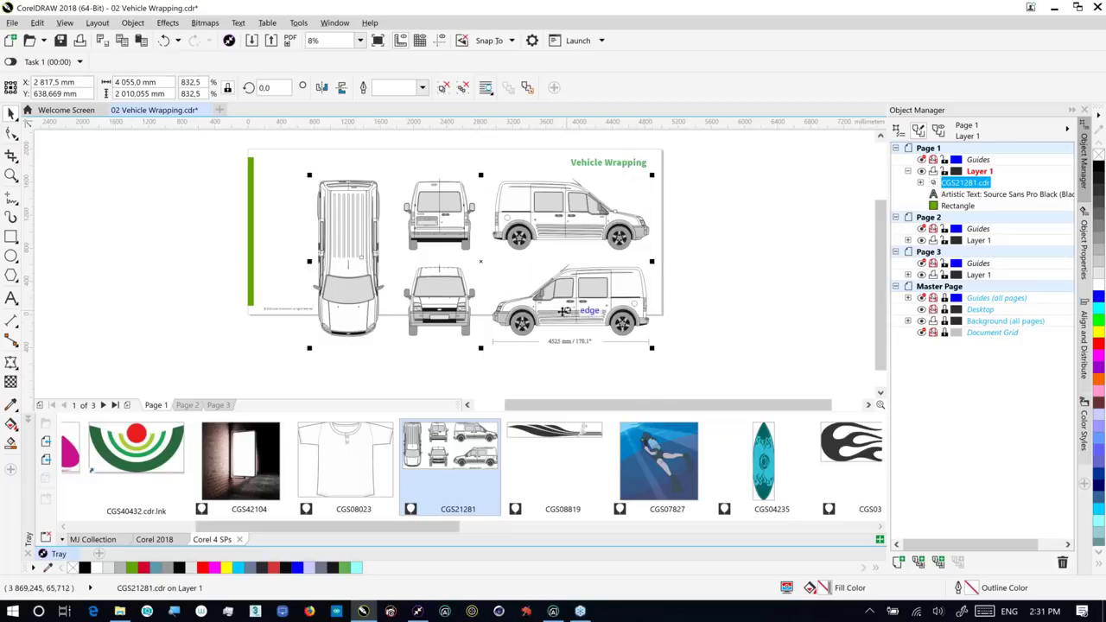
pyautogui.moveTo(558, 316); pyautogui.dragTo(558, 316)
pyautogui.hotkey('ctrl', 'z')
pyautogui.hotkey('ctrl', 'z')
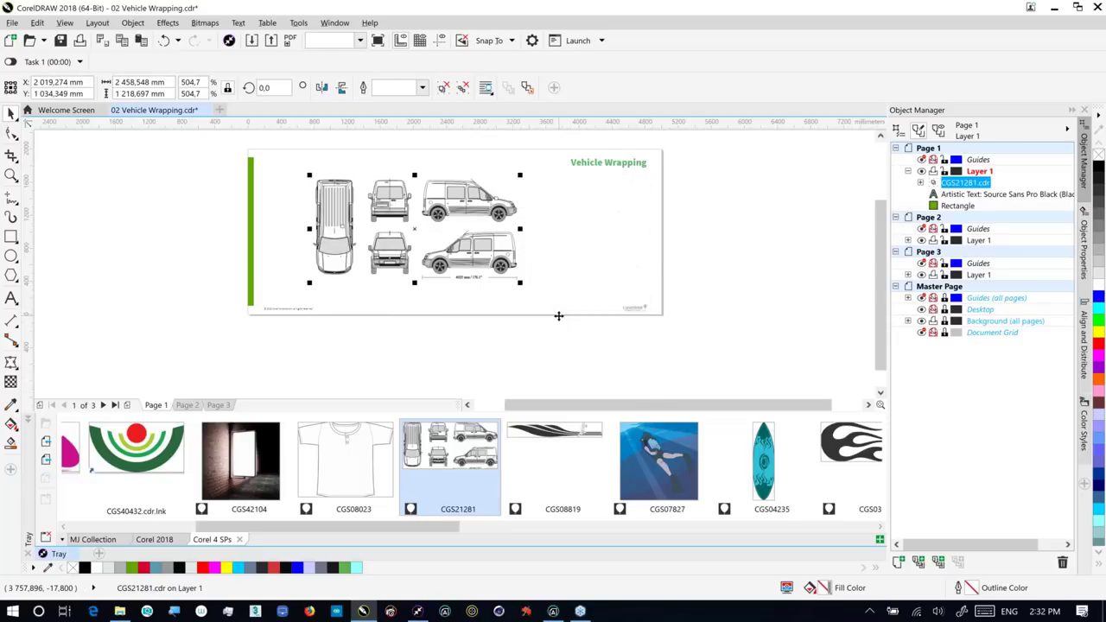
# - Move the van drawing nearer the page centre and draw a rectangle about 1105 by 428 mm across the van's top view
pyautogui.moveTo(542, 298); pyautogui.dragTo(511, 275)
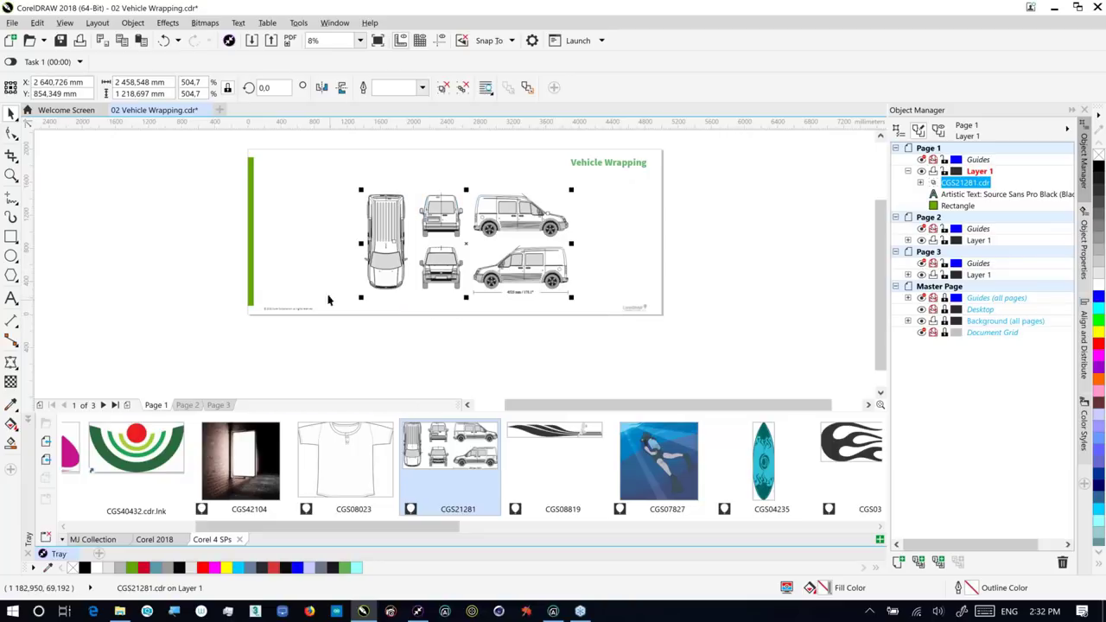
pyautogui.click(12, 239)
pyautogui.moveTo(318, 209); pyautogui.dragTo(415, 247)
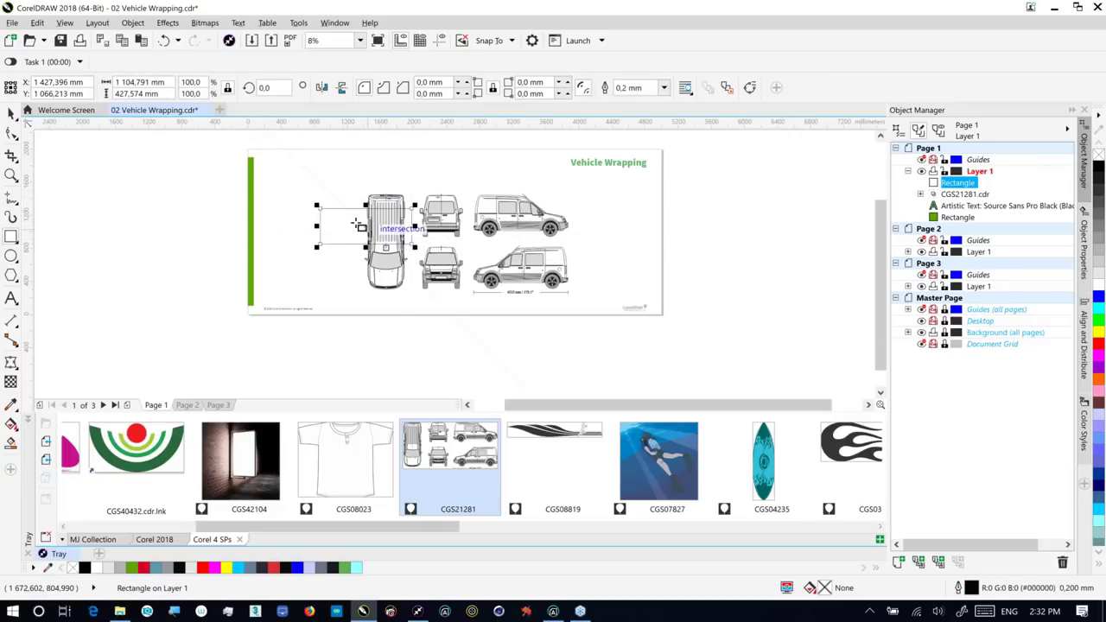
pyautogui.moveTo(349, 210); pyautogui.dragTo(525, 259)
pyautogui.hotkey('ctrl', 'z')
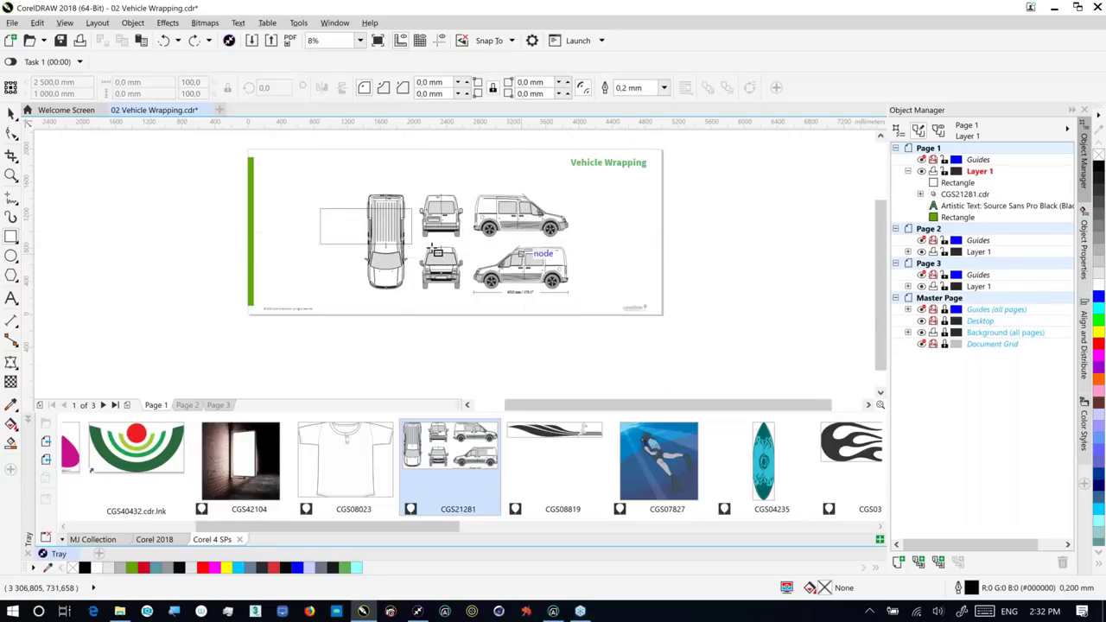
# - Move the rectangle onto the front door of the lower side view and shrink it to about 312 by 210 mm
pyautogui.click(321, 210)
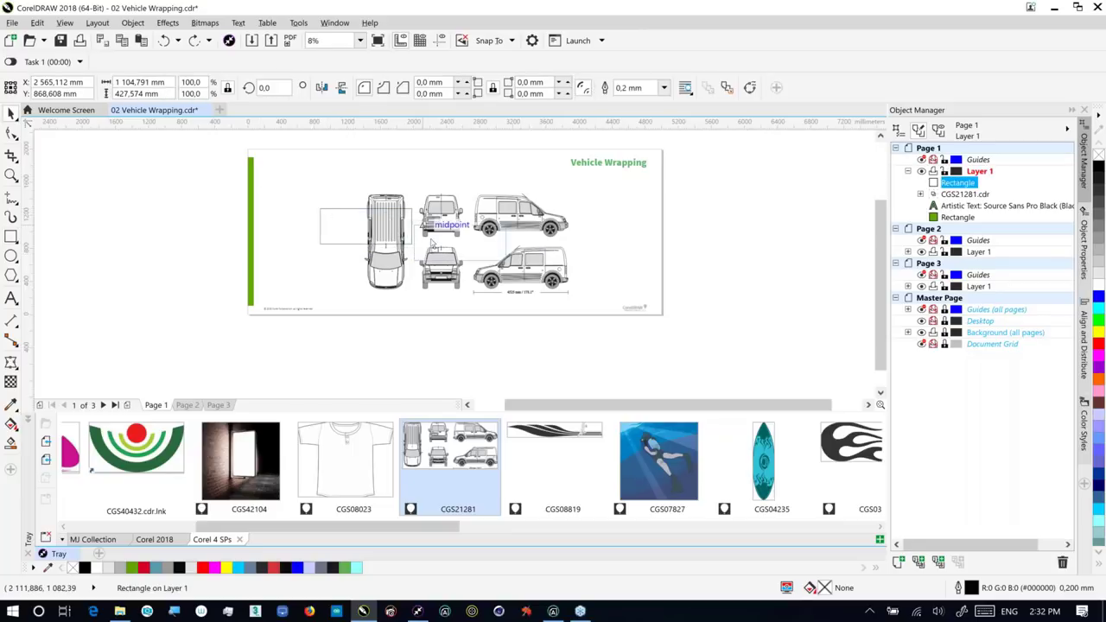
pyautogui.moveTo(479, 258); pyautogui.dragTo(518, 251)
pyautogui.moveTo(597, 274); pyautogui.dragTo(512, 278)
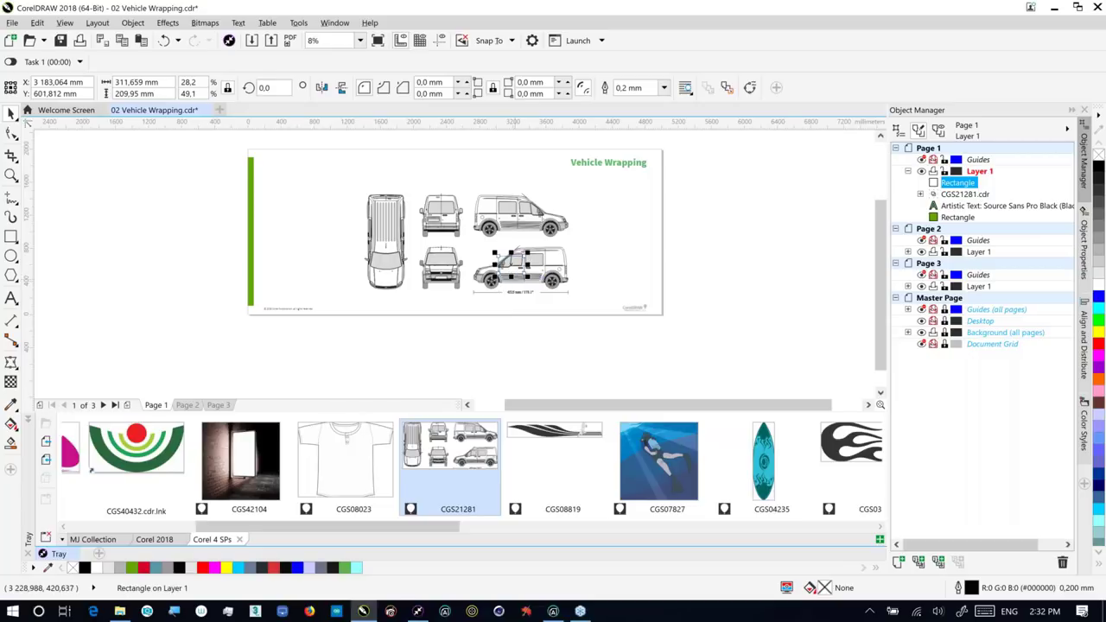
# - Collapse the Tray docker and fit the rectangle to the front door's width, making it about 298 by 128 mm
pyautogui.scroll(5, 517, 284)
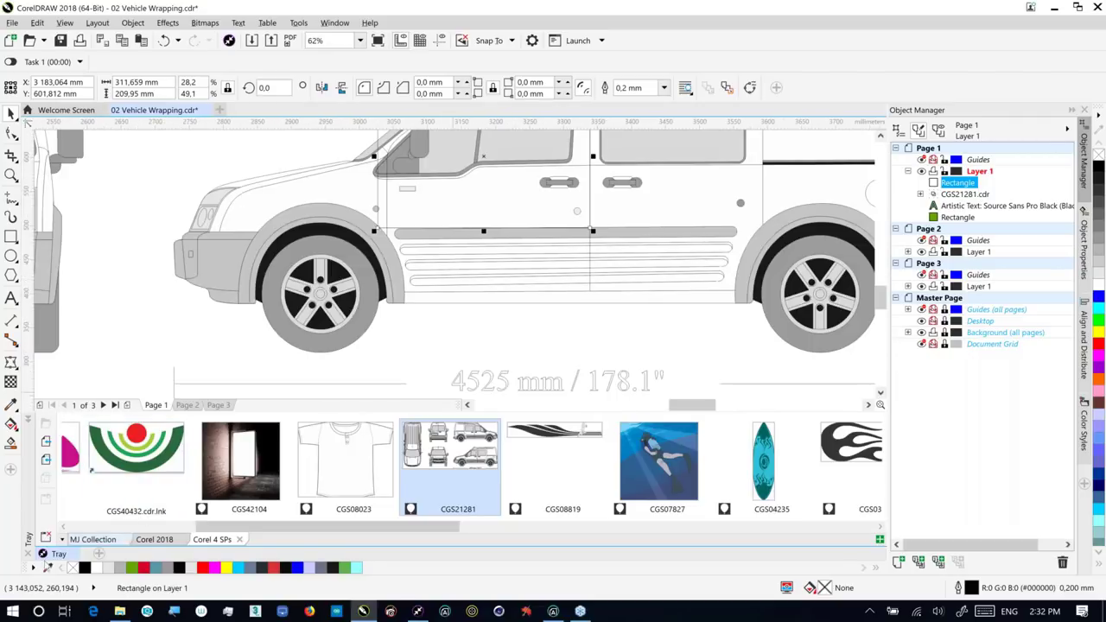
pyautogui.click(53, 555)
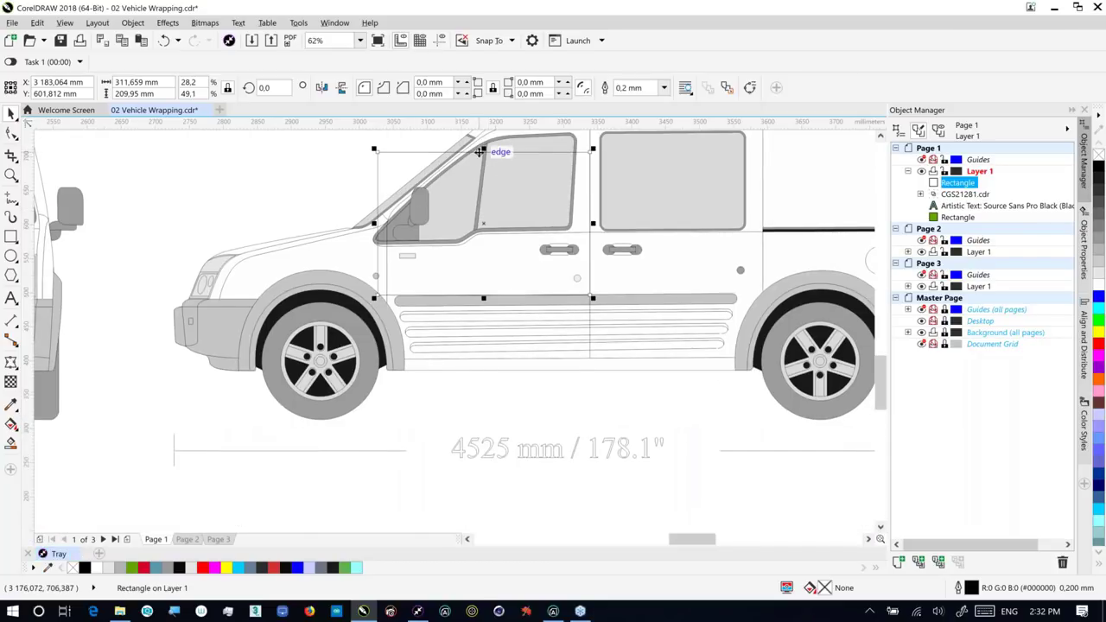
pyautogui.moveTo(482, 150); pyautogui.dragTo(485, 202)
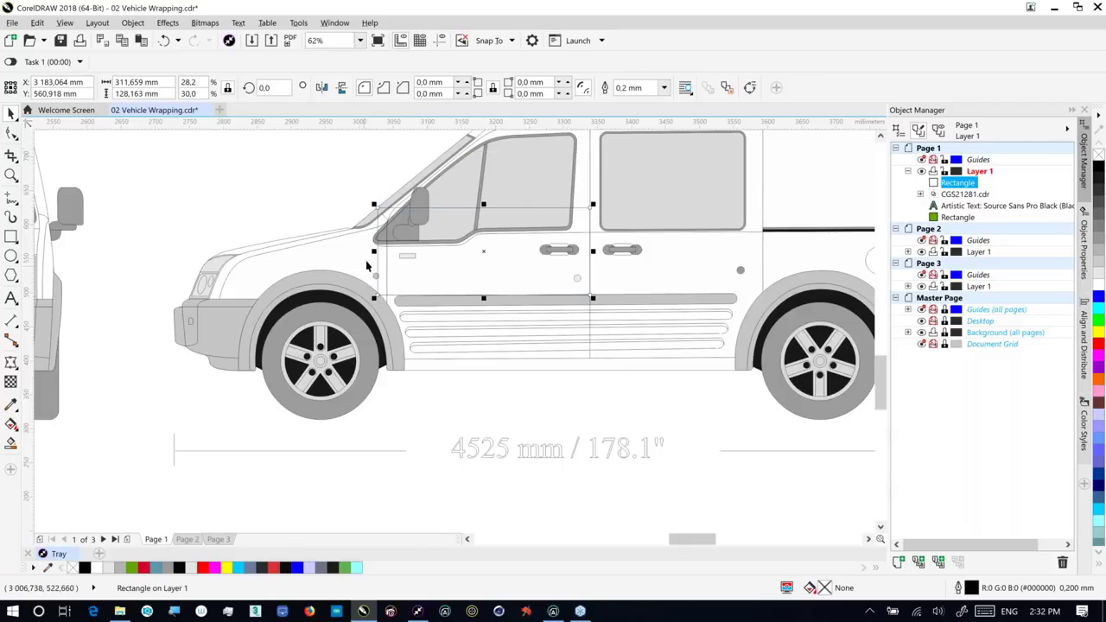
pyautogui.moveTo(375, 251); pyautogui.dragTo(382, 252)
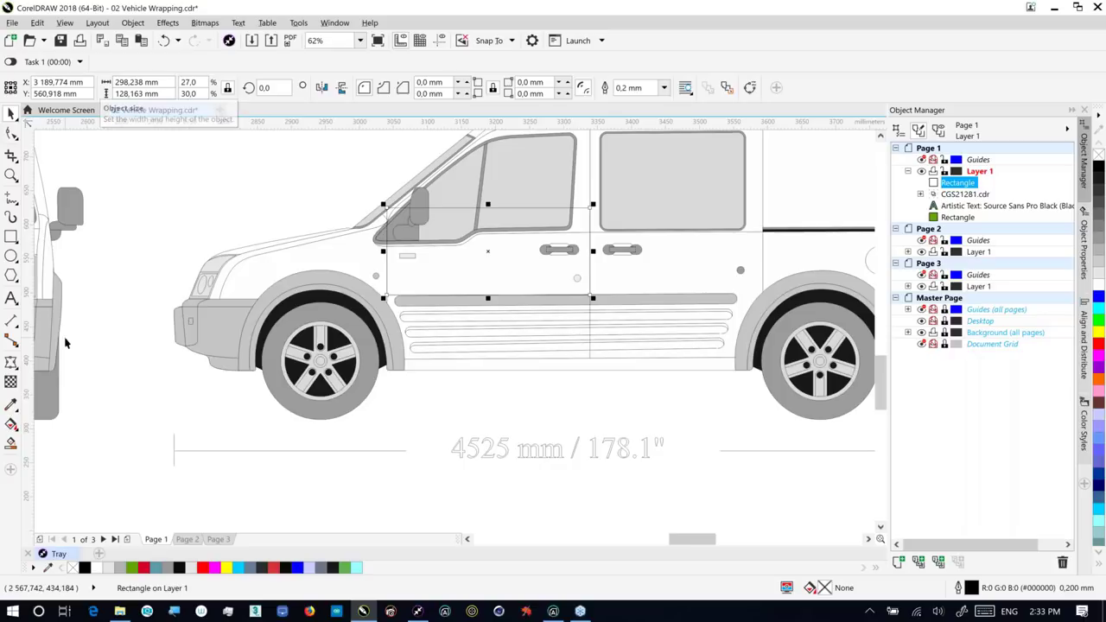
# - Switch to Calculator and divide 1050 by the rectangle's width of 298
pyautogui.click(39, 612)
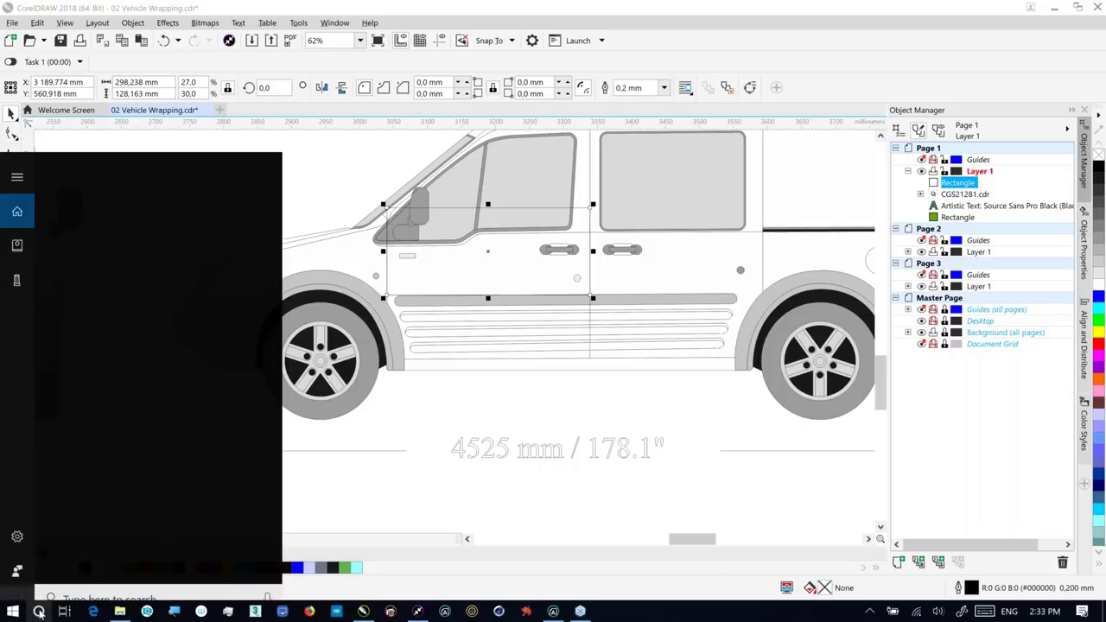
pyautogui.write('calc')
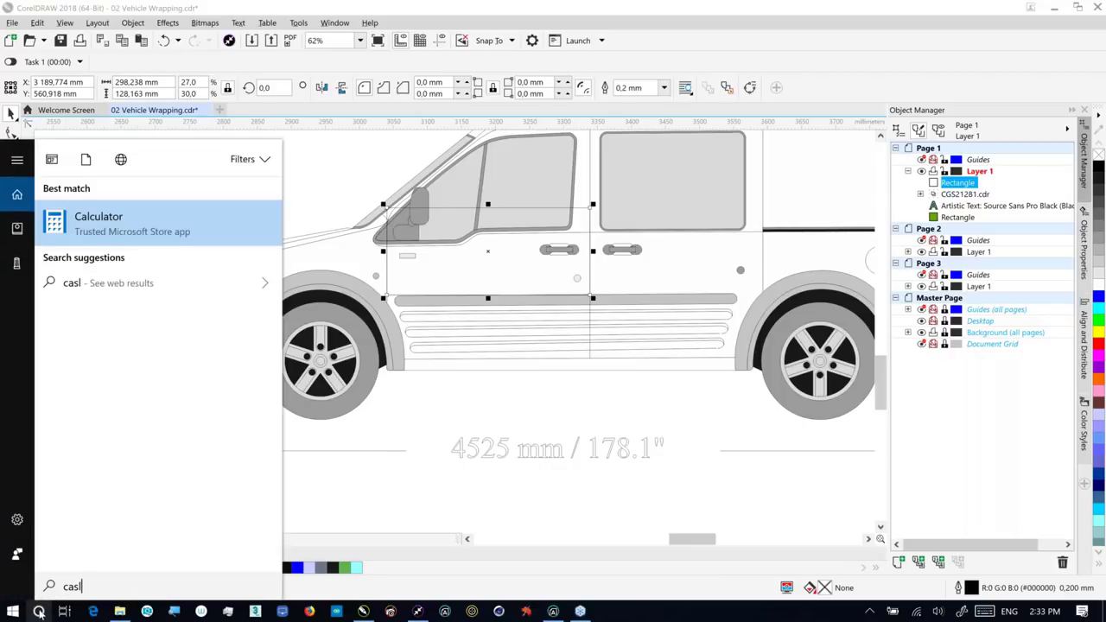
pyautogui.press('Return')
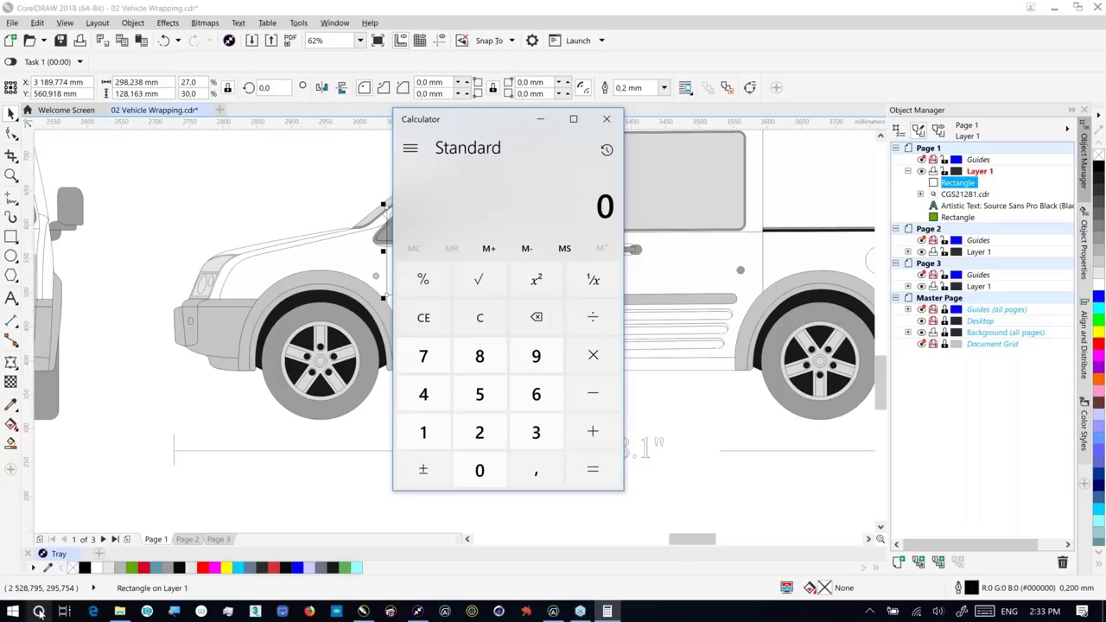
pyautogui.press('1')
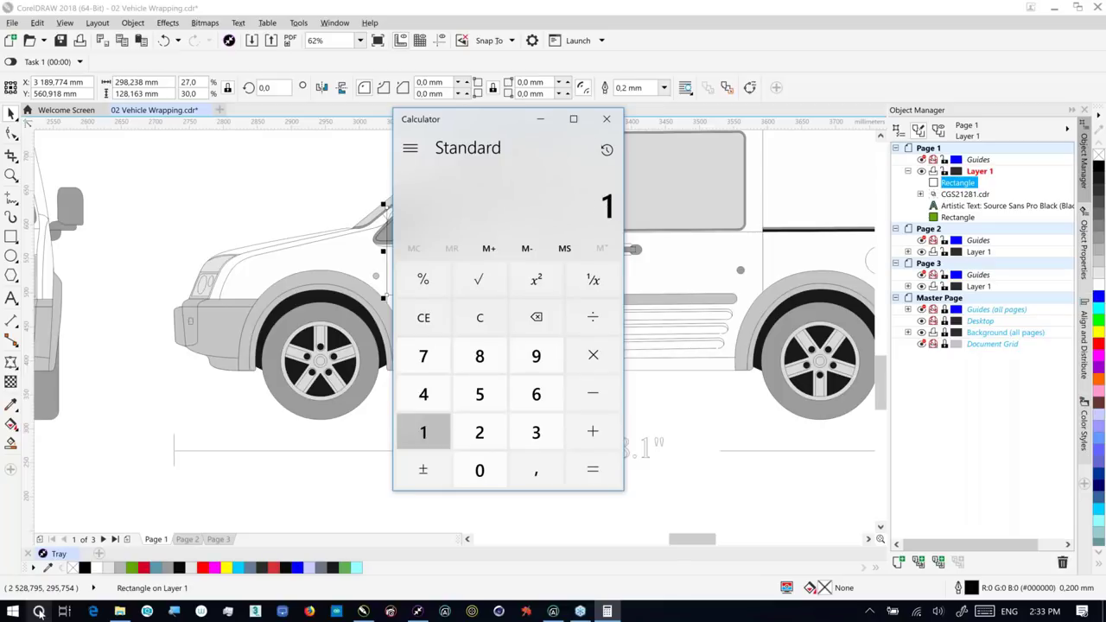
pyautogui.press('0')
pyautogui.press('5')
pyautogui.press('0')
pyautogui.press('/')
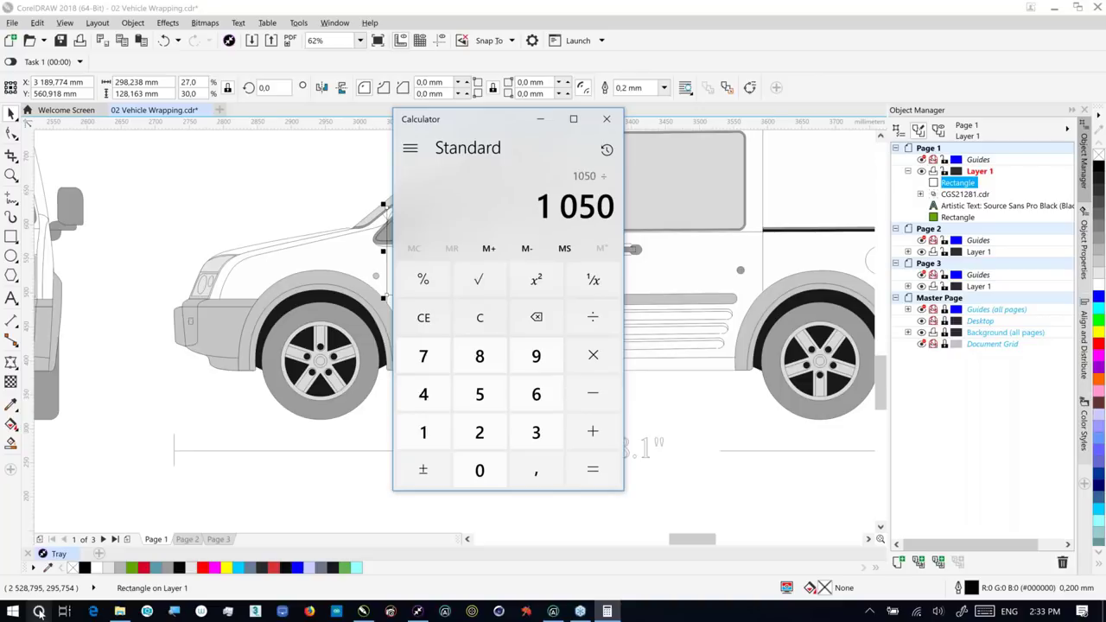
pyautogui.press('2')
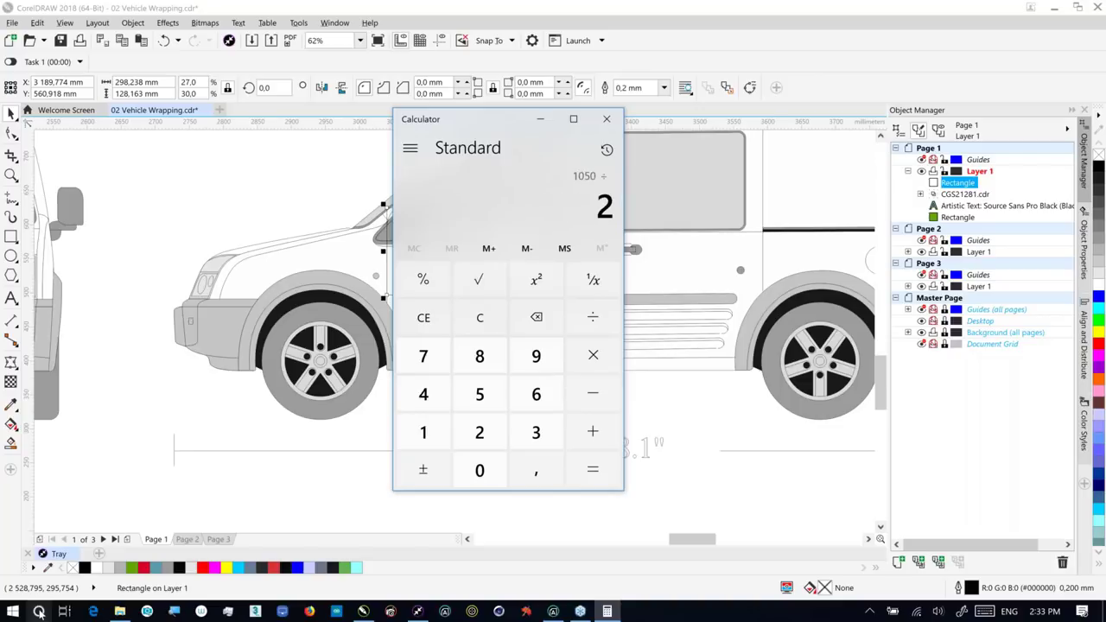
pyautogui.press('9')
pyautogui.press('8')
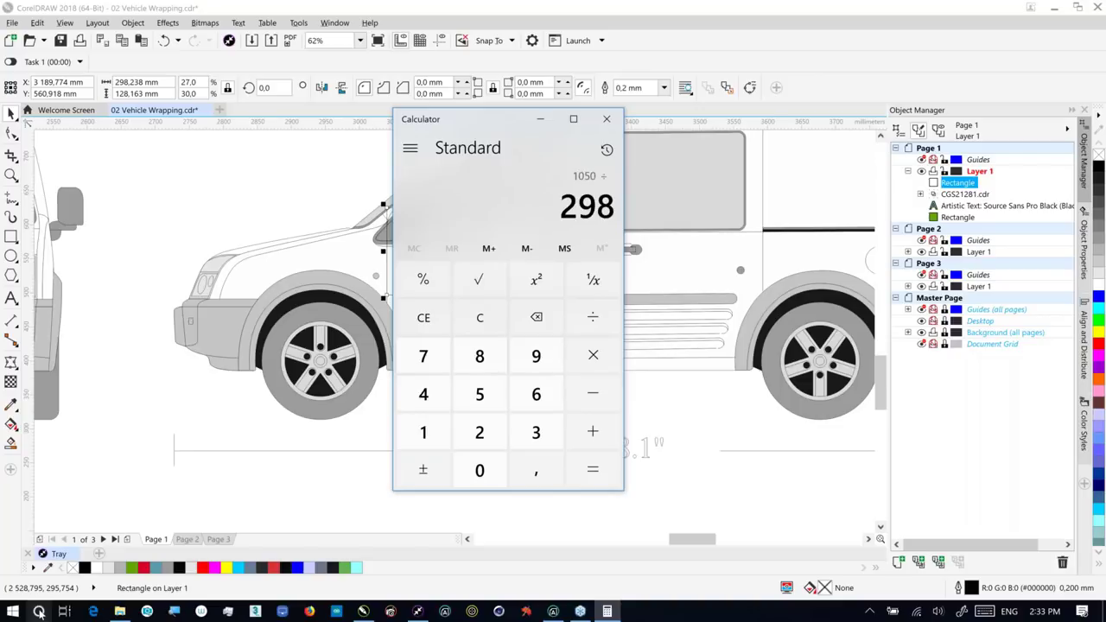
pyautogui.press('Return')
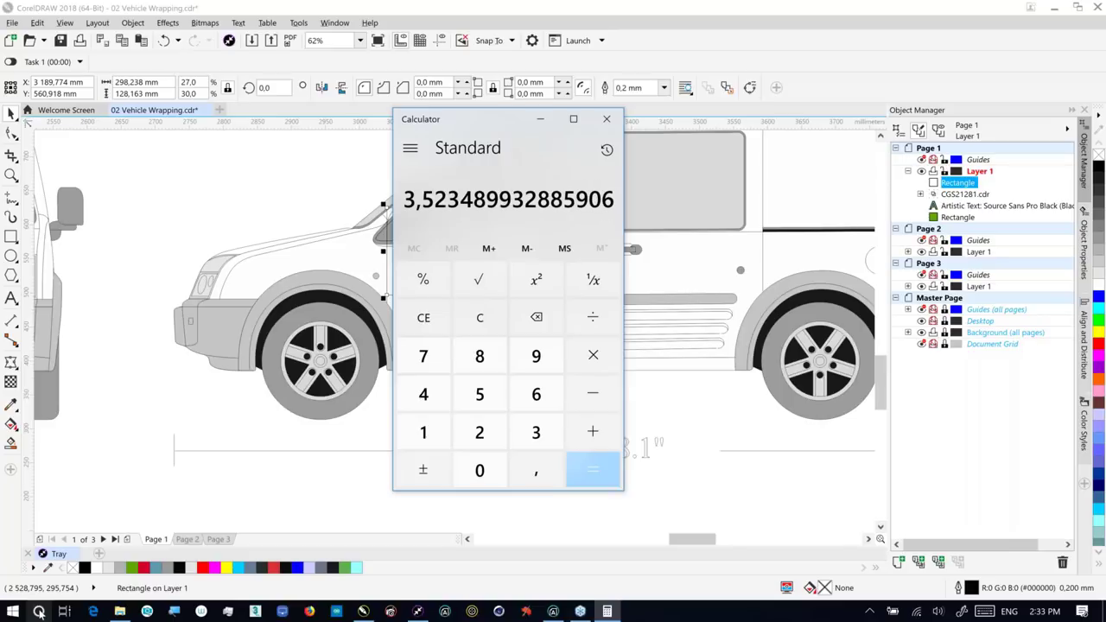
# - Multiply the quotient by 100 to get the scale percentage, and close Calculator
pyautogui.press('*')
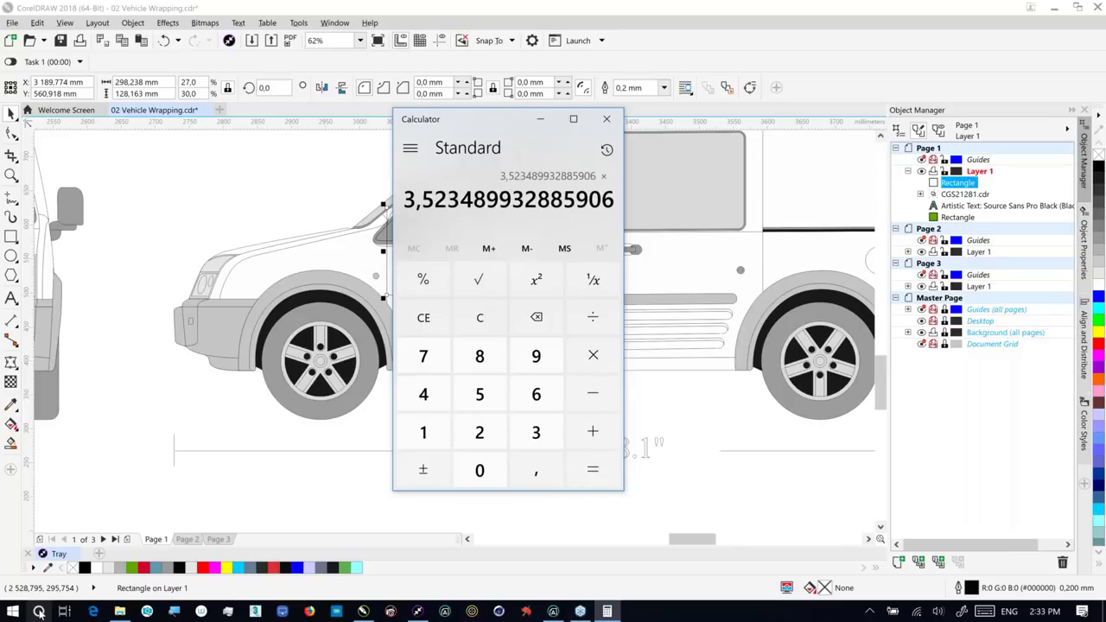
pyautogui.press('1')
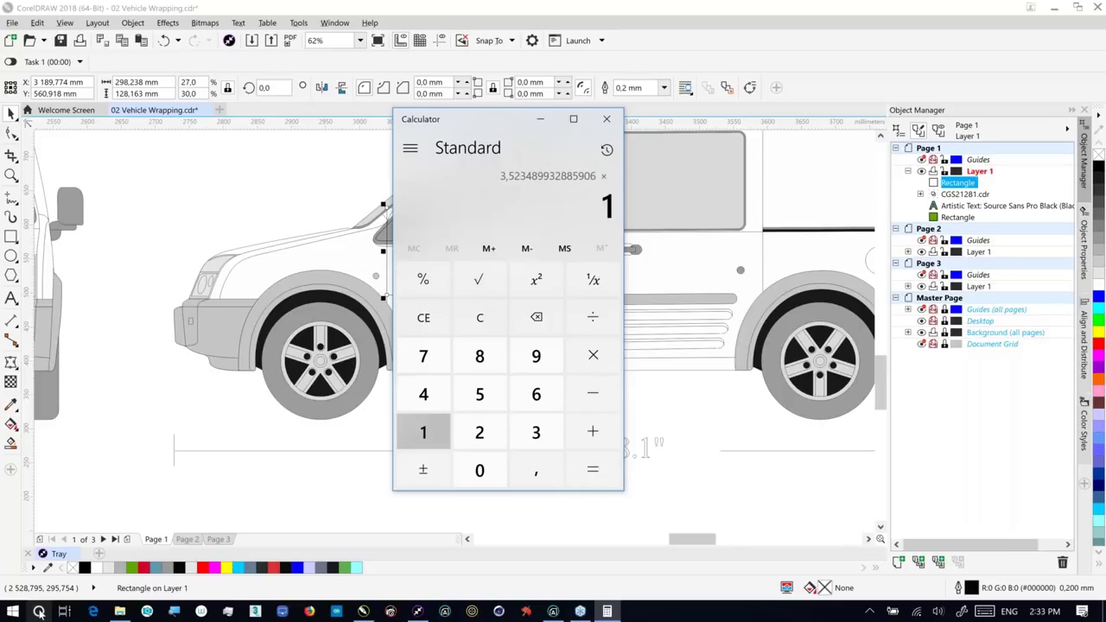
pyautogui.press('0')
pyautogui.press('0')
pyautogui.press('Return')
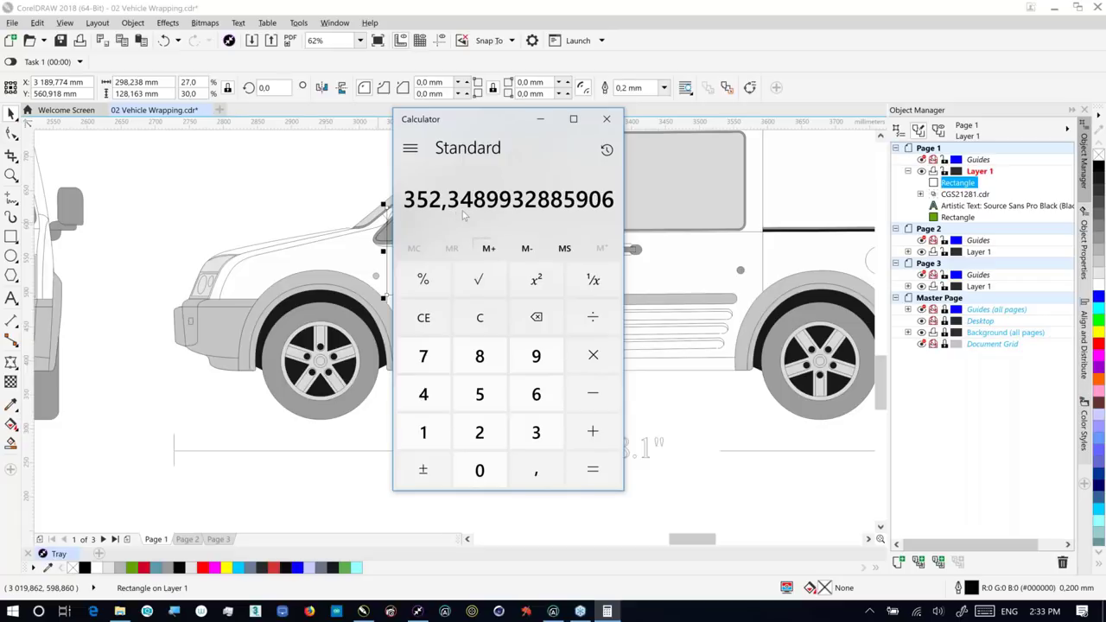
pyautogui.click(608, 120)
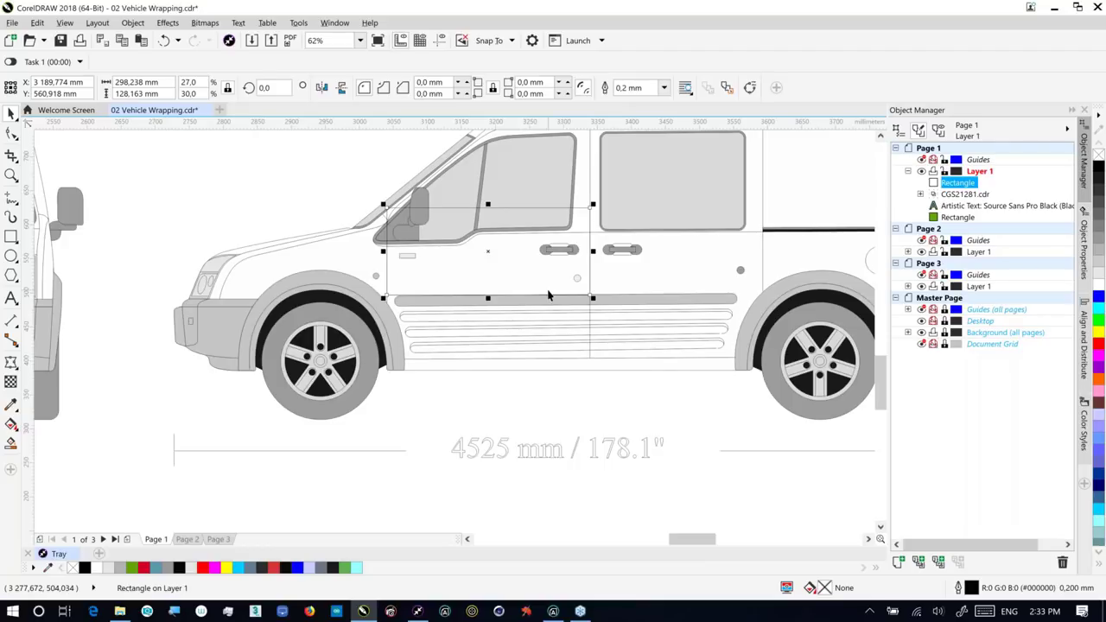
# - Select the van drawing together with the door rectangle and scale both proportionally to 352%
pyautogui.scroll(-4, 548, 296)
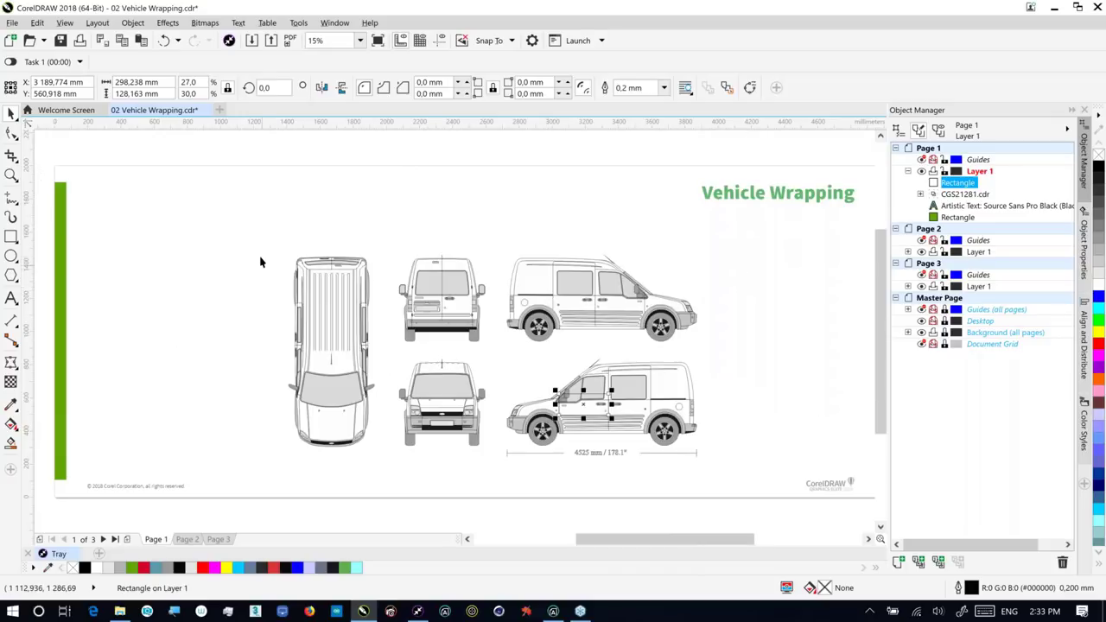
pyautogui.moveTo(385, 354); pyautogui.dragTo(697, 463)
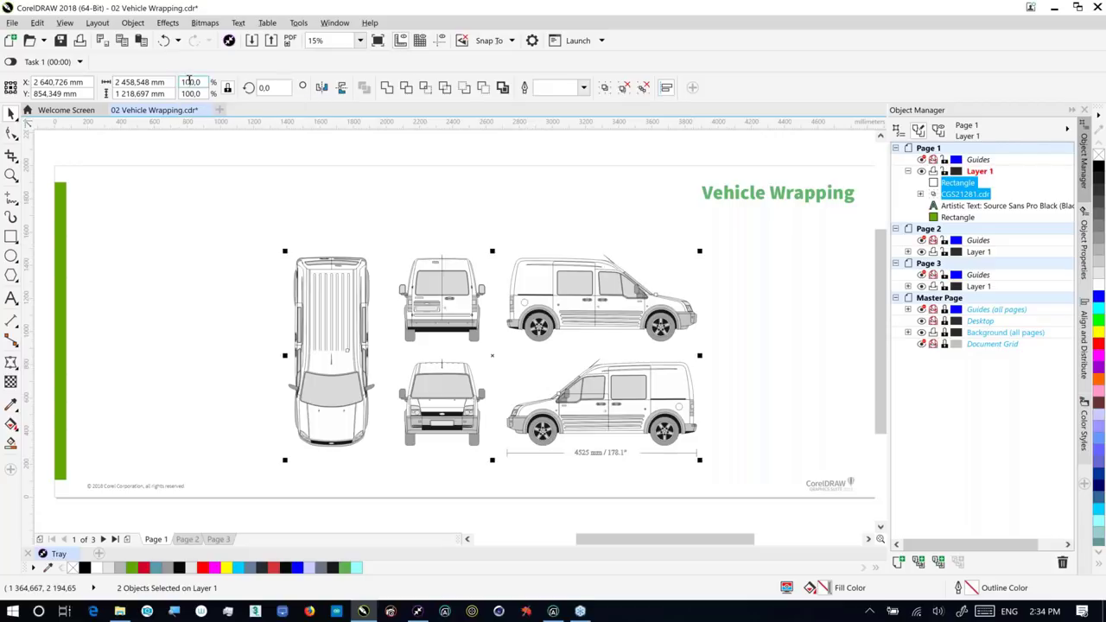
pyautogui.doubleClick(190, 81)
pyautogui.write('352')
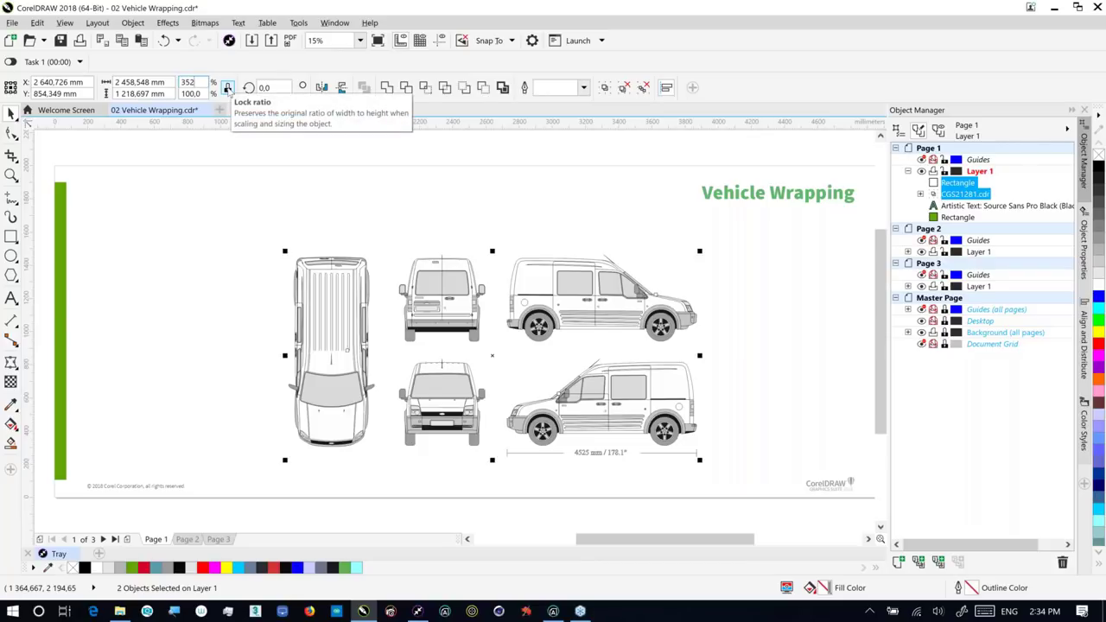
pyautogui.press('Return')
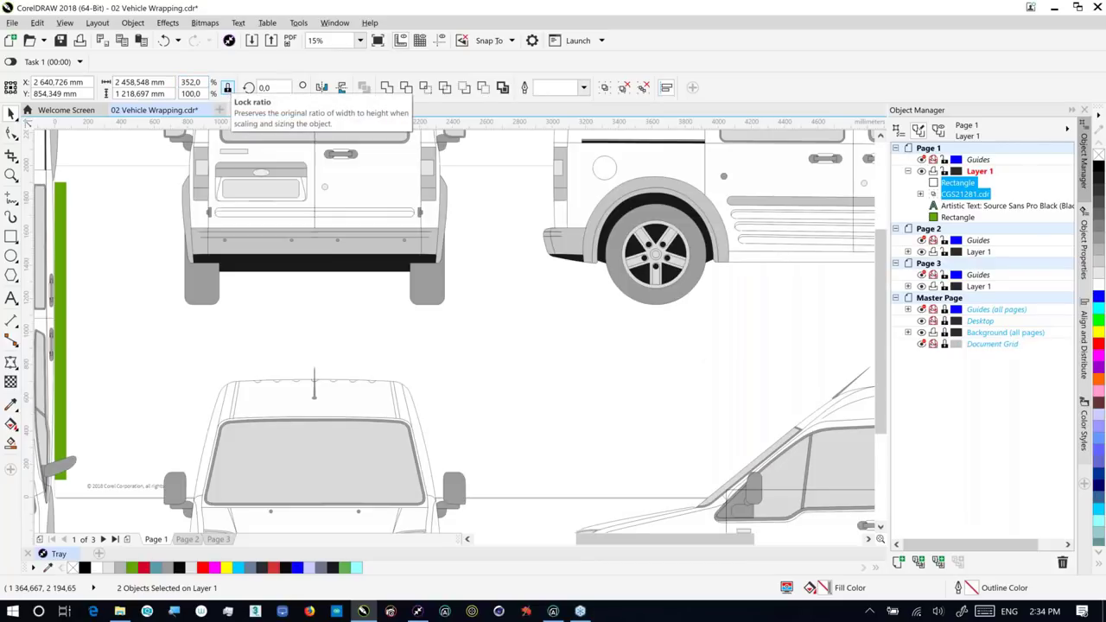
# - Move the enlarged objects so the lower side view's front lies over the page, and select the door rectangle to check its width
pyautogui.moveTo(776, 462); pyautogui.dragTo(584, 312)
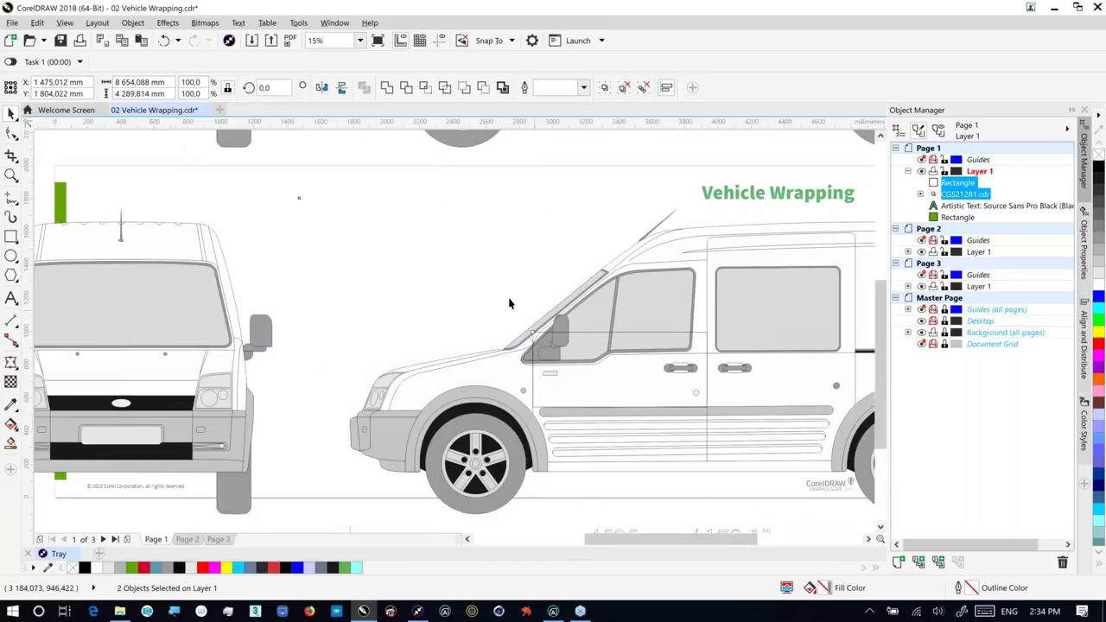
pyautogui.click(569, 330)
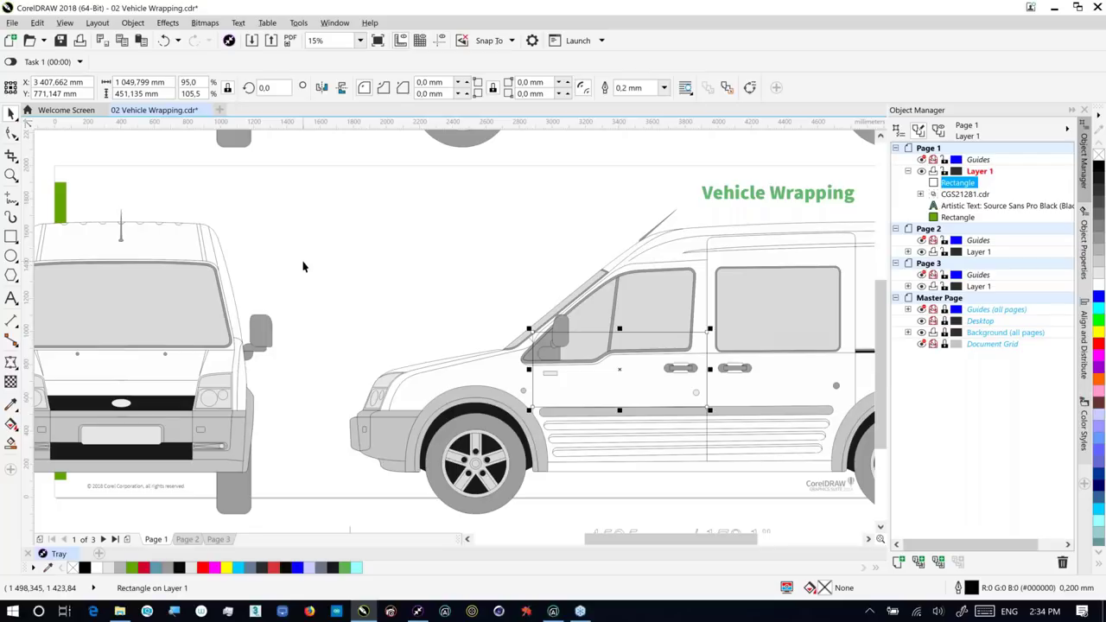
# - Go to page 2, list its Layer 1 objects in the Object Manager and hide the Vinyl Art Side object
pyautogui.scroll(-1, 302, 266)
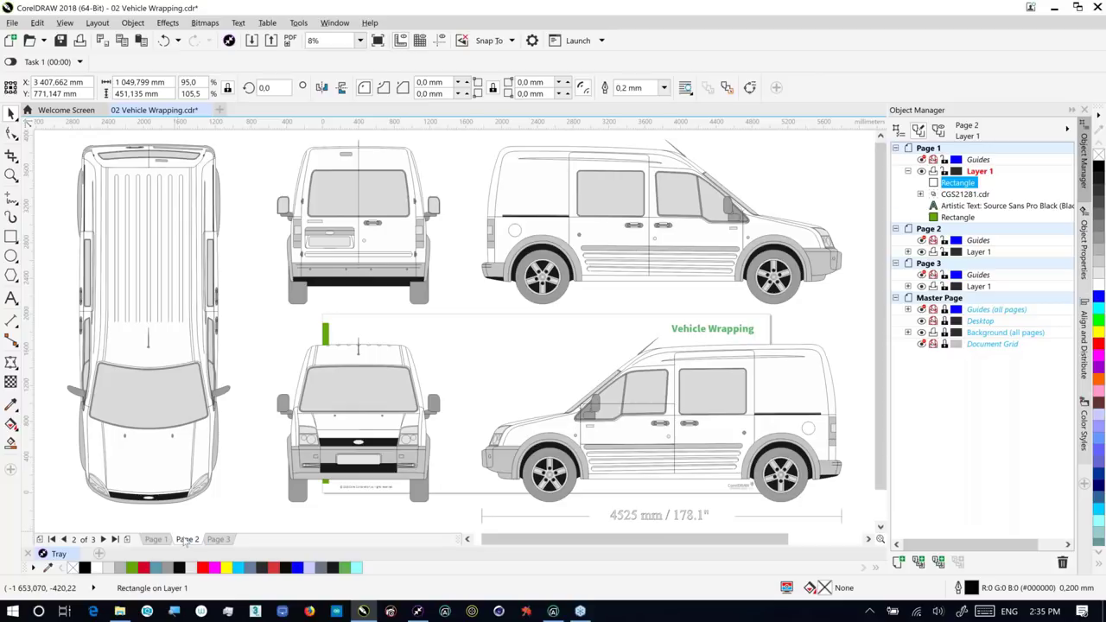
pyautogui.click(187, 539)
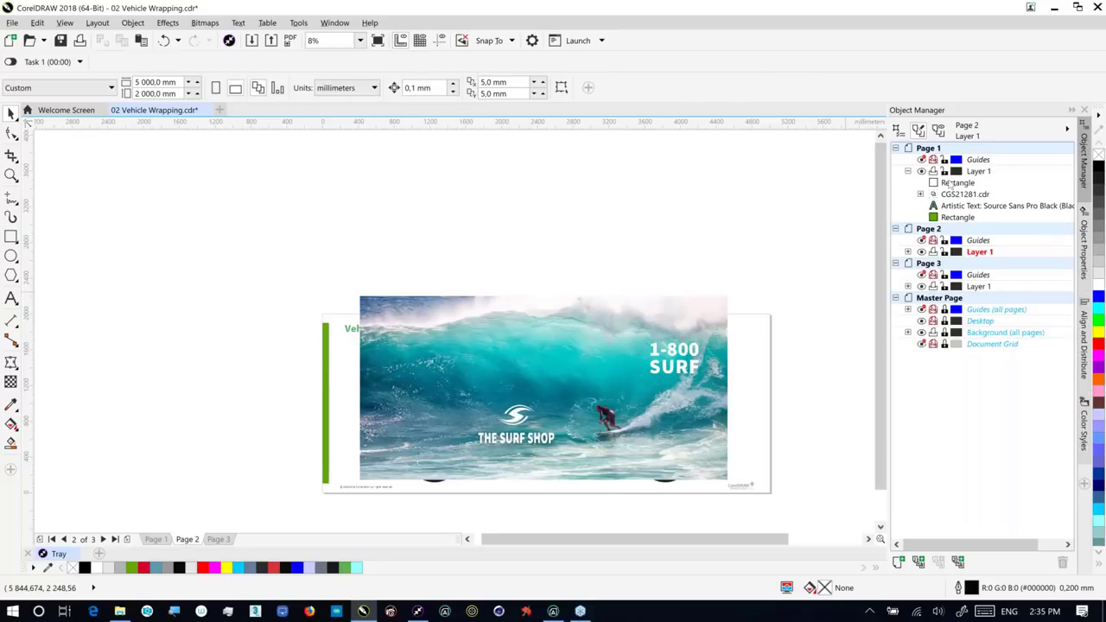
pyautogui.click(909, 253)
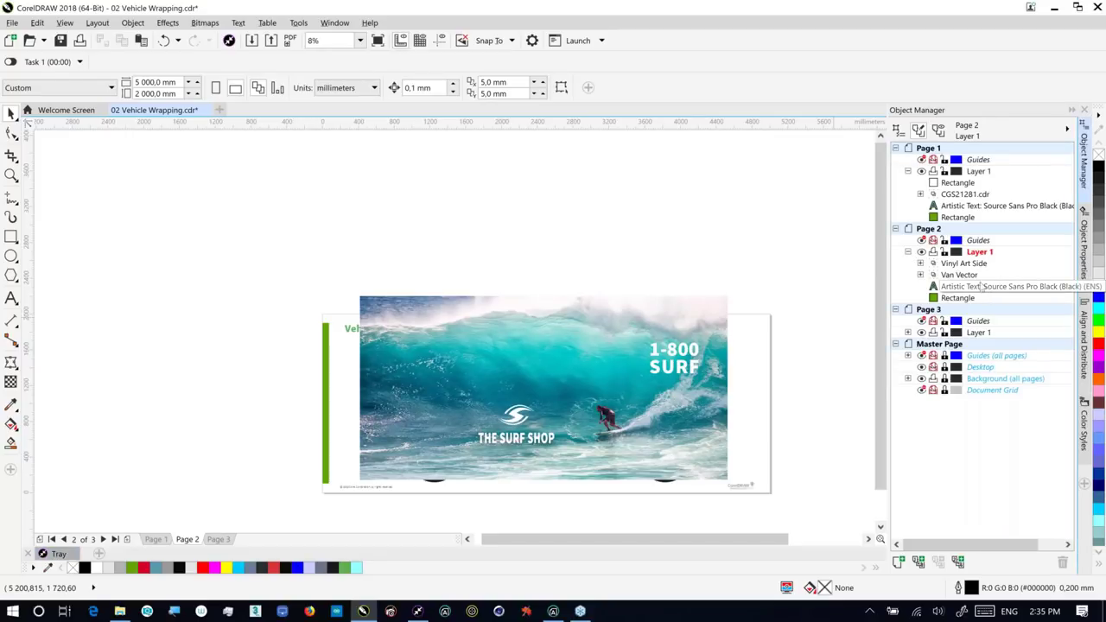
pyautogui.doubleClick(965, 264)
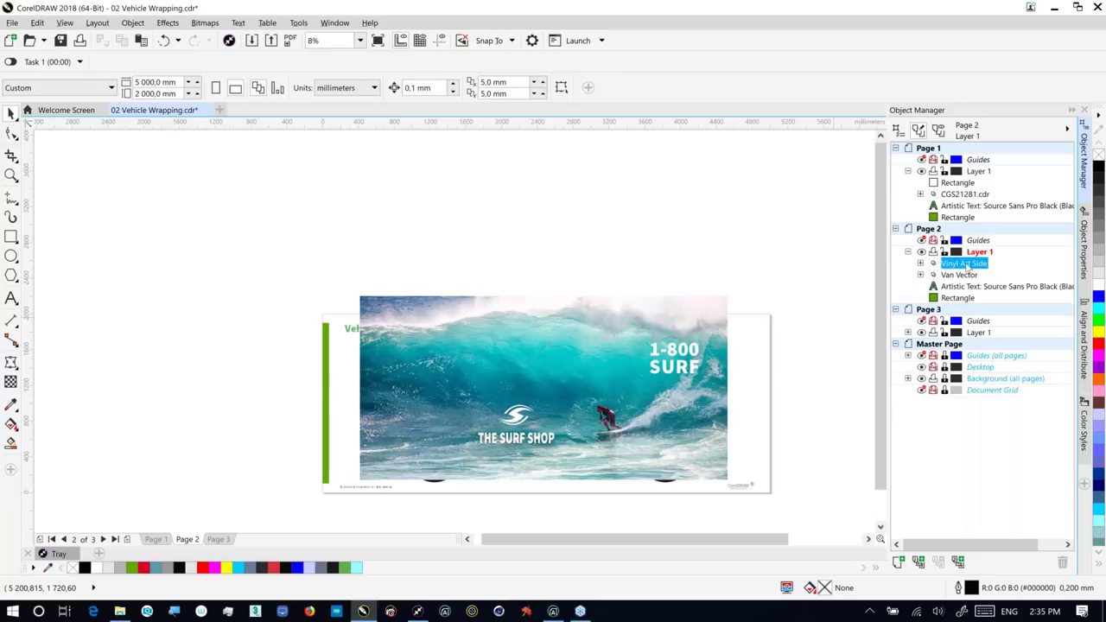
pyautogui.rightClick(966, 266)
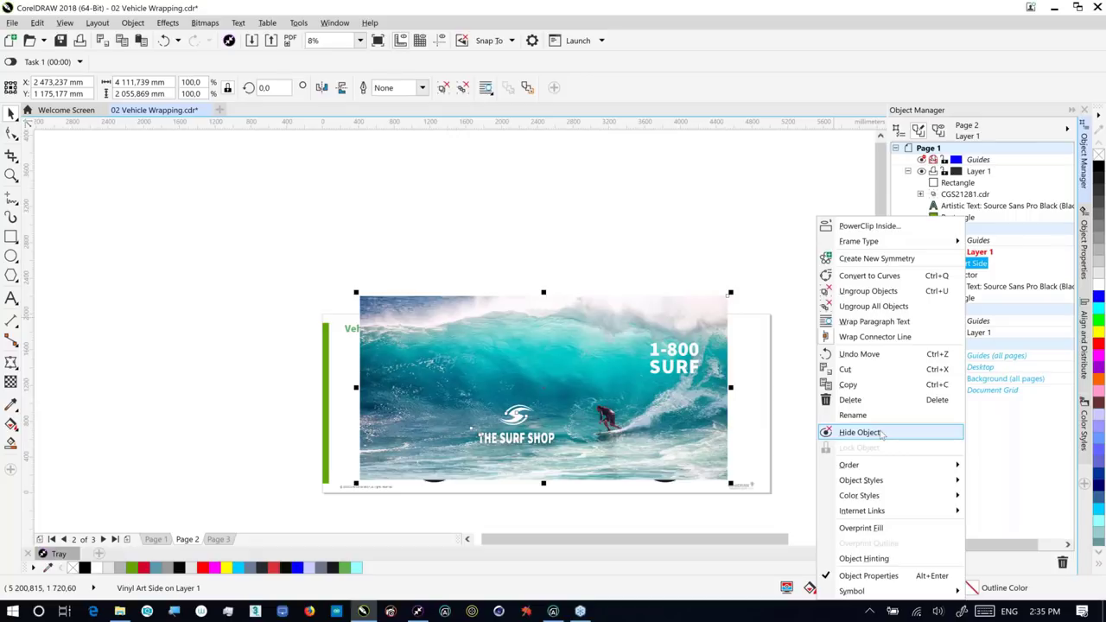
pyautogui.press('Escape')
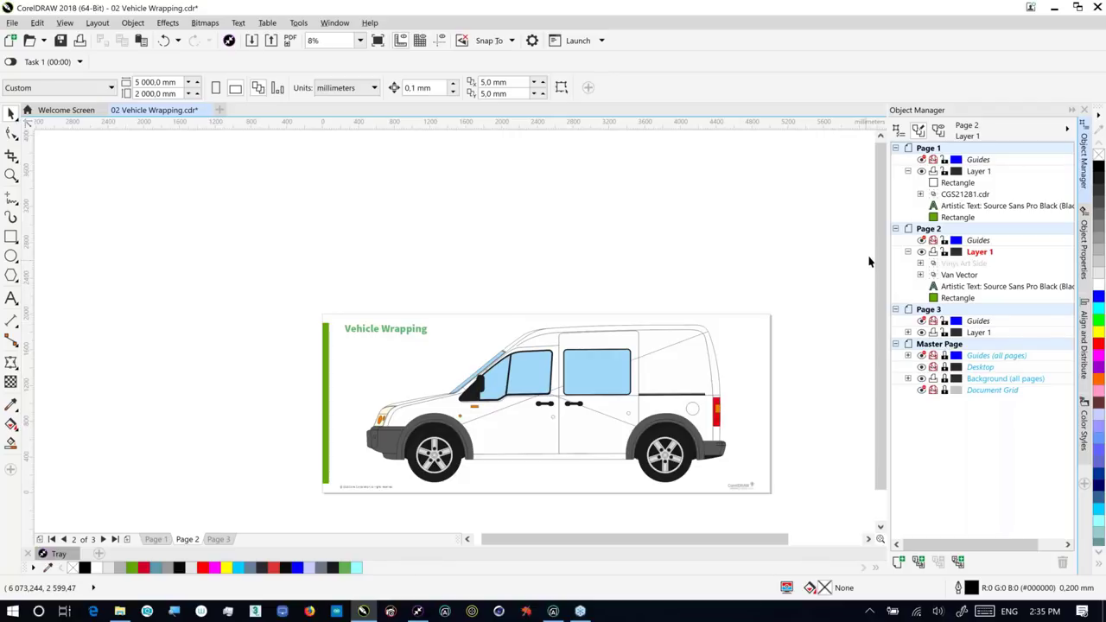
# - Expand the Van Vector group and select the PowerClip Curve at the end of its list to inspect the body outline
pyautogui.doubleClick(959, 275)
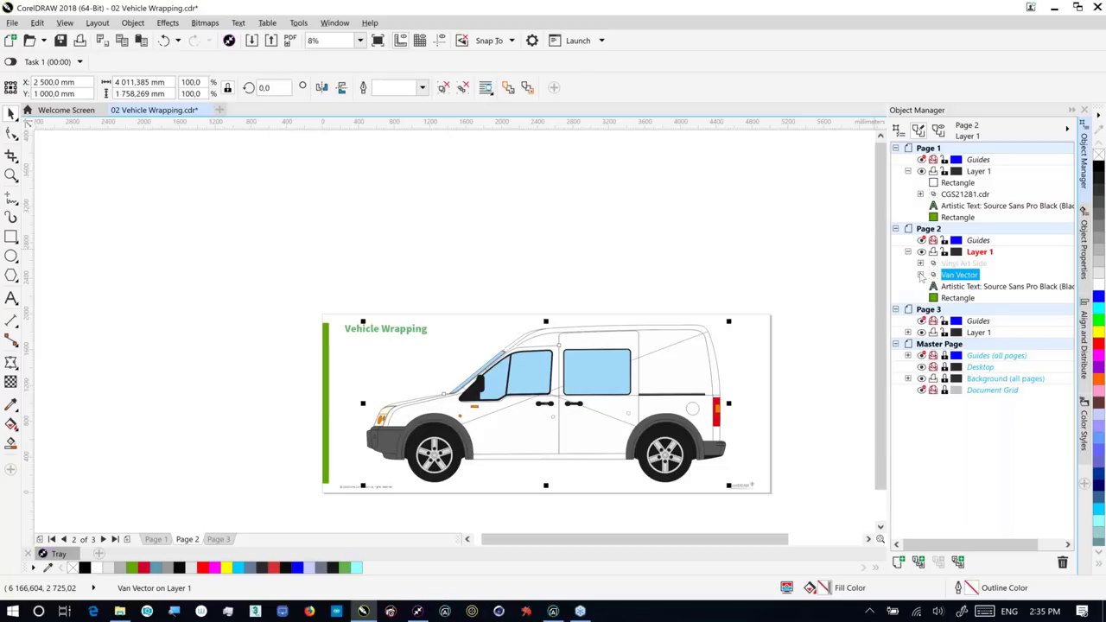
pyautogui.click(921, 275)
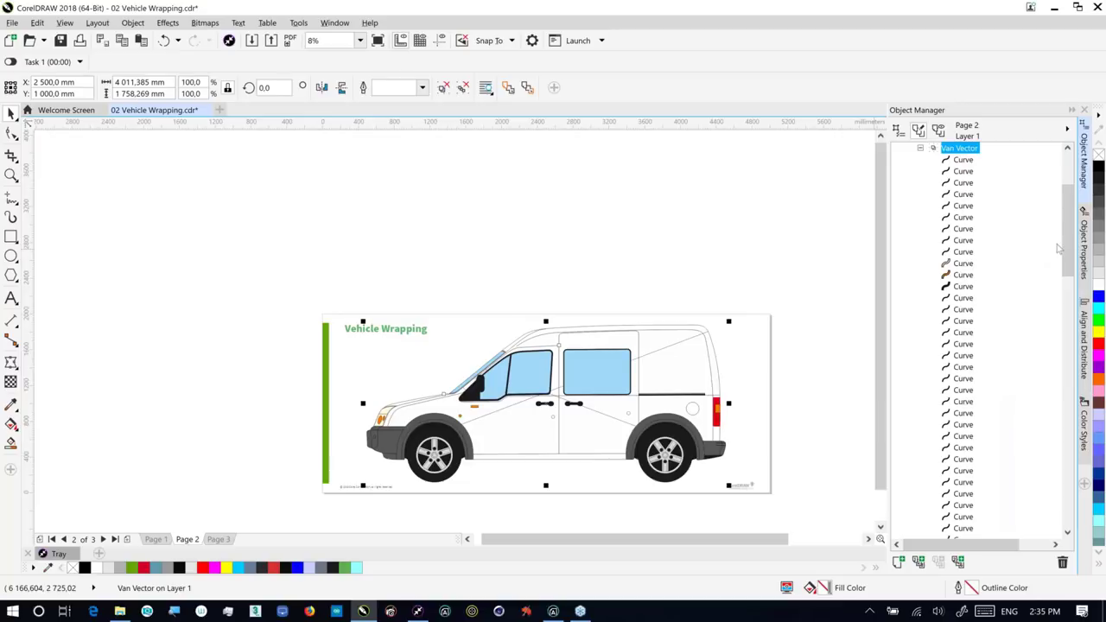
pyautogui.moveTo(1068, 251); pyautogui.dragTo(1073, 518)
pyautogui.click(1004, 425)
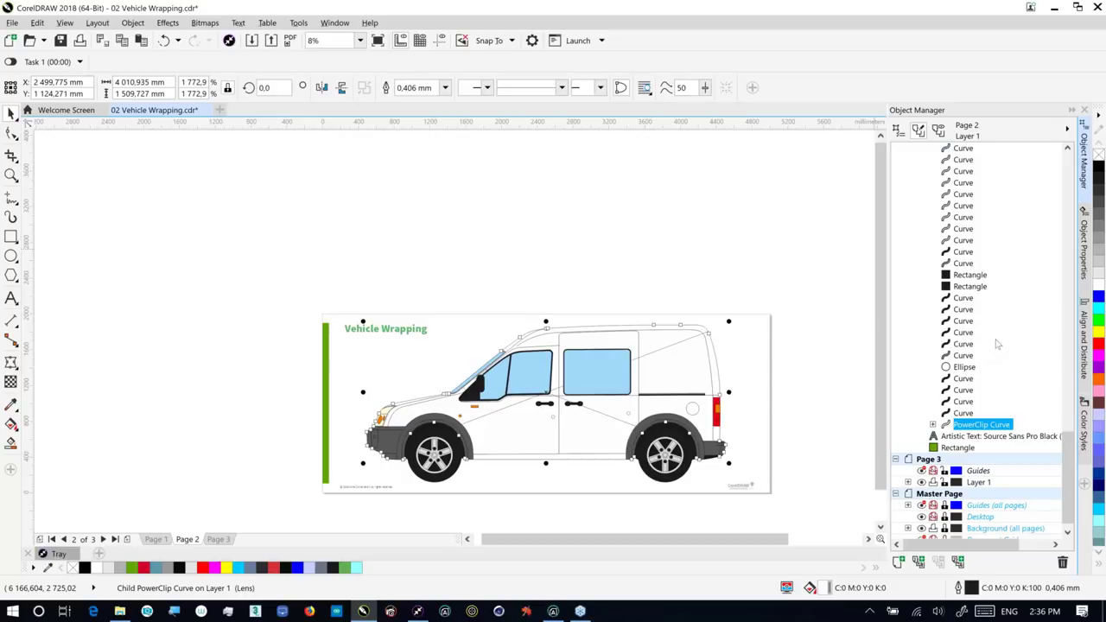
pyautogui.scroll(-1, 997, 344)
pyautogui.scroll(20, 998, 343)
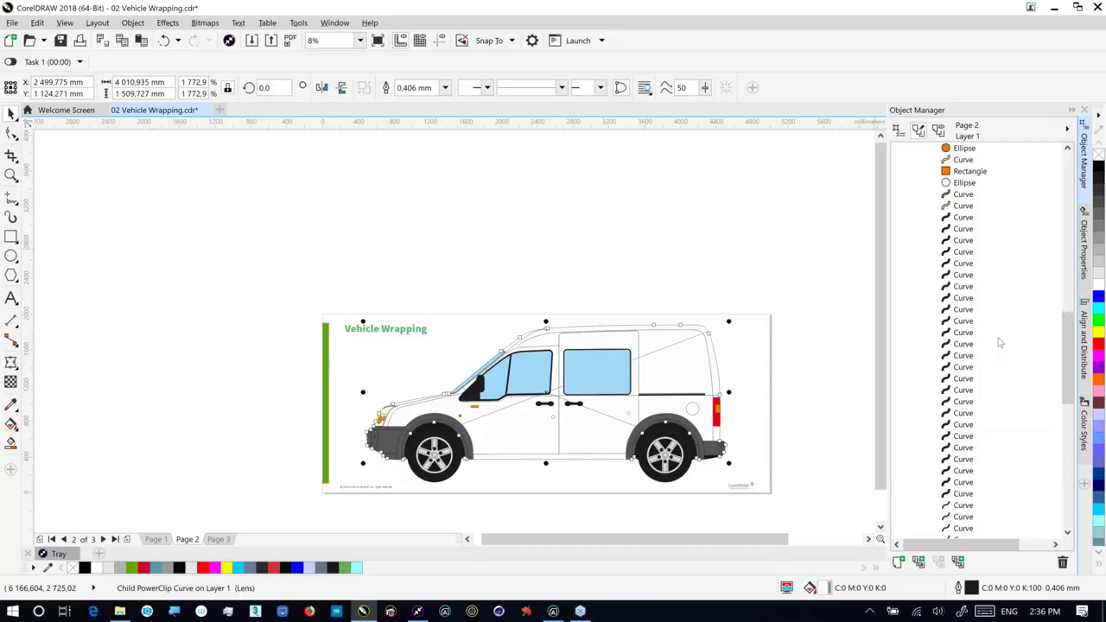
pyautogui.scroll(1, 998, 343)
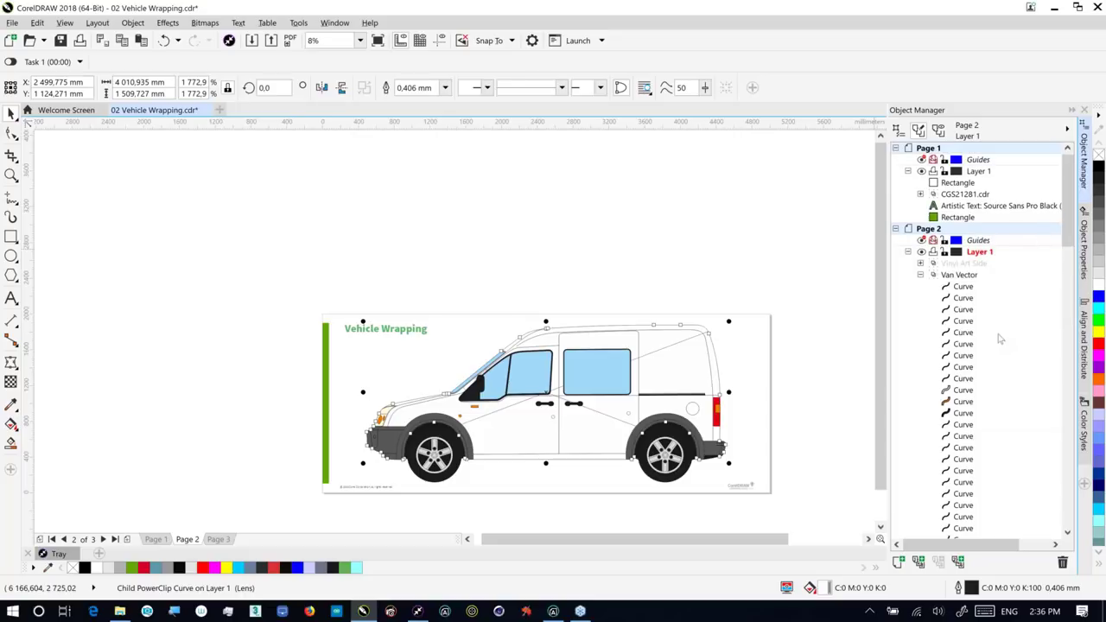
# - Show the Vinyl Art Side object again and place it inside the side-view van's PowerClip Curve
pyautogui.click(963, 265)
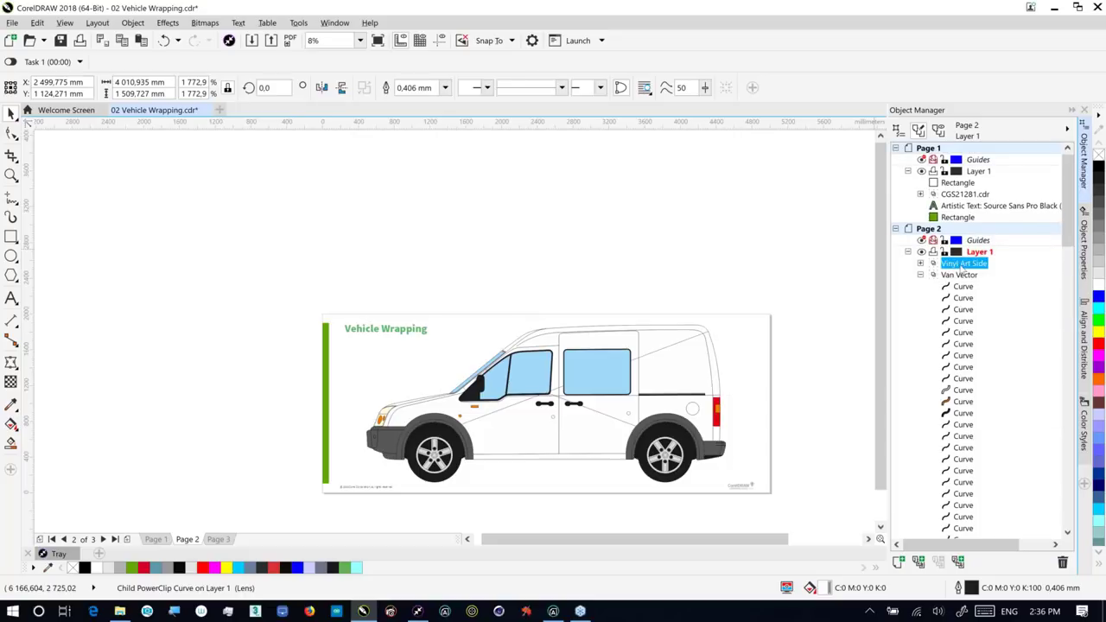
pyautogui.rightClick(962, 266)
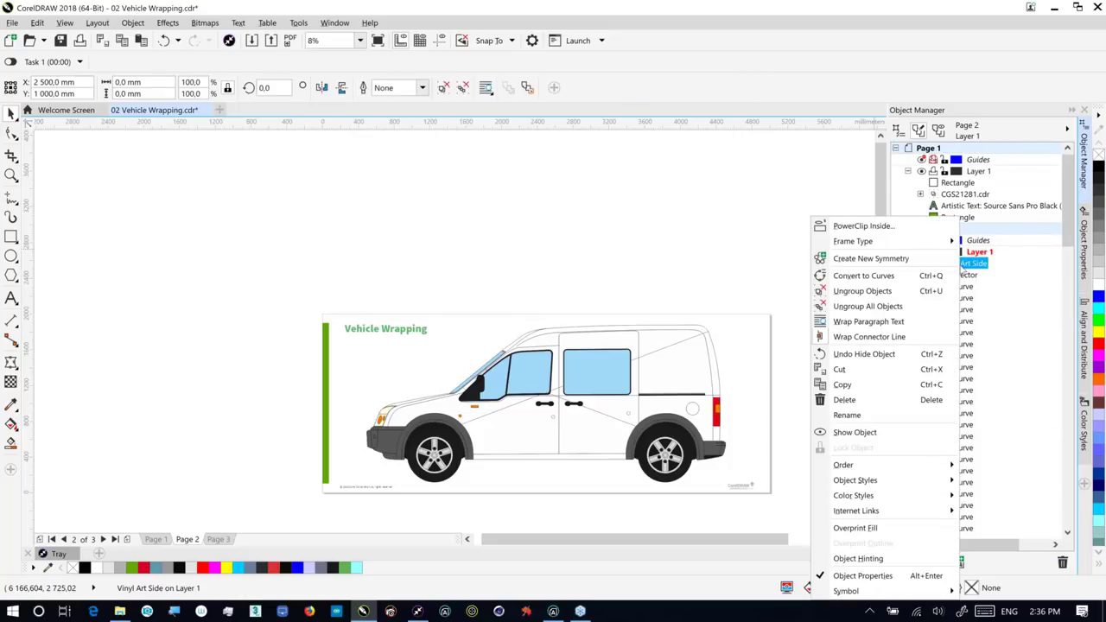
pyautogui.click(913, 437)
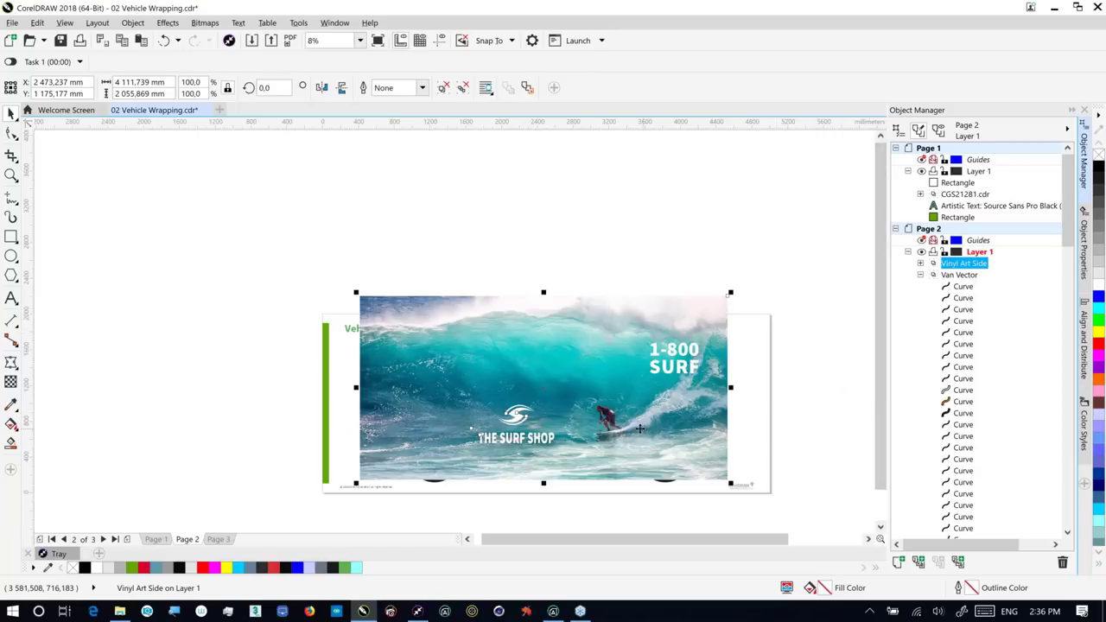
pyautogui.moveTo(637, 423); pyautogui.dragTo(638, 424)
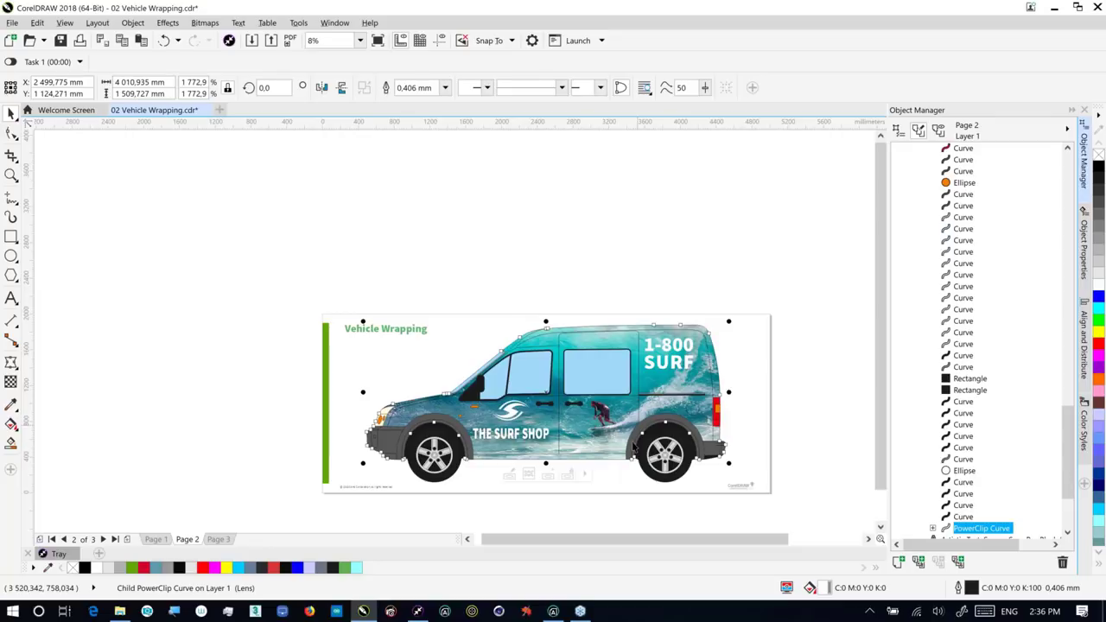
# - Go to page 3, collapse page 2 in the Object Manager and expand page 3's Layer 1
pyautogui.click(216, 539)
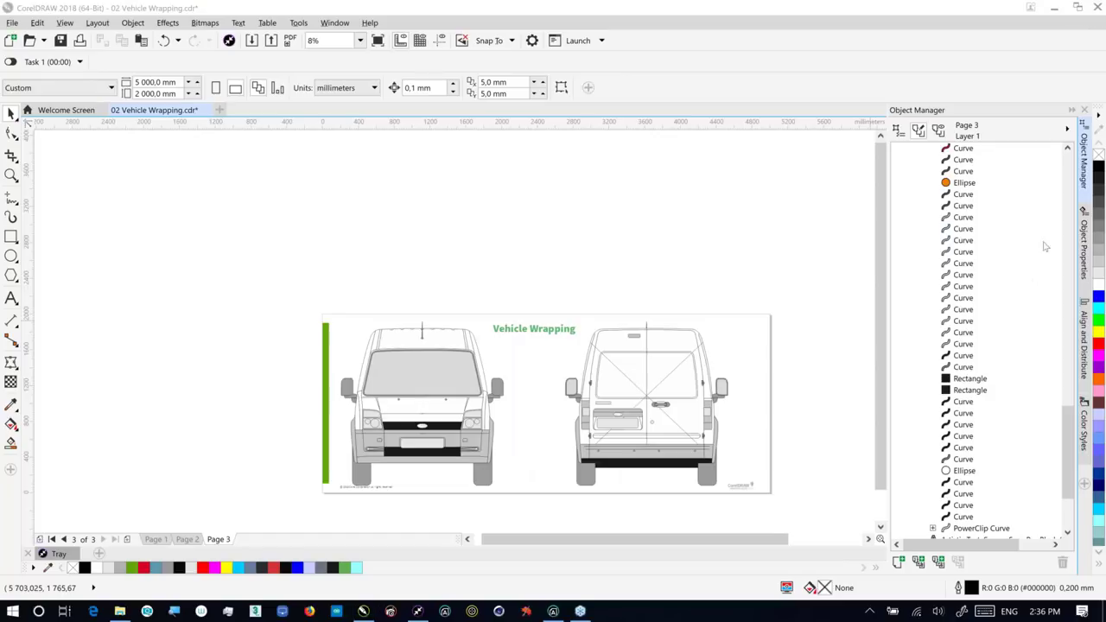
pyautogui.click(1082, 169)
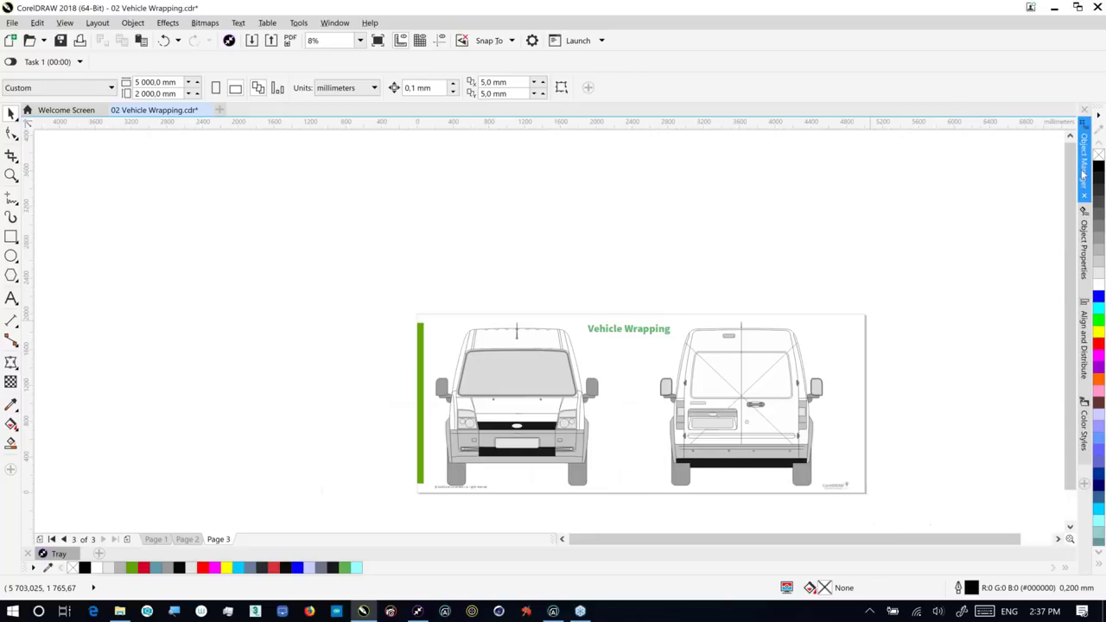
pyautogui.click(1083, 173)
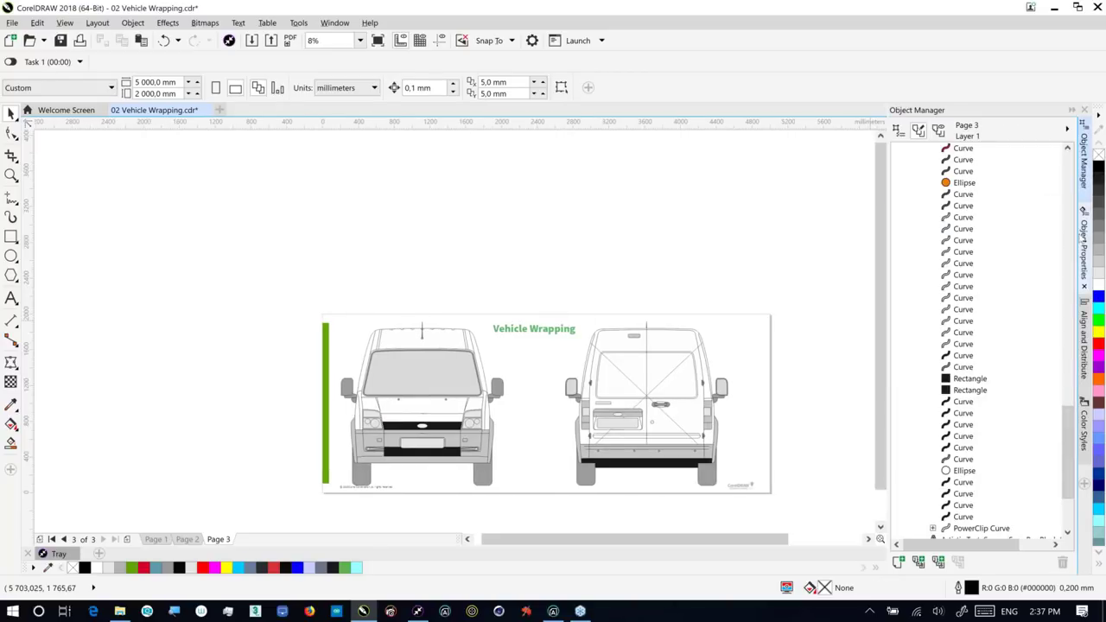
pyautogui.moveTo(1068, 430)
pyautogui.mouseDown()
pyautogui.moveTo(1068, 273)
pyautogui.moveTo(1068, 430)
pyautogui.mouseUp()
pyautogui.moveTo(1047, 121); pyautogui.dragTo(1045, 157)
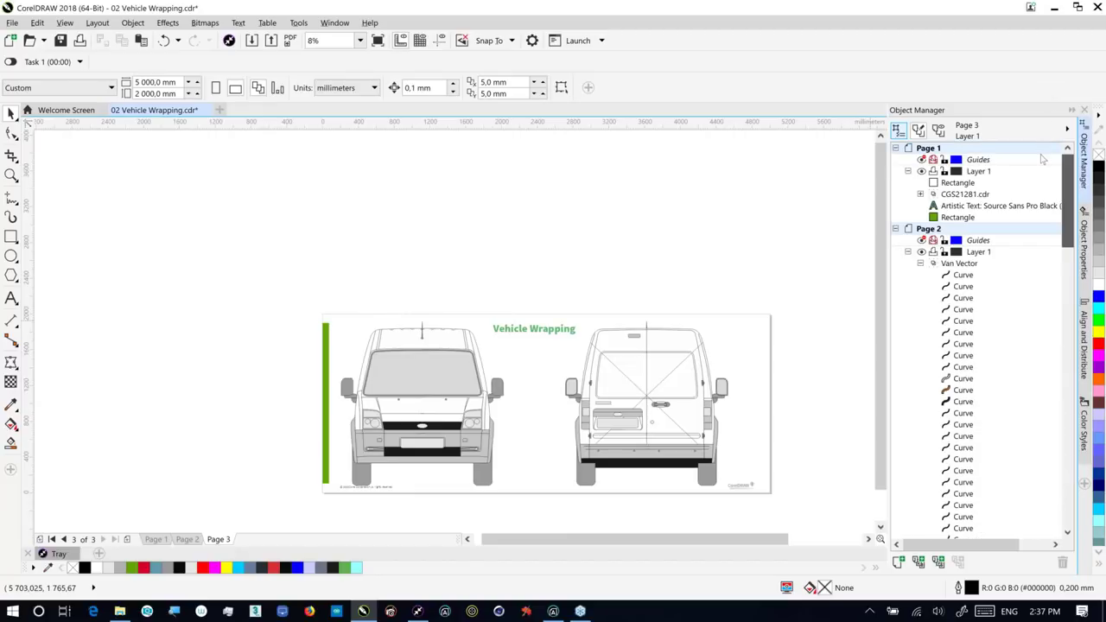
pyautogui.click(896, 229)
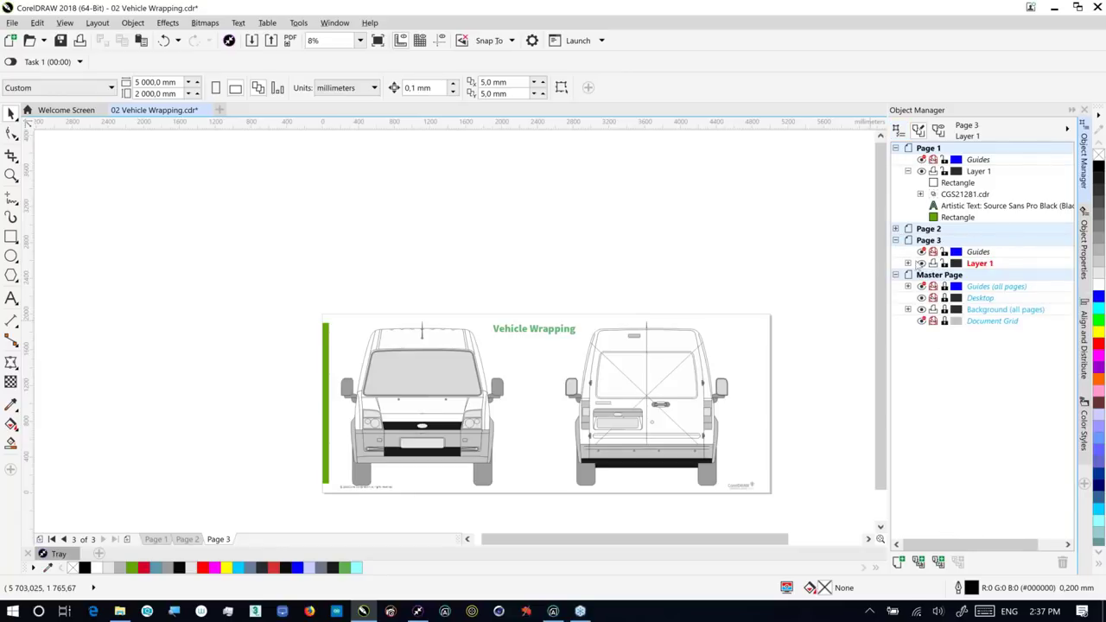
pyautogui.click(908, 263)
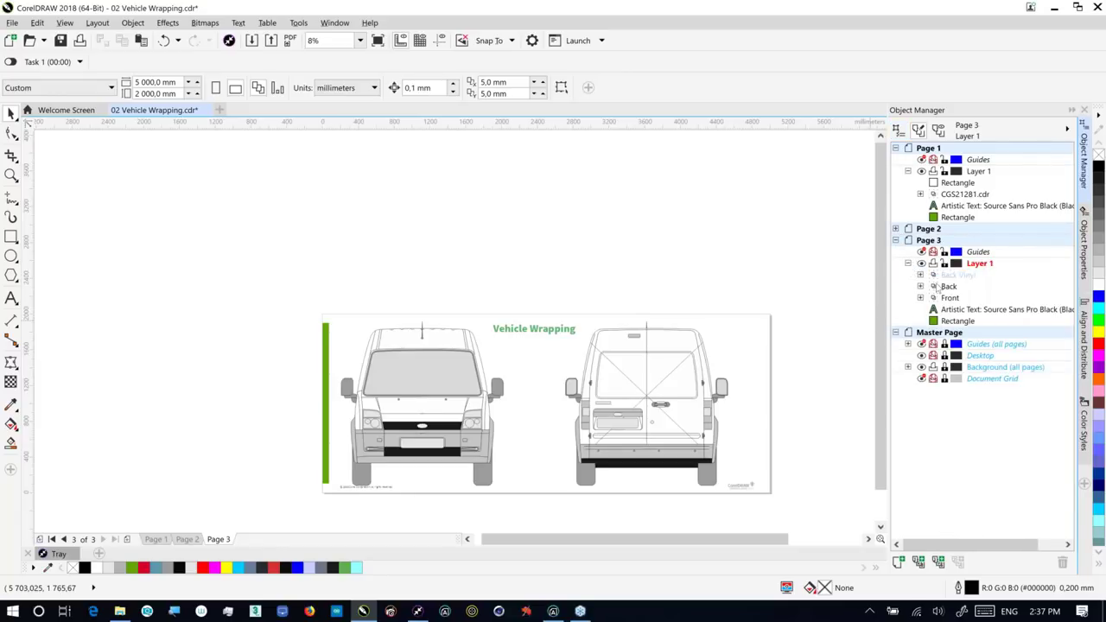
# - Show the hidden Back Vinyl object and place it inside the rear-view van's PowerClip Curve
pyautogui.click(959, 274)
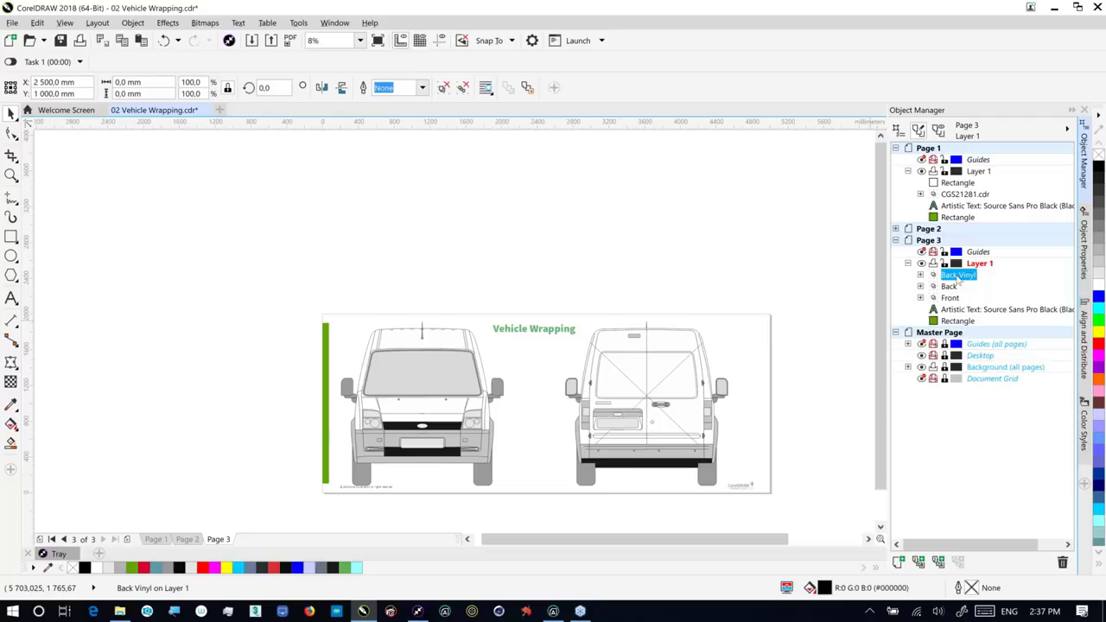
pyautogui.rightClick(959, 274)
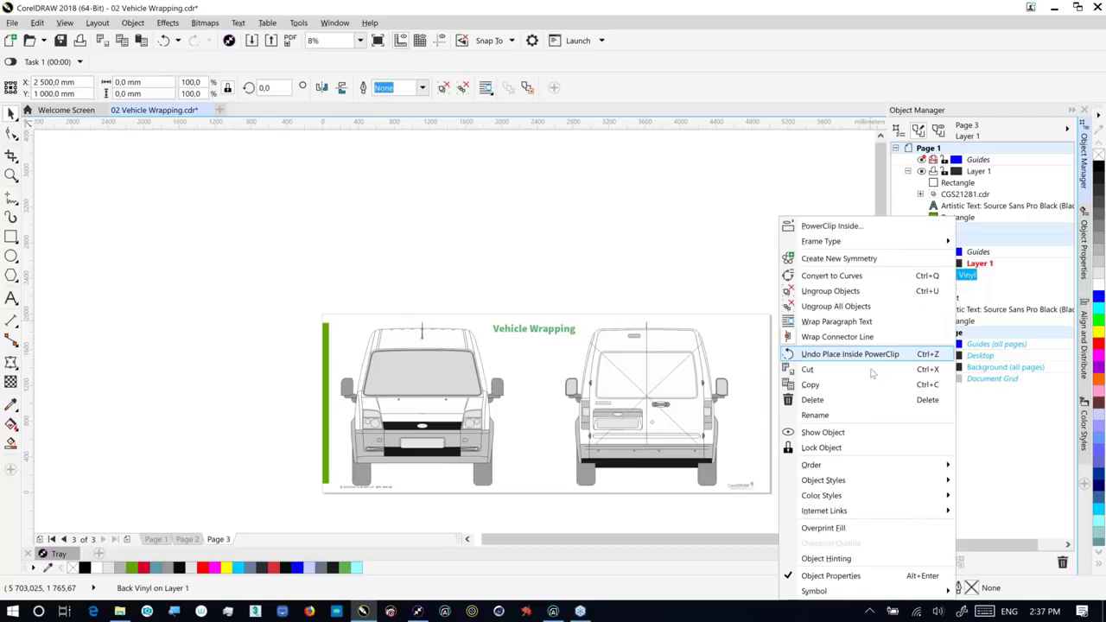
pyautogui.click(850, 433)
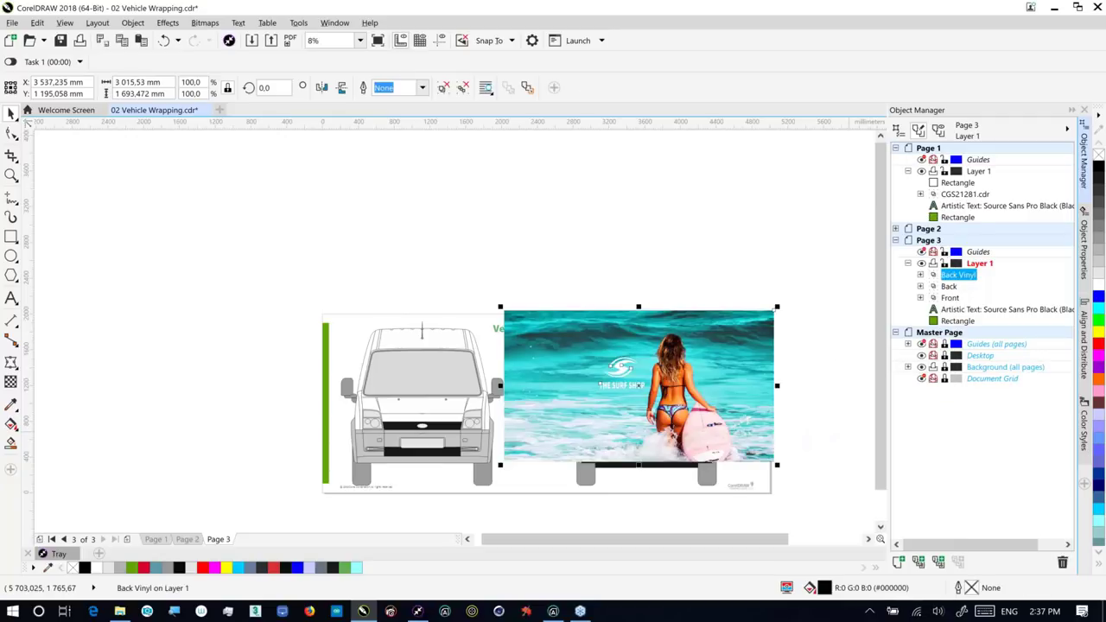
pyautogui.moveTo(687, 396); pyautogui.dragTo(676, 388)
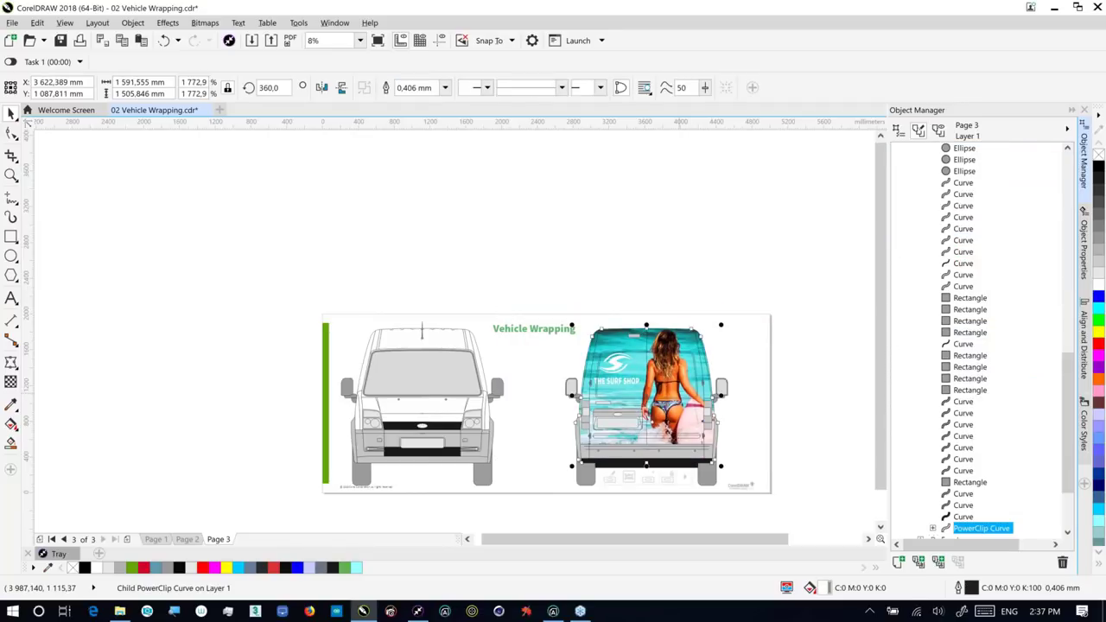
# - Turn the last curve in the Front group, the front-view van's body outline, into an empty PowerClip frame
pyautogui.click(454, 343)
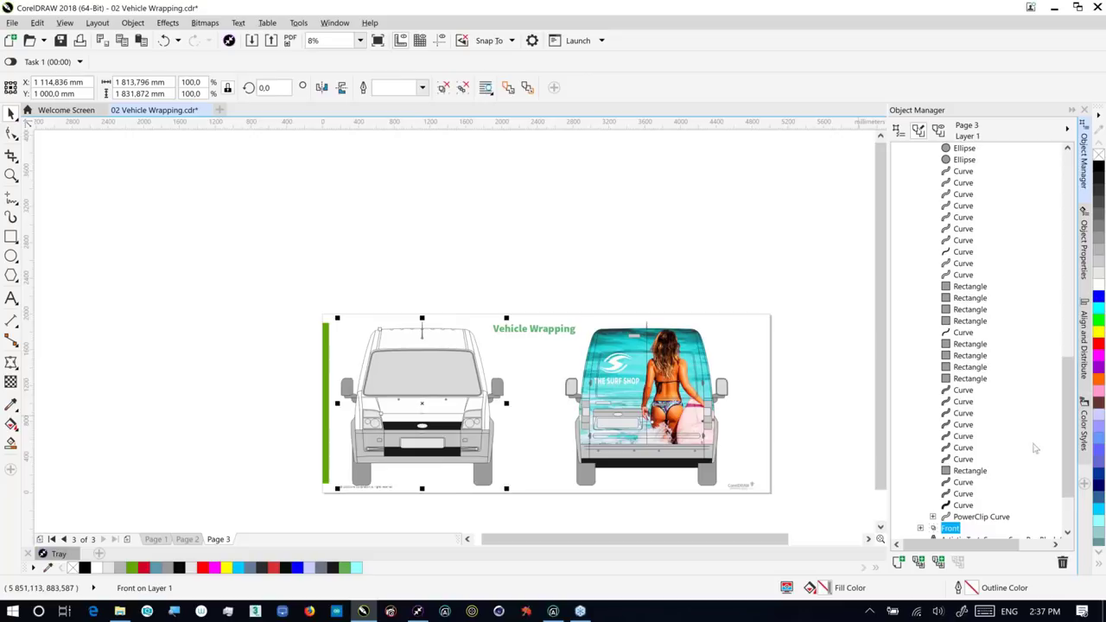
pyautogui.moveTo(1069, 461); pyautogui.dragTo(1059, 532)
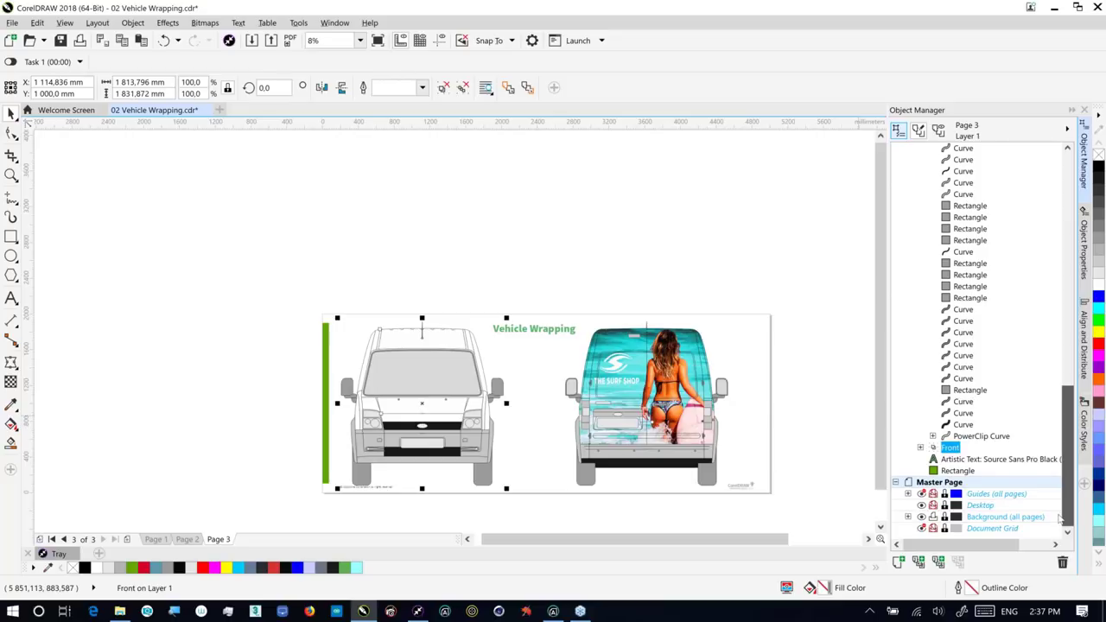
pyautogui.click(921, 448)
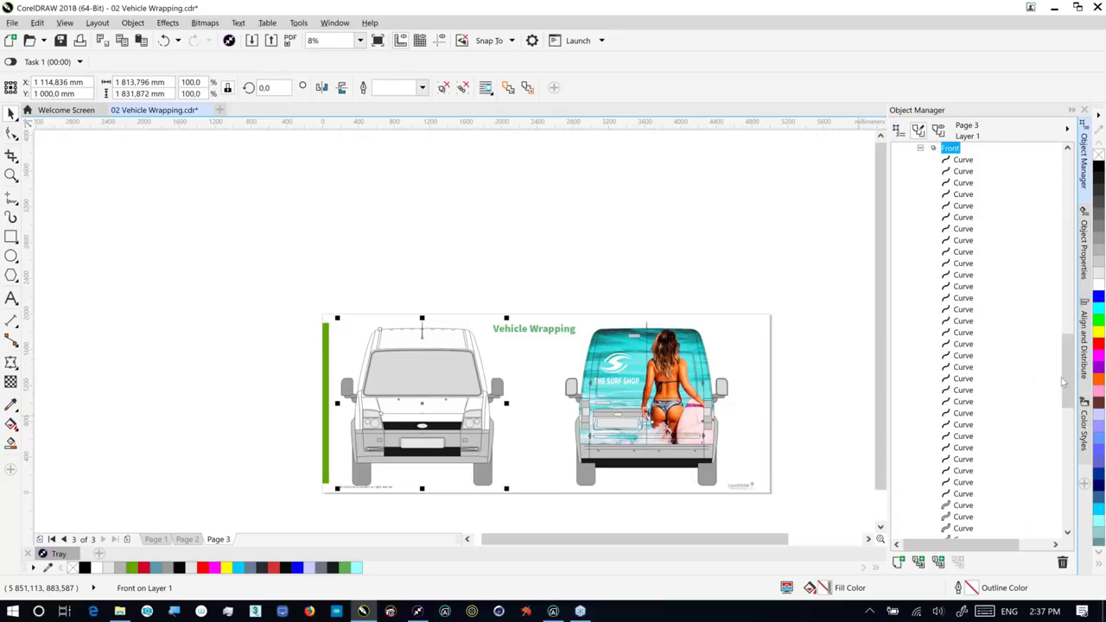
pyautogui.moveTo(1070, 387); pyautogui.dragTo(1043, 544)
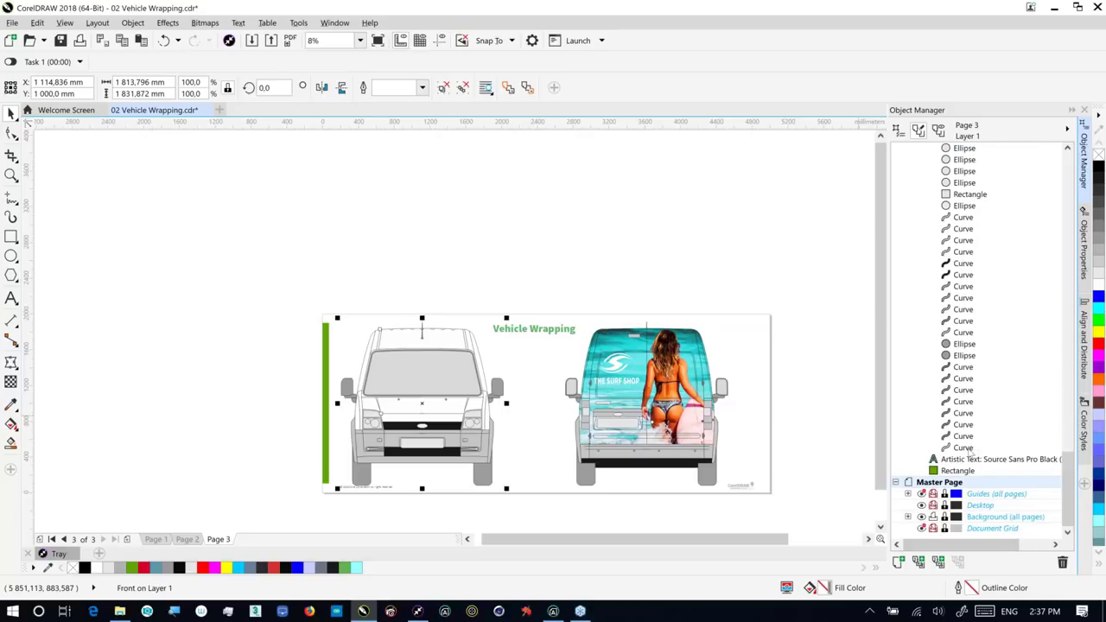
pyautogui.click(964, 448)
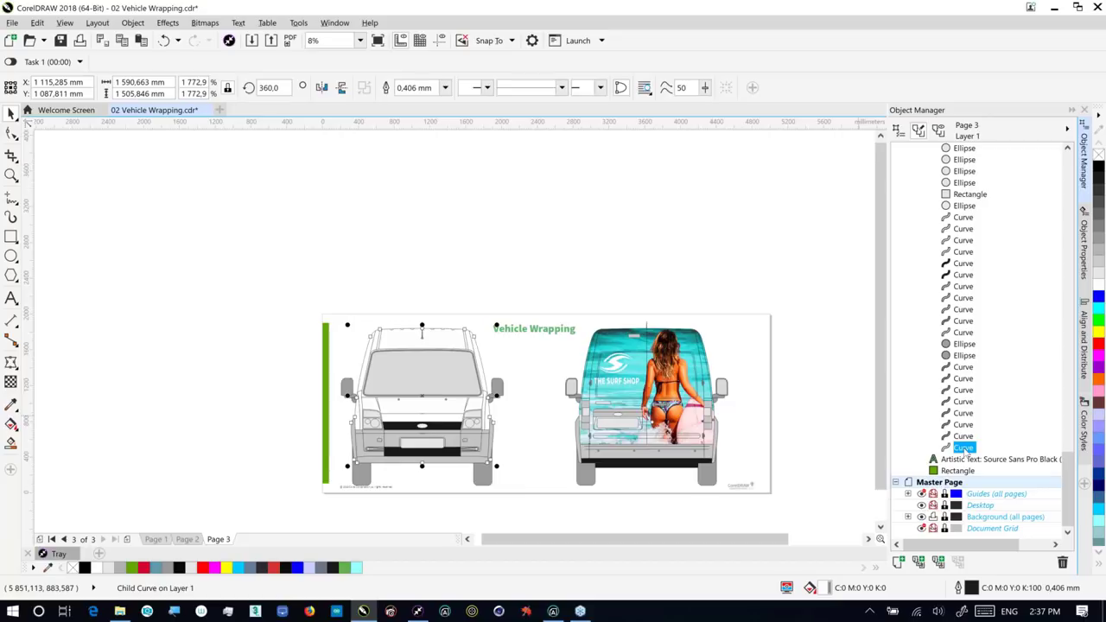
pyautogui.rightClick(965, 449)
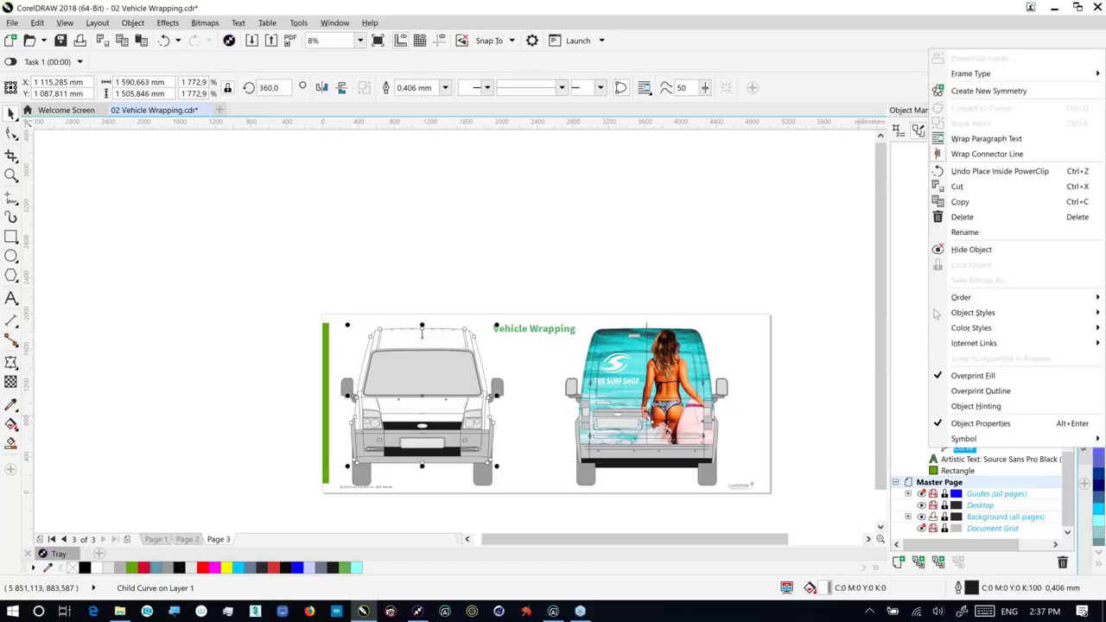
pyautogui.moveTo(981, 75)
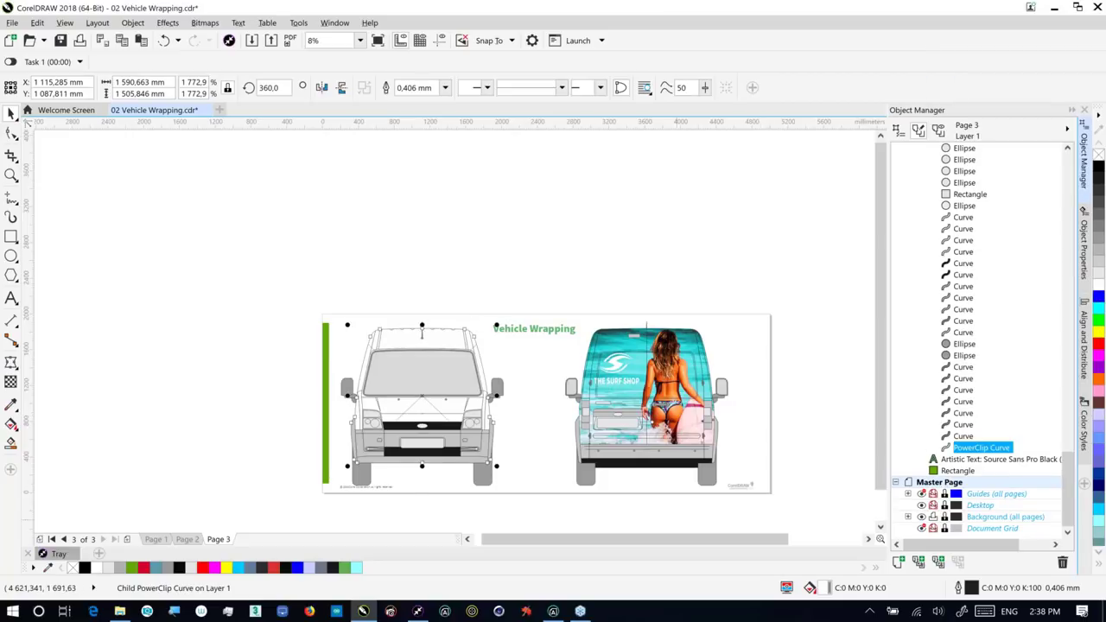
# - Find dawn-dusk-evening-1210273.jpg in the Corel 4 SPs tray and open it in Corel PHOTO-PAINT
pyautogui.click(58, 554)
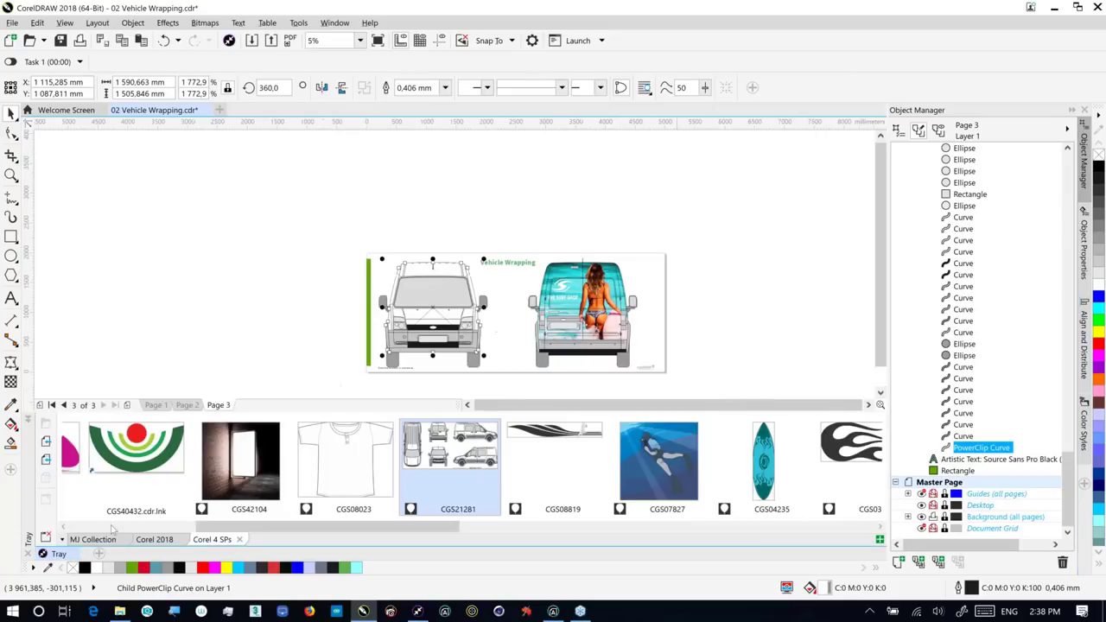
pyautogui.moveTo(226, 527); pyautogui.dragTo(419, 539)
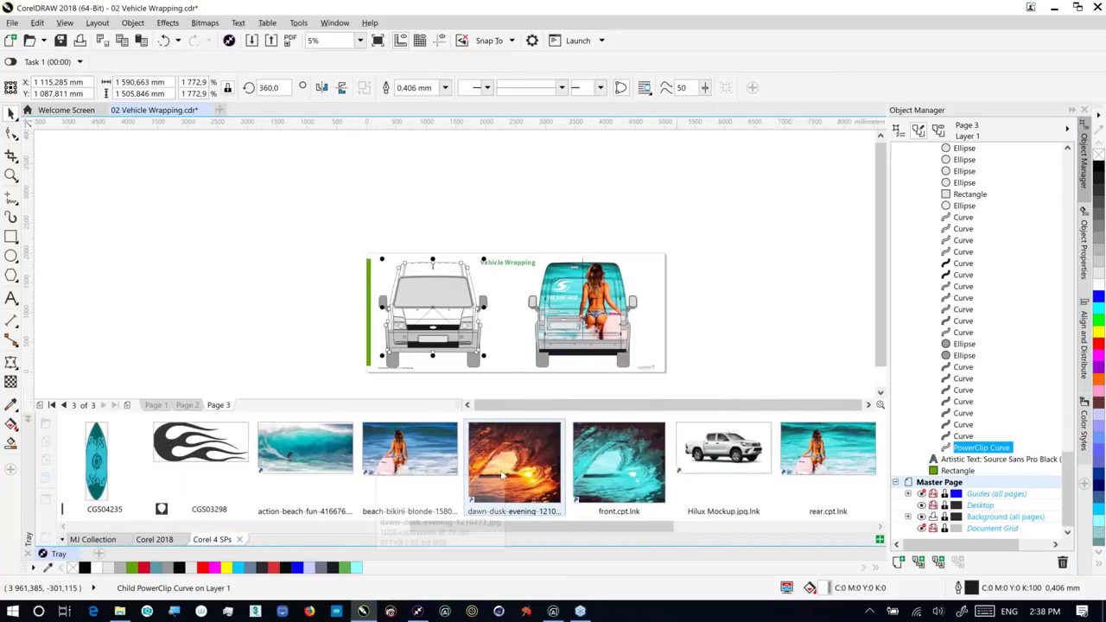
pyautogui.moveTo(502, 475)
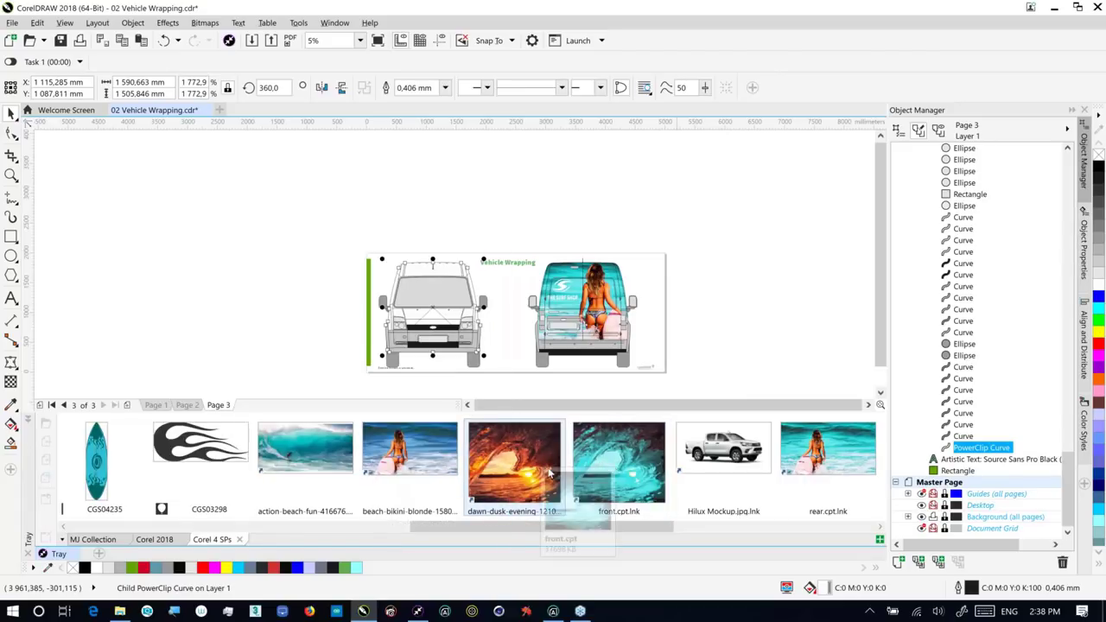
pyautogui.moveTo(542, 472)
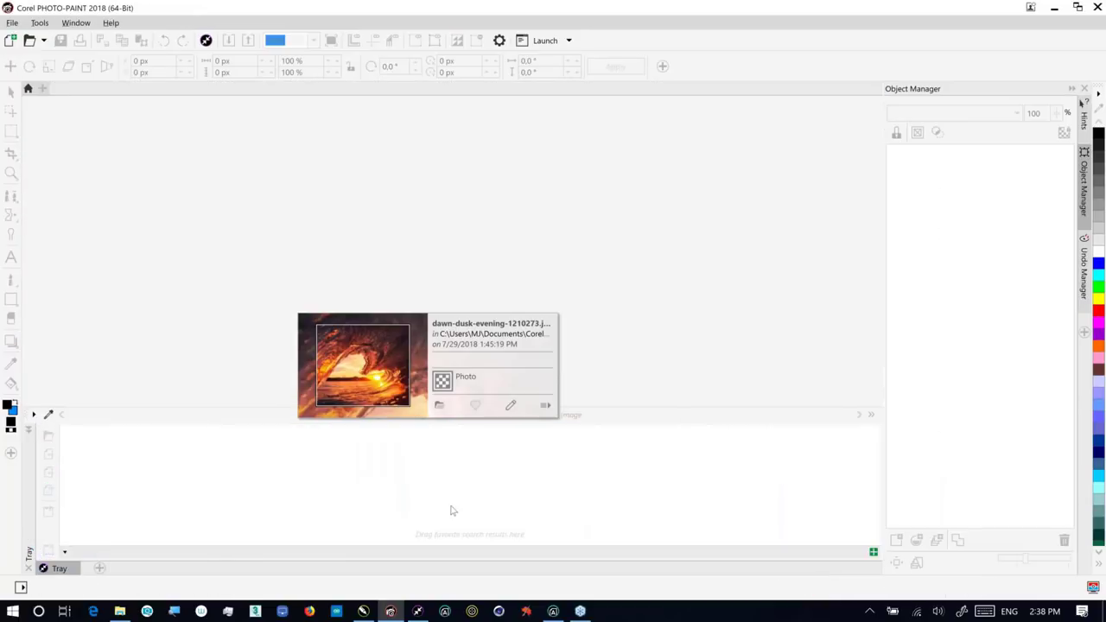
# - Cancel the interrupted image copy in CorelDRAW, then return to PHOTO-PAINT and browse the Corel 4 SPs tray to front.cpt
pyautogui.click(362, 612)
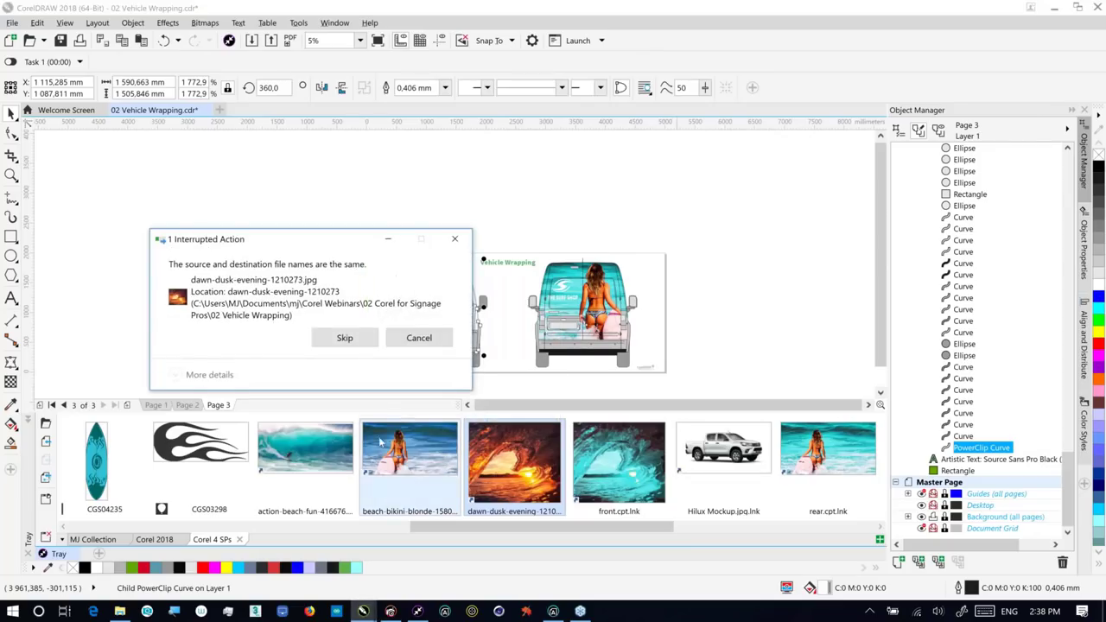
pyautogui.click(423, 342)
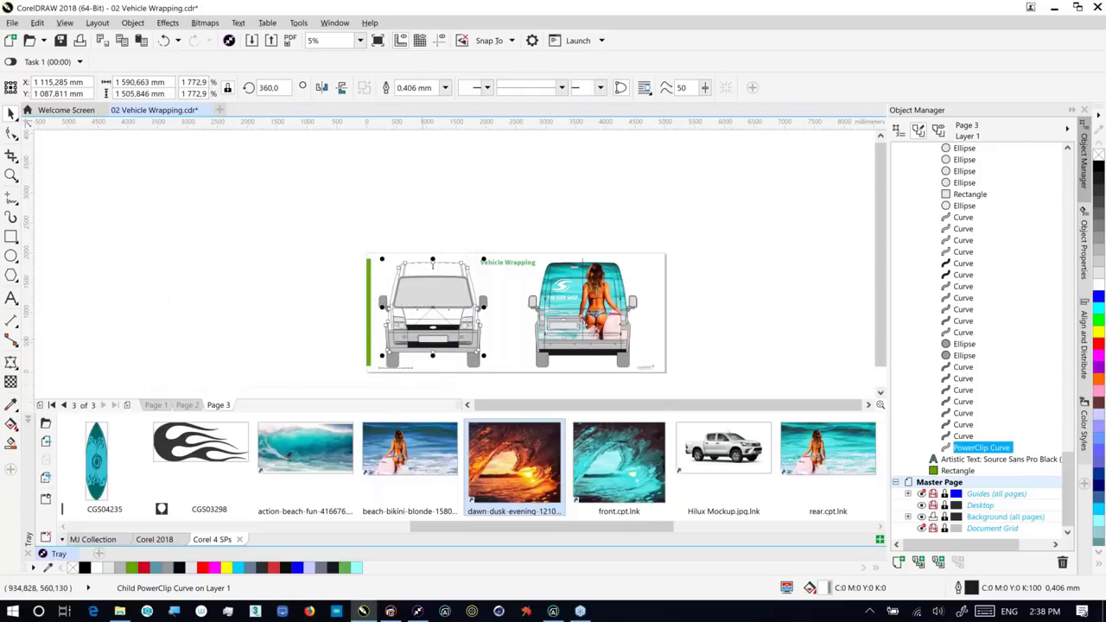
pyautogui.click(390, 612)
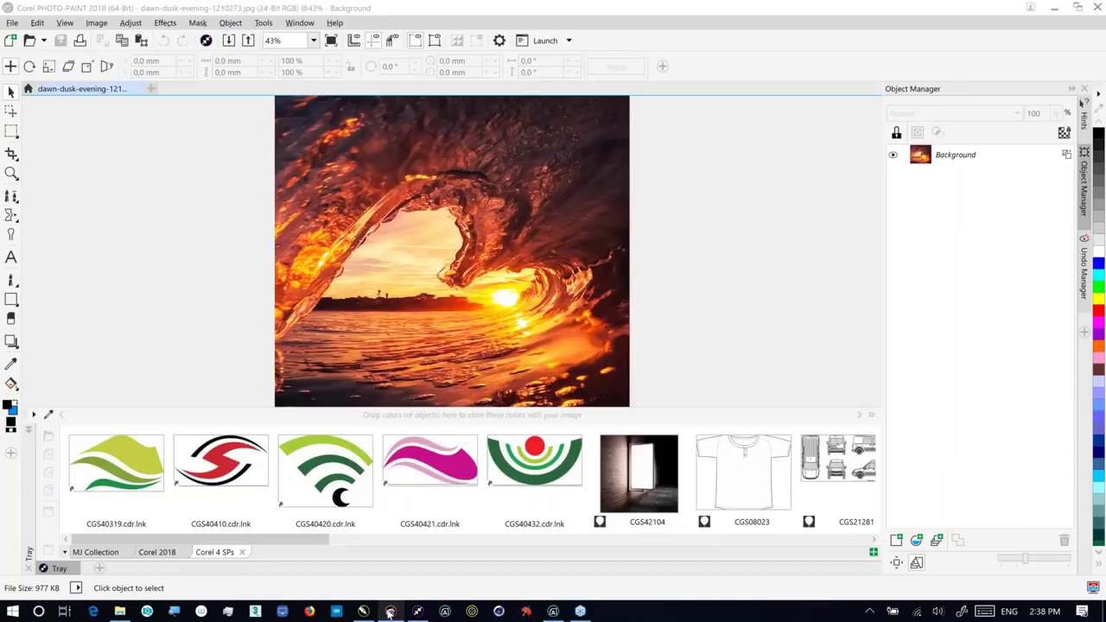
pyautogui.hscroll(1, 389, 553)
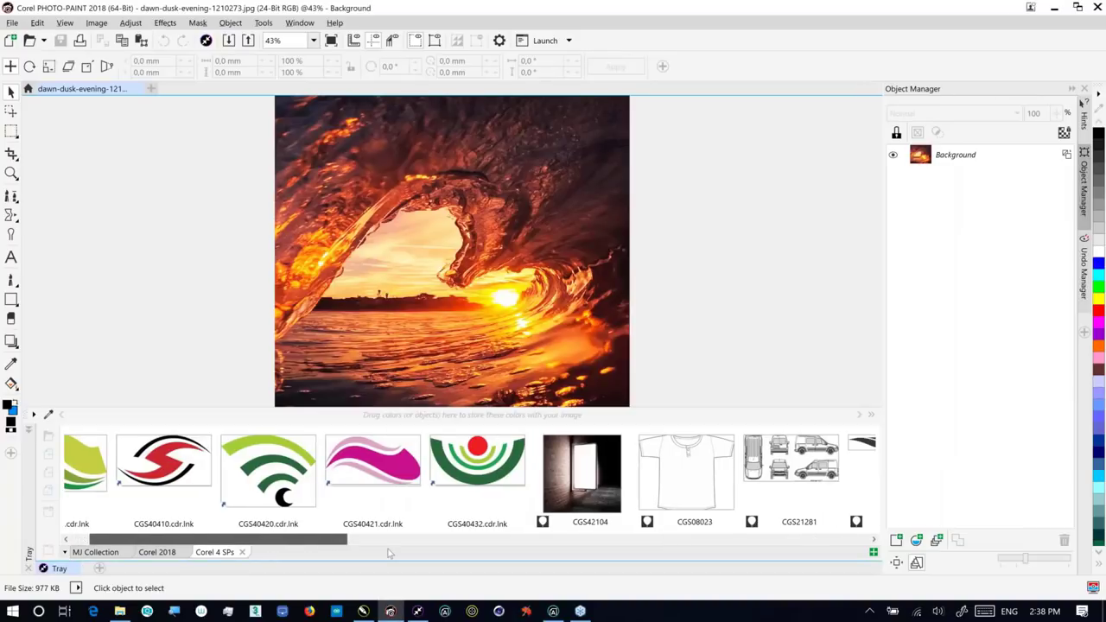
pyautogui.hscroll(15, 389, 553)
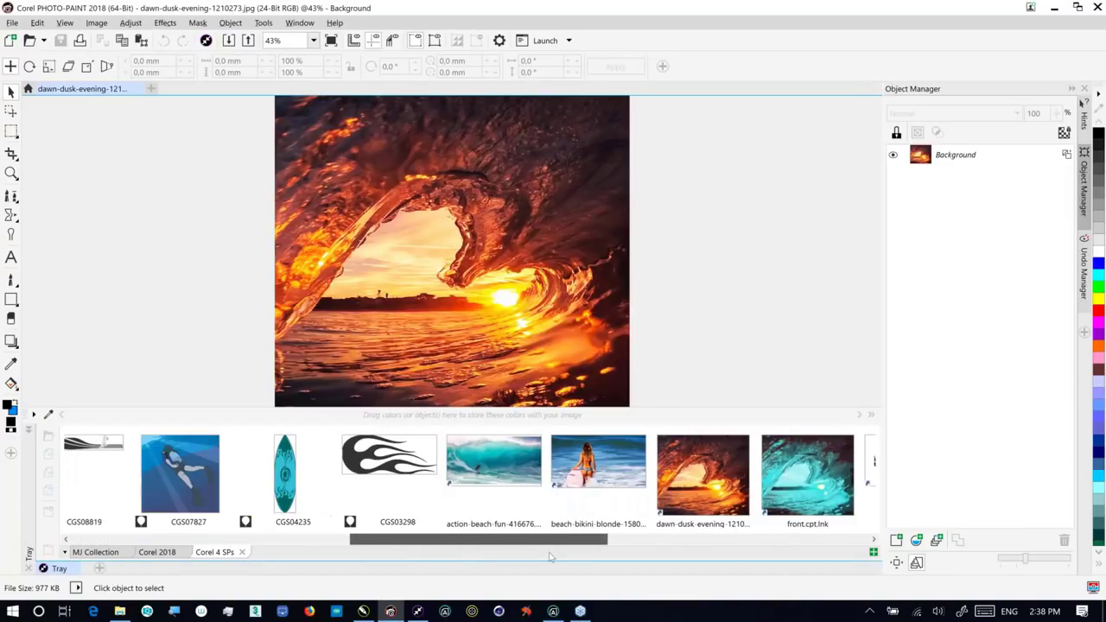
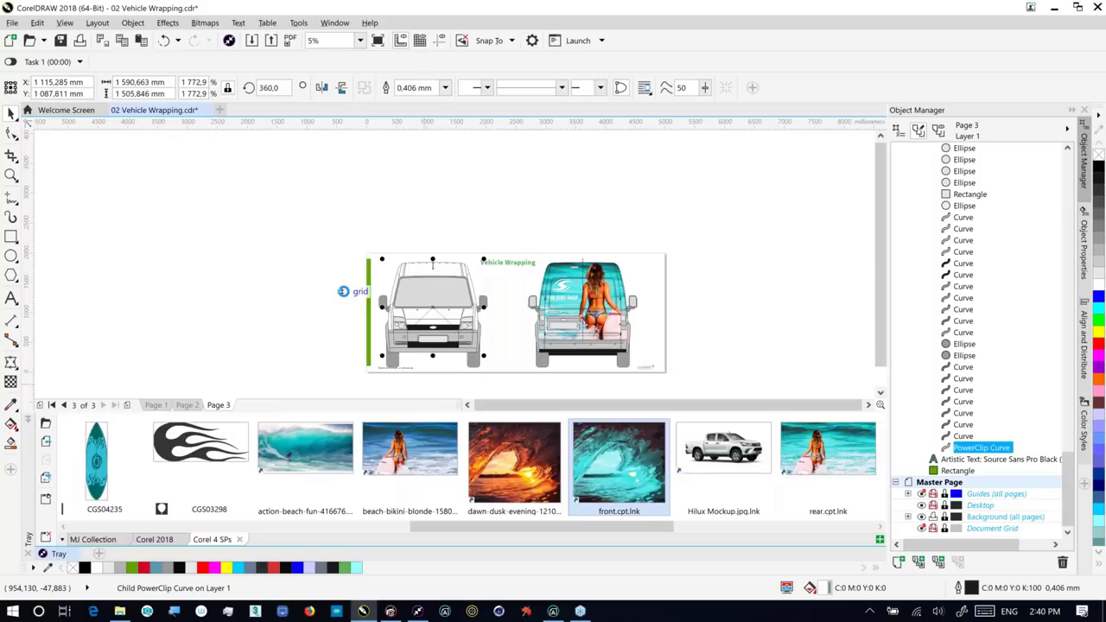
# - Undo the drop of front.cpt into the van frame, move the wave artwork beside the front-view van and collapse the tray
pyautogui.hotkey('ctrl', 'z')
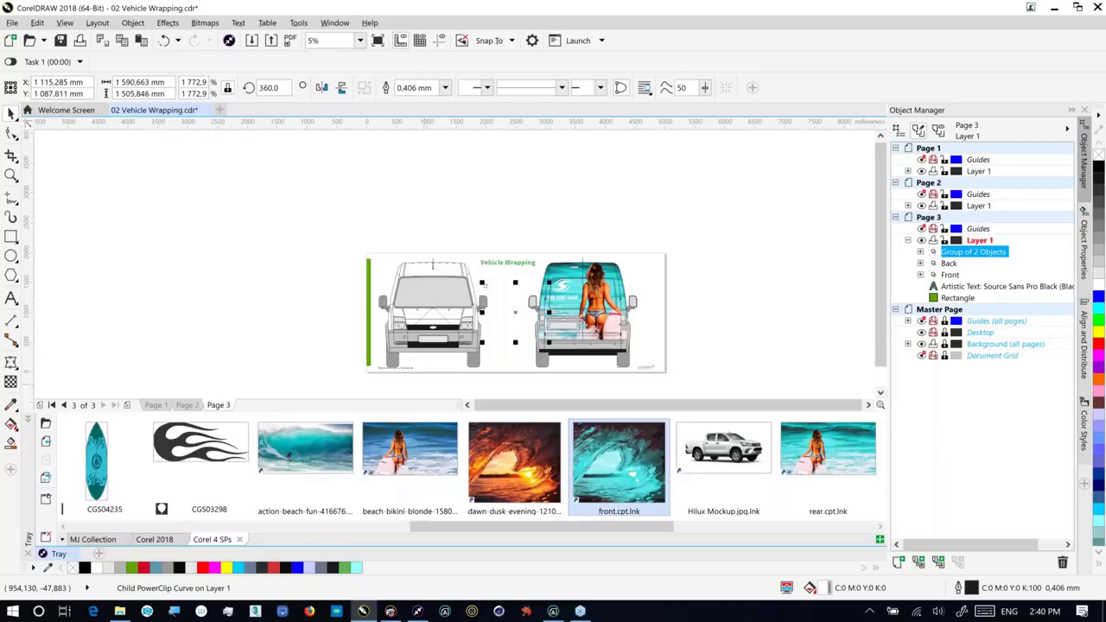
pyautogui.hotkey('ctrl', 'z')
pyautogui.moveTo(362, 296); pyautogui.dragTo(363, 287)
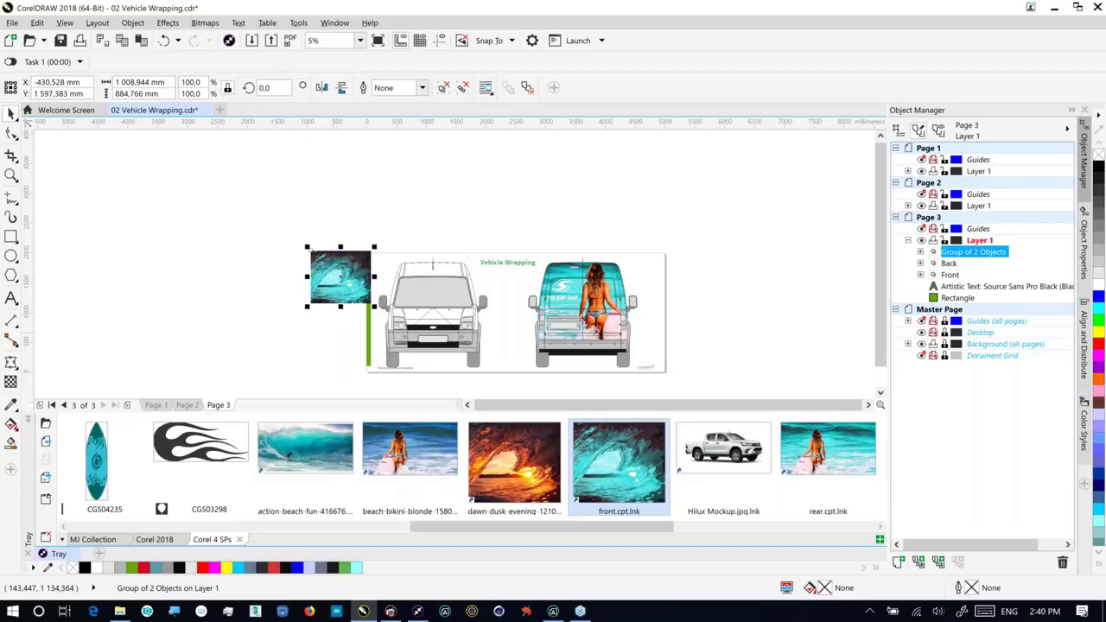
pyautogui.click(47, 557)
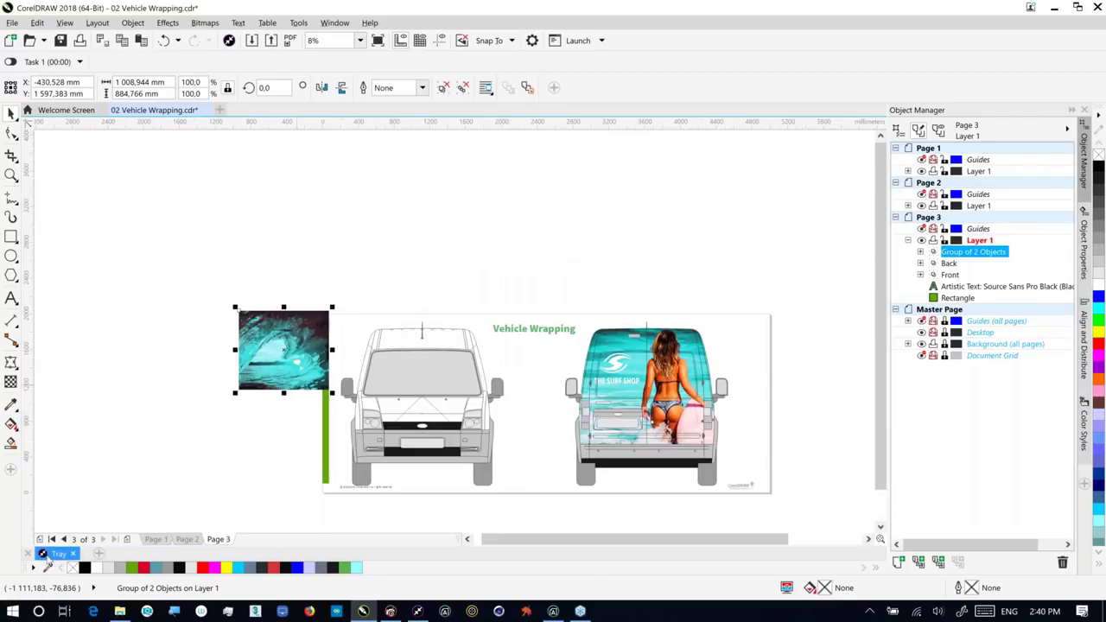
# - Scale the wave artwork to about 212.5% and place it inside the front-view van's PowerClip Curve
pyautogui.moveTo(332, 392); pyautogui.dragTo(498, 478)
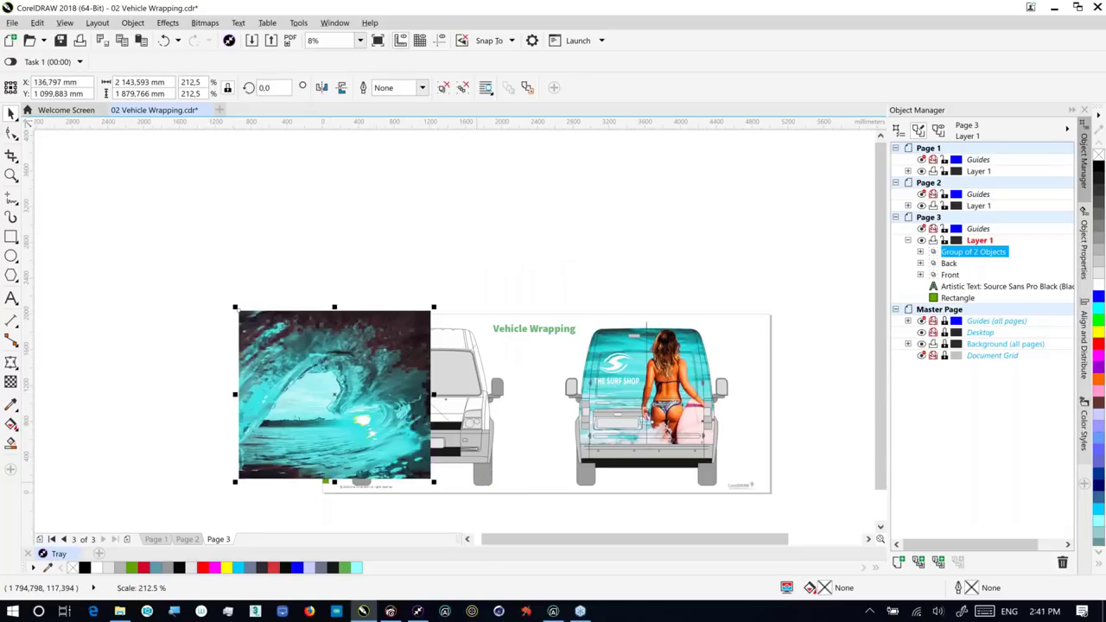
pyautogui.moveTo(380, 389); pyautogui.dragTo(439, 404)
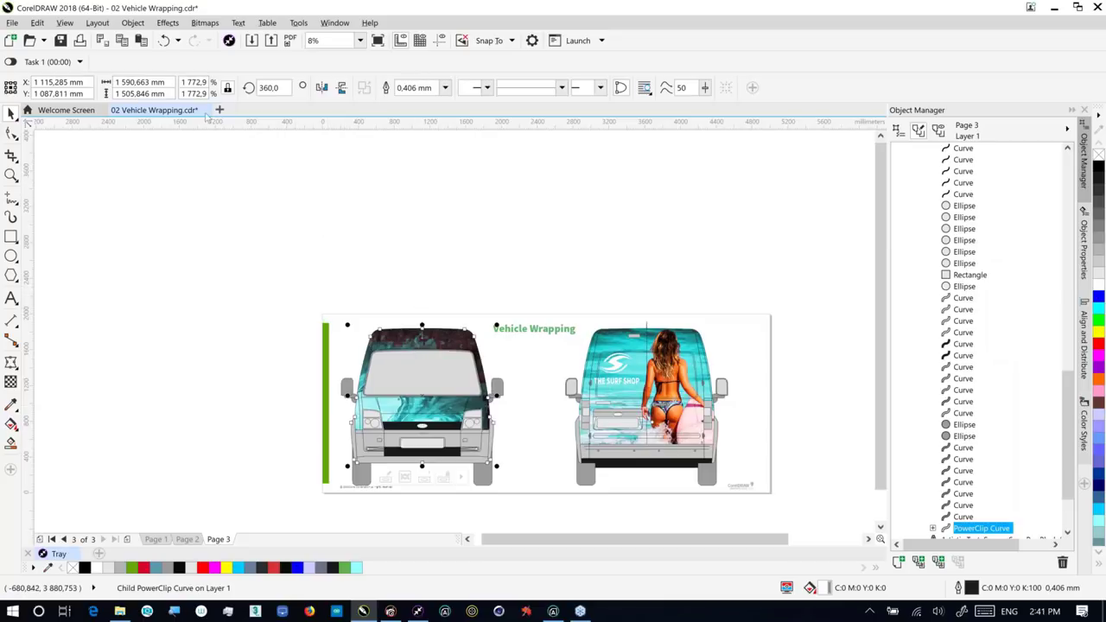
# - Close the 02 Vehicle Wrapping document without saving the changes
pyautogui.moveTo(208, 113)
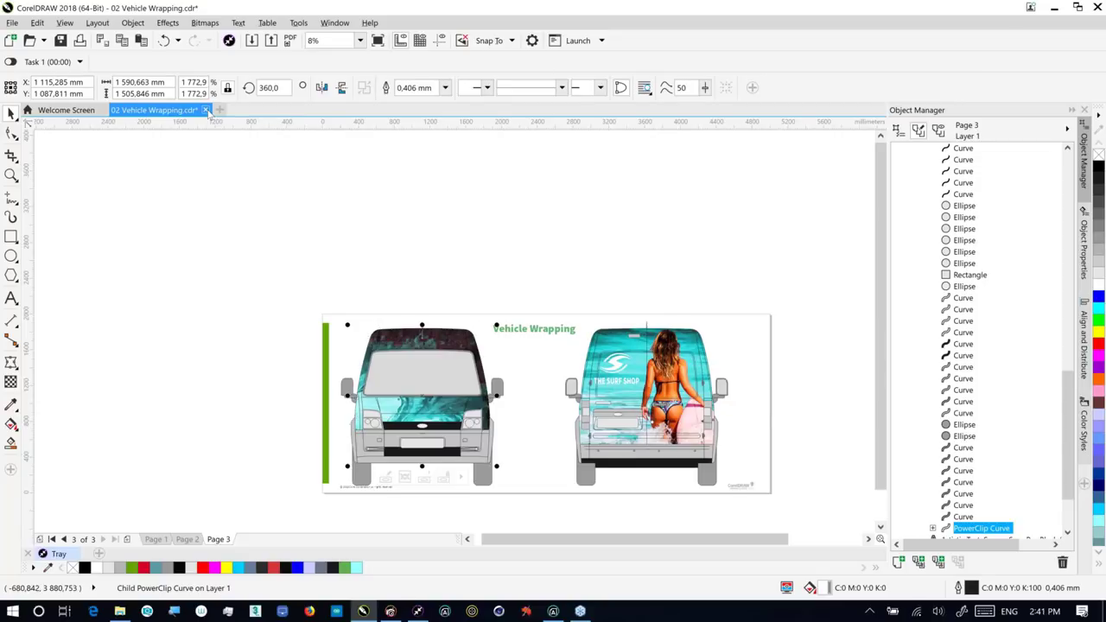
pyautogui.click(209, 113)
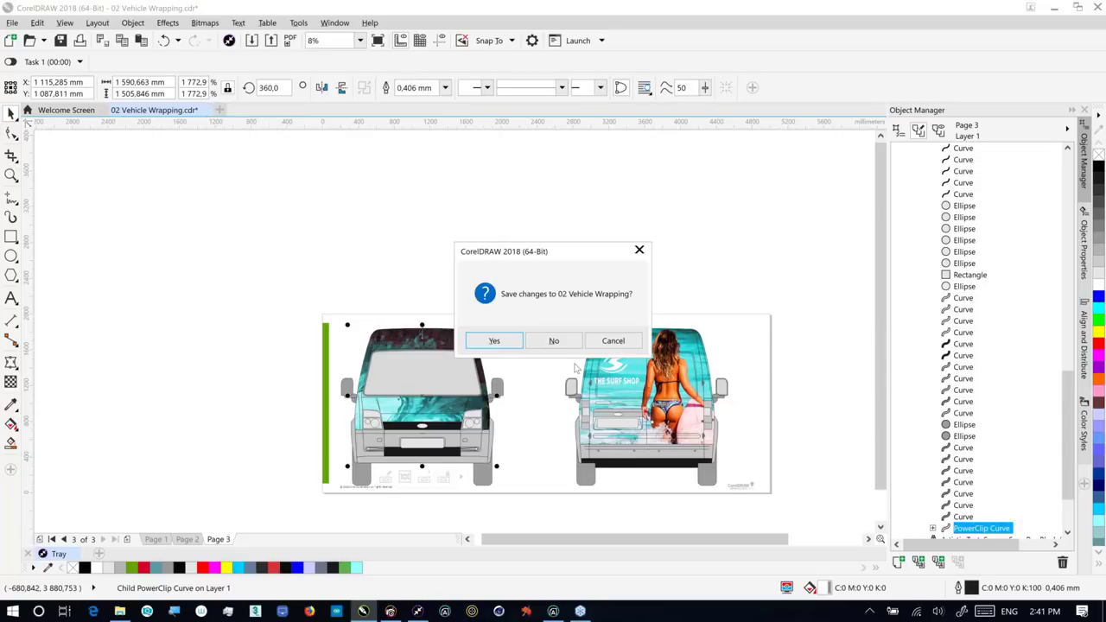
pyautogui.click(555, 341)
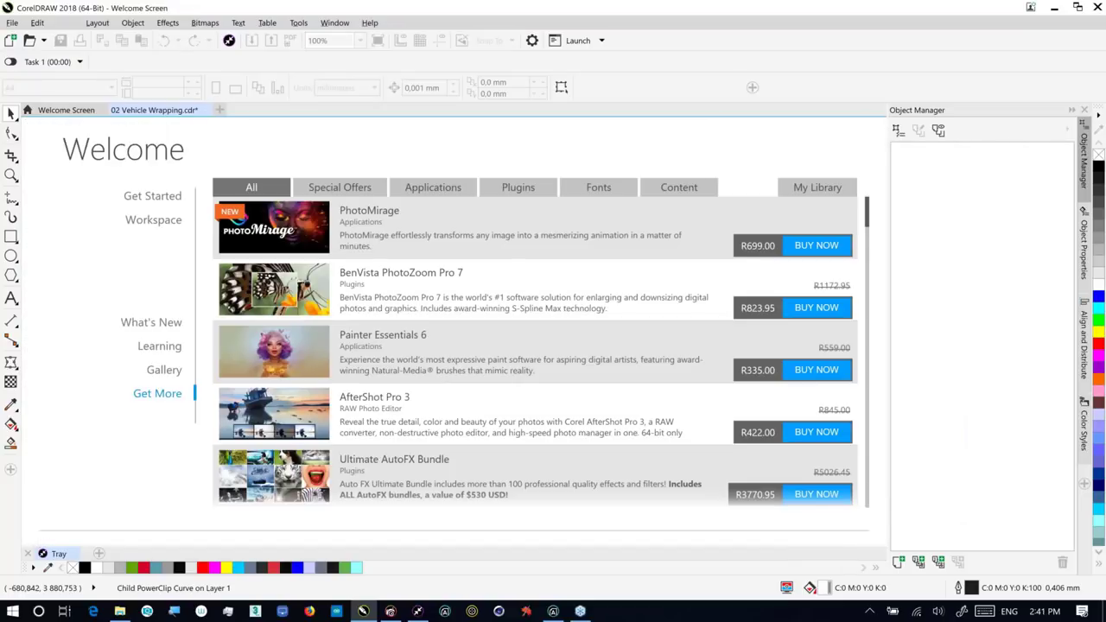
# - Switch to File Explorer, go back to the 02 Corel for Signage Pros folder and open the 03 Knife Tool drawing
pyautogui.click(123, 614)
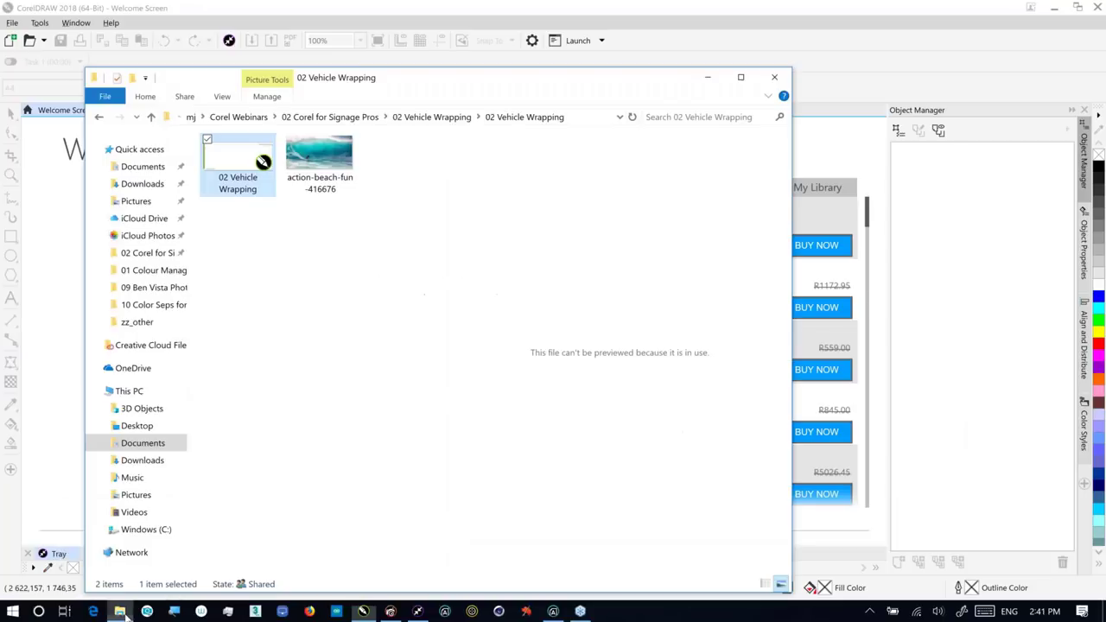
pyautogui.click(99, 117)
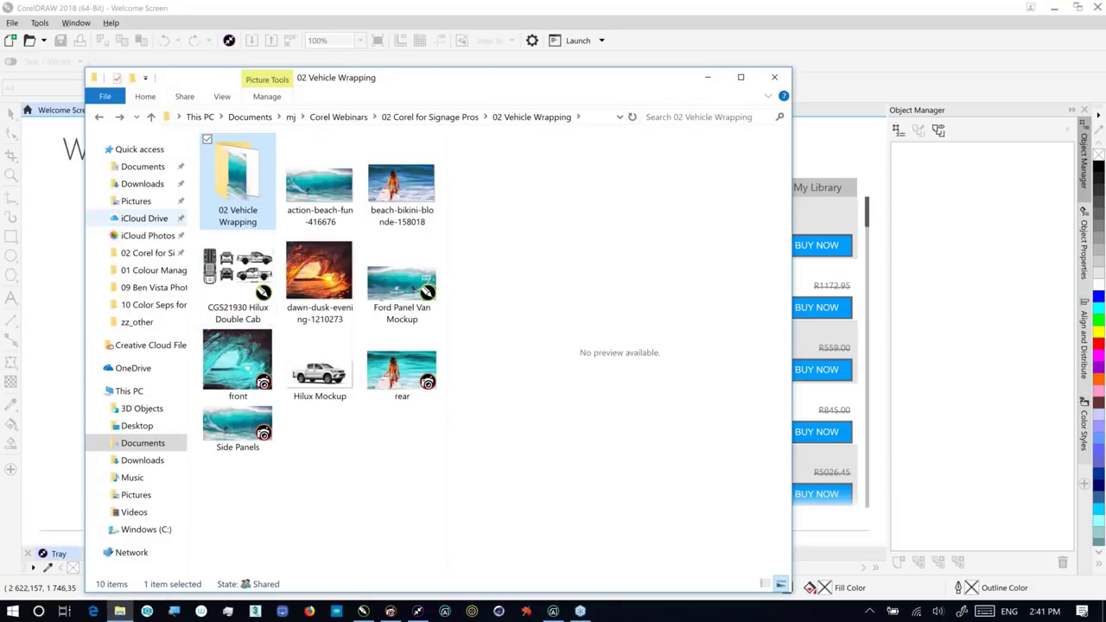
pyautogui.click(98, 117)
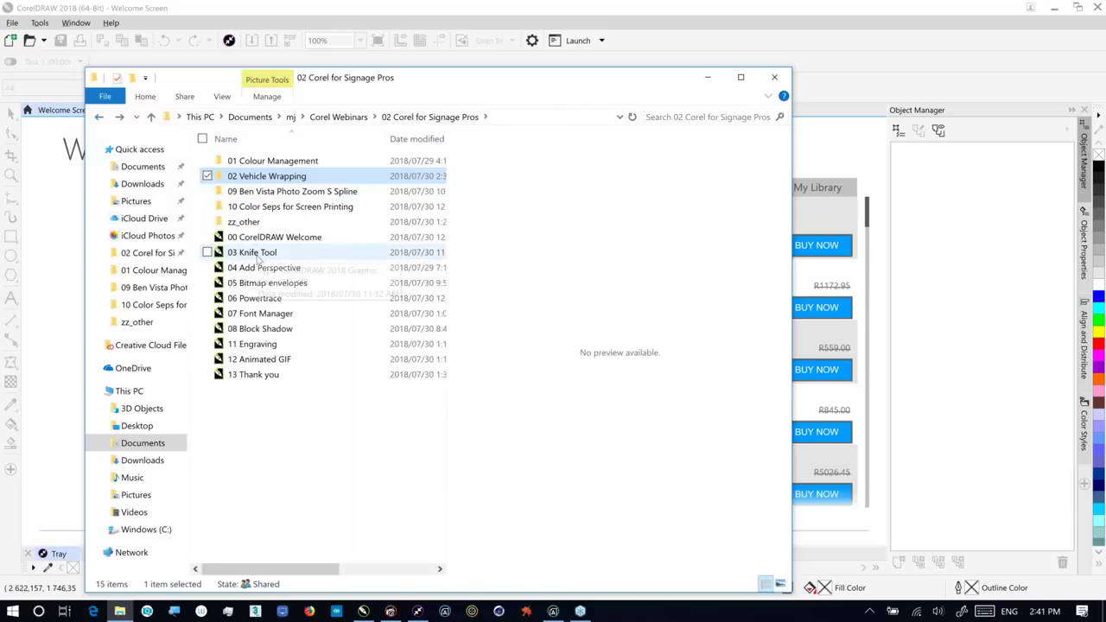
pyautogui.click(257, 255)
pyautogui.doubleClick(257, 258)
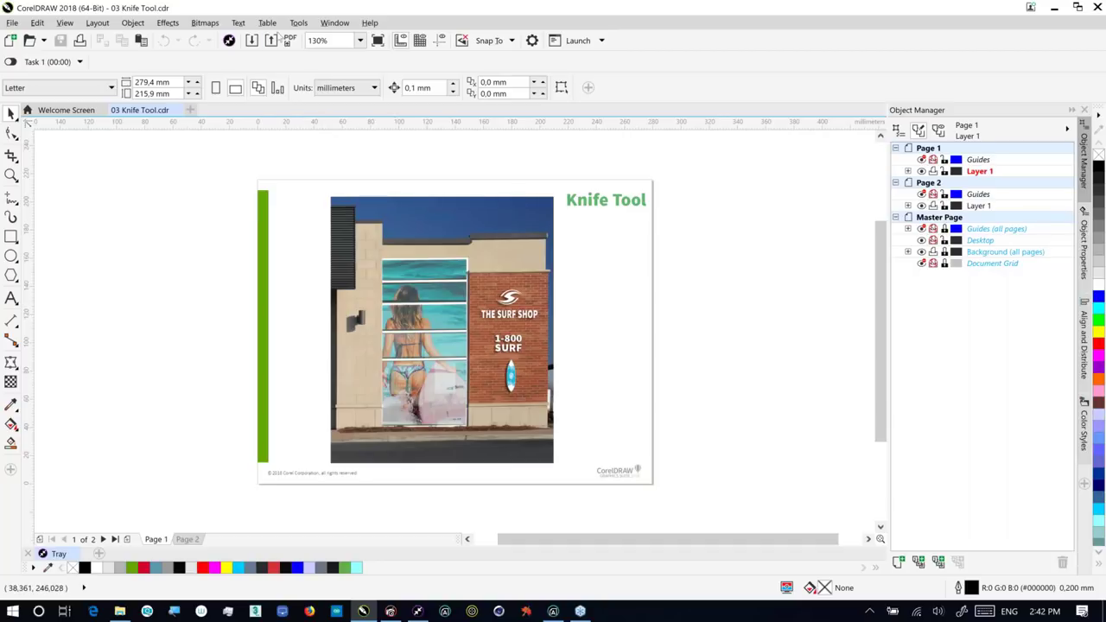
pyautogui.click(213, 27)
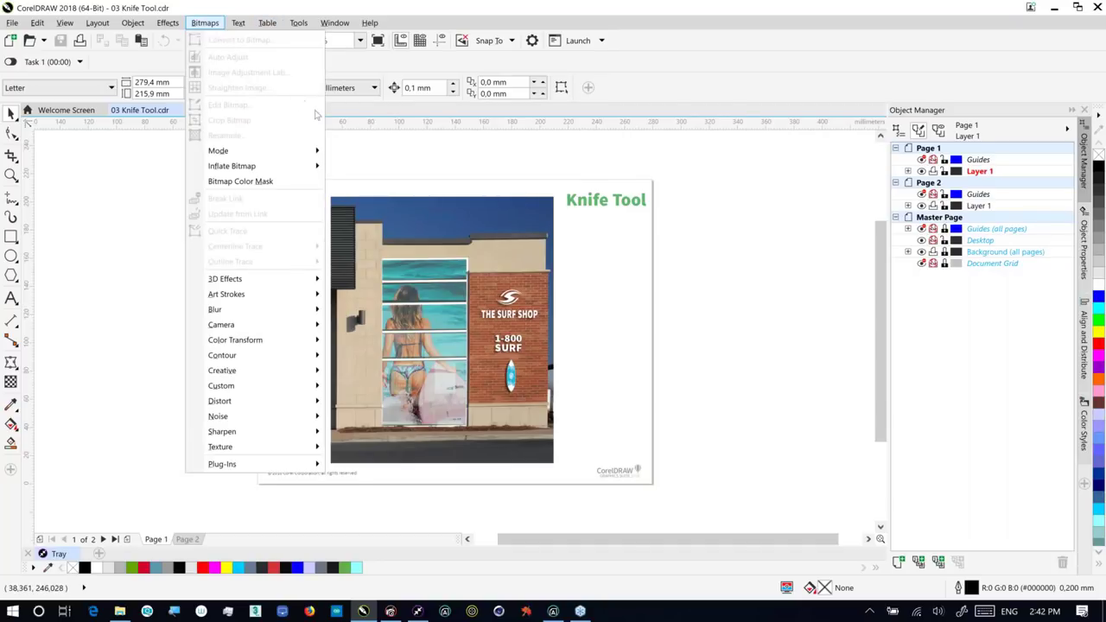
pyautogui.click(422, 169)
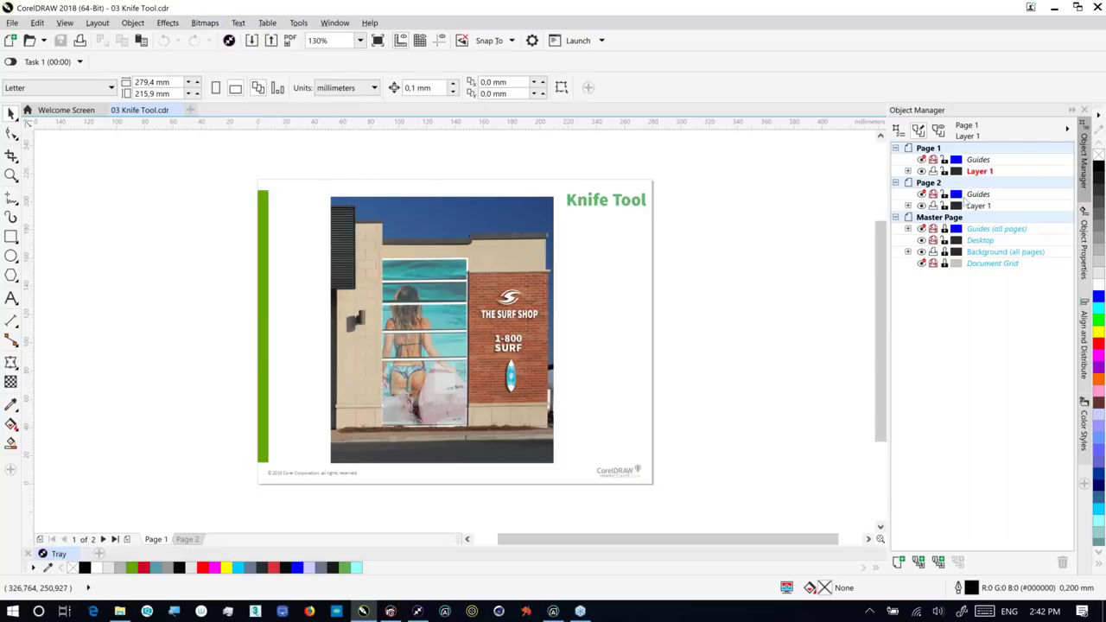
# - Expand page 1's Layer 1 in the Object Manager and hide the Knife Tool End object
pyautogui.click(908, 171)
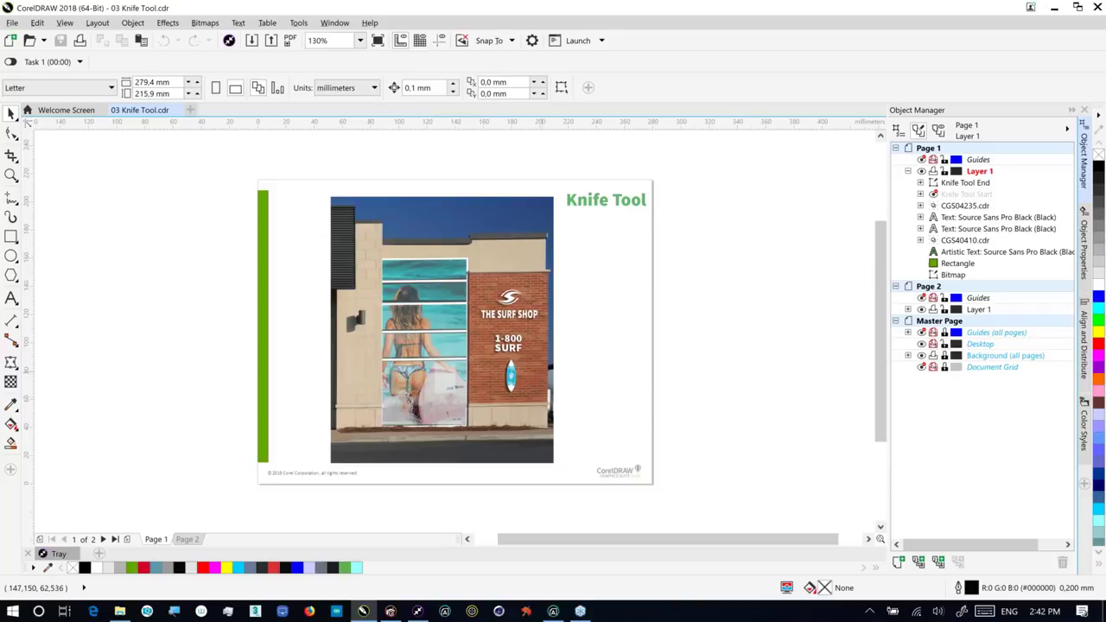
pyautogui.click(965, 183)
pyautogui.rightClick(965, 184)
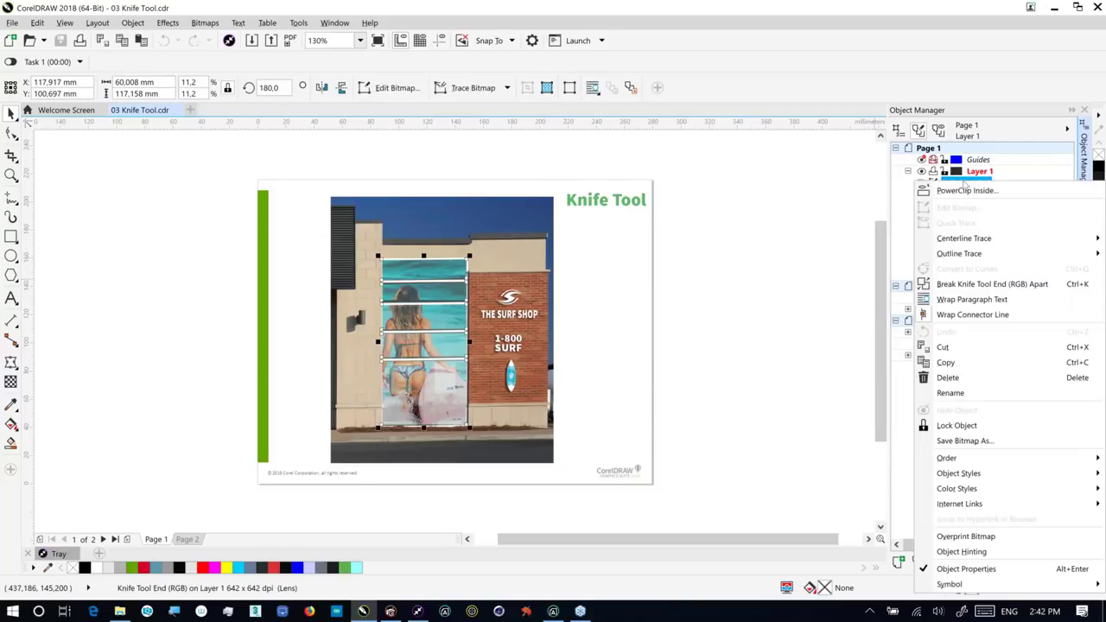
pyautogui.click(992, 410)
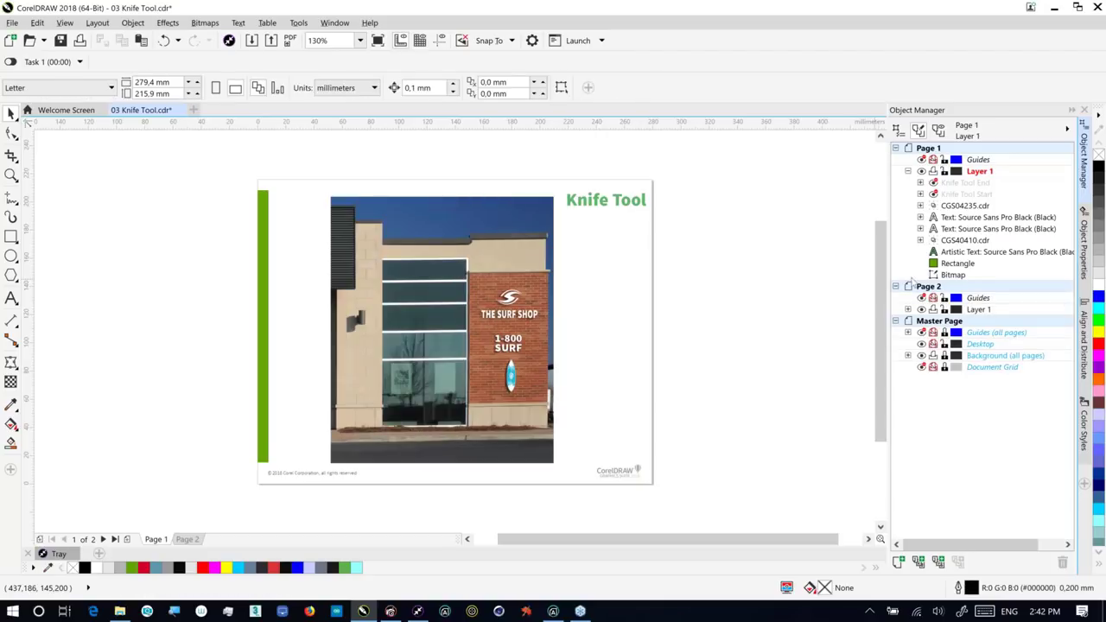
# - Show the hidden Knife Tool Start object on page 1
pyautogui.click(966, 195)
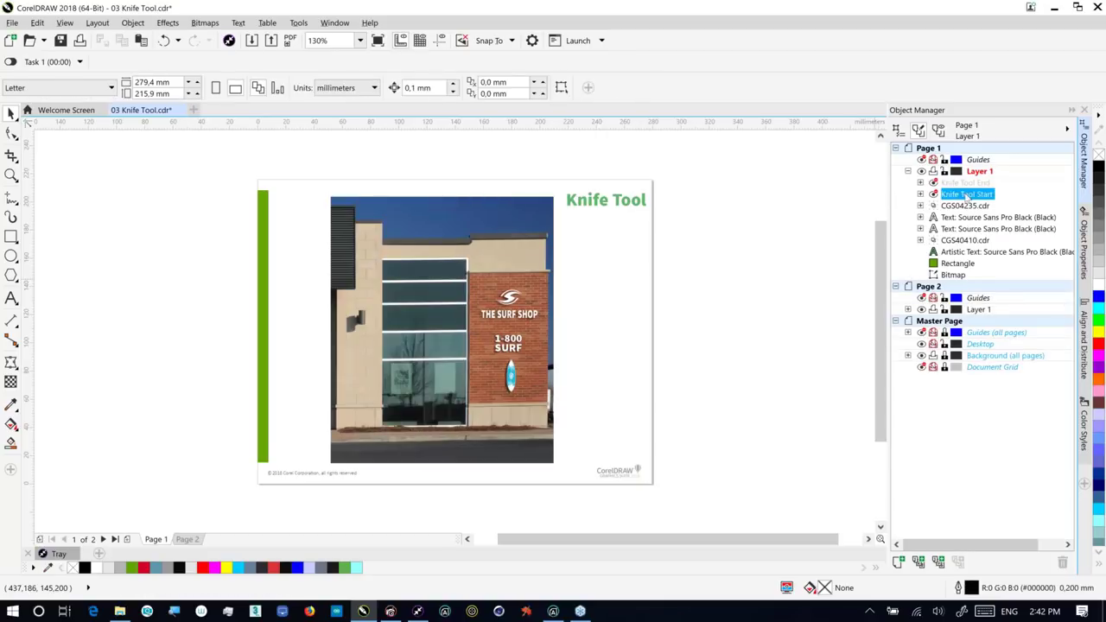
pyautogui.rightClick(966, 194)
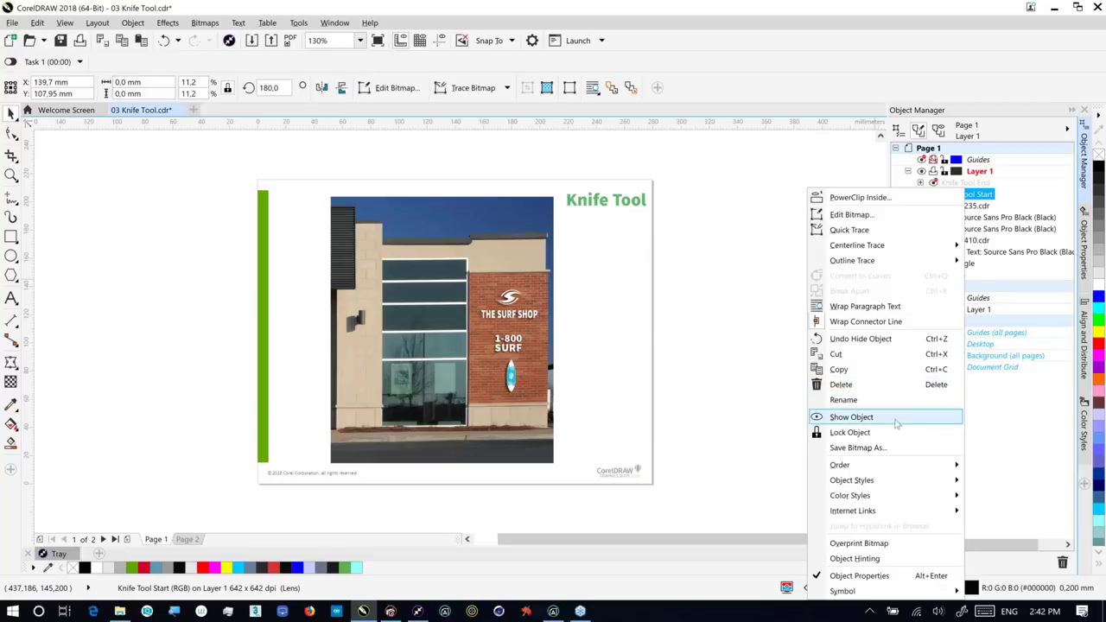
pyautogui.click(895, 419)
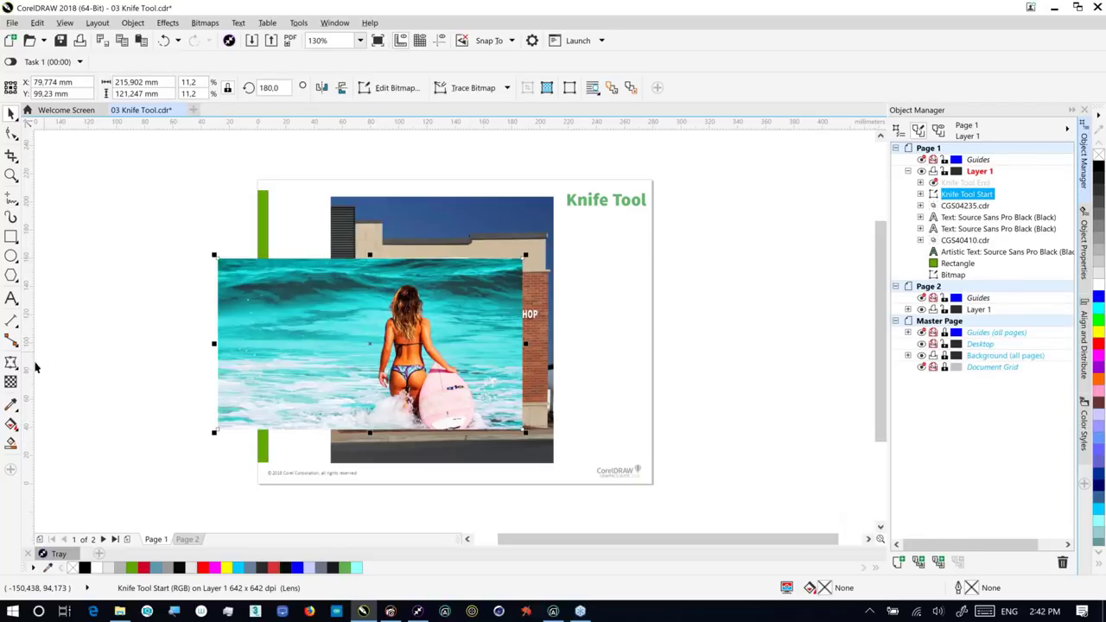
# - Apply a uniform transparency of 50 to the Knife Tool Start beach photo
pyautogui.click(11, 381)
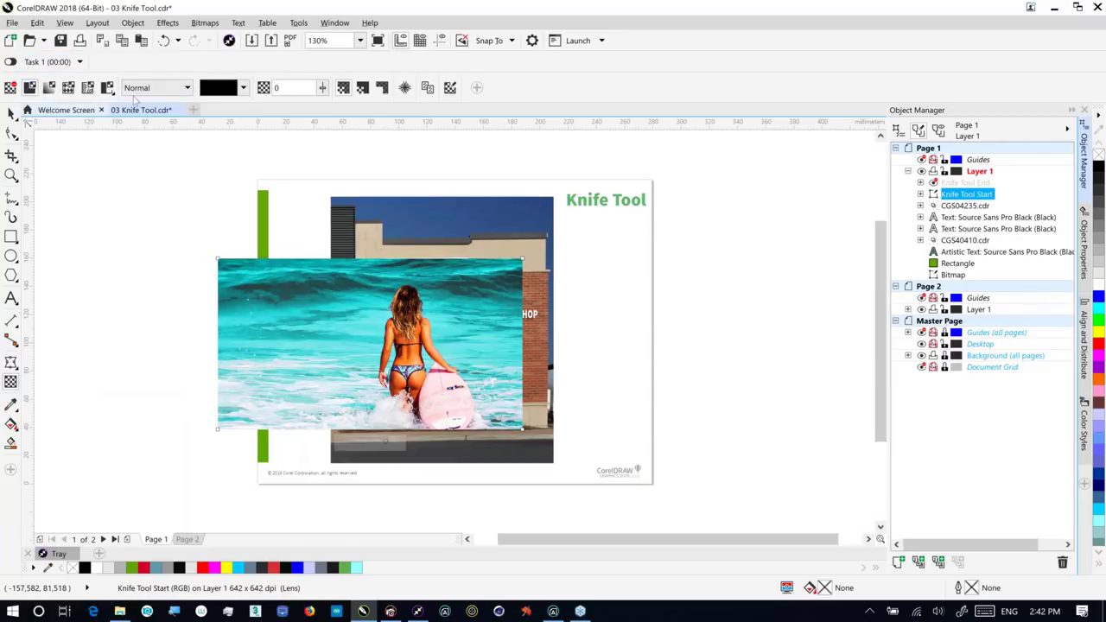
pyautogui.doubleClick(279, 87)
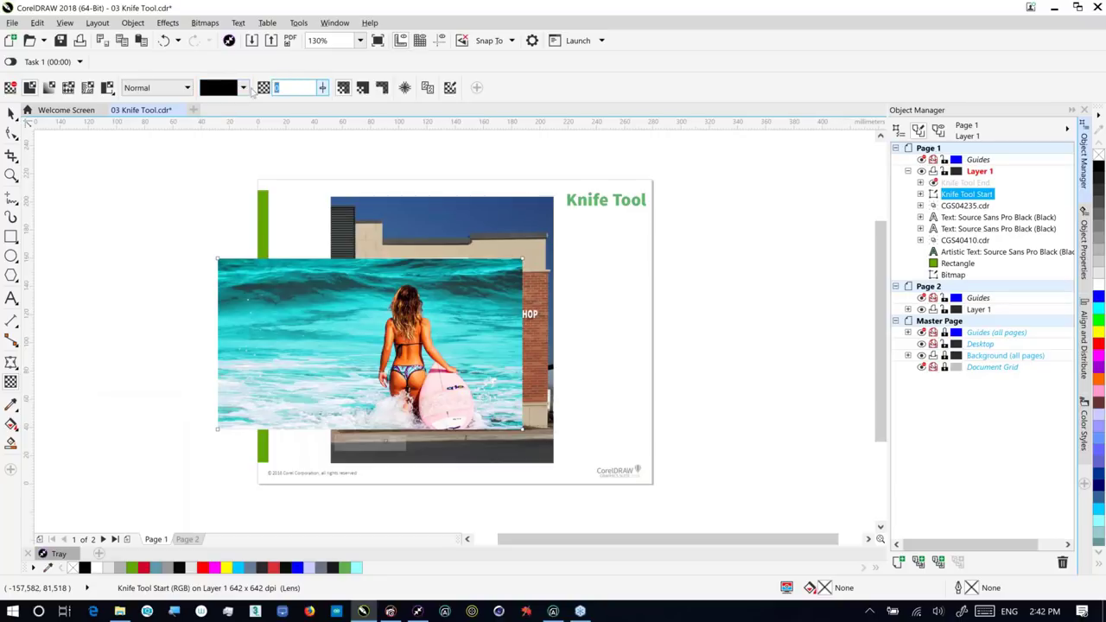
pyautogui.write('50')
pyautogui.press('Return')
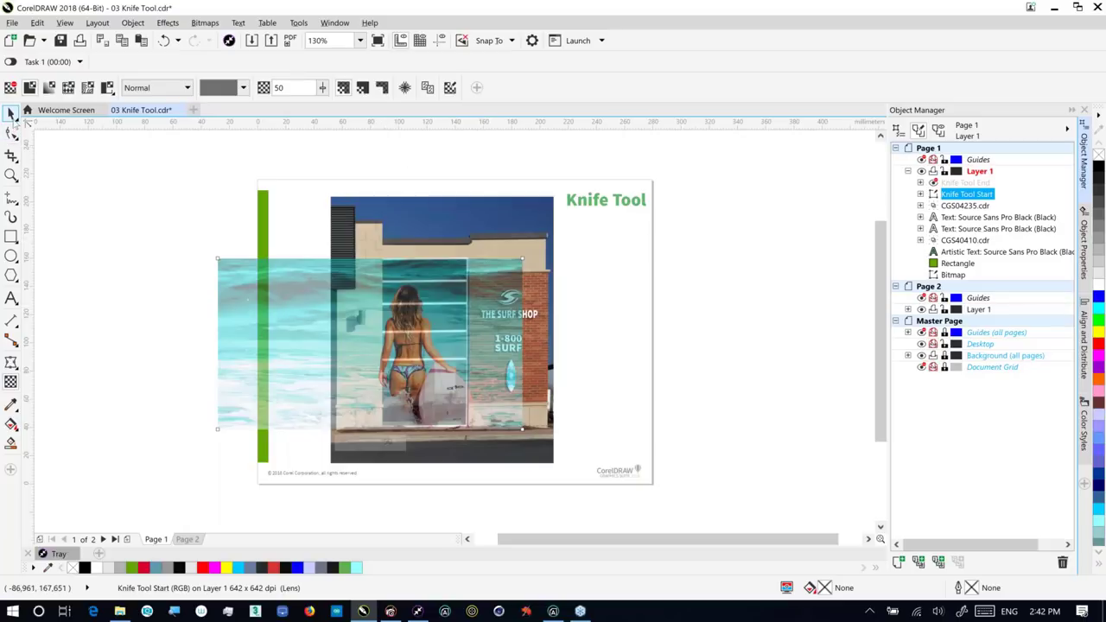
# - Move the transparent beach photo about 4.5 mm right and 0.6 mm up over the shop windows
pyautogui.click(11, 113)
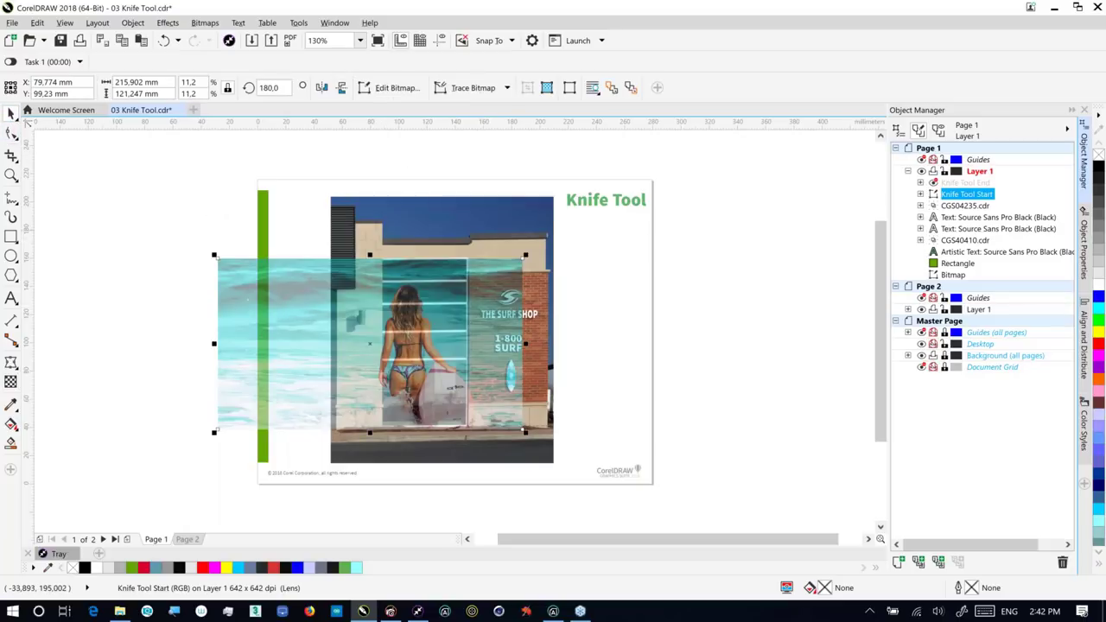
pyautogui.moveTo(311, 313); pyautogui.dragTo(316, 317)
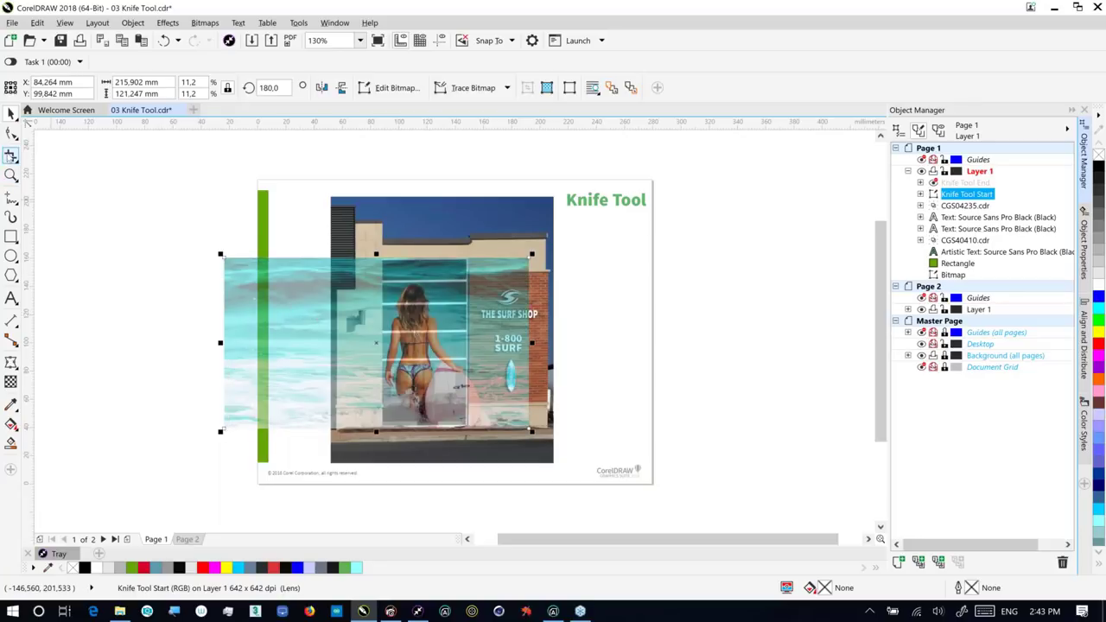
# - Crop the transparent beach photo to the shopfront's window area, about 58 mm wide and 116 mm high
pyautogui.click(11, 157)
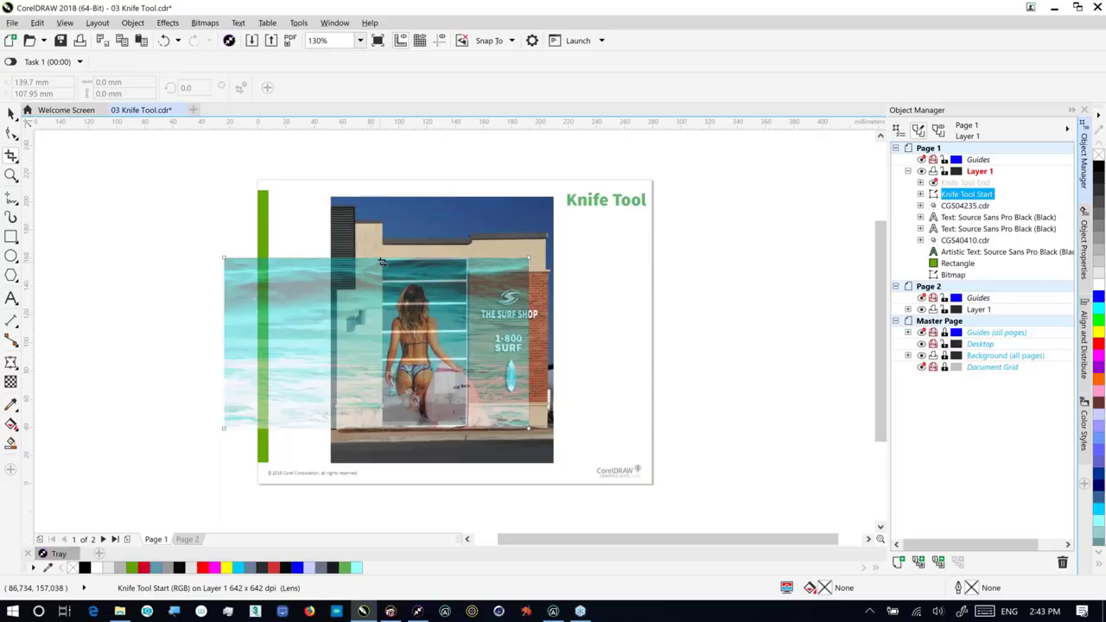
pyautogui.moveTo(382, 264)
pyautogui.mouseDown()
pyautogui.moveTo(432, 397)
pyautogui.moveTo(474, 432)
pyautogui.moveTo(496, 433)
pyautogui.moveTo(464, 426)
pyautogui.mouseUp()
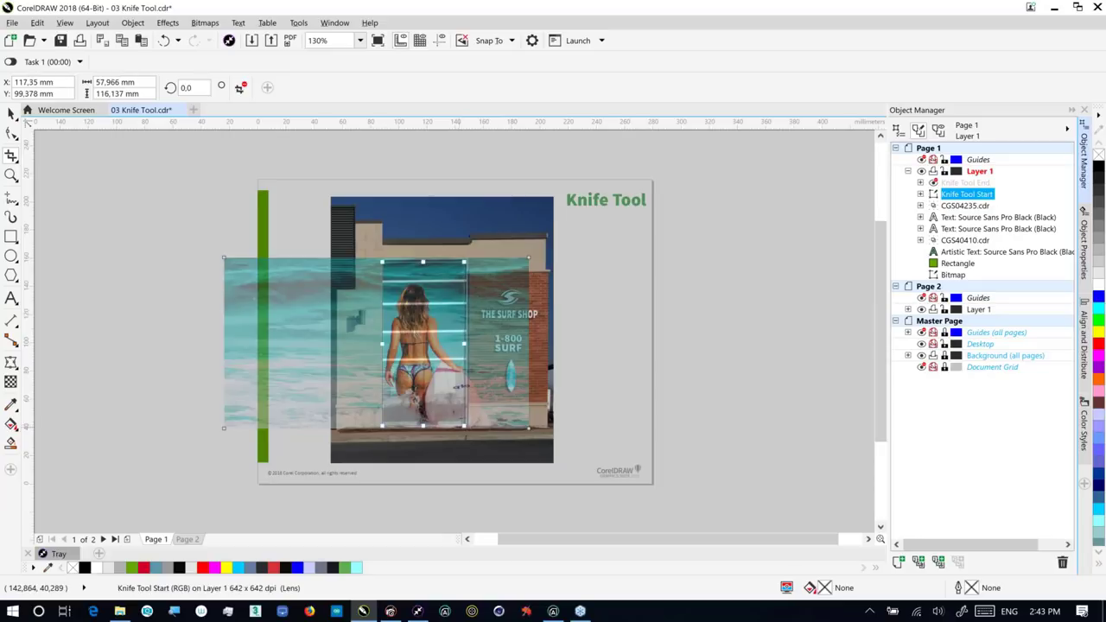
pyautogui.doubleClick(444, 343)
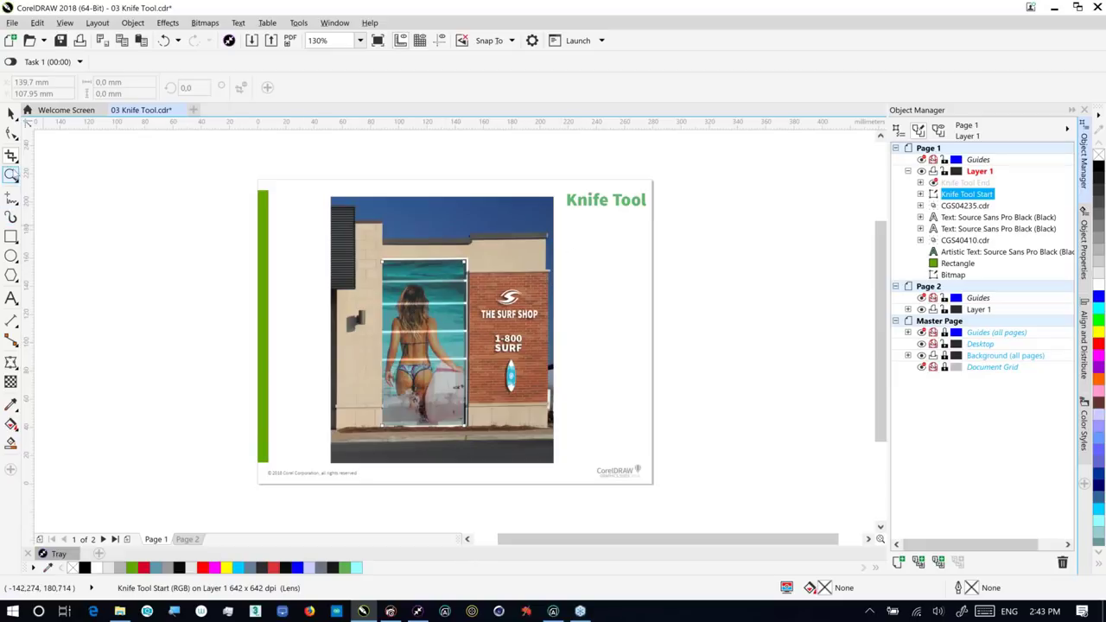
# - Cut the cropped beach photo along the uppermost horizontal window bar with the Knife tool, using a 3 mm Gap cut span
pyautogui.click(10, 159)
pyautogui.click(38, 175)
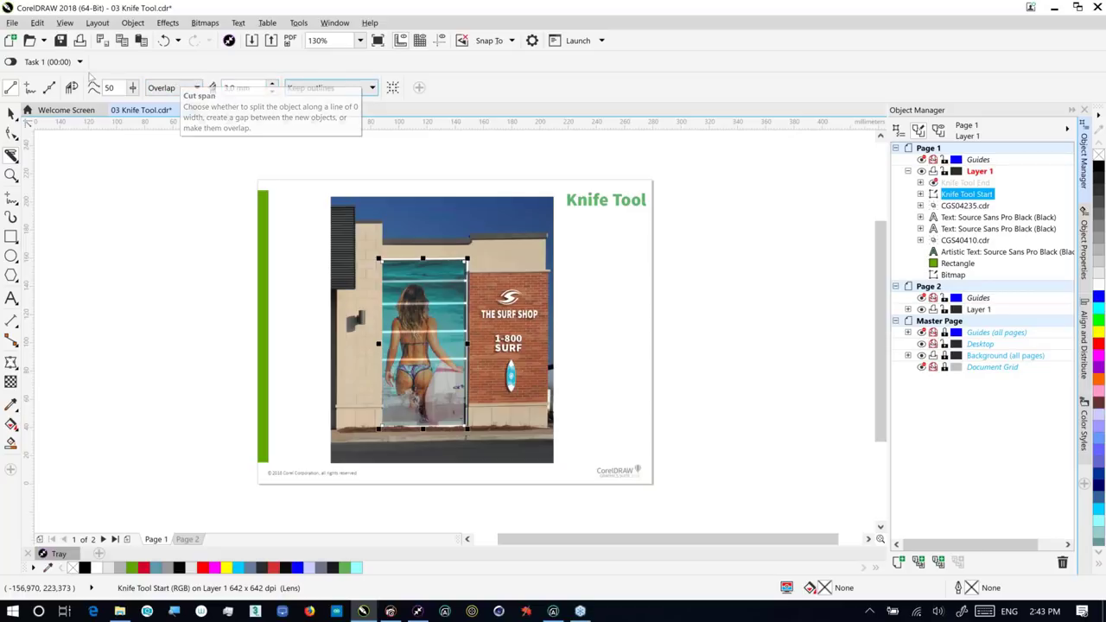
pyautogui.click(170, 90)
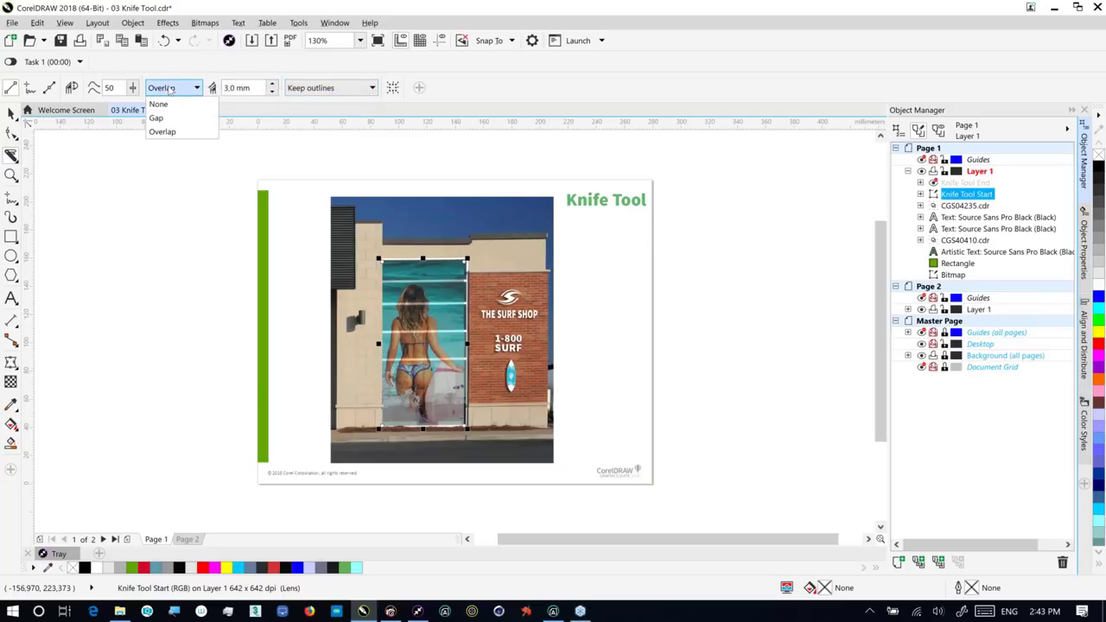
pyautogui.click(172, 118)
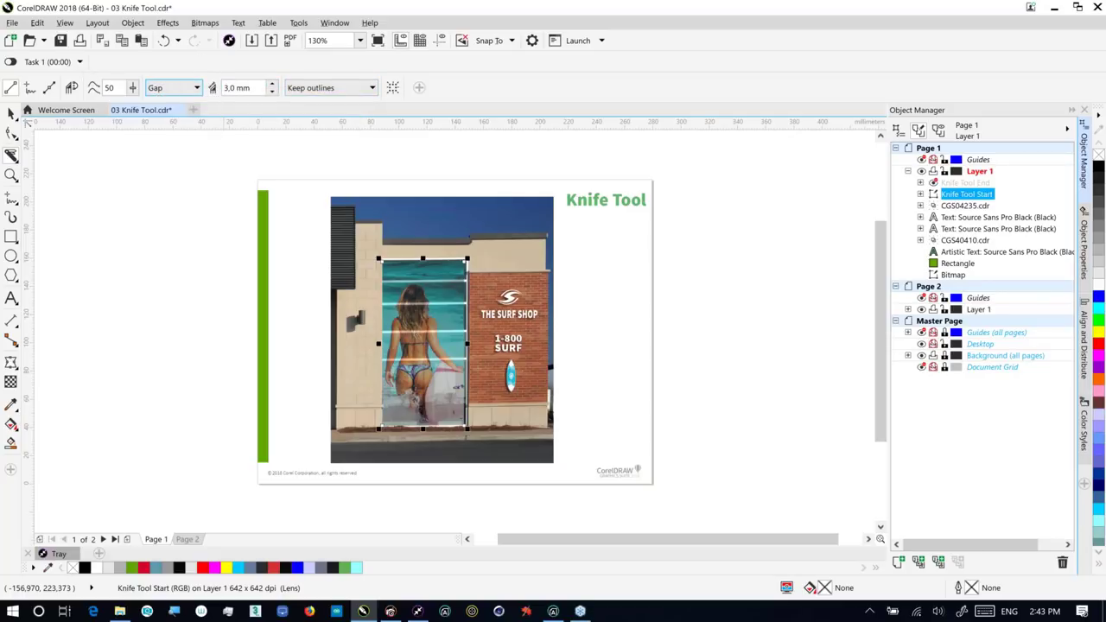
pyautogui.click(467, 281)
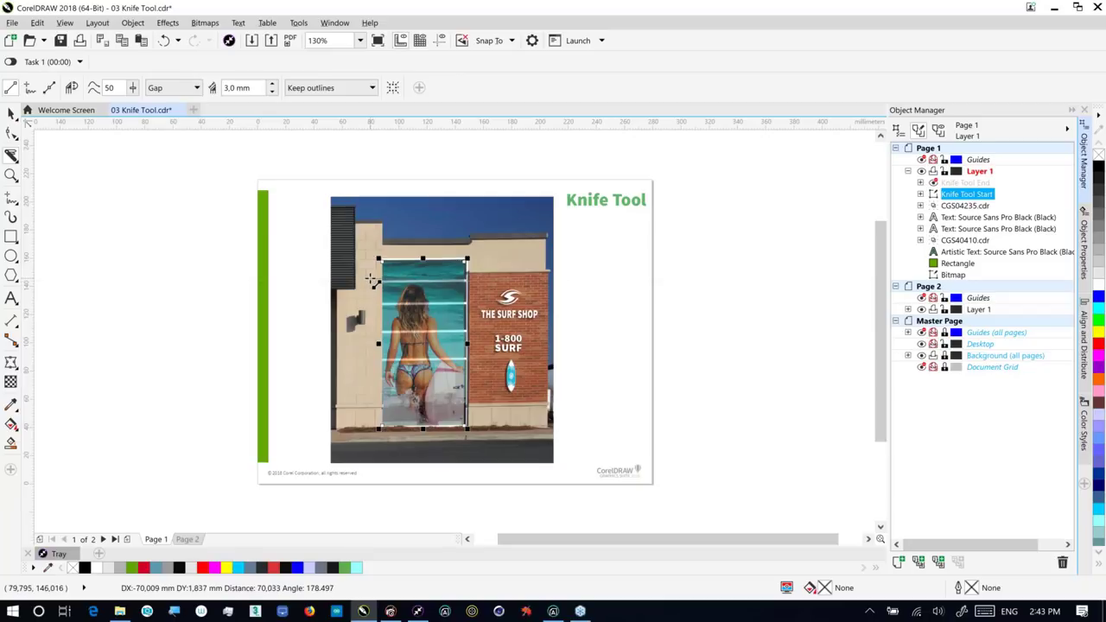
pyautogui.click(369, 285)
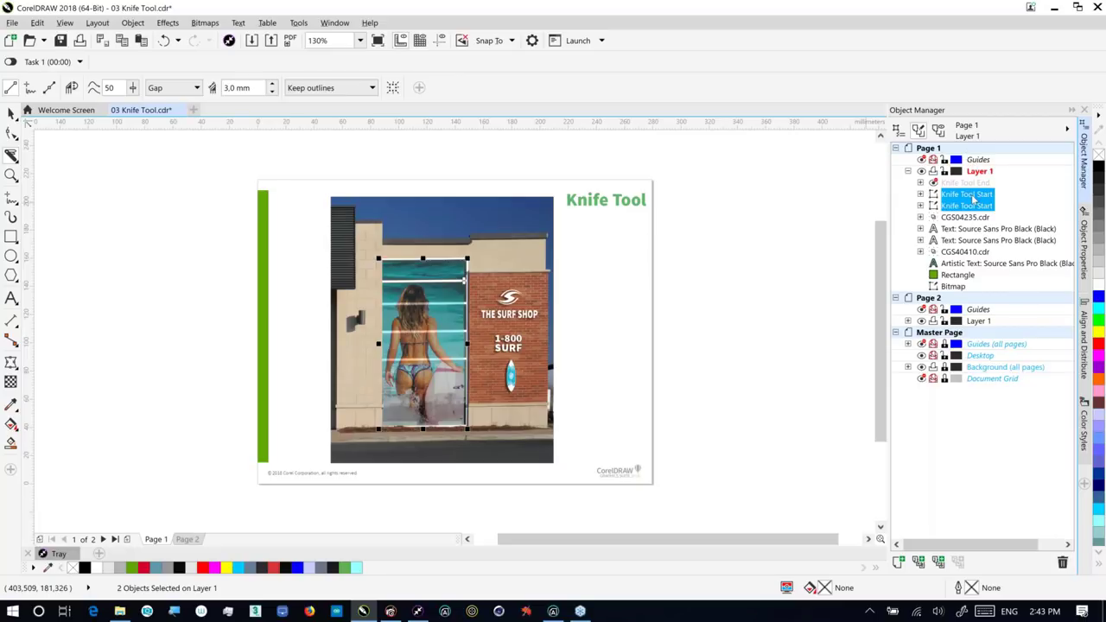
pyautogui.press('Escape')
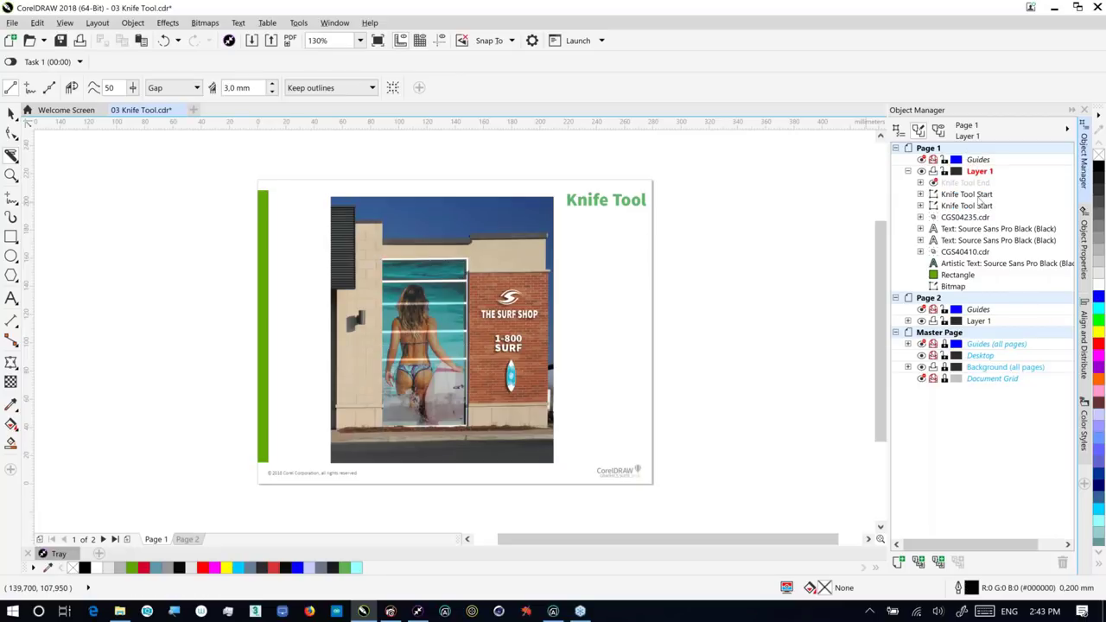
# - Cut the lower piece of the beach photo along the second horizontal window bar with the same gap
pyautogui.click(977, 195)
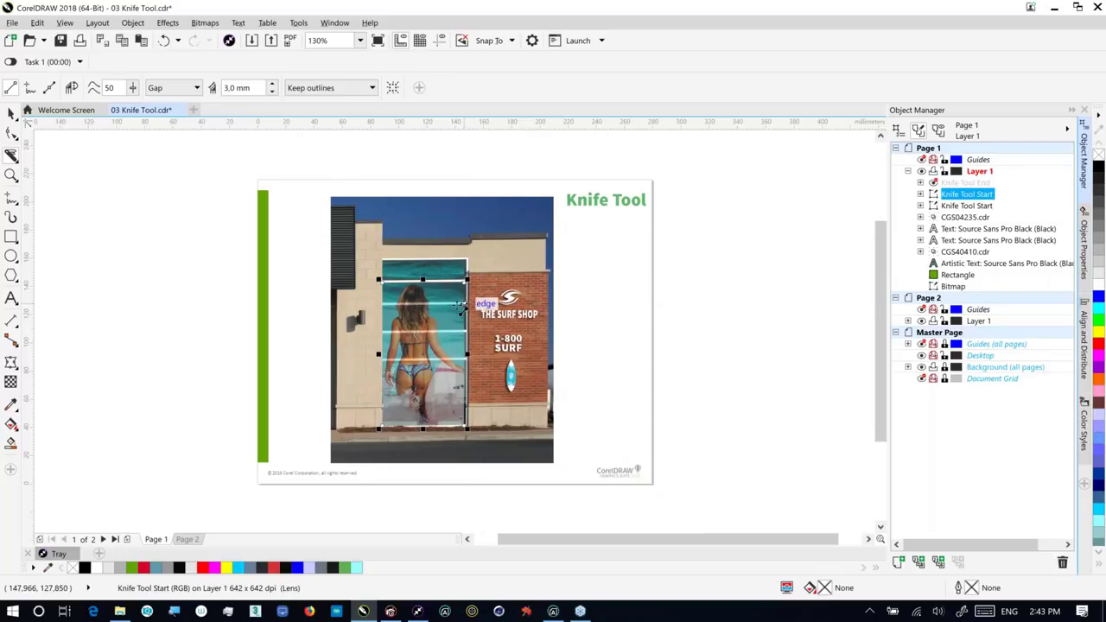
pyautogui.click(460, 304)
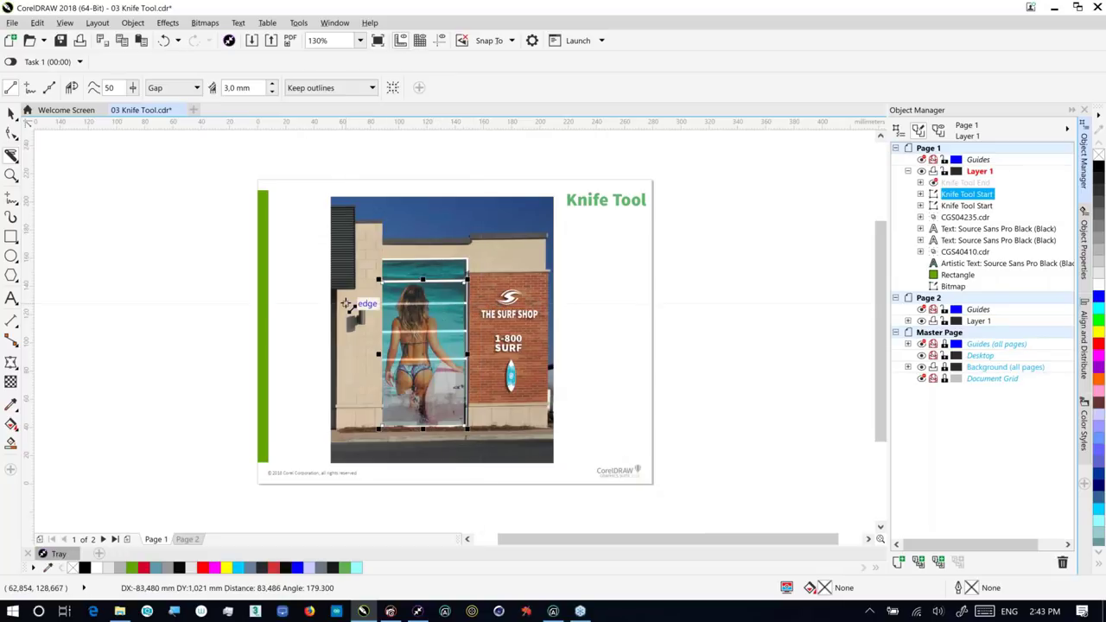
pyautogui.click(345, 304)
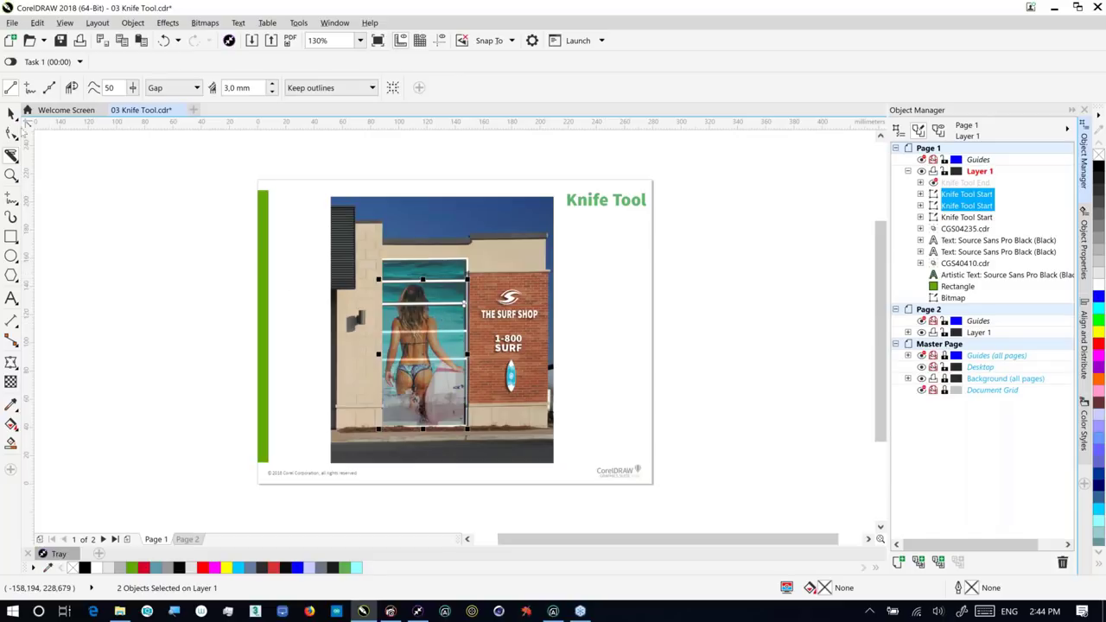
# - Weld the three Knife Tool Start photo pieces into one object
pyautogui.keyDown('shift'); pyautogui.click(973, 217); pyautogui.keyUp('shift')
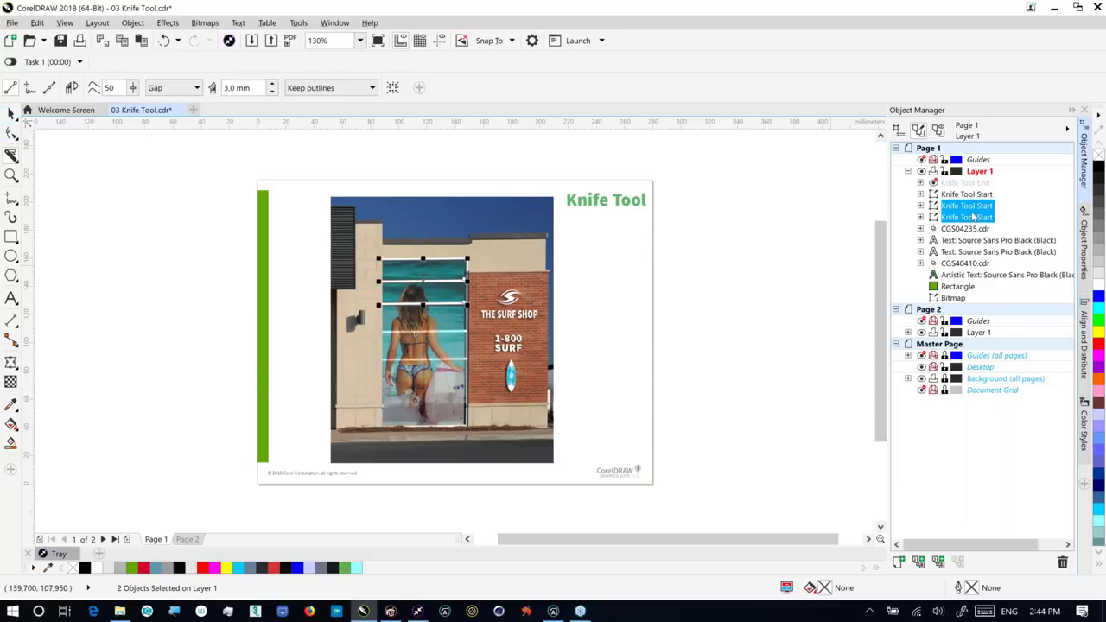
pyautogui.click(969, 196)
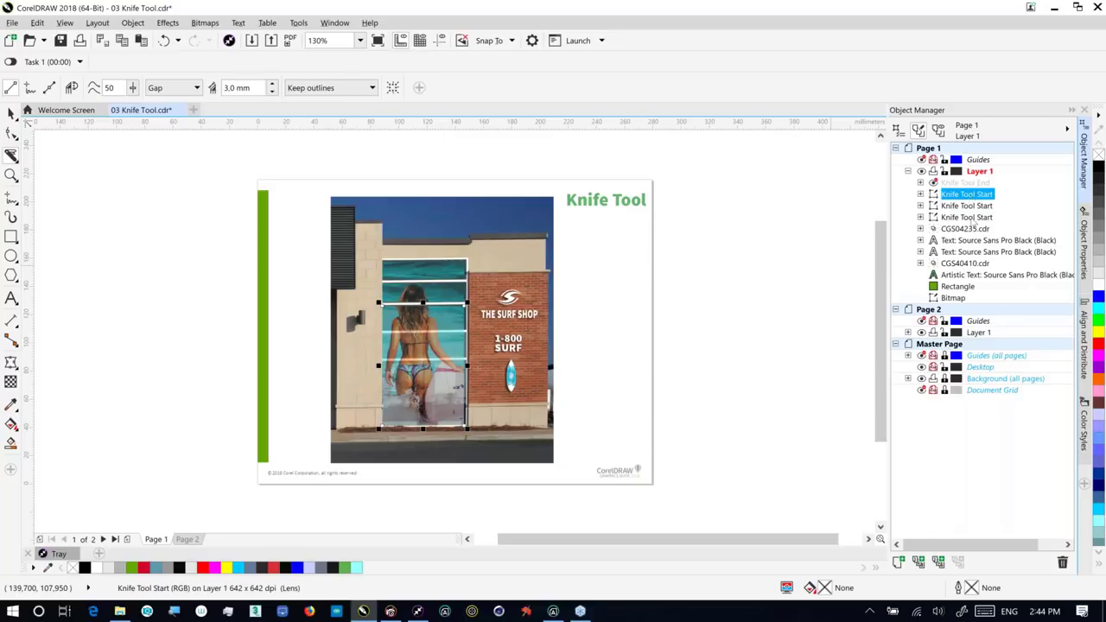
pyautogui.keyDown('shift'); pyautogui.click(967, 217); pyautogui.keyUp('shift')
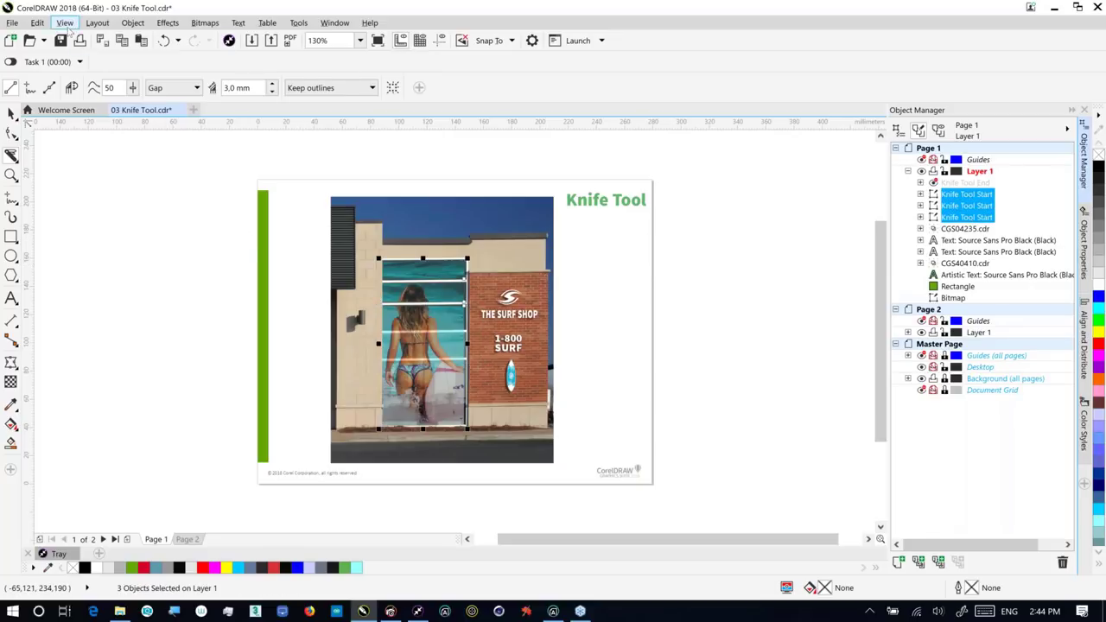
pyautogui.click(128, 23)
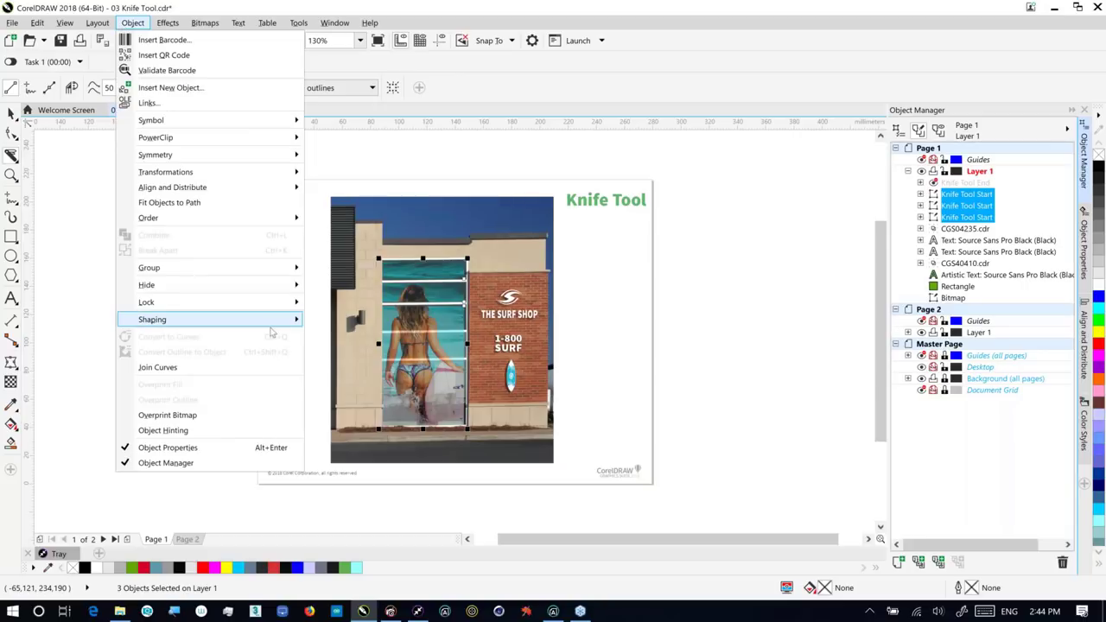
pyautogui.moveTo(262, 325)
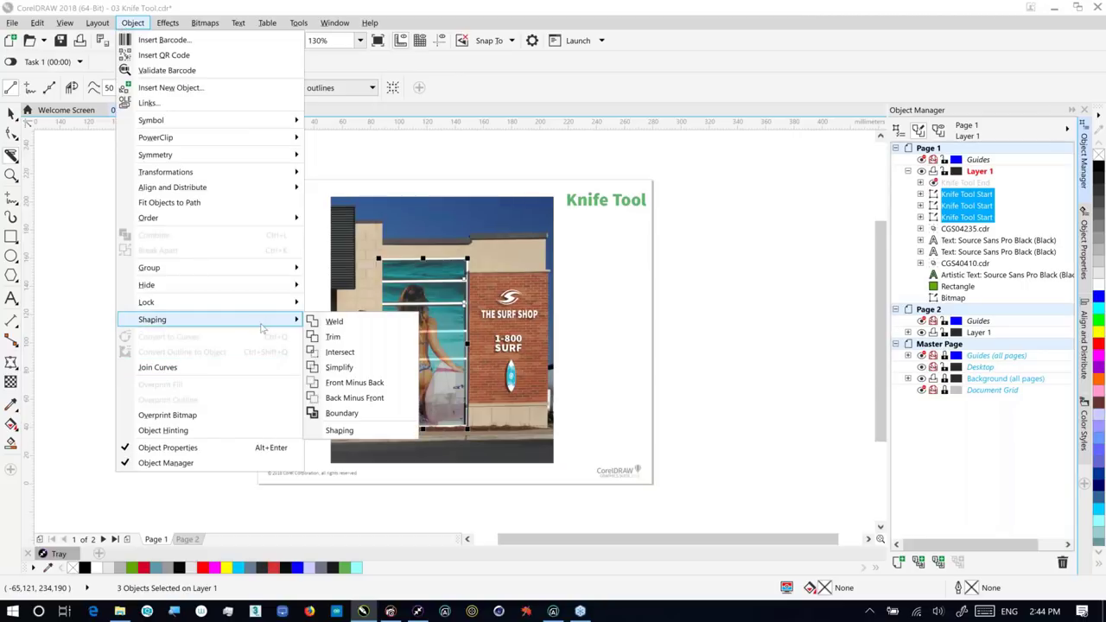
pyautogui.click(331, 321)
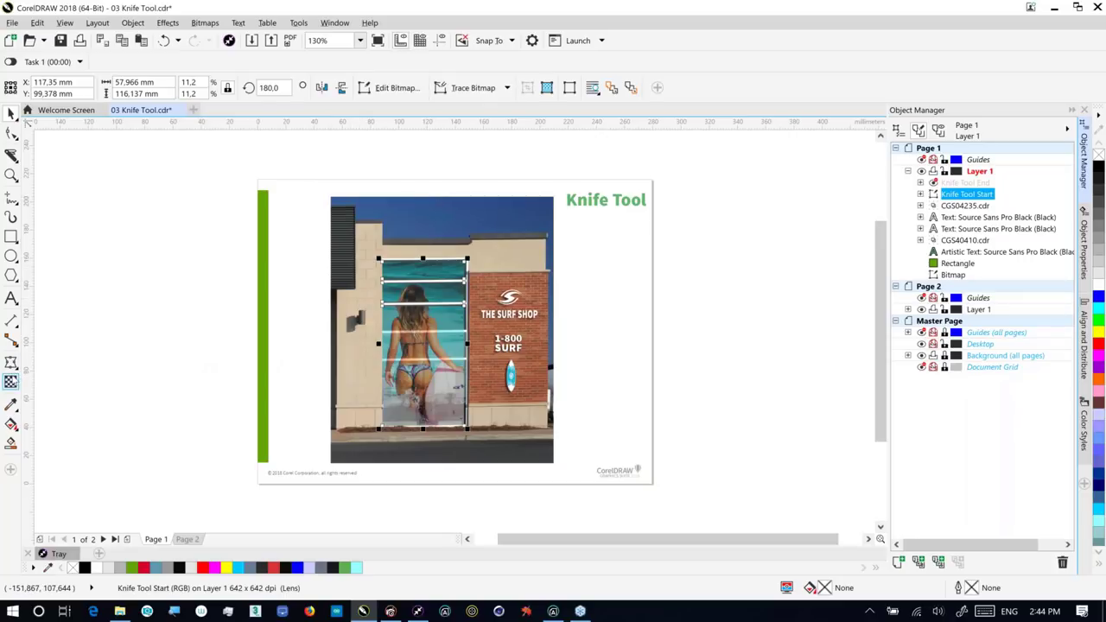
# - Set the welded beach photo's transparency to the Overlay merge mode with a value of 30
pyautogui.click(11, 381)
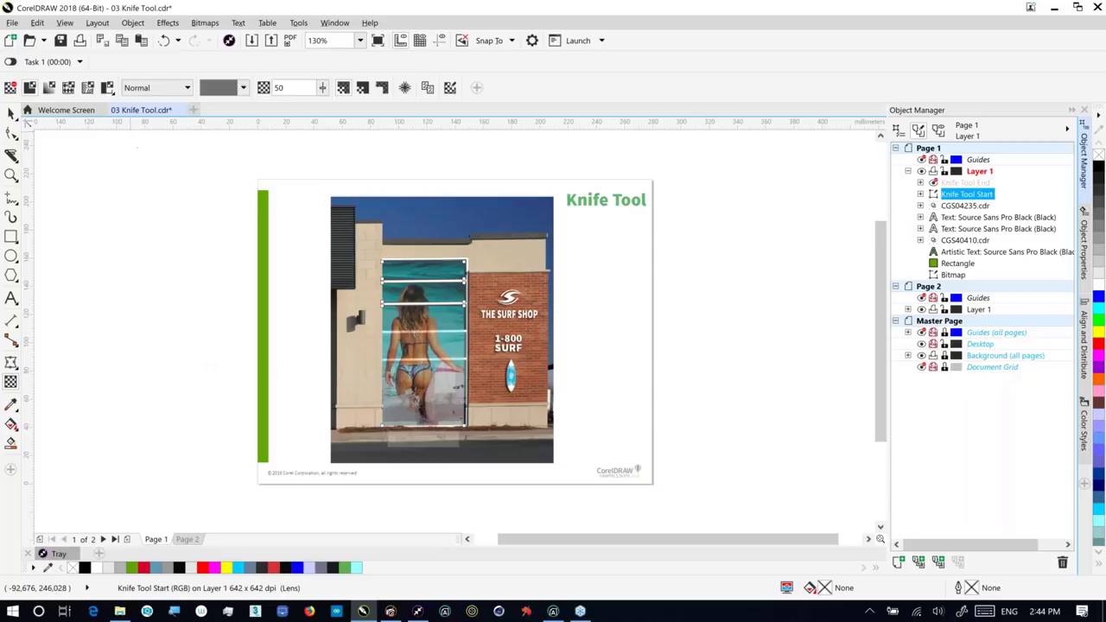
pyautogui.click(176, 91)
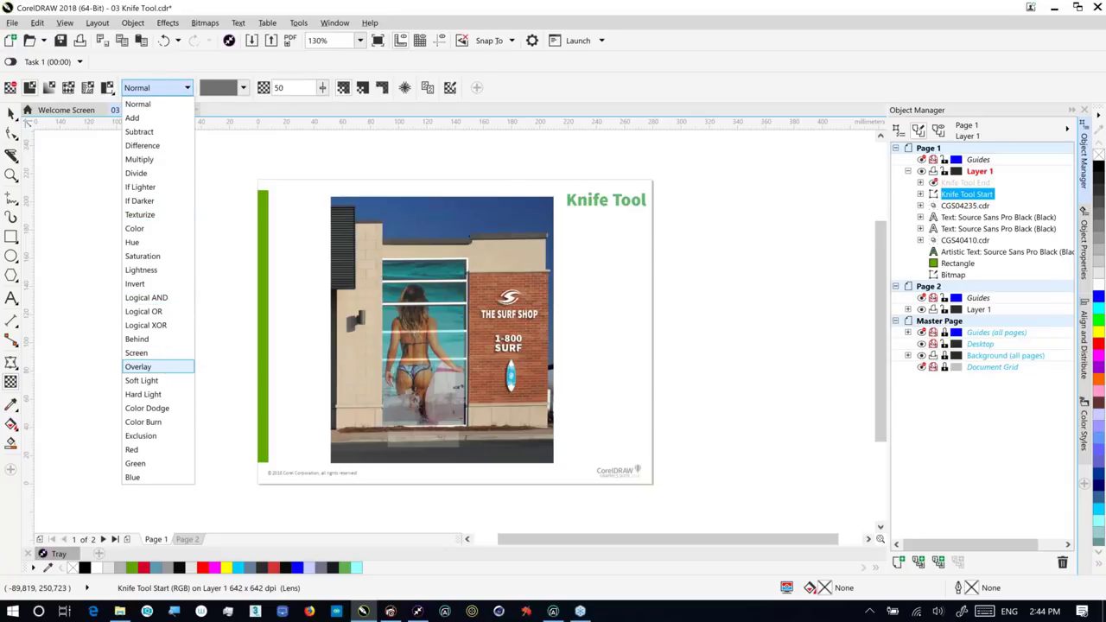
pyautogui.click(167, 368)
pyautogui.doubleClick(288, 87)
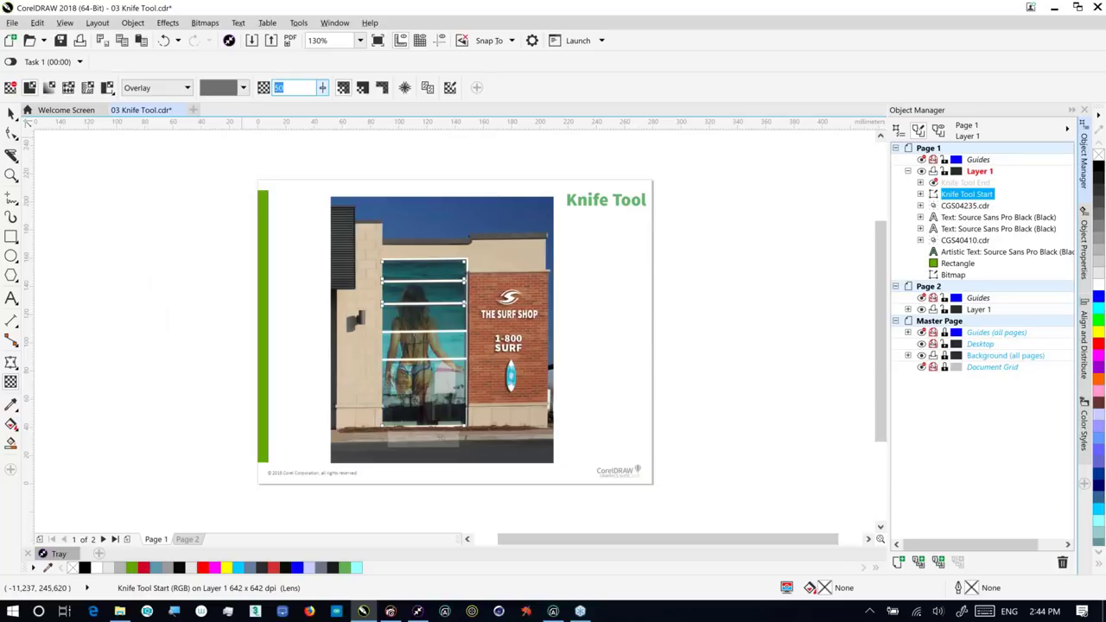
pyautogui.write('30')
pyautogui.press('Return')
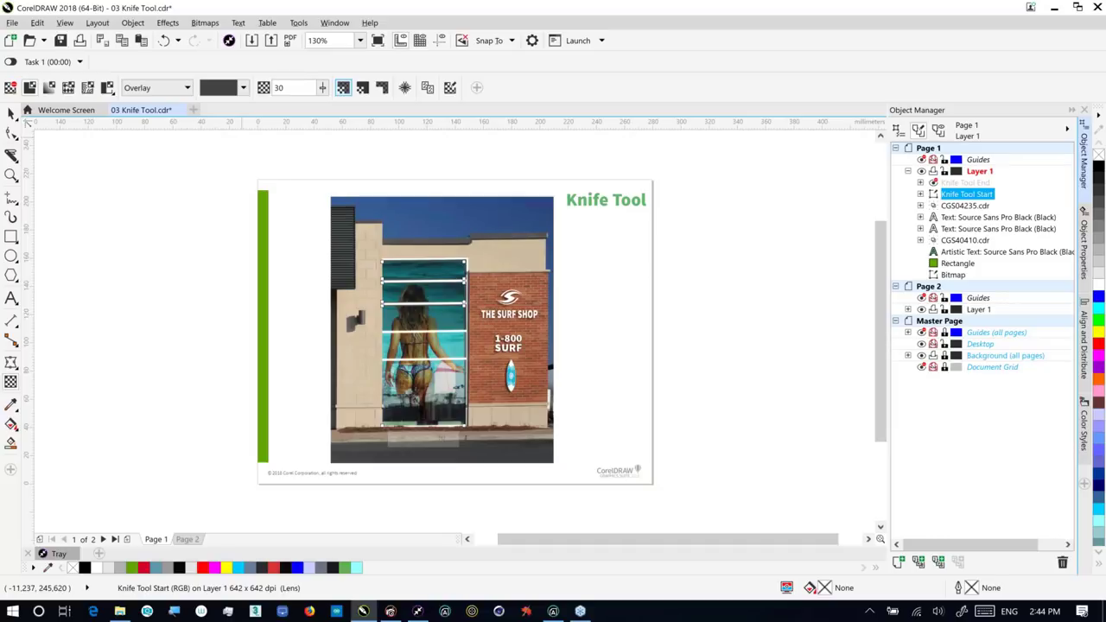
# - On page 2, slice the van's wave bitmap with a freehand vertical Knife cut behind the front door, using a 10 mm Overlap span
pyautogui.click(188, 539)
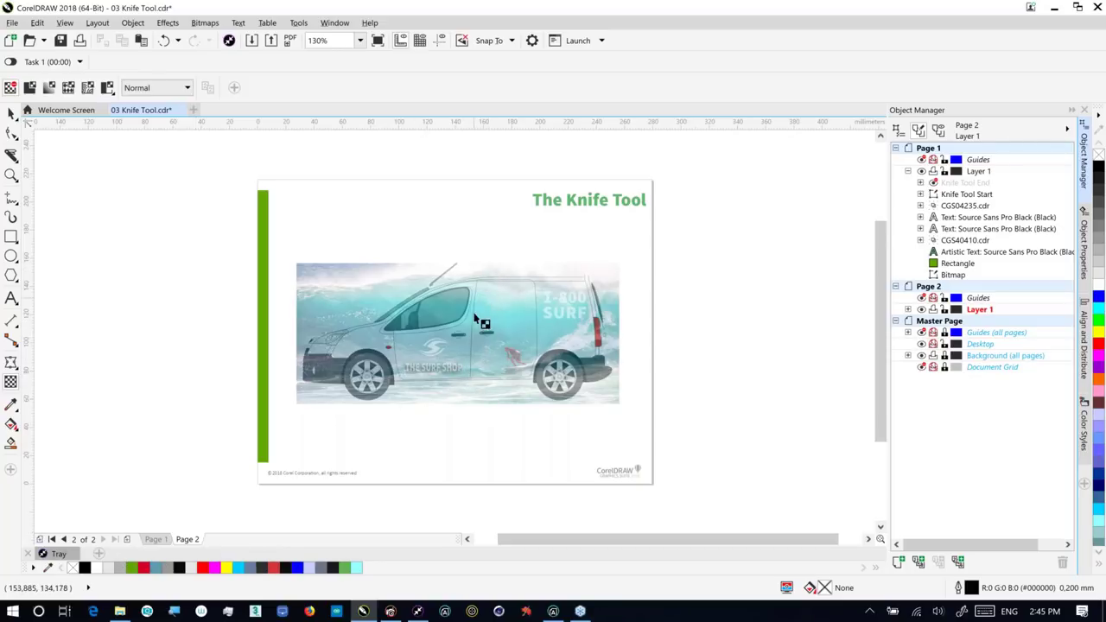
pyautogui.click(482, 406)
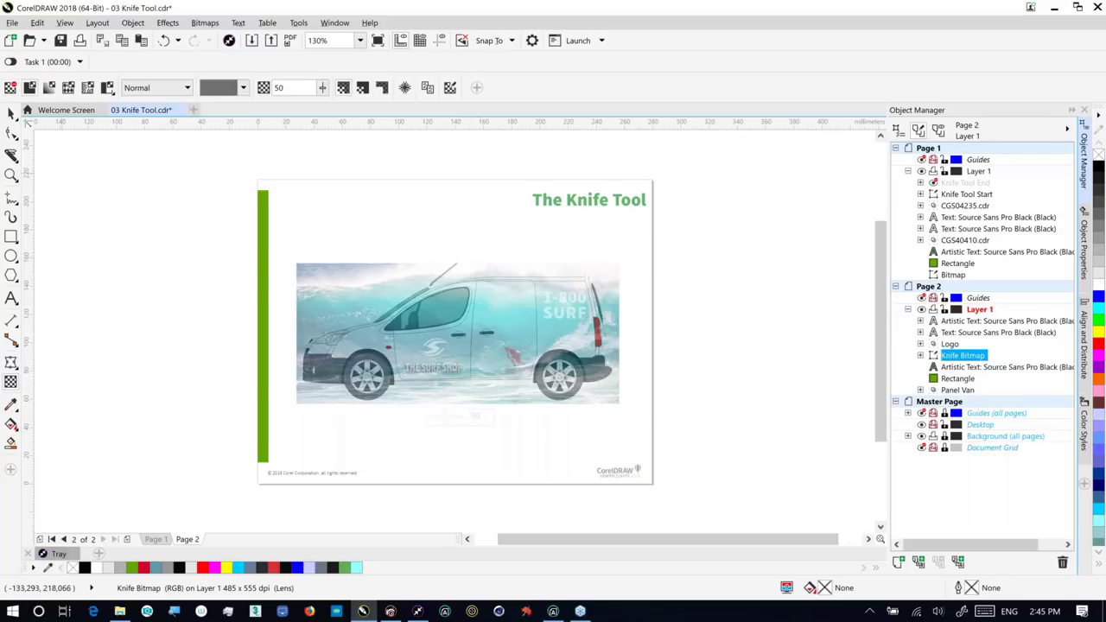
pyautogui.click(11, 113)
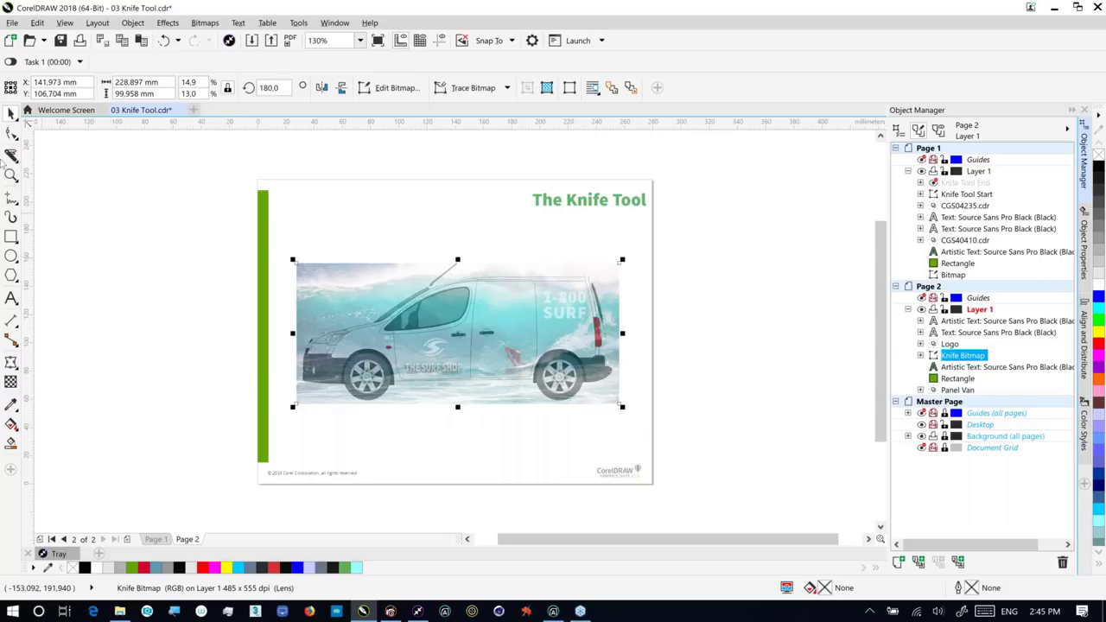
pyautogui.click(11, 155)
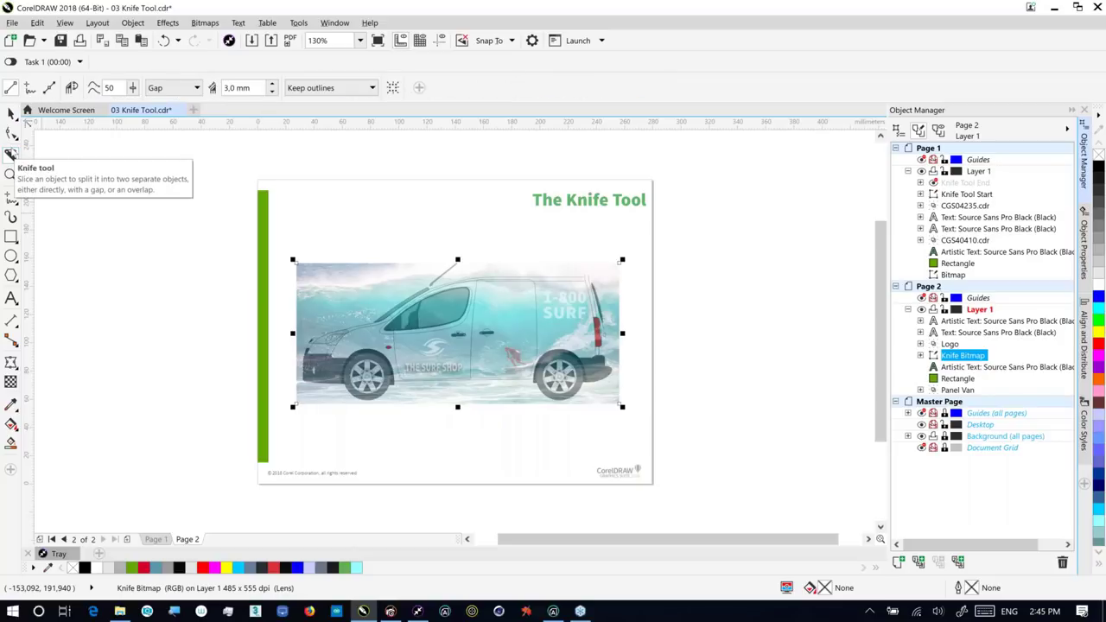
pyautogui.click(249, 87)
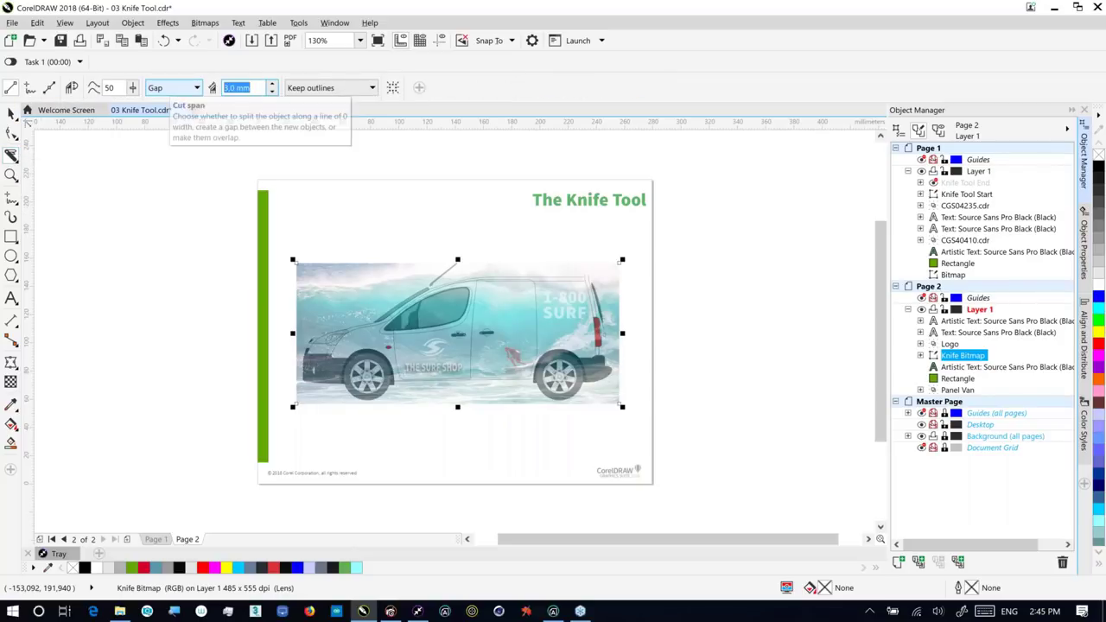
pyautogui.write('10')
pyautogui.press('Tab')
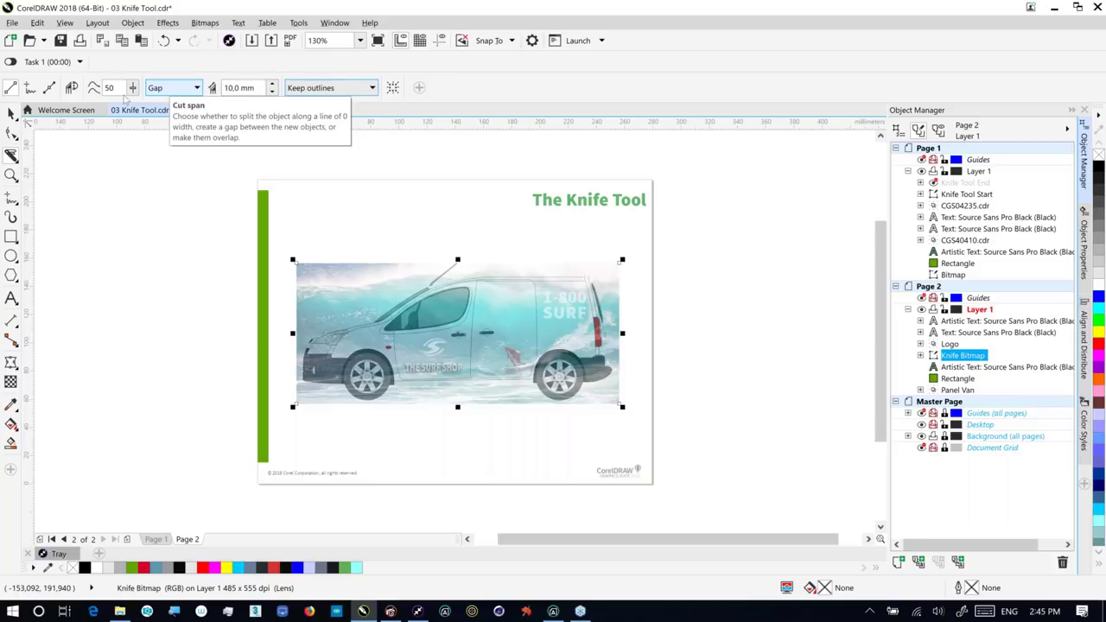
pyautogui.click(171, 87)
pyautogui.click(171, 131)
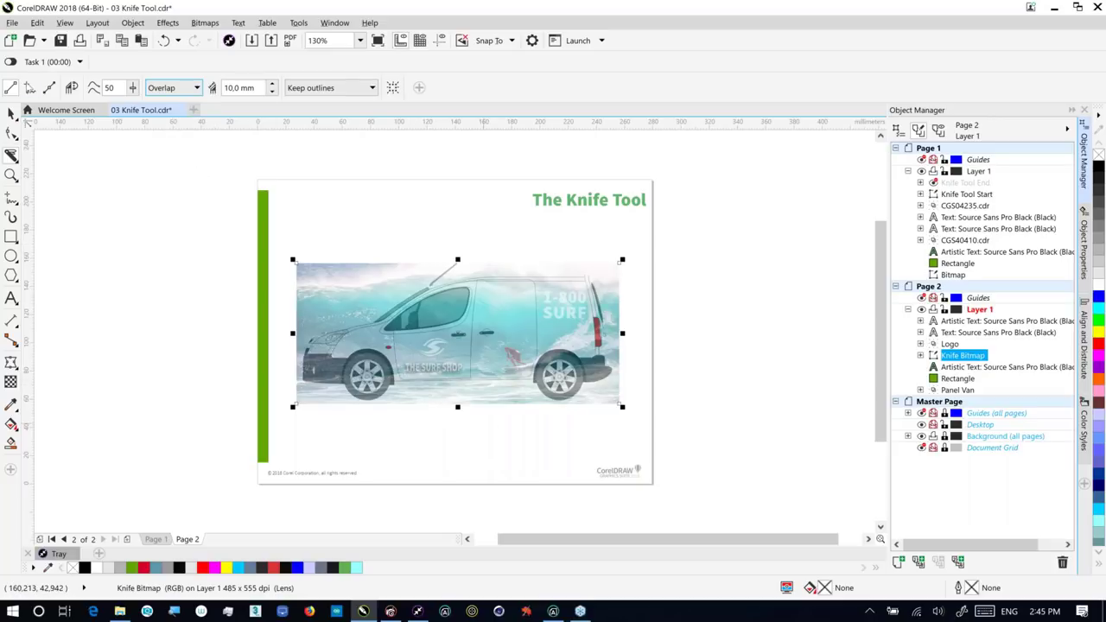
pyautogui.click(29, 88)
pyautogui.moveTo(472, 405); pyautogui.dragTo(476, 258)
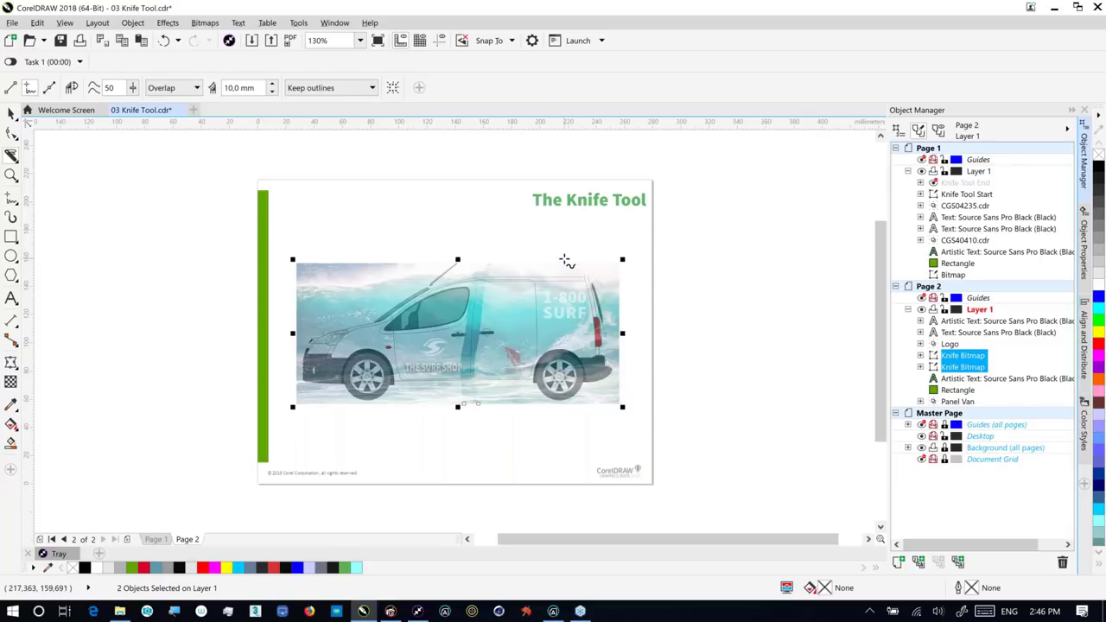
# - Move the rear piece of the sliced wave bitmap about 10.6 mm right and 0.8 mm up, and undo the move
pyautogui.click(975, 370)
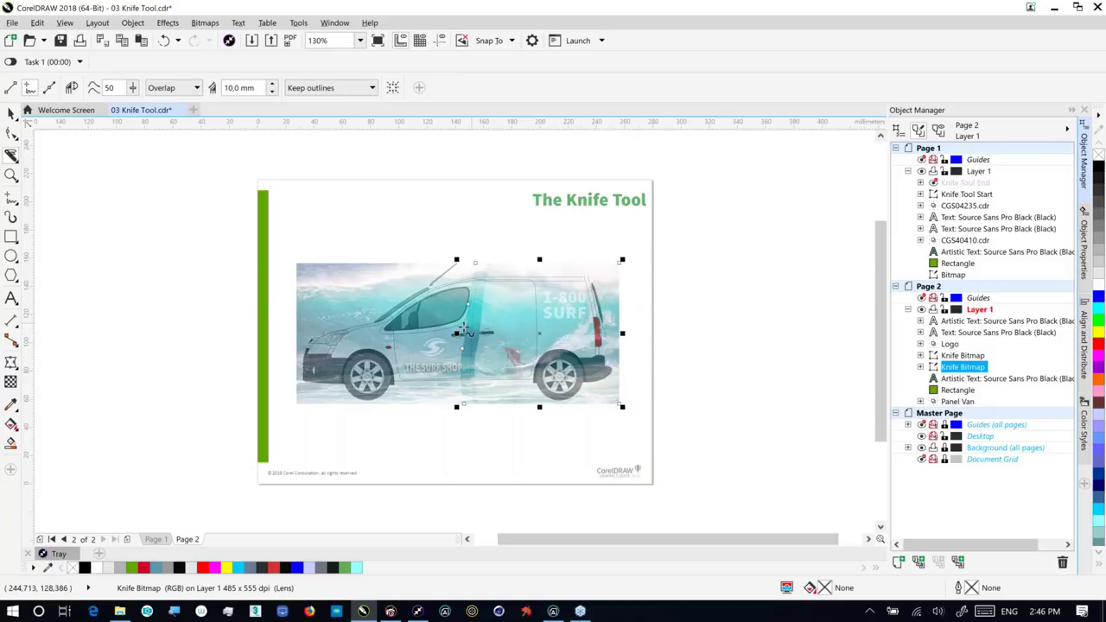
pyautogui.click(11, 113)
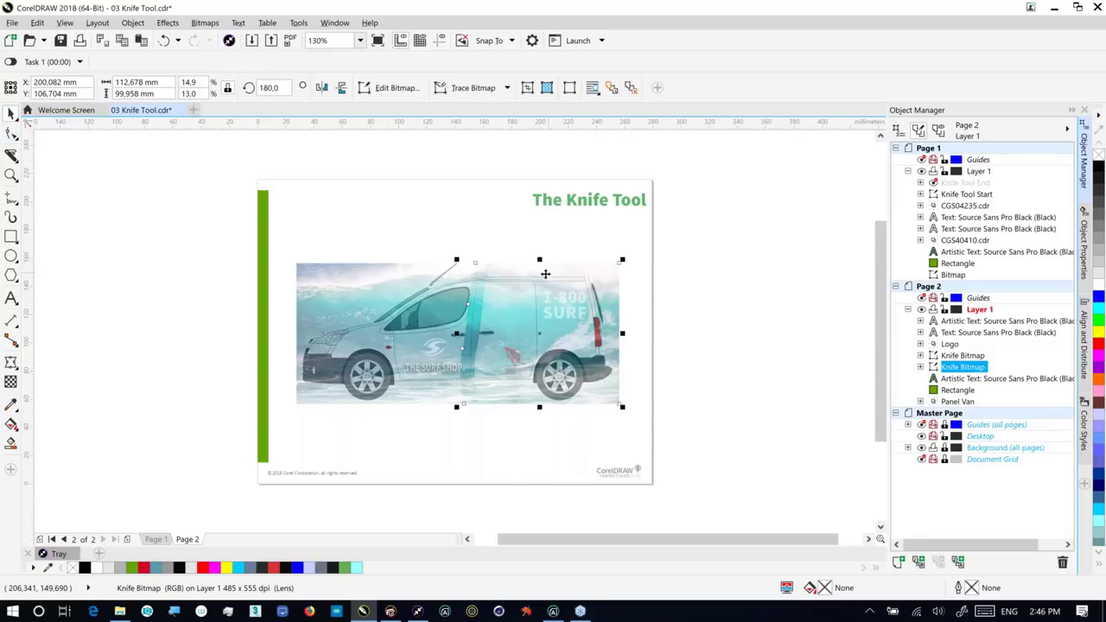
pyautogui.moveTo(545, 272); pyautogui.dragTo(560, 272)
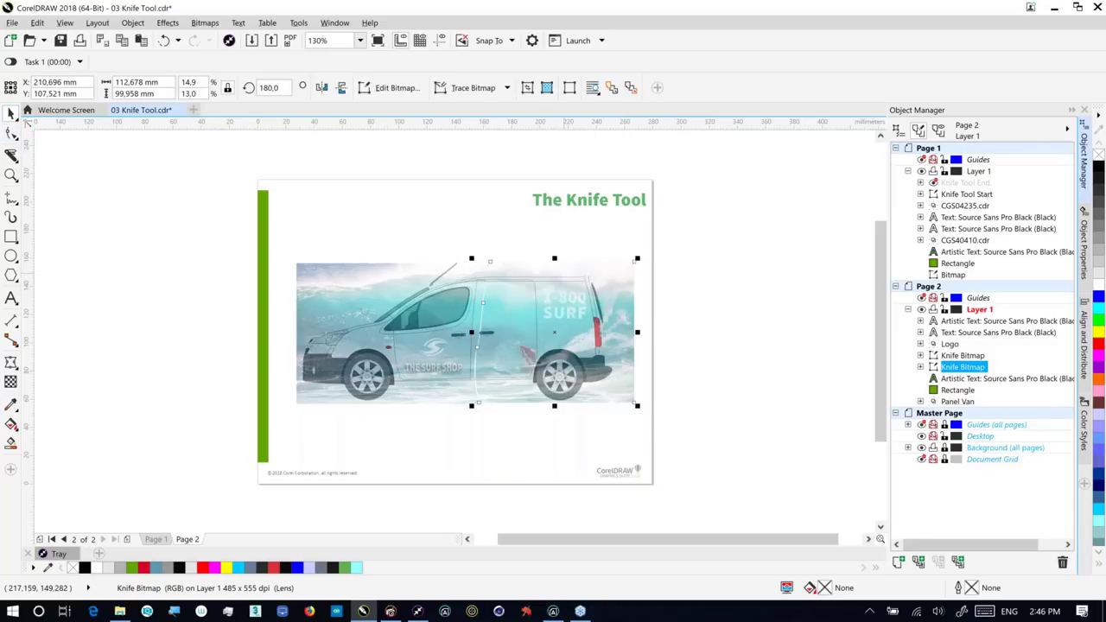
pyautogui.hotkey('ctrl', 'z')
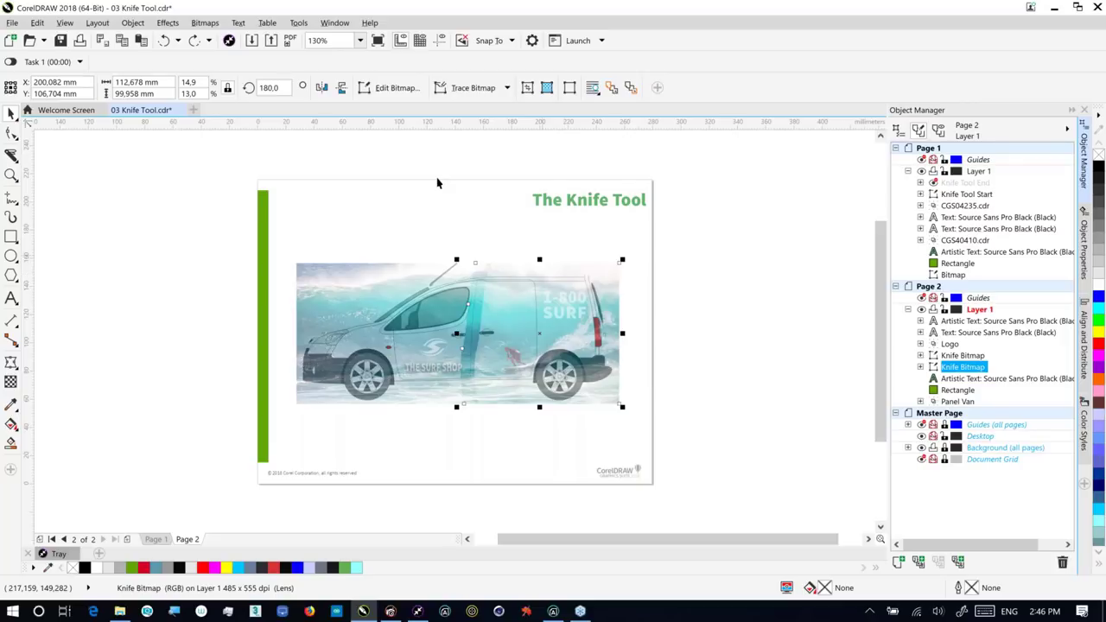
# - Close the 03 Knife Tool document without saving it and open the 04 Add Perspective file from the 02 Corel for Signage Pros folder
pyautogui.click(179, 110)
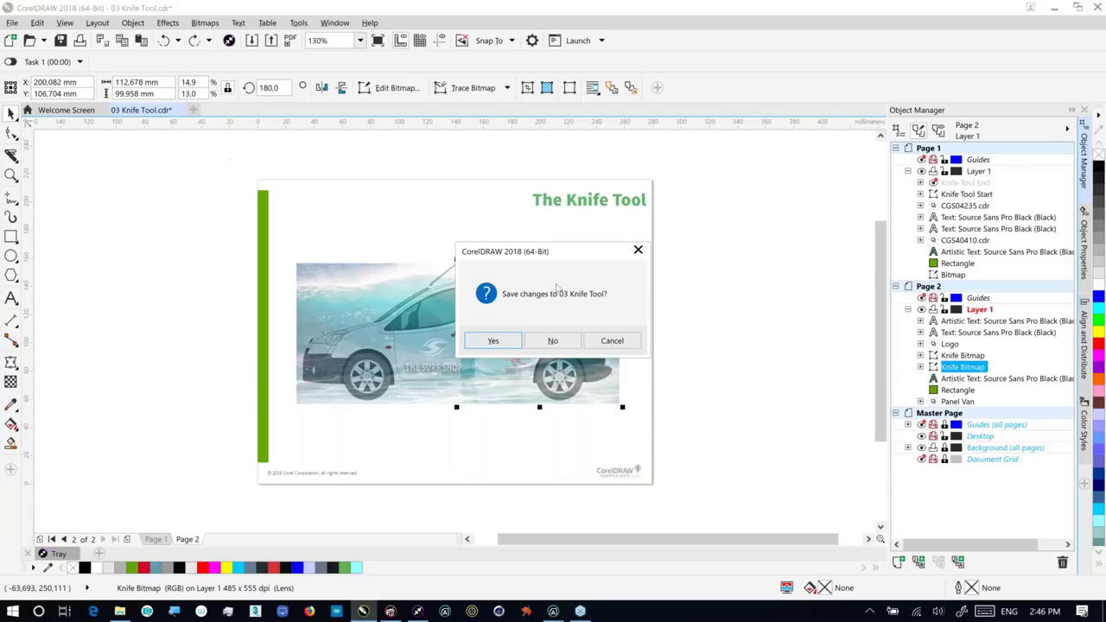
pyautogui.click(553, 341)
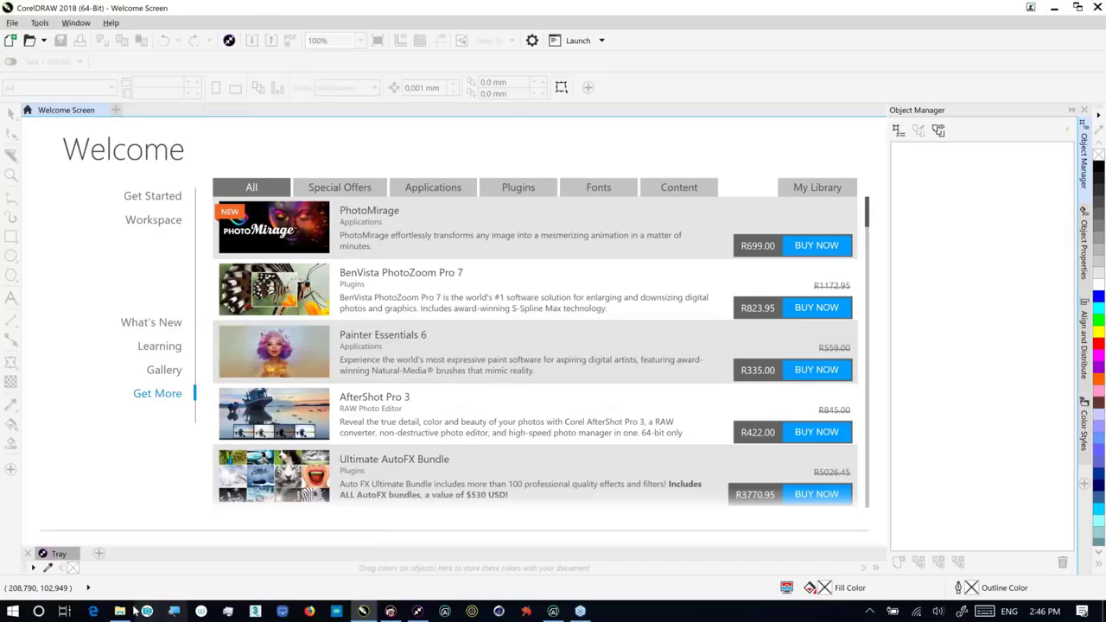
pyautogui.click(120, 612)
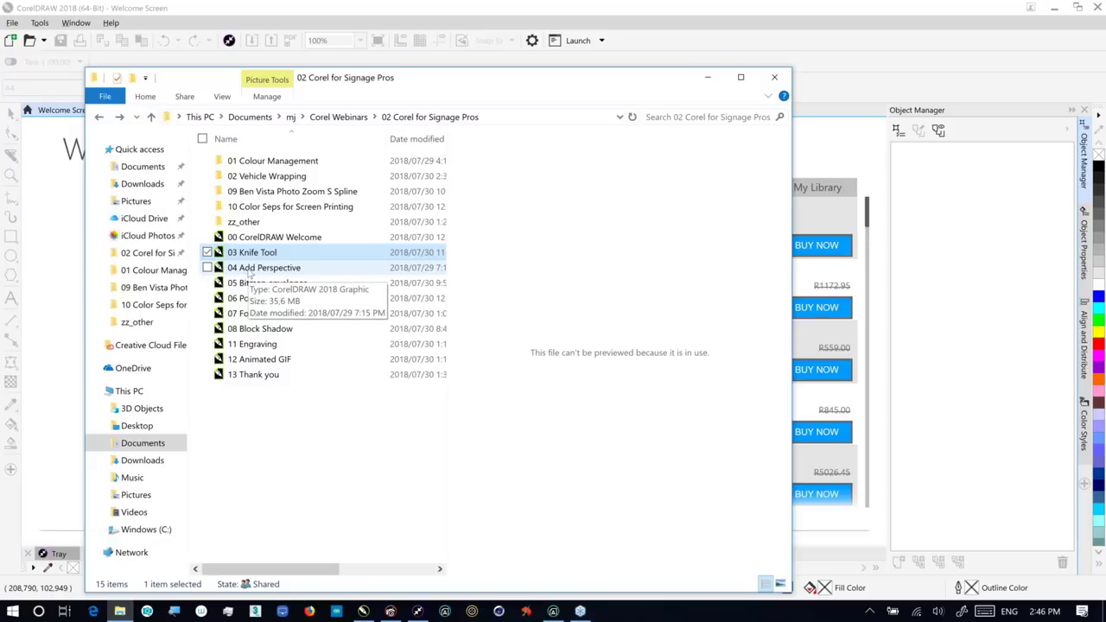
pyautogui.click(256, 269)
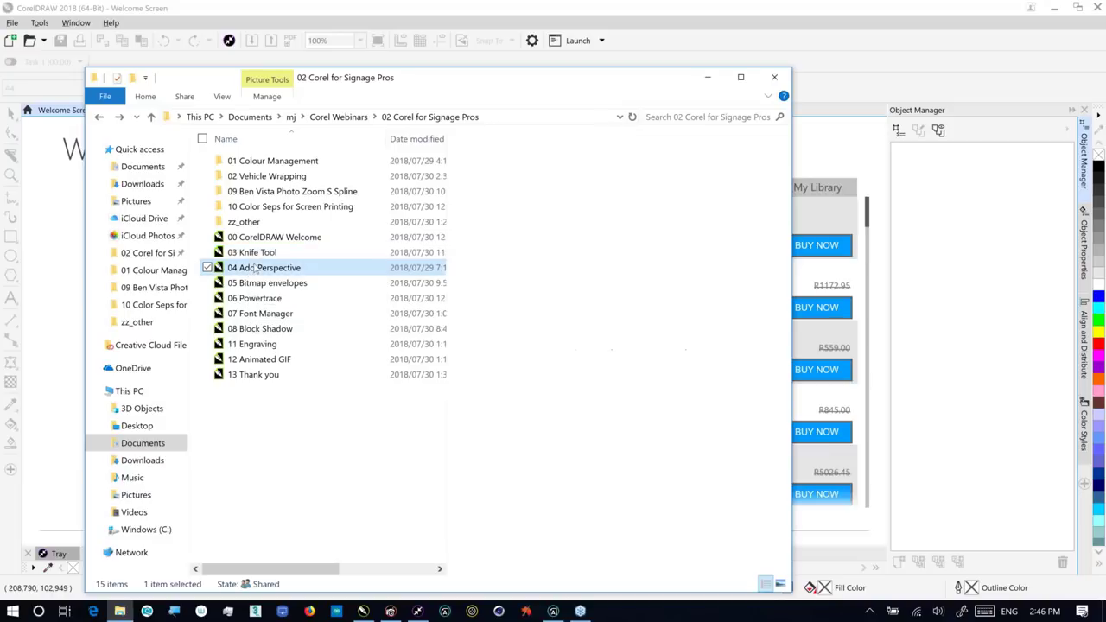
pyautogui.doubleClick(256, 269)
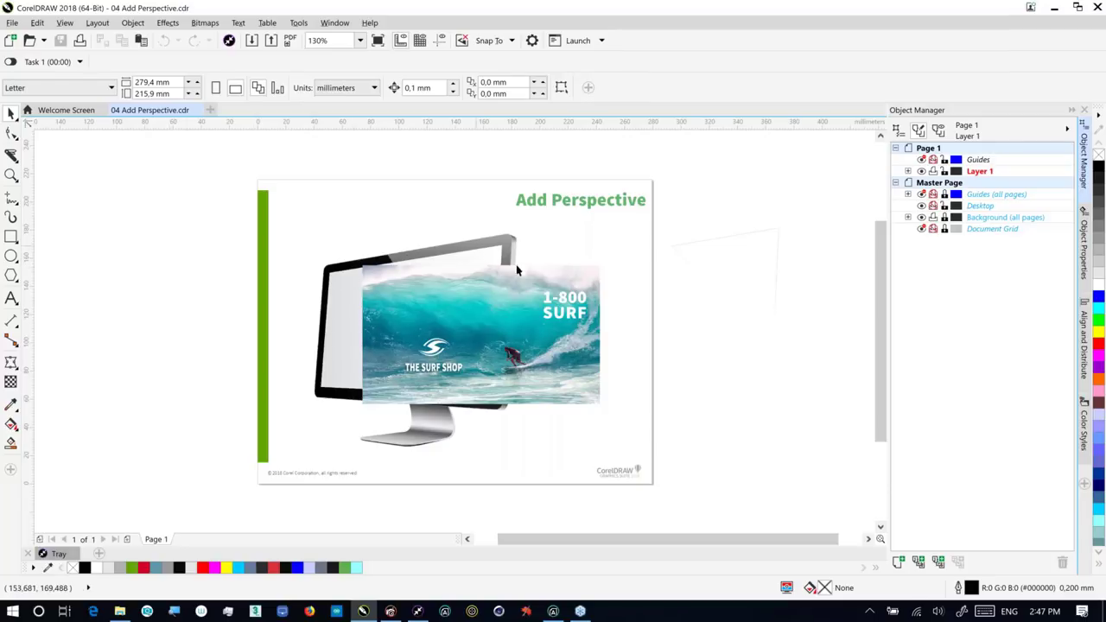
# - Try to apply Add Perspective directly to the grouped surf artwork, and undo the attempt
pyautogui.click(521, 314)
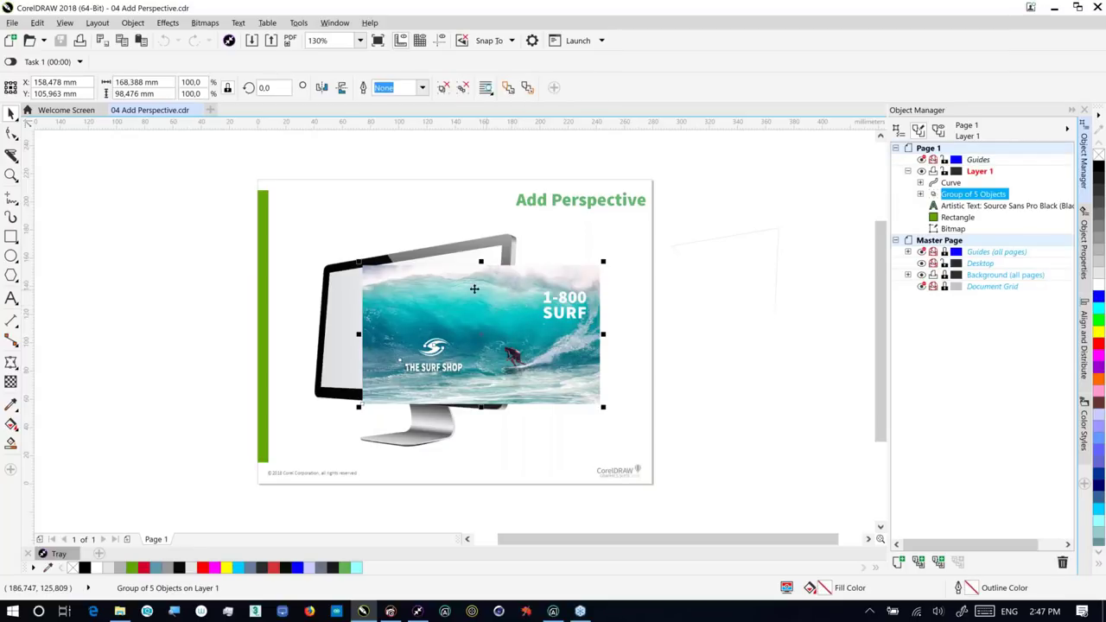
pyautogui.click(200, 25)
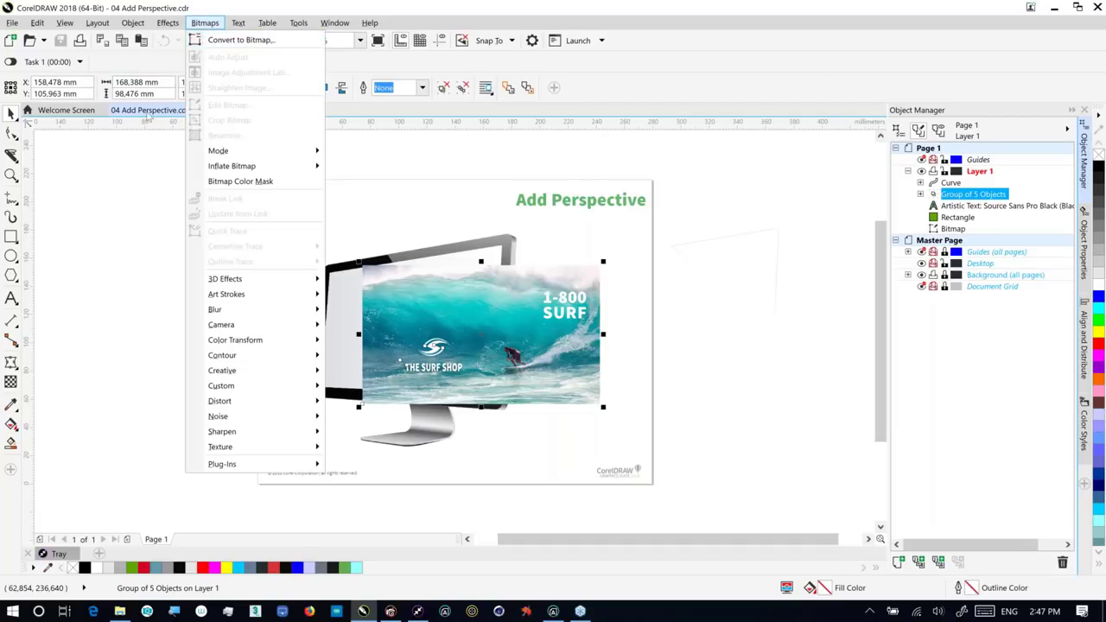
pyautogui.click(123, 214)
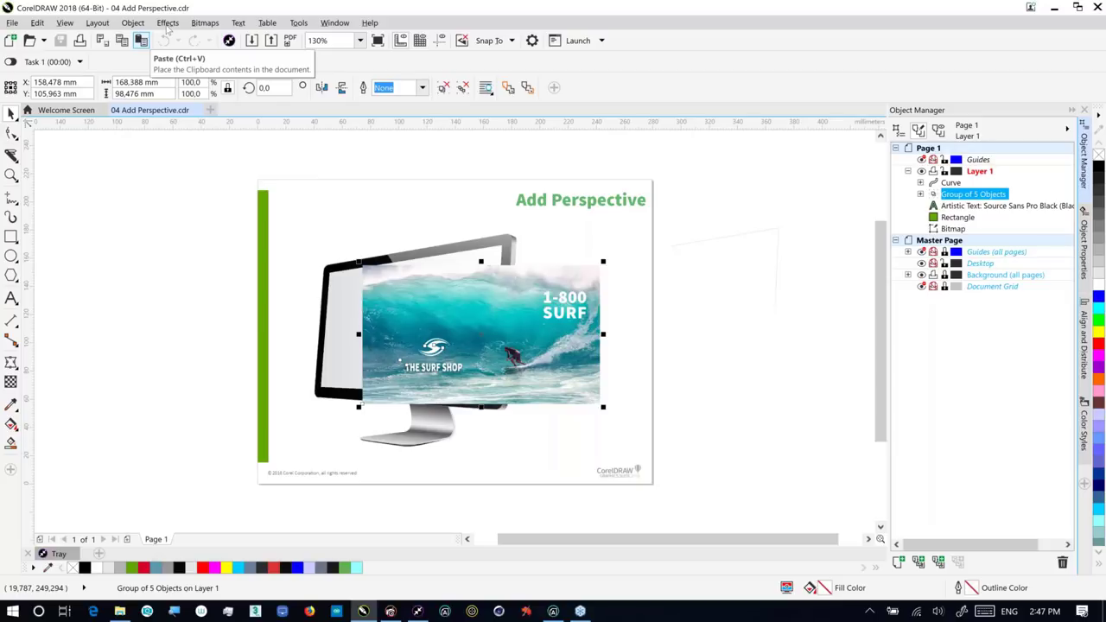
pyautogui.click(167, 24)
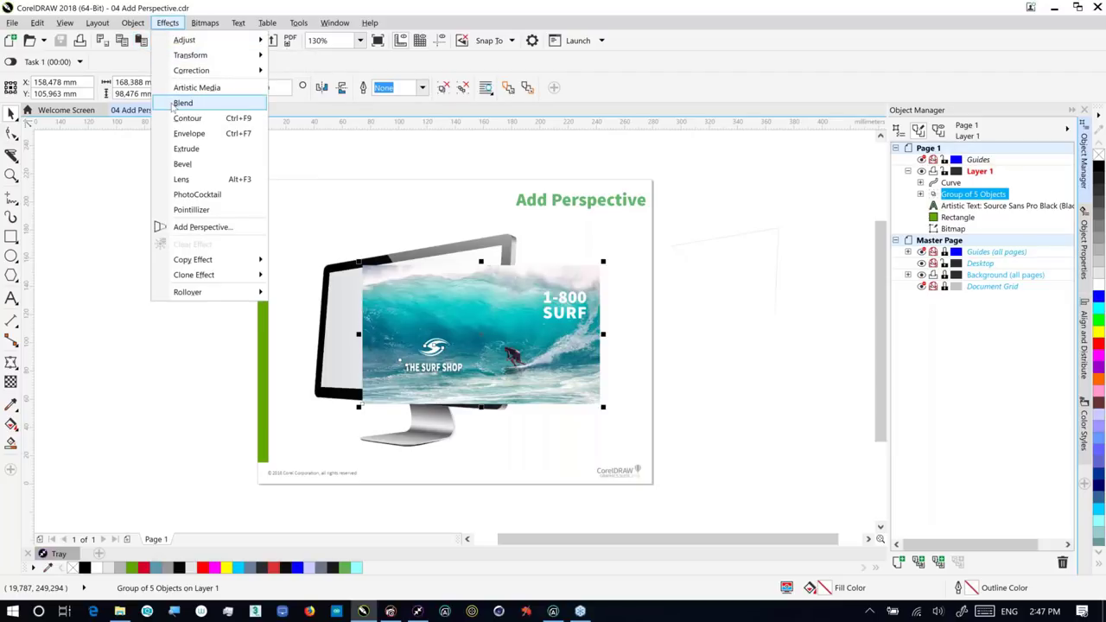
pyautogui.click(192, 227)
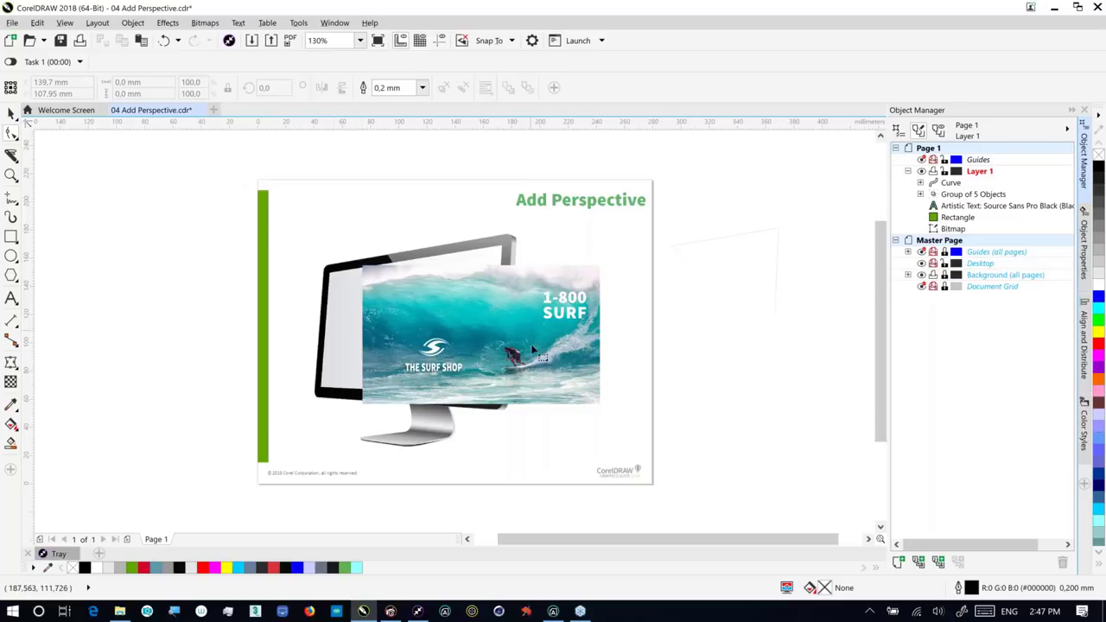
pyautogui.hotkey('ctrl', 'z')
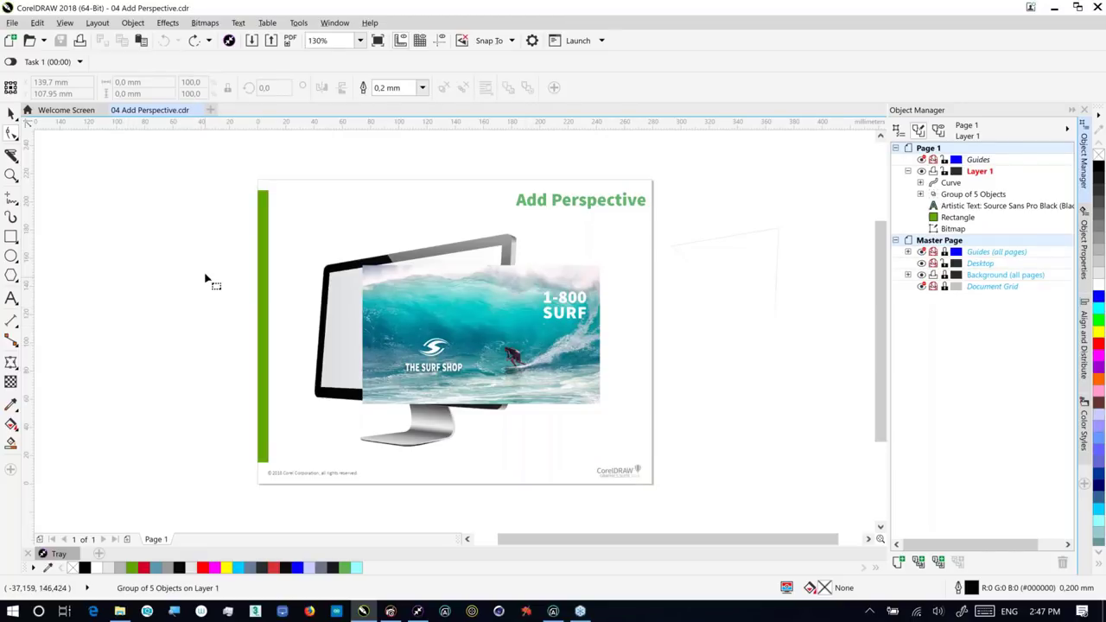
# - Convert the grouped surf artwork to a 72 dpi RGB Color (24-bit) bitmap with anti-aliasing and a transparent background
pyautogui.click(12, 115)
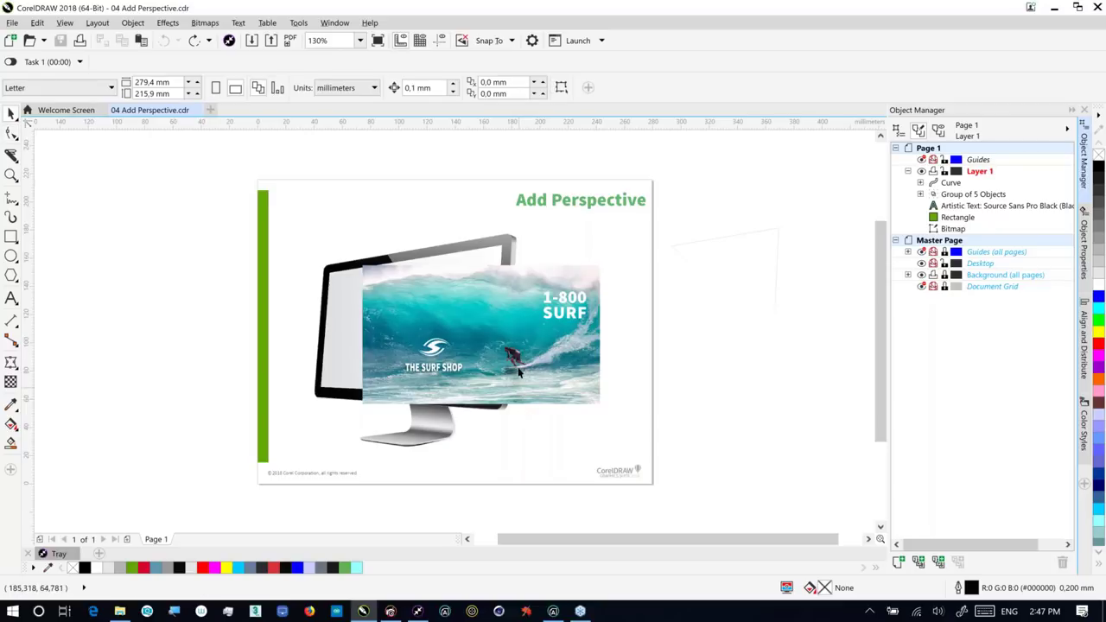
pyautogui.click(519, 369)
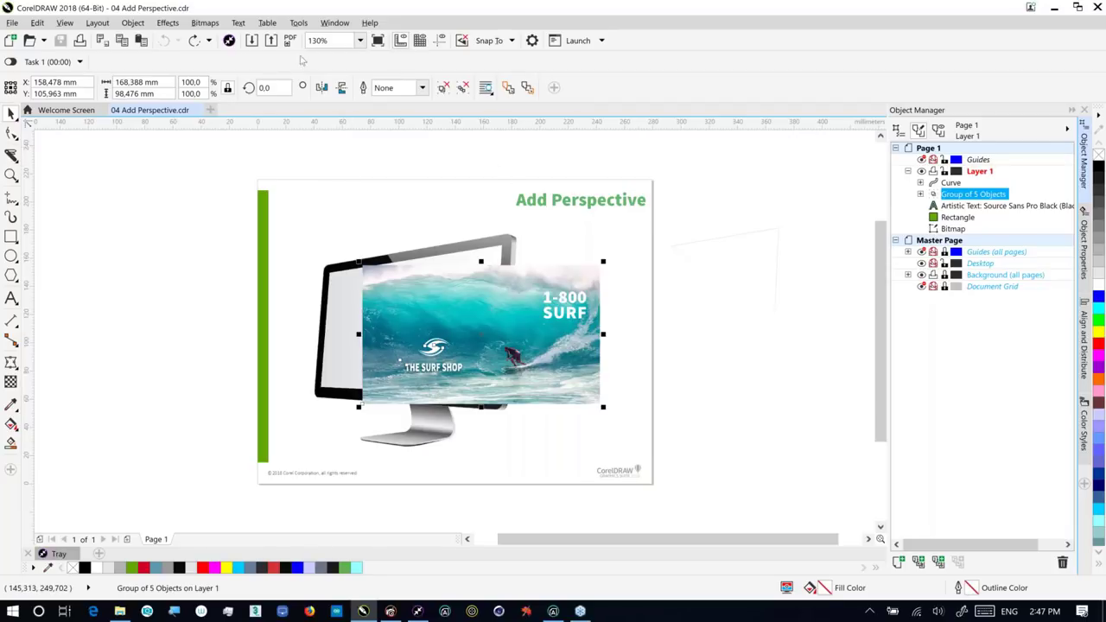
pyautogui.click(207, 25)
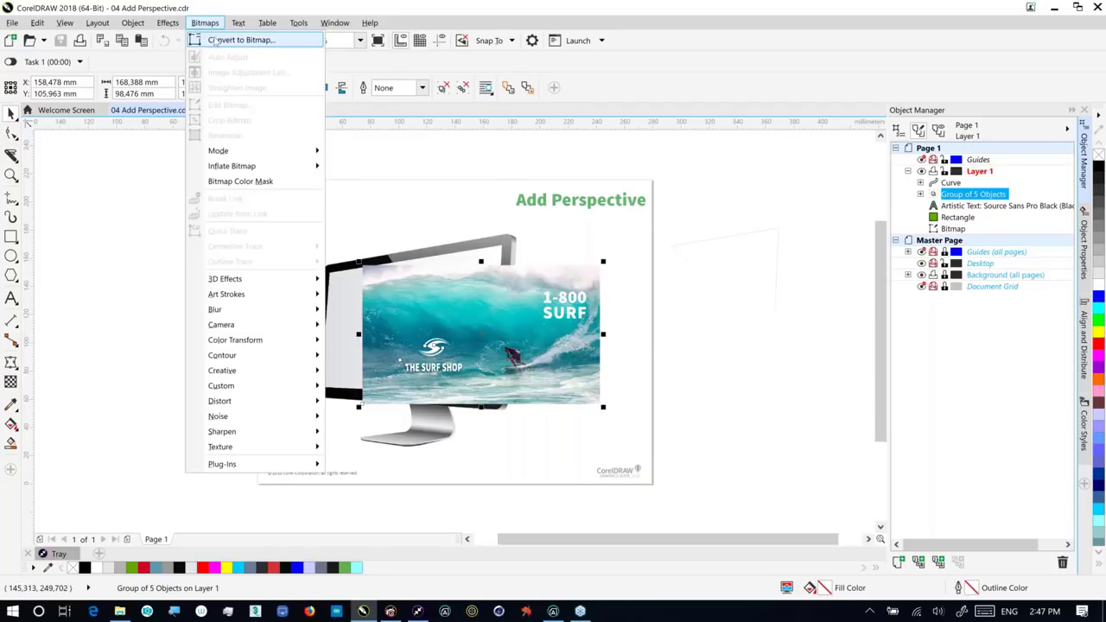
pyautogui.click(216, 40)
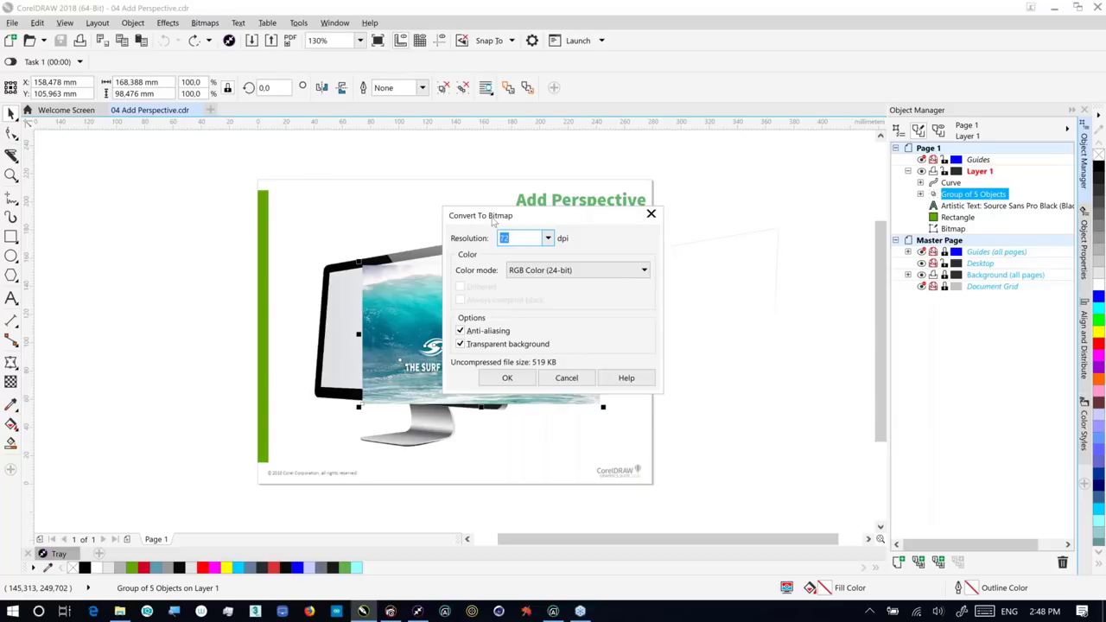
pyautogui.moveTo(489, 221); pyautogui.dragTo(527, 154)
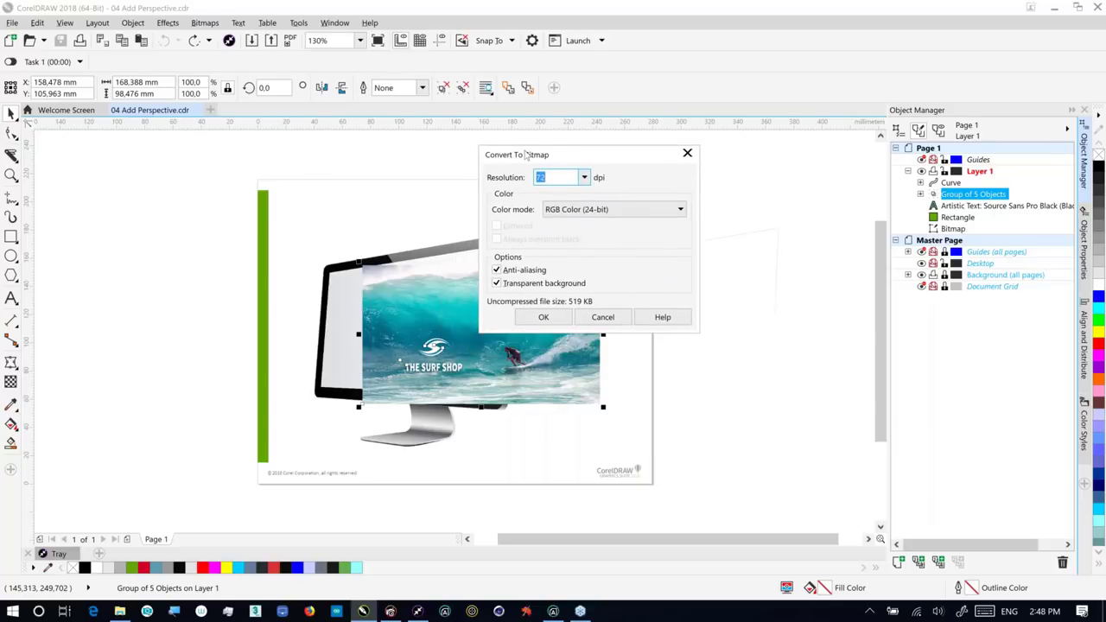
pyautogui.click(537, 313)
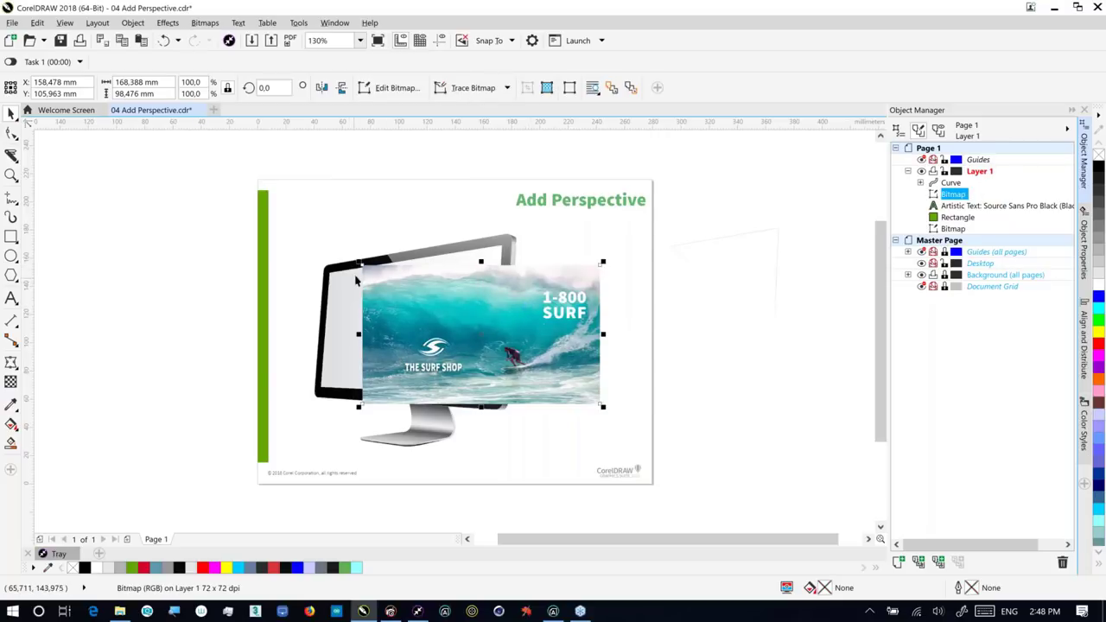
# - Move the surf bitmap down over the monitor and use Add Perspective to fit its four corners to the monitor's screen
pyautogui.moveTo(360, 264); pyautogui.dragTo(351, 282)
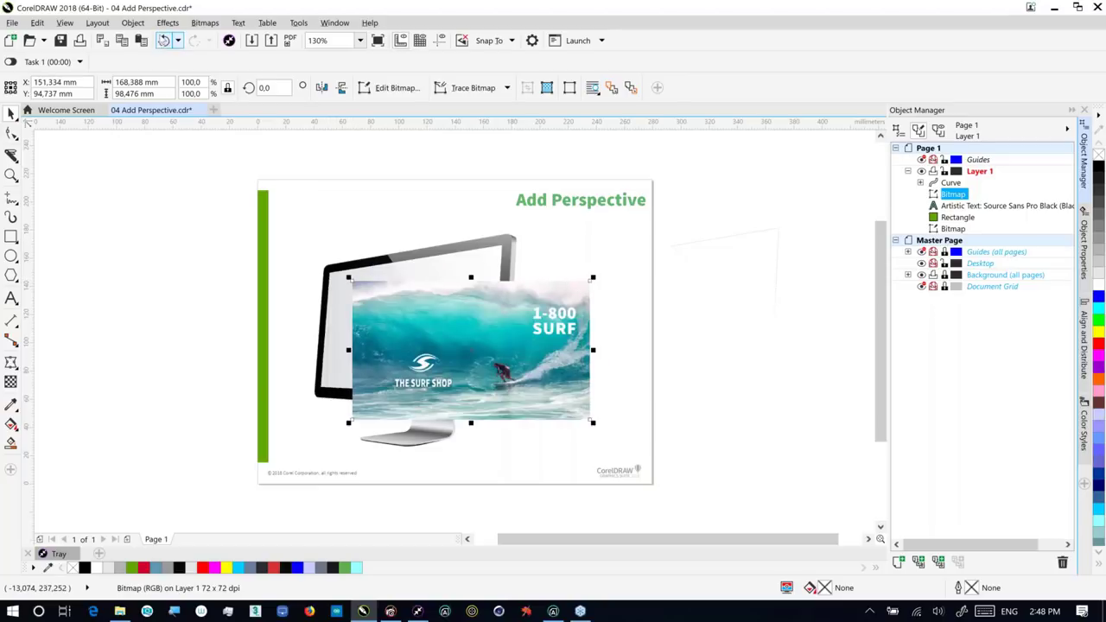
pyautogui.click(168, 23)
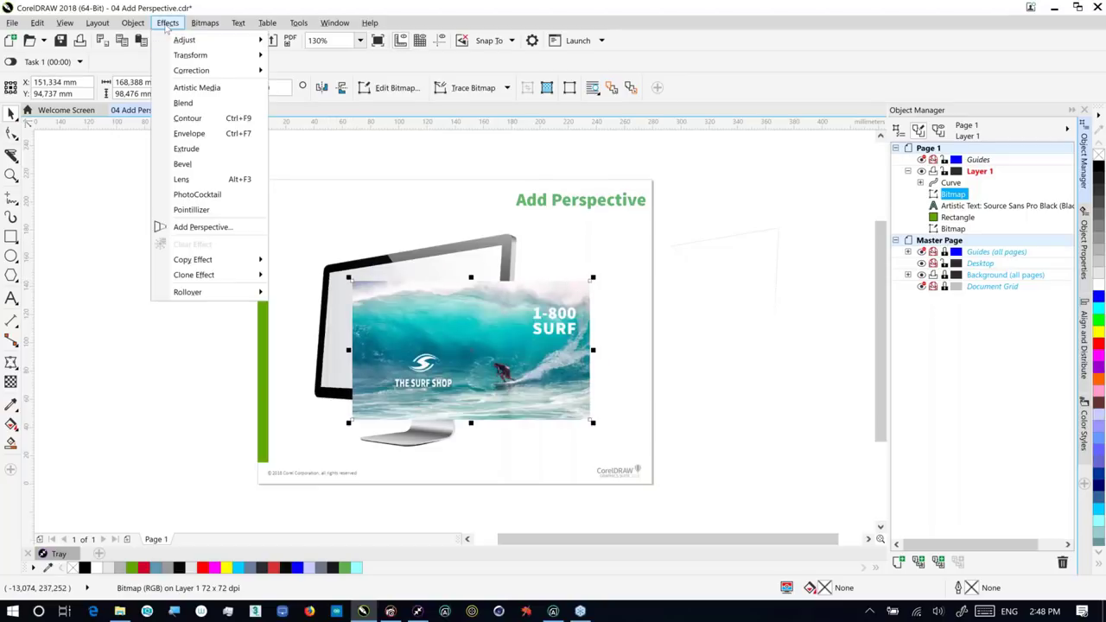
pyautogui.click(178, 227)
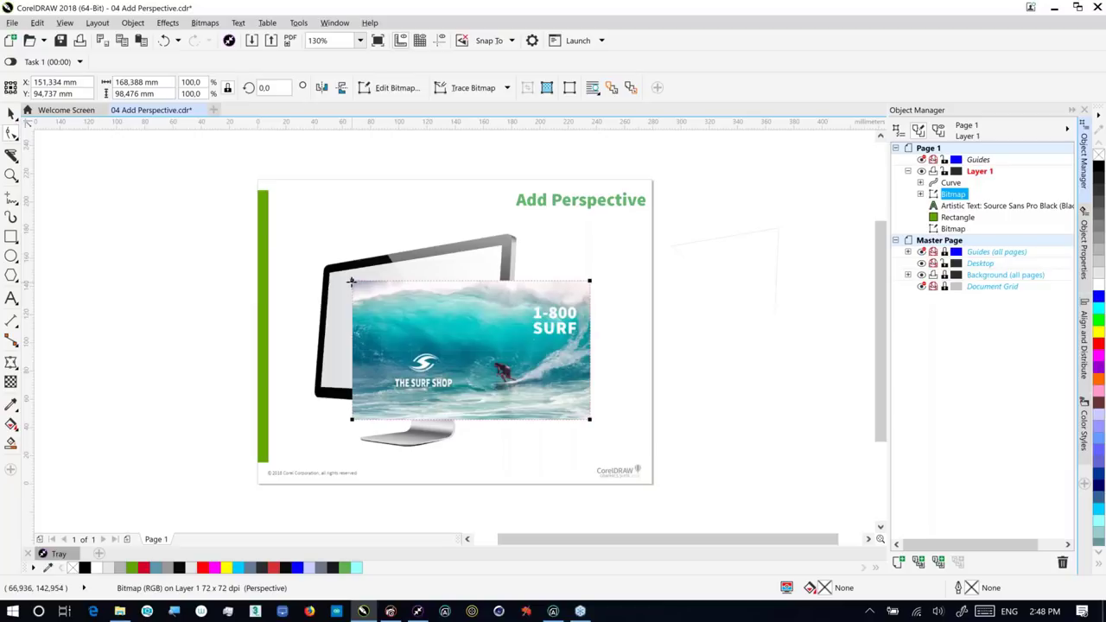
pyautogui.moveTo(340, 282); pyautogui.dragTo(328, 274)
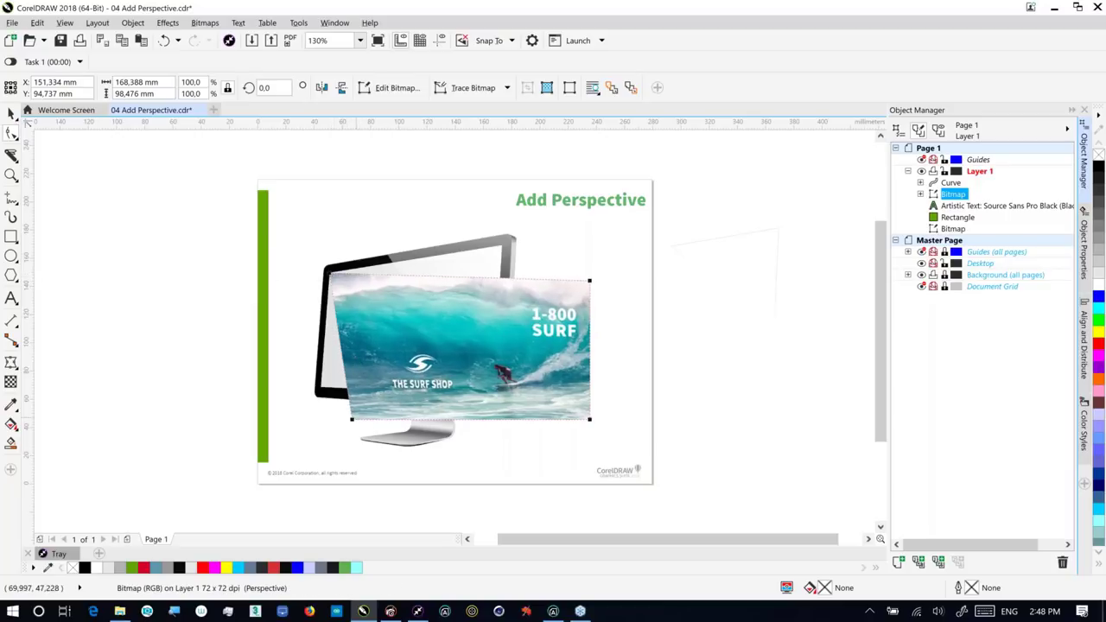
pyautogui.moveTo(352, 419); pyautogui.dragTo(316, 396)
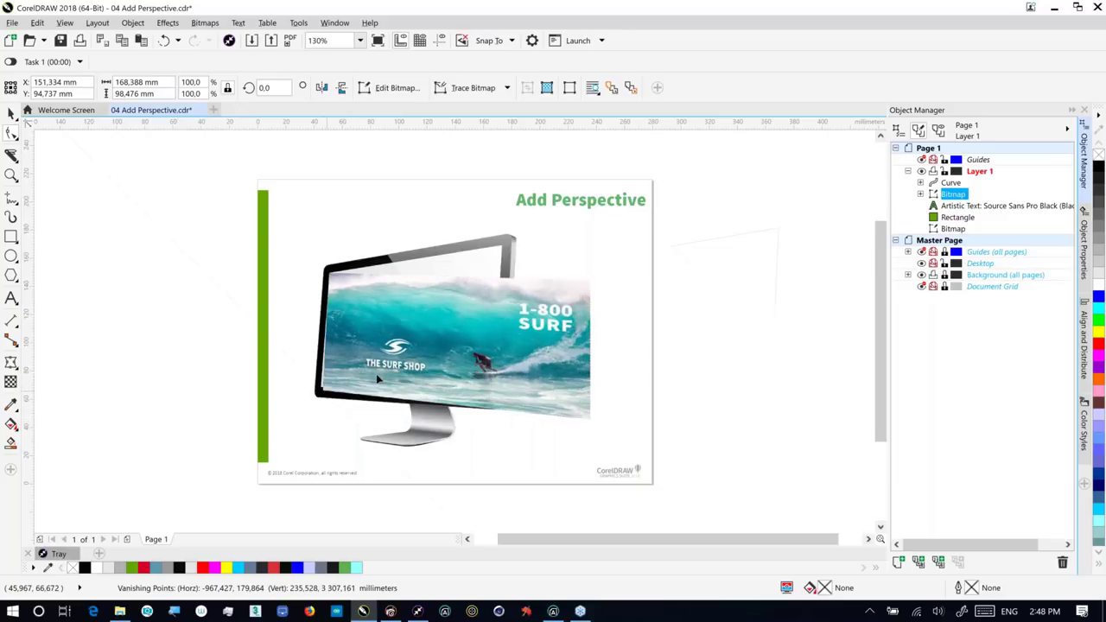
pyautogui.moveTo(589, 280); pyautogui.dragTo(502, 251)
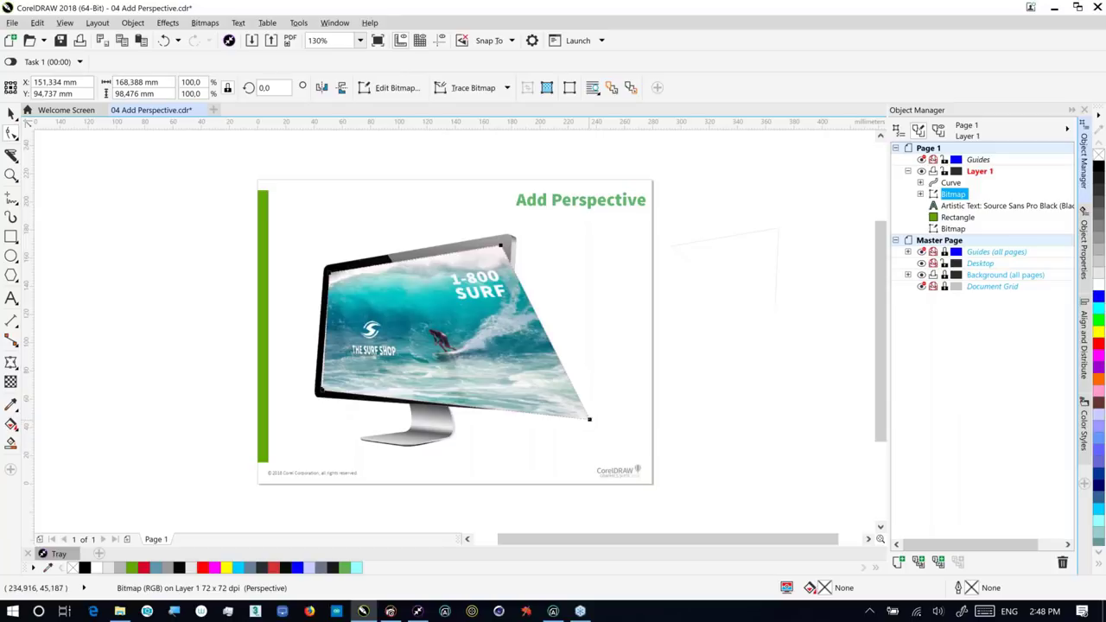
pyautogui.moveTo(585, 419)
pyautogui.mouseDown()
pyautogui.moveTo(468, 365)
pyautogui.moveTo(497, 394)
pyautogui.mouseUp()
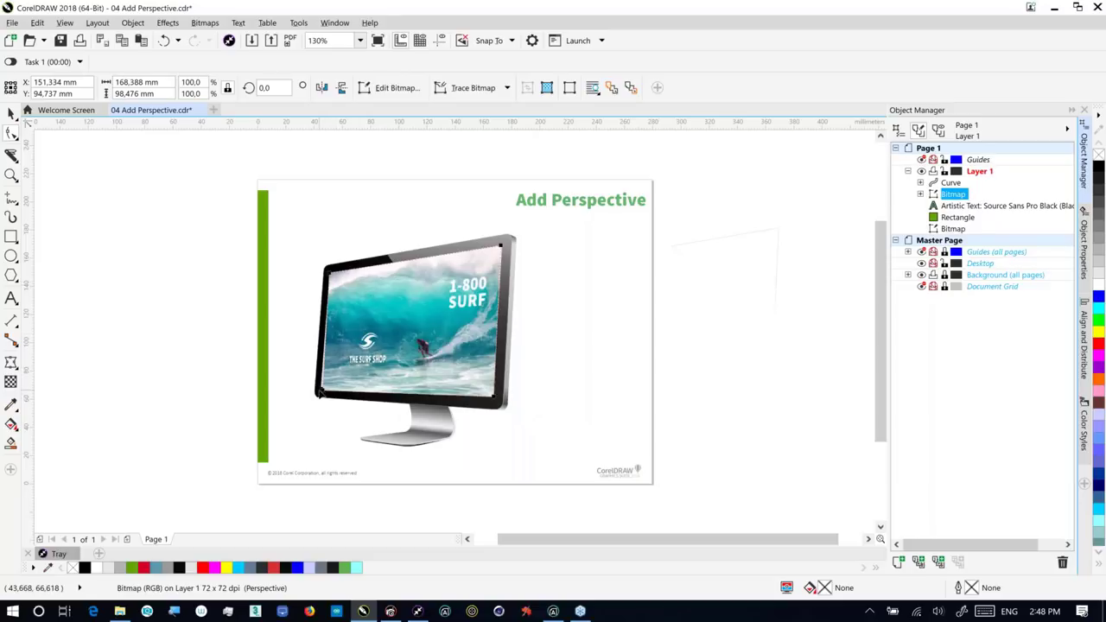
pyautogui.moveTo(318, 387); pyautogui.dragTo(319, 388)
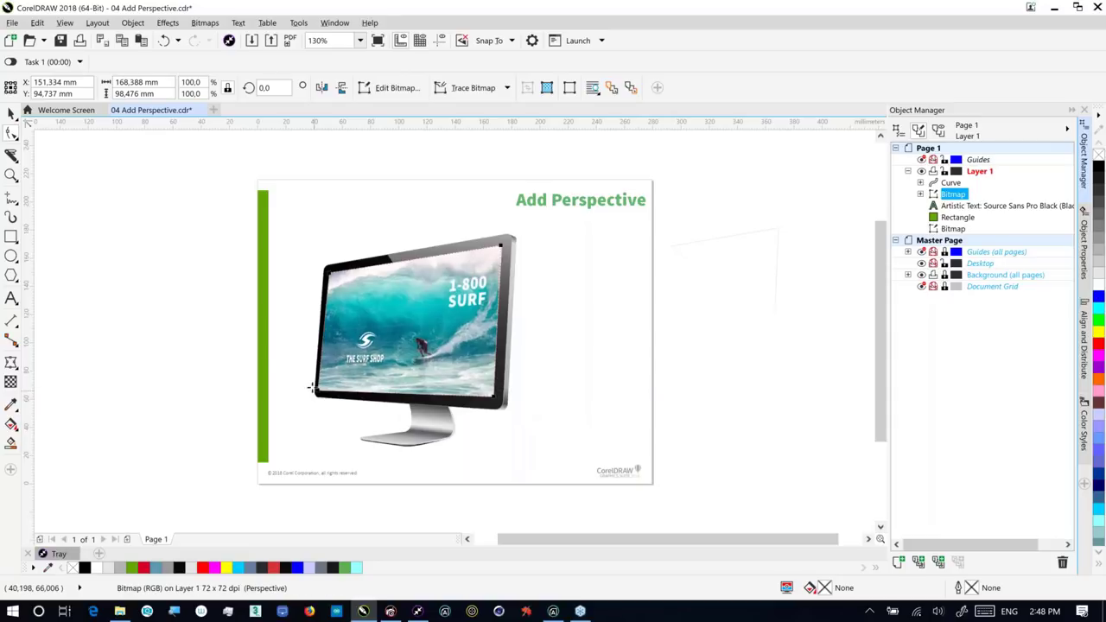
pyautogui.click(273, 356)
pyautogui.click(268, 192)
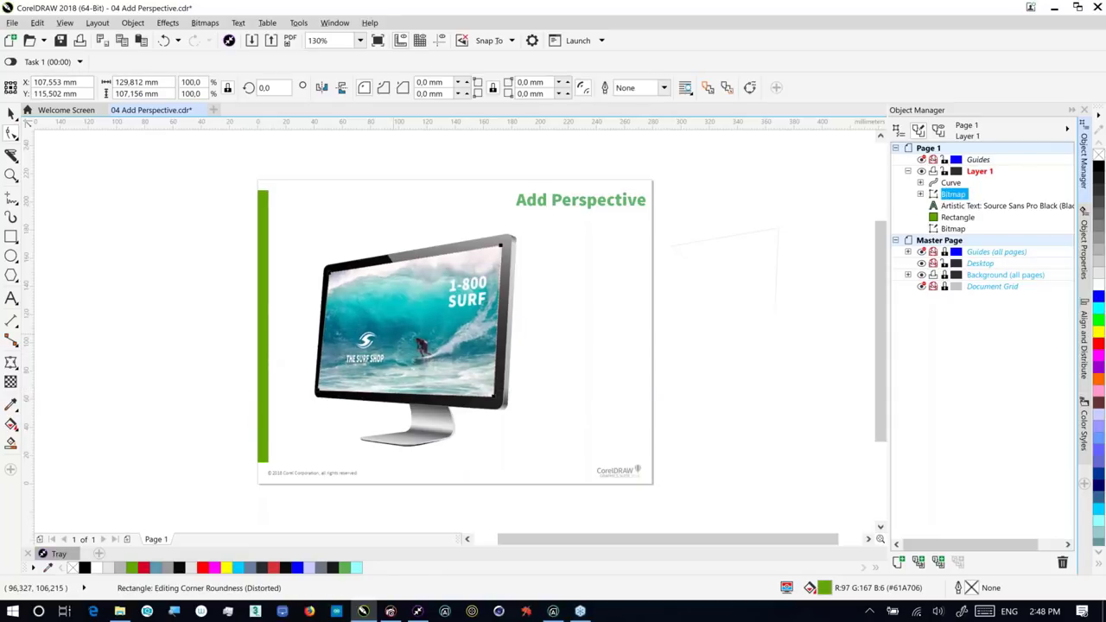
# - Apply a uniform transparency of 50 to the surf bitmap on the monitor's screen
pyautogui.click(11, 383)
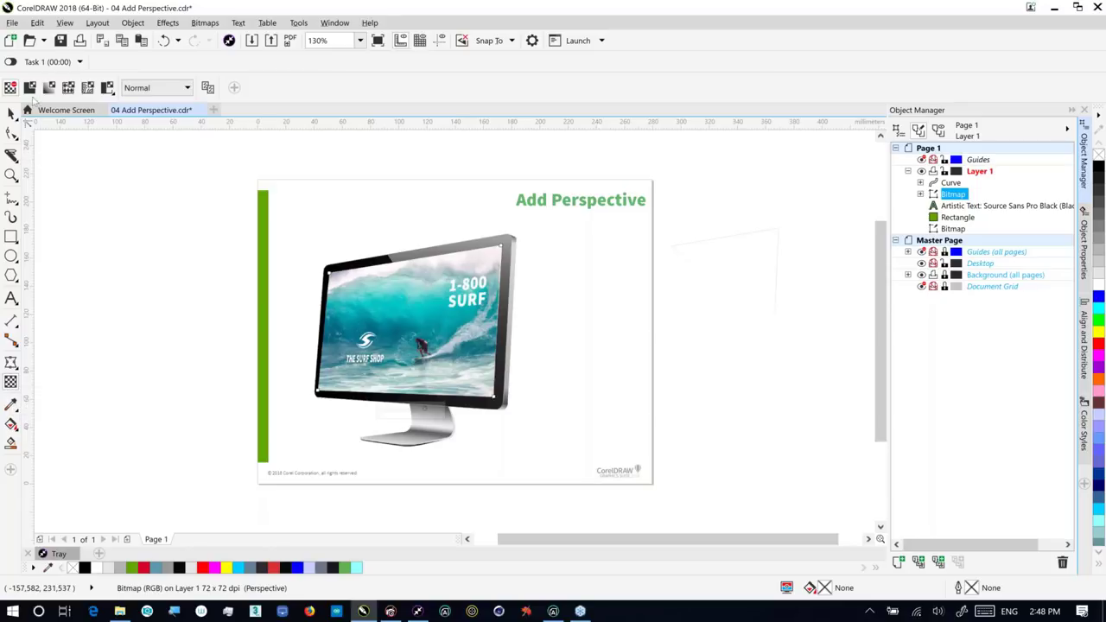
pyautogui.click(29, 89)
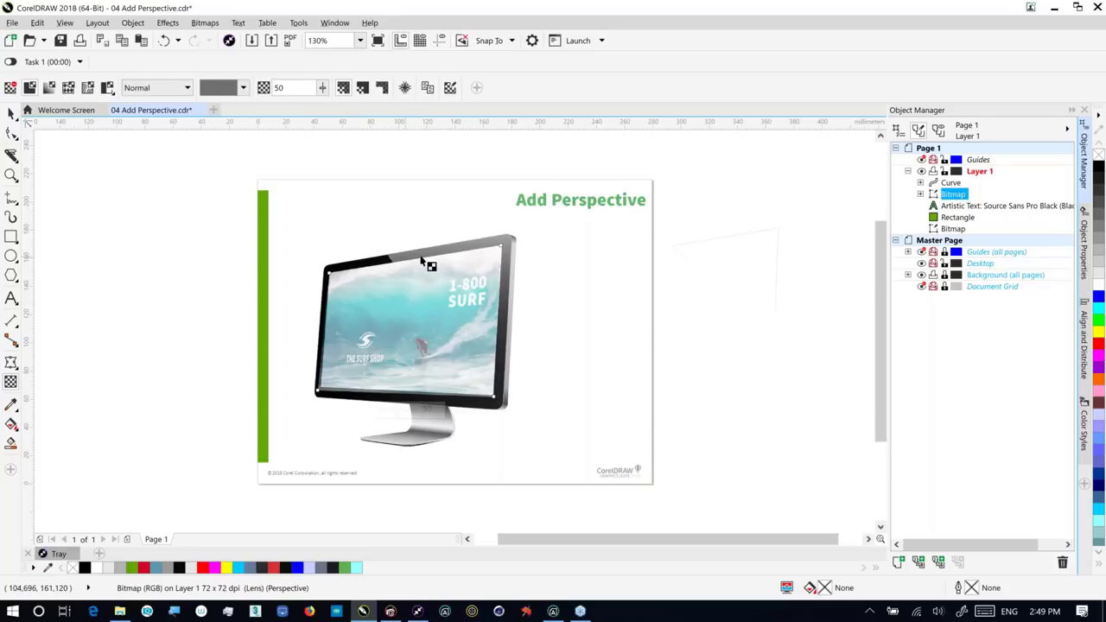
pyautogui.click(654, 303)
pyautogui.click(643, 297)
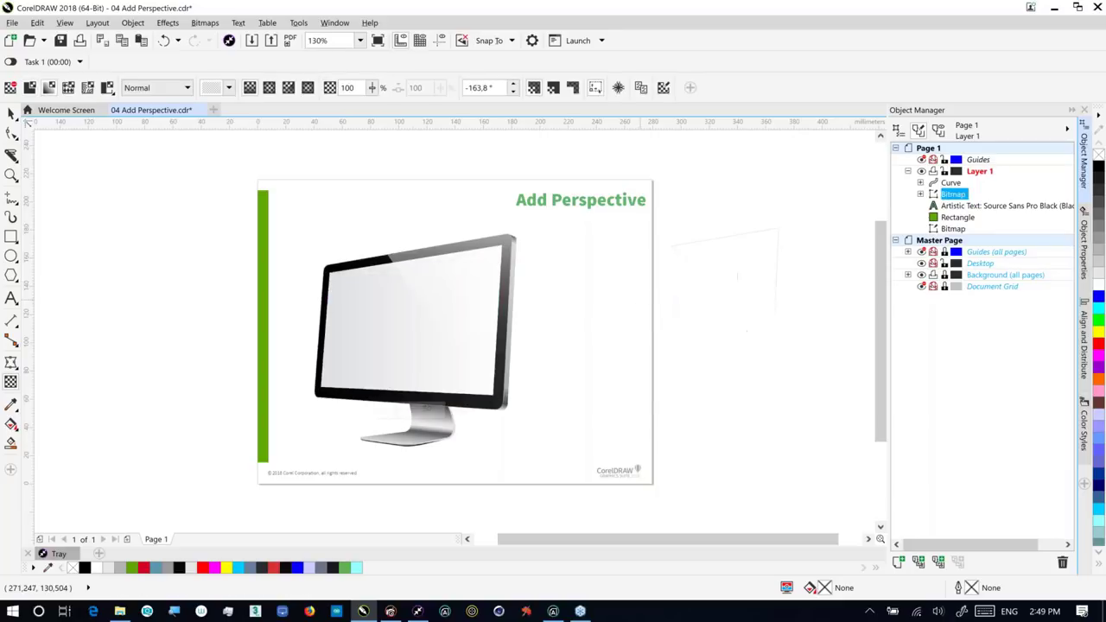
# - Move the faint reflection curve from beside the page onto the right part of the monitor's screen
pyautogui.click(10, 113)
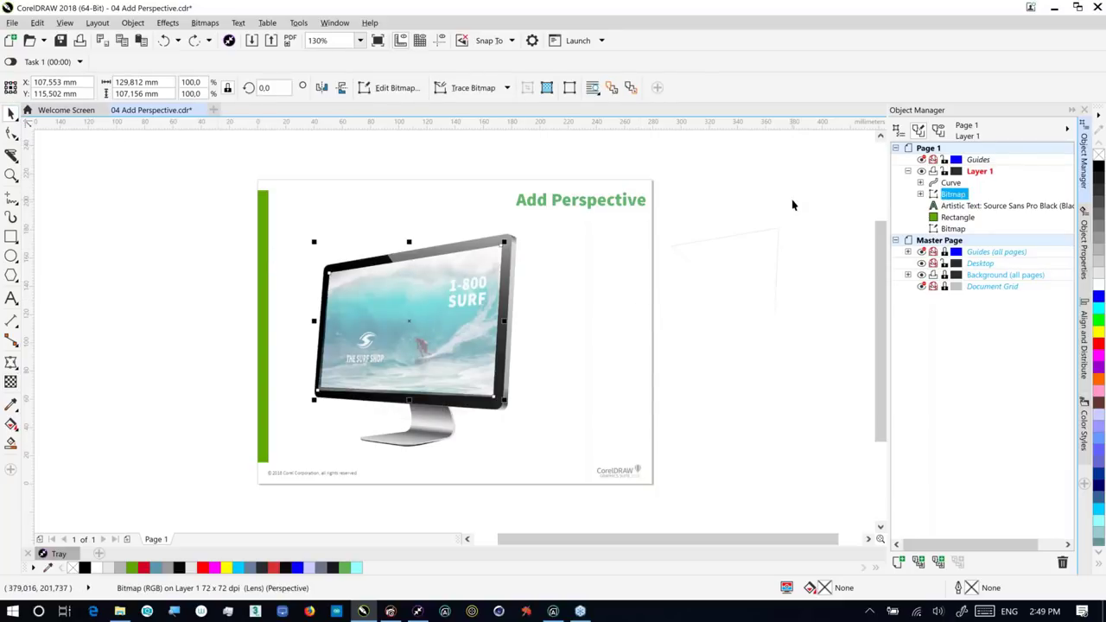
pyautogui.click(773, 270)
pyautogui.moveTo(765, 264); pyautogui.dragTo(485, 290)
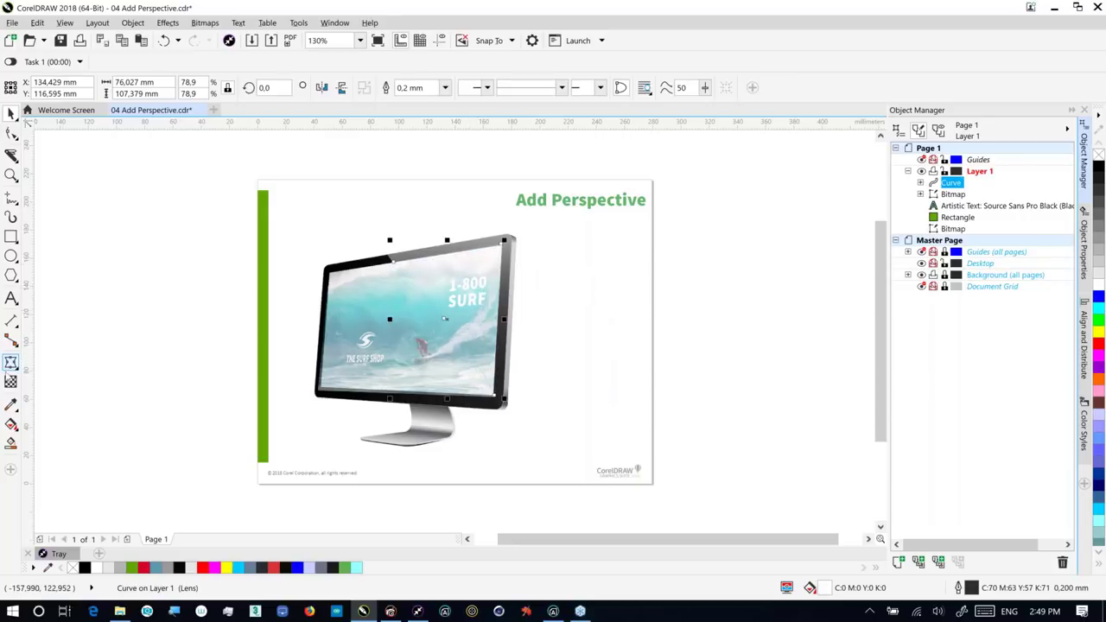
# - Set the upper node of the reflection curve's fountain transparency to 23, and undo the accidental change of gradient direction
pyautogui.click(10, 381)
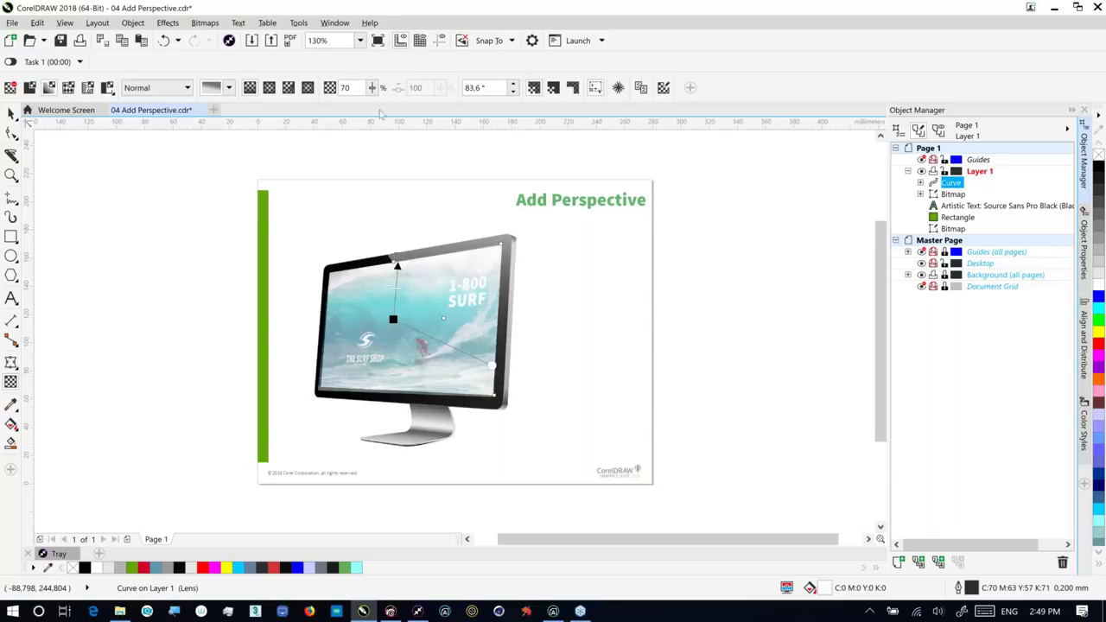
pyautogui.click(397, 259)
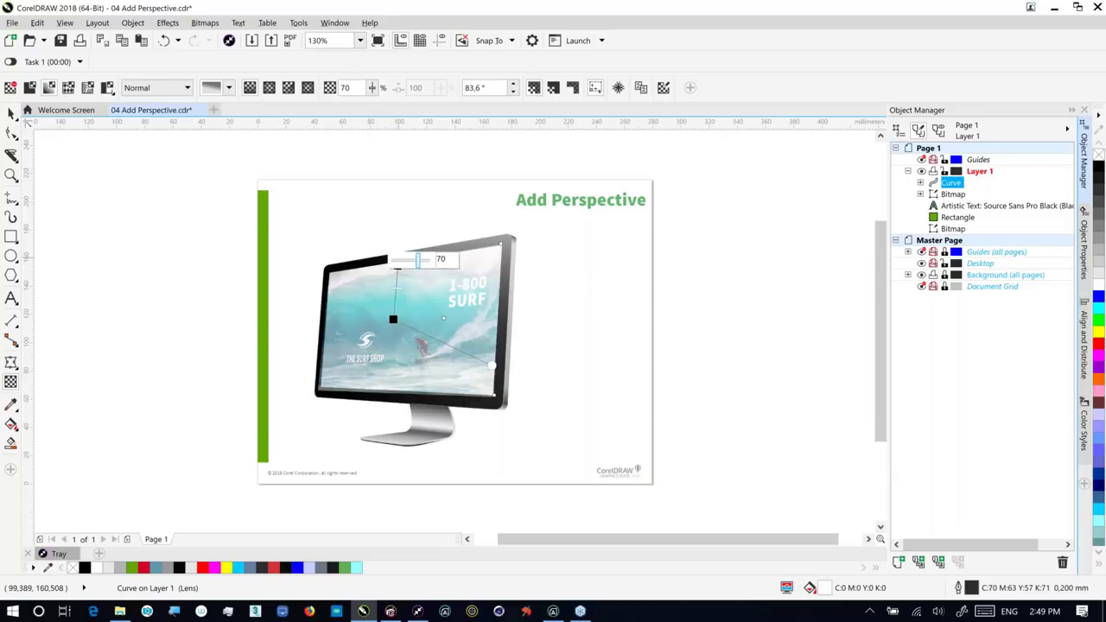
pyautogui.click(397, 261)
pyautogui.moveTo(396, 260); pyautogui.dragTo(383, 239)
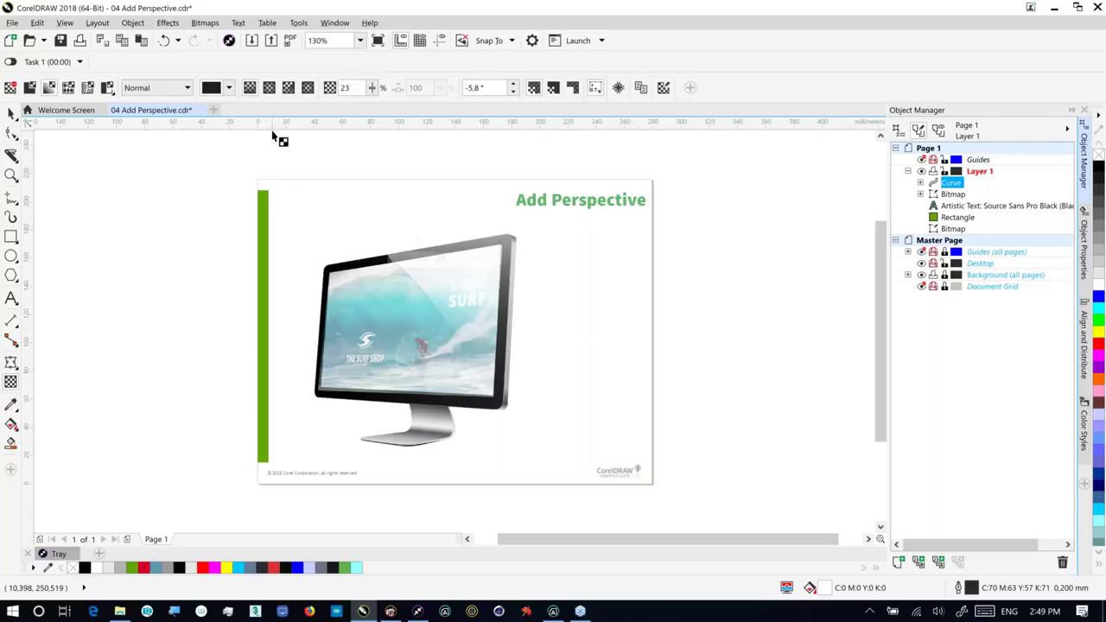
pyautogui.hotkey('ctrl', 'z')
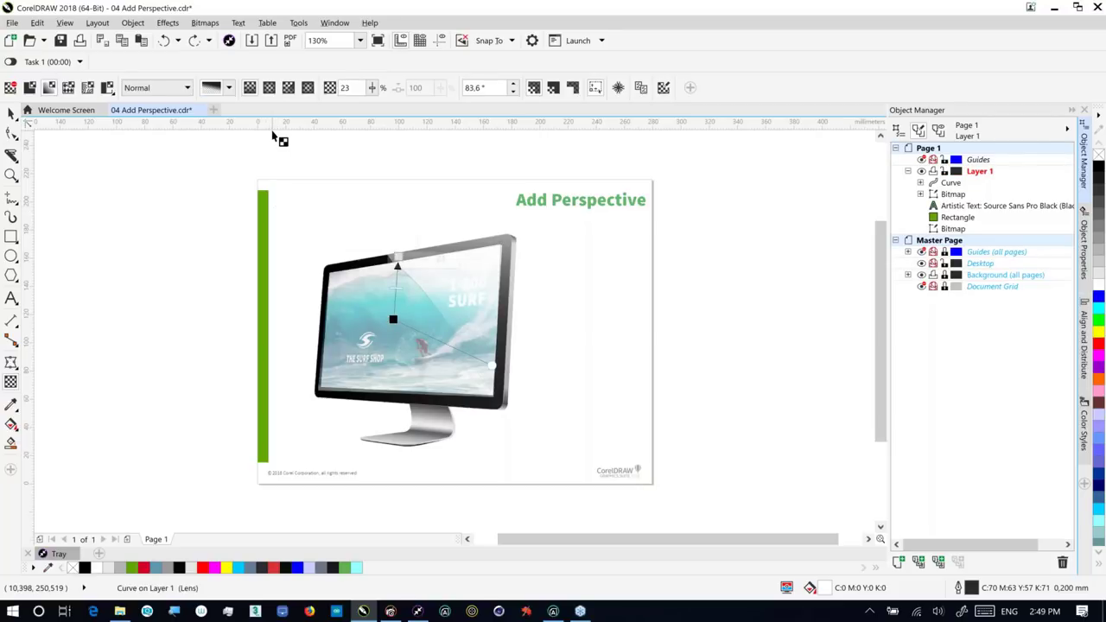
# - Close the 04 Add Perspective document without saving and open 05 Bitmap envelopes from the 02 Corel for Signage Pros folder
pyautogui.press('Escape')
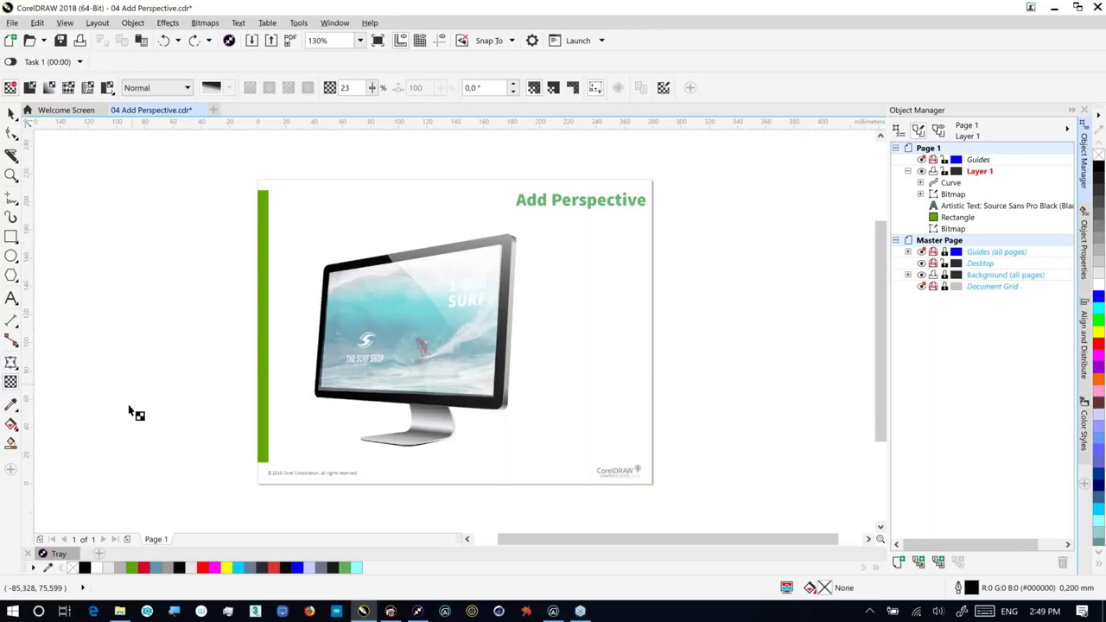
pyautogui.click(199, 110)
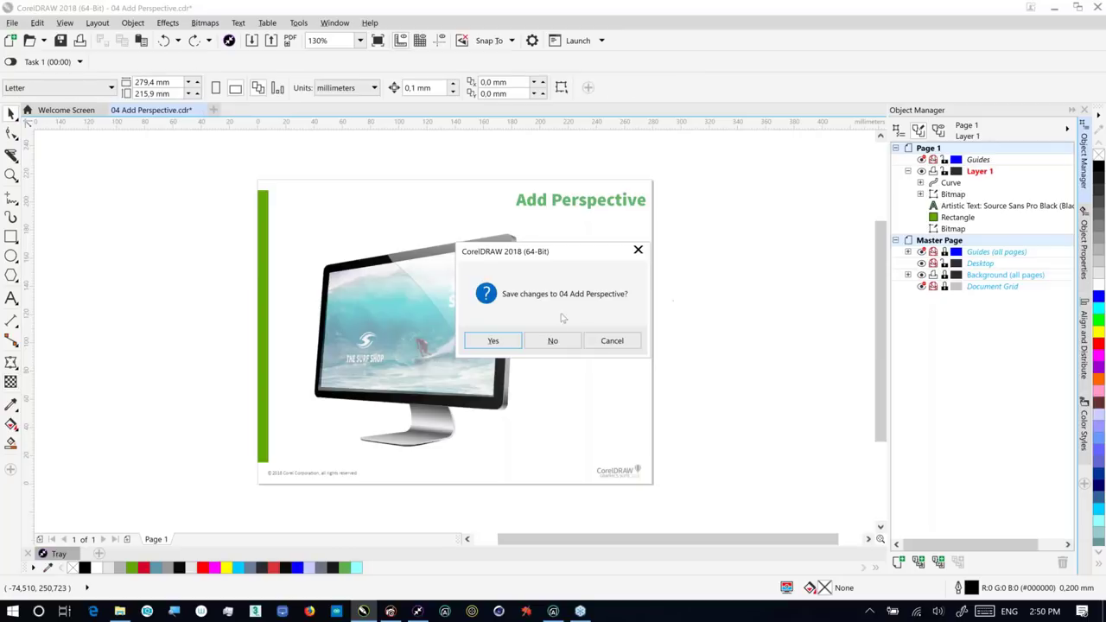
pyautogui.click(553, 340)
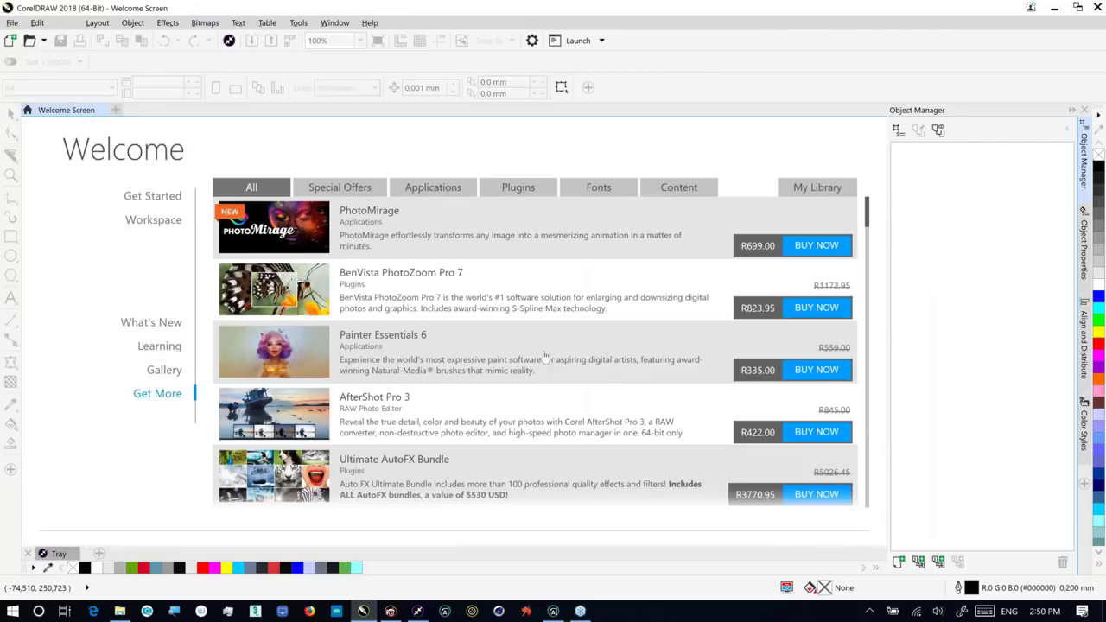
pyautogui.click(120, 611)
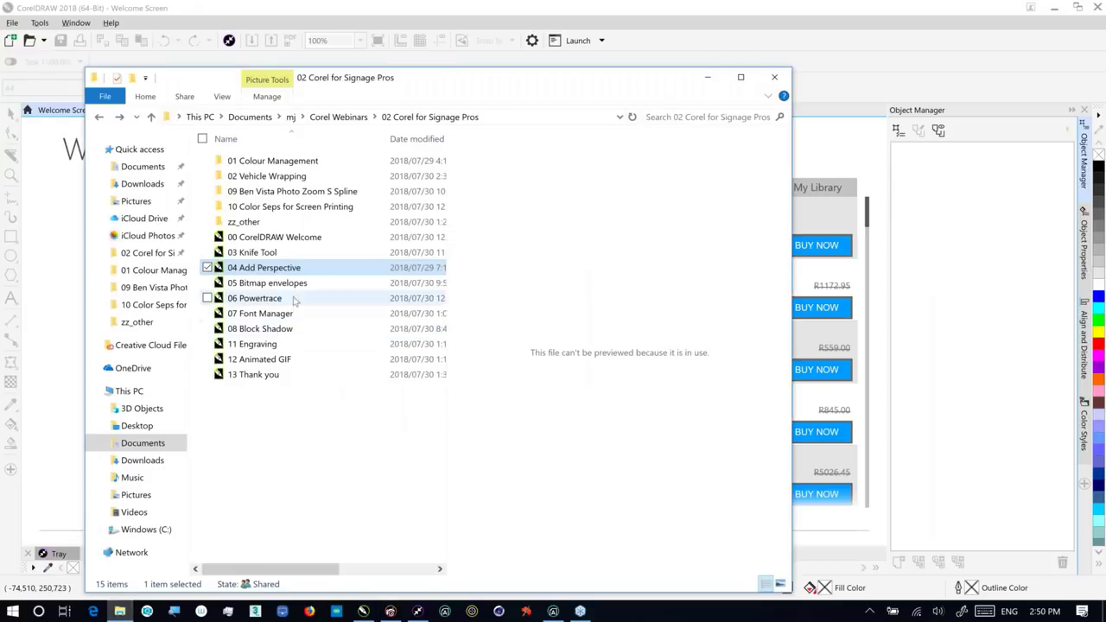
pyautogui.click(293, 287)
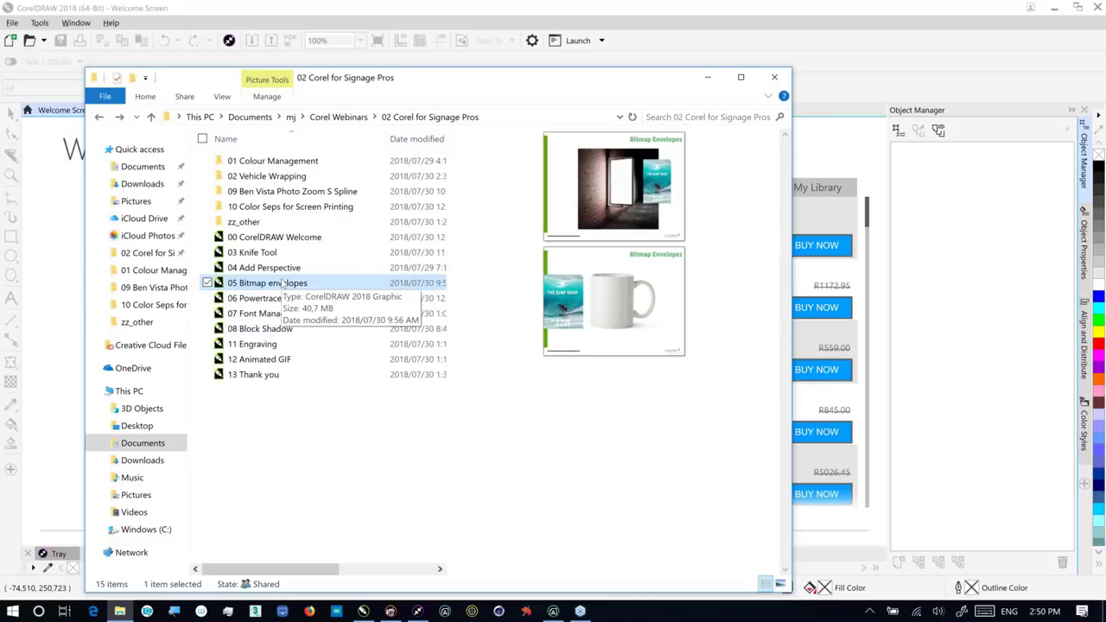
pyautogui.doubleClick(283, 287)
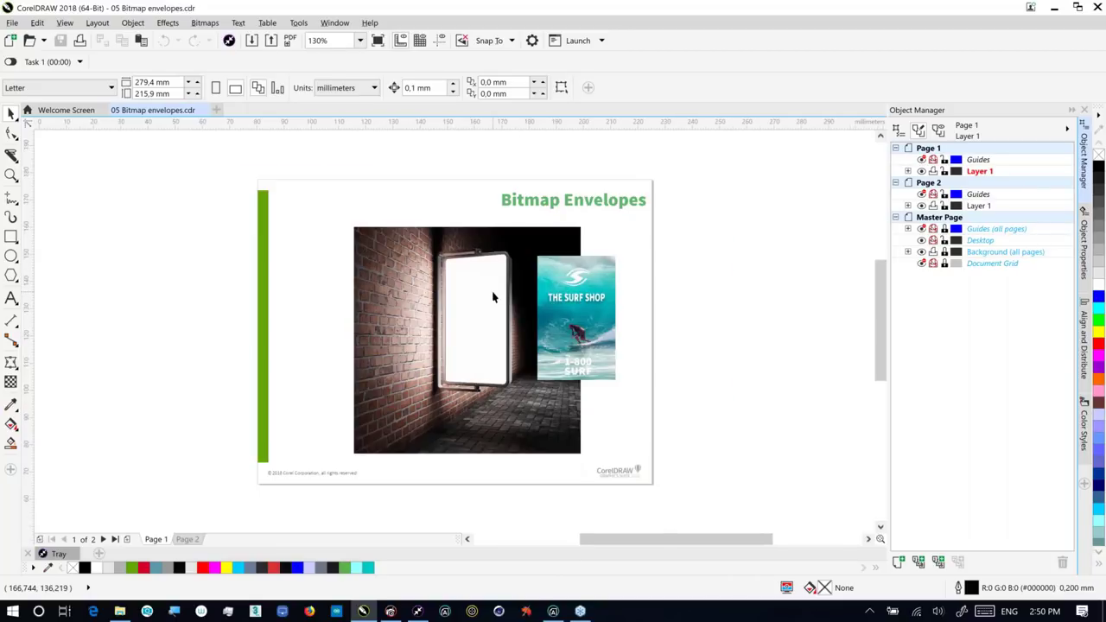
# - Move the Surf Shop poster bitmap over the white panel of the sign on the brick wall
pyautogui.scroll(2, 494, 297)
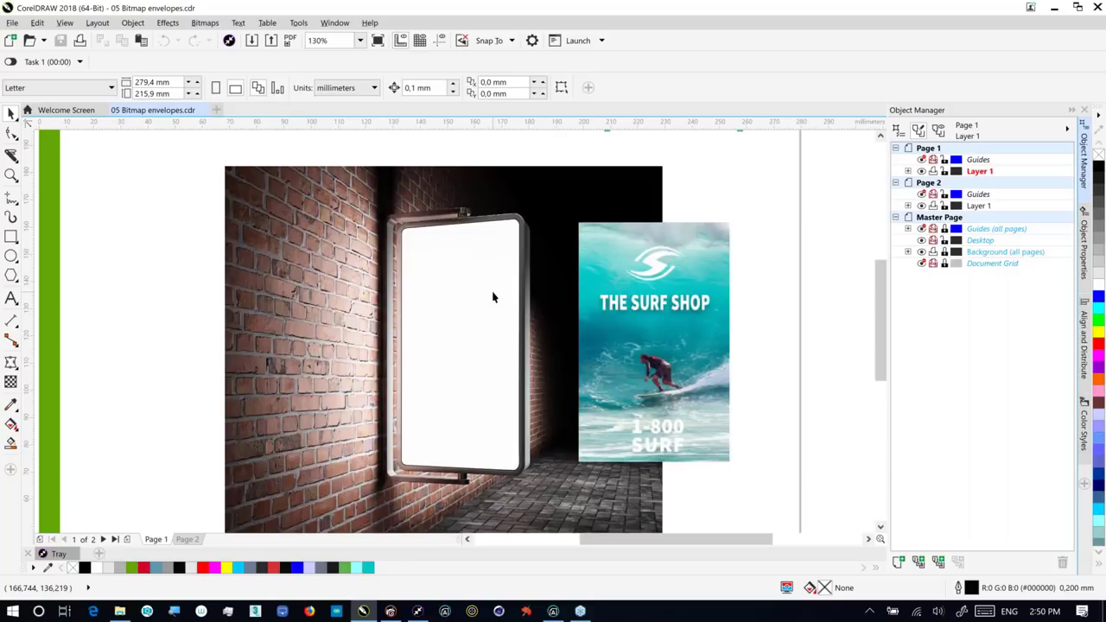
pyautogui.scroll(5, 493, 297)
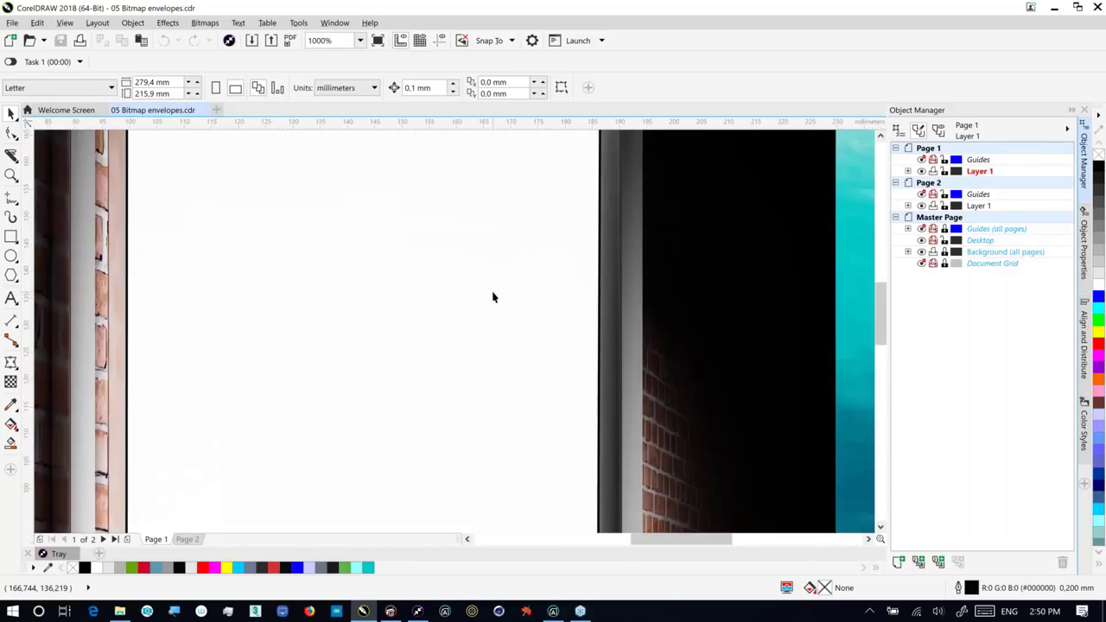
pyautogui.click(598, 308)
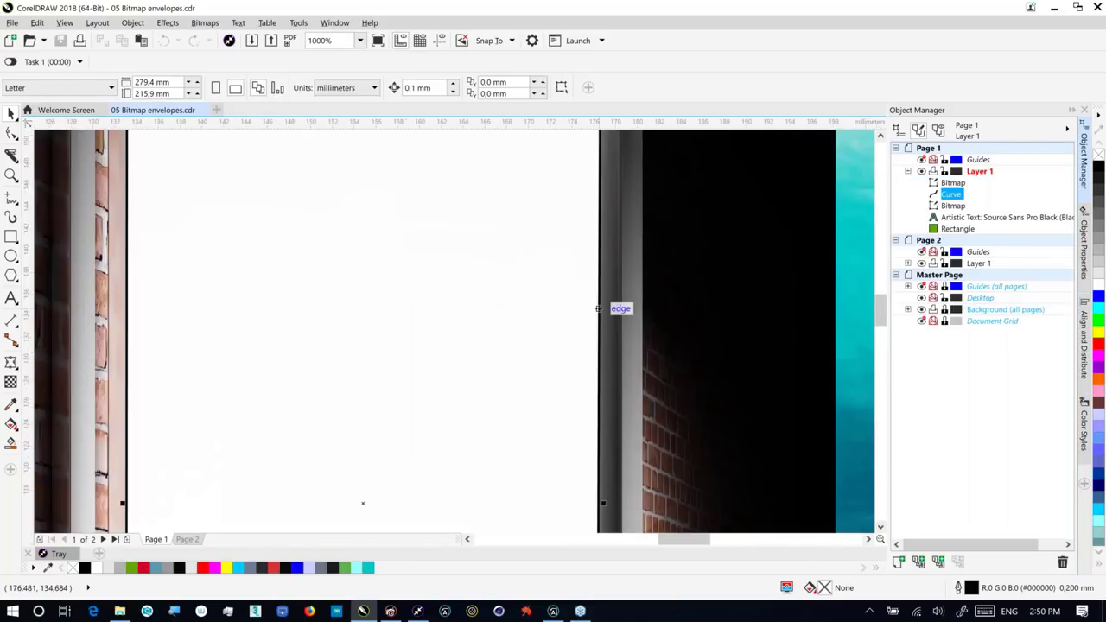
pyautogui.scroll(-4, 531, 350)
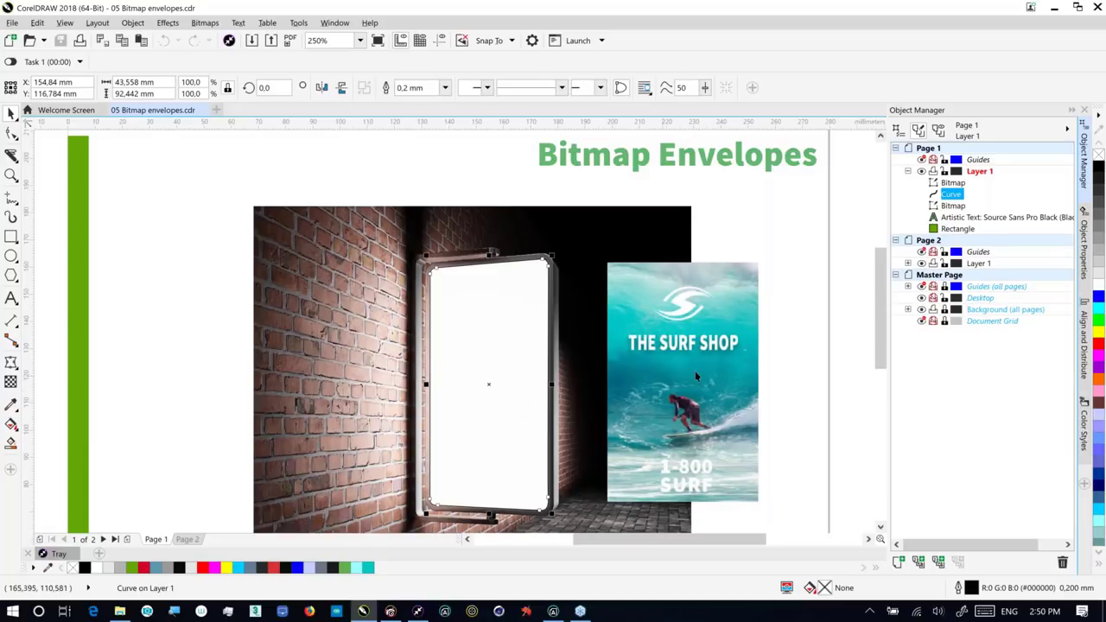
pyautogui.press('Tab')
pyautogui.press('Left')
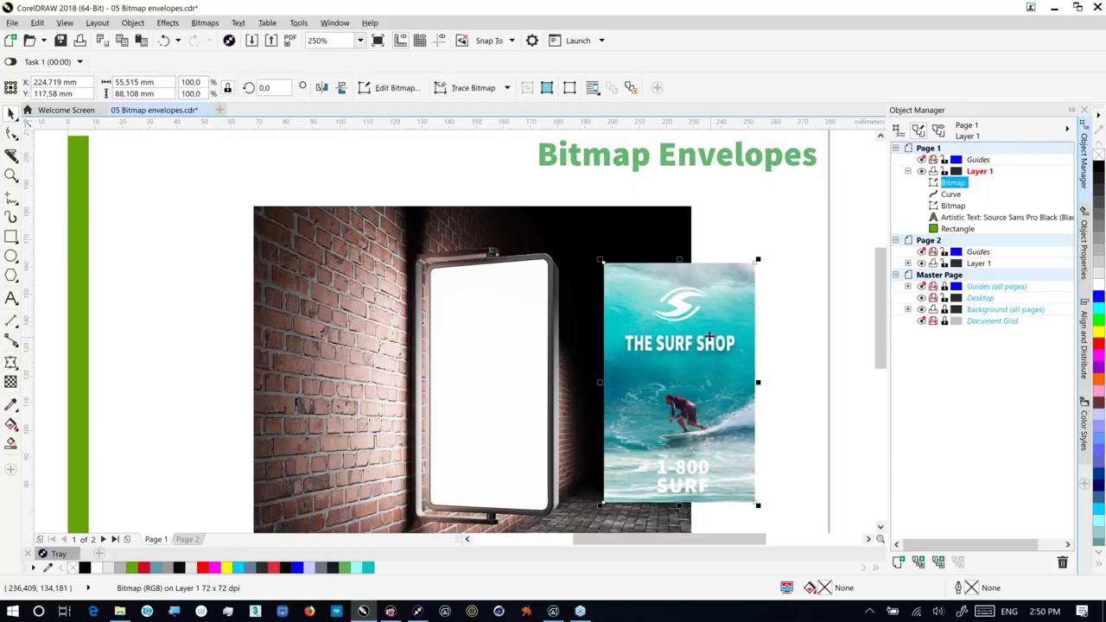
pyautogui.moveTo(650, 353); pyautogui.dragTo(524, 339)
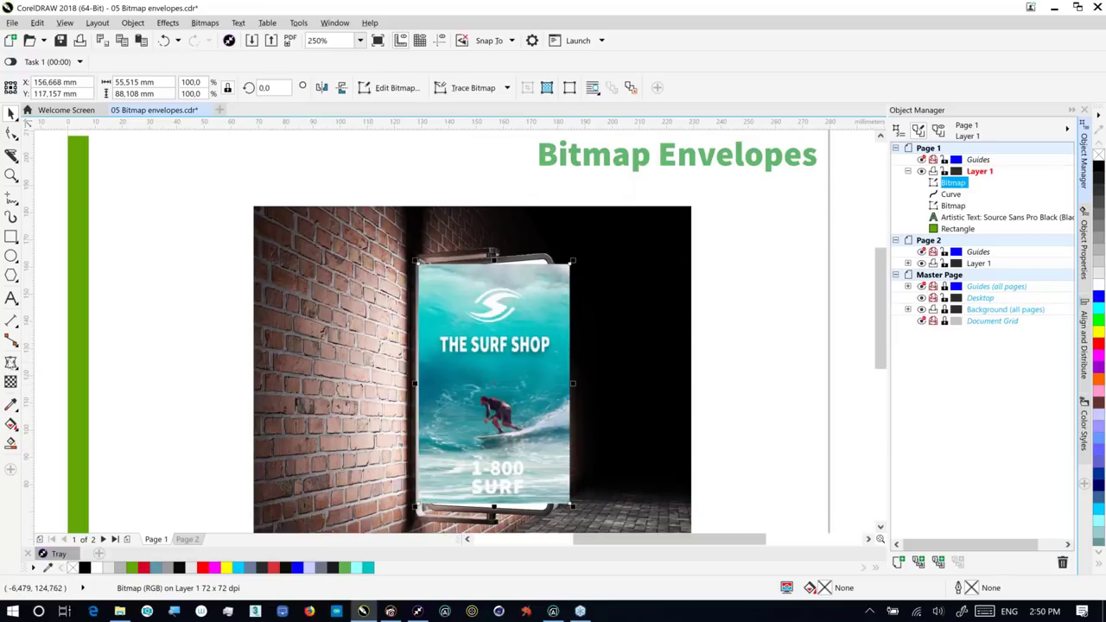
# - Try to shape the poster bitmap with an envelope created from the sign panel's curve, and undo it
pyautogui.click(12, 363)
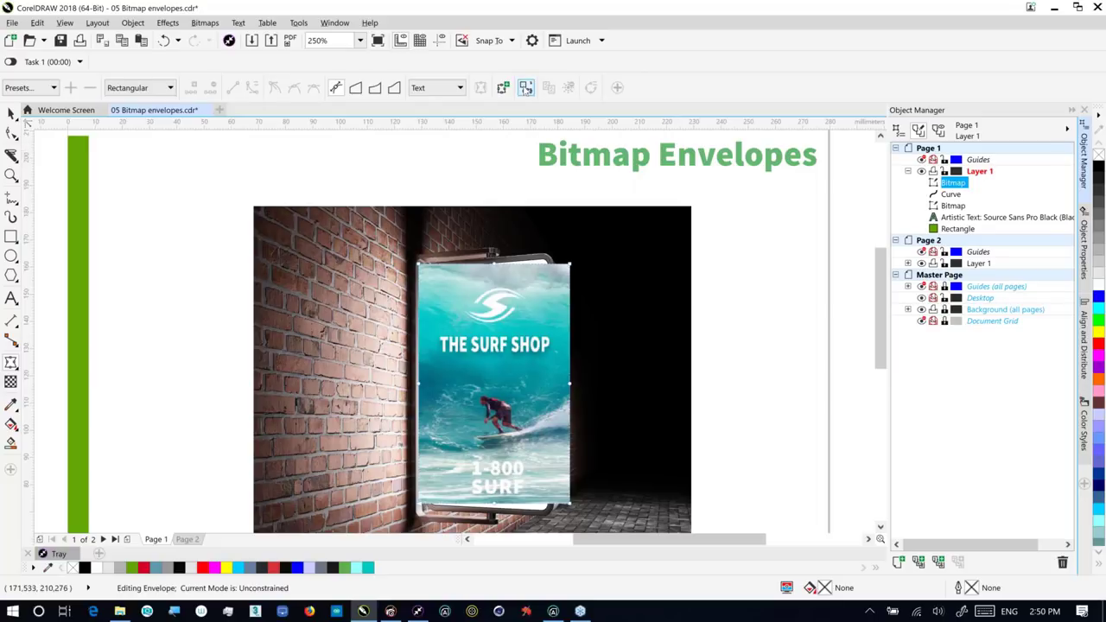
pyautogui.click(525, 88)
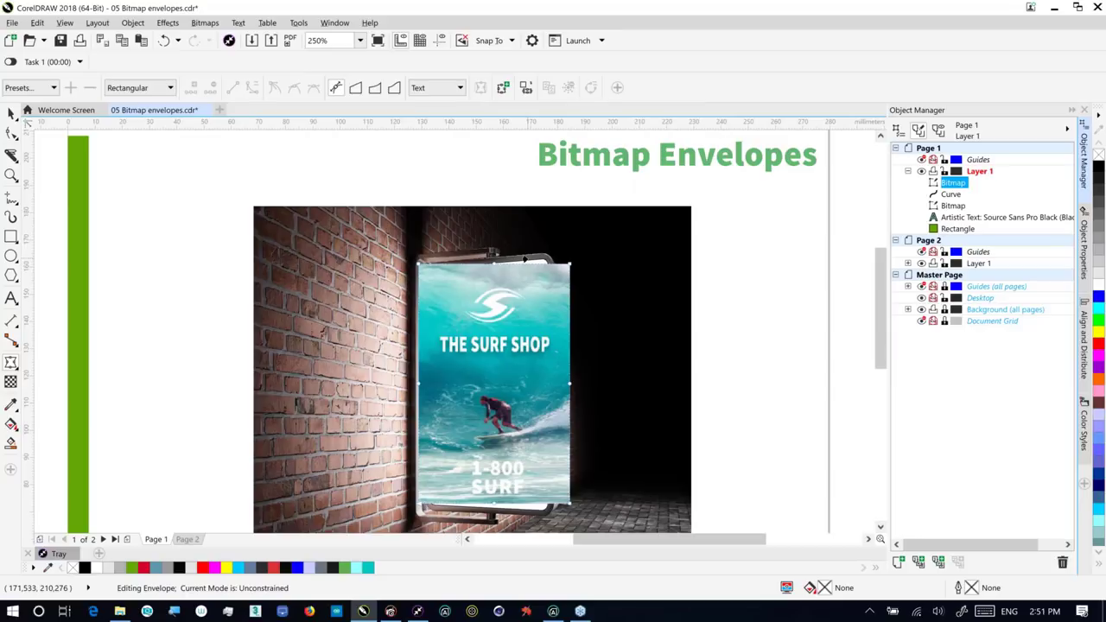
pyautogui.click(525, 260)
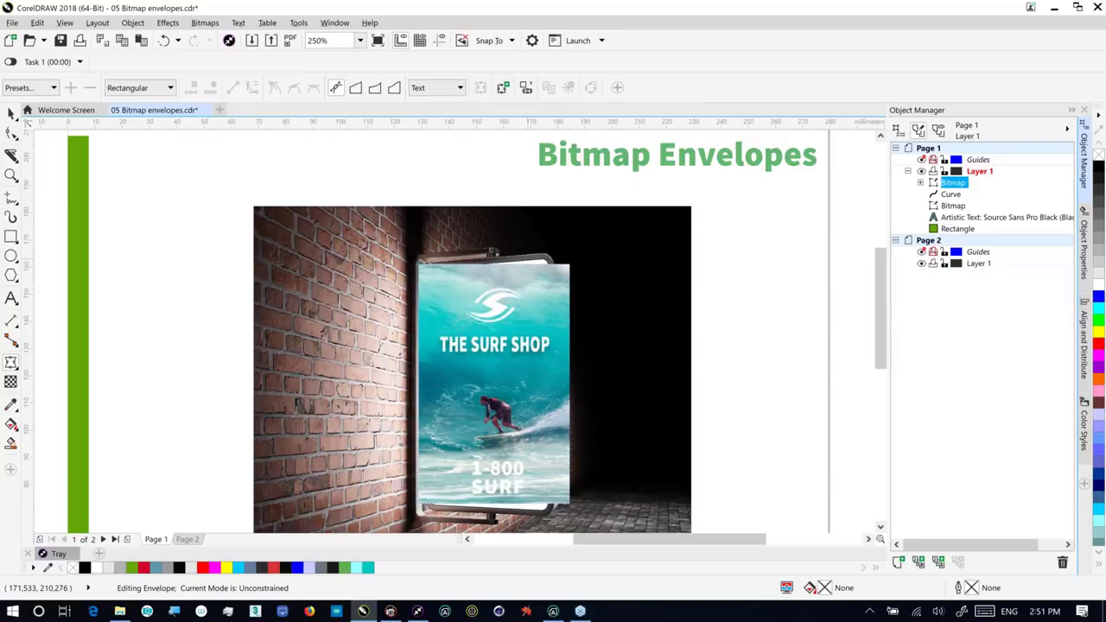
pyautogui.hotkey('ctrl', 'z')
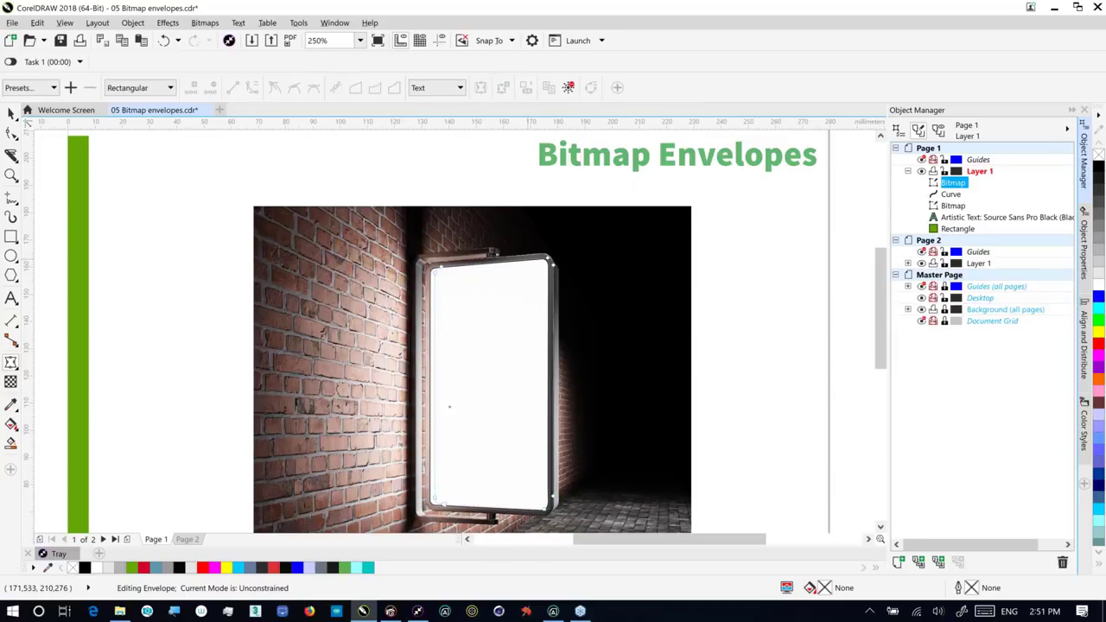
pyautogui.hotkey('ctrl', 'z')
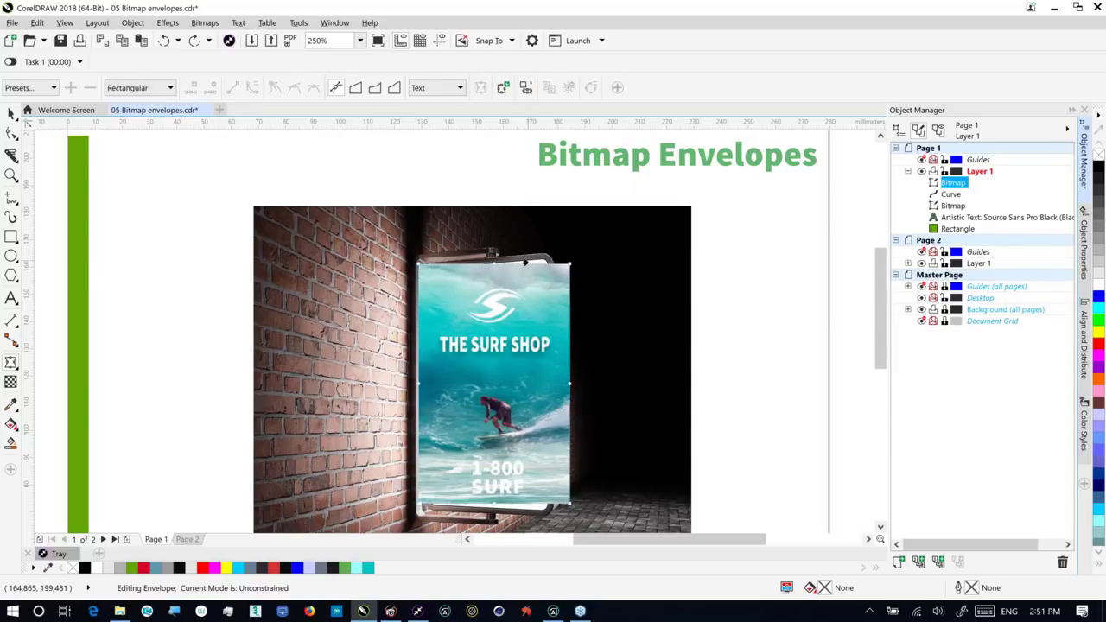
pyautogui.moveTo(525, 261); pyautogui.dragTo(530, 269)
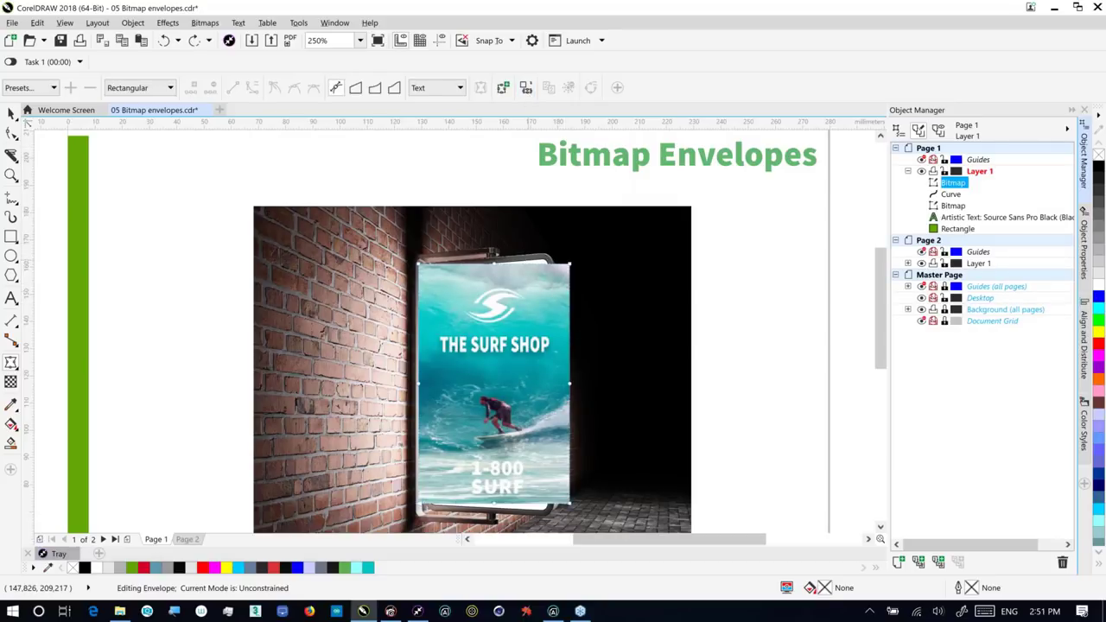
pyautogui.hotkey('ctrl', 'z')
pyautogui.click(952, 205)
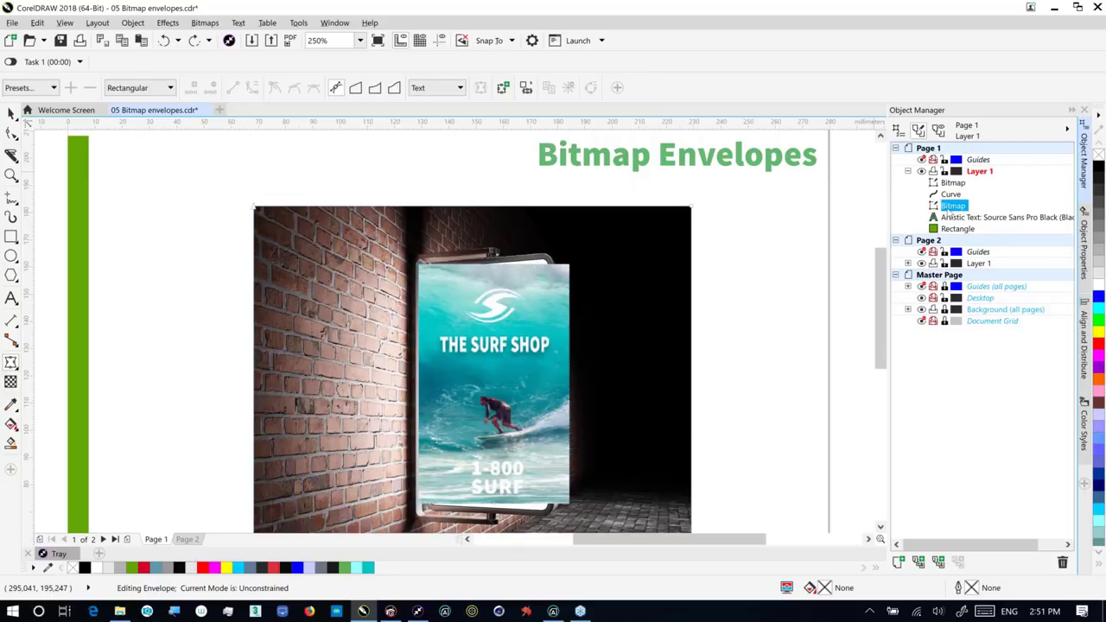
pyautogui.press('F10')
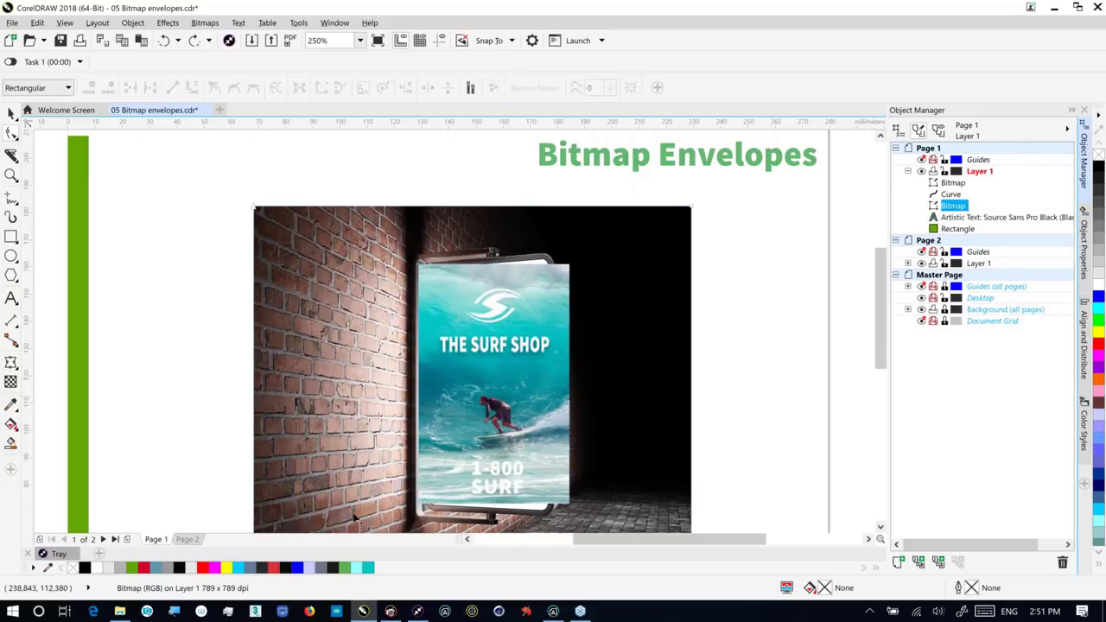
# - On page 2, move the Surf Shop bitmap onto the mug's body and widen it to about 86 mm at the side away from the handle
pyautogui.click(188, 539)
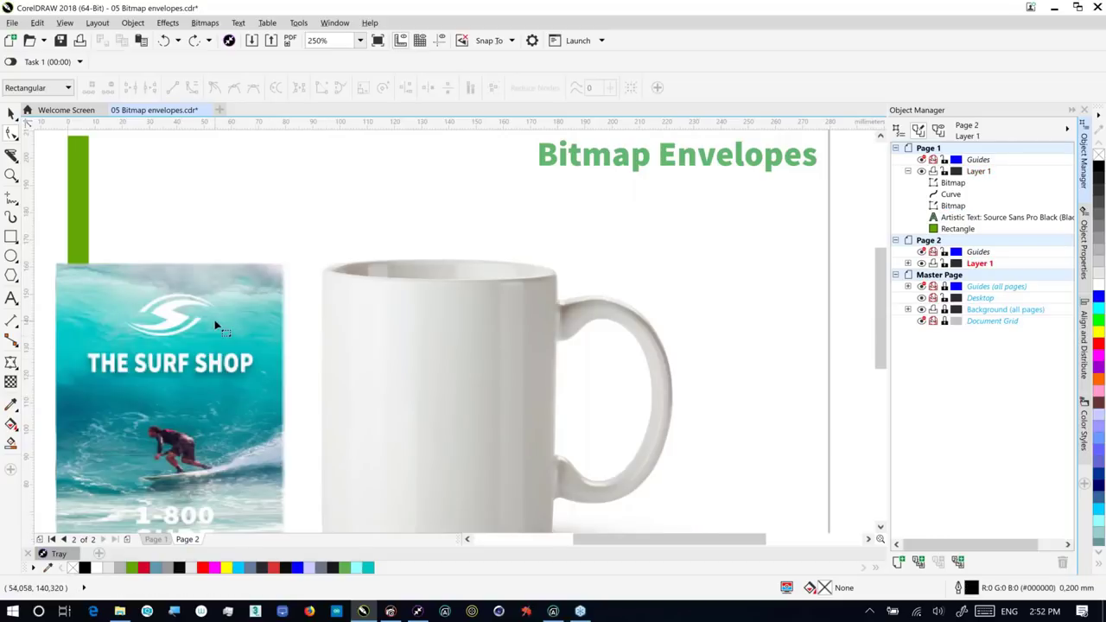
pyautogui.click(12, 113)
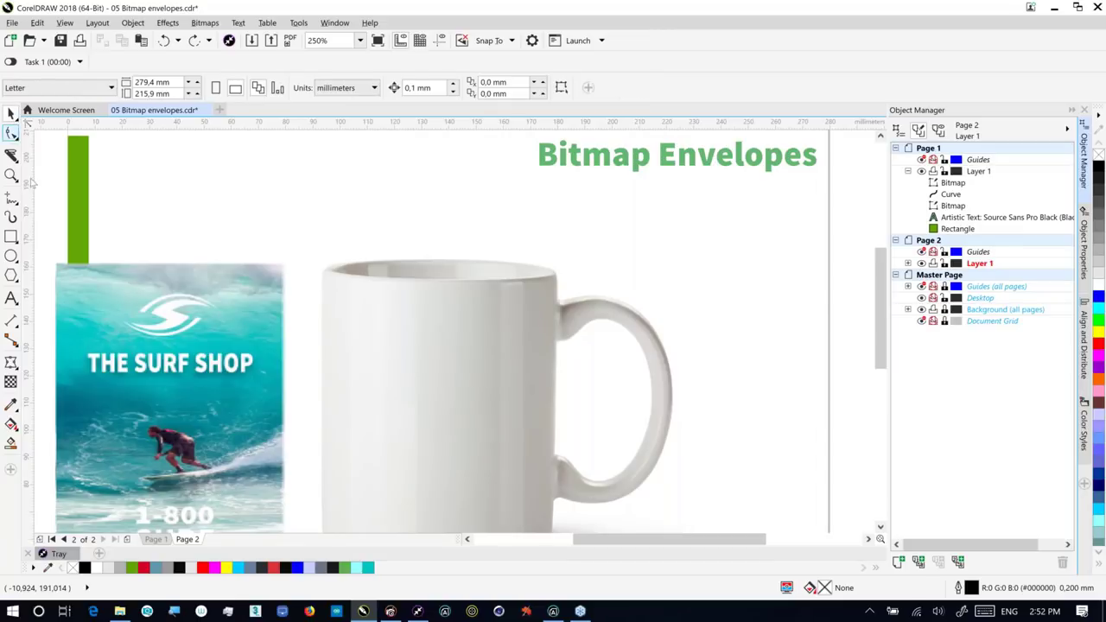
pyautogui.moveTo(130, 321); pyautogui.dragTo(395, 334)
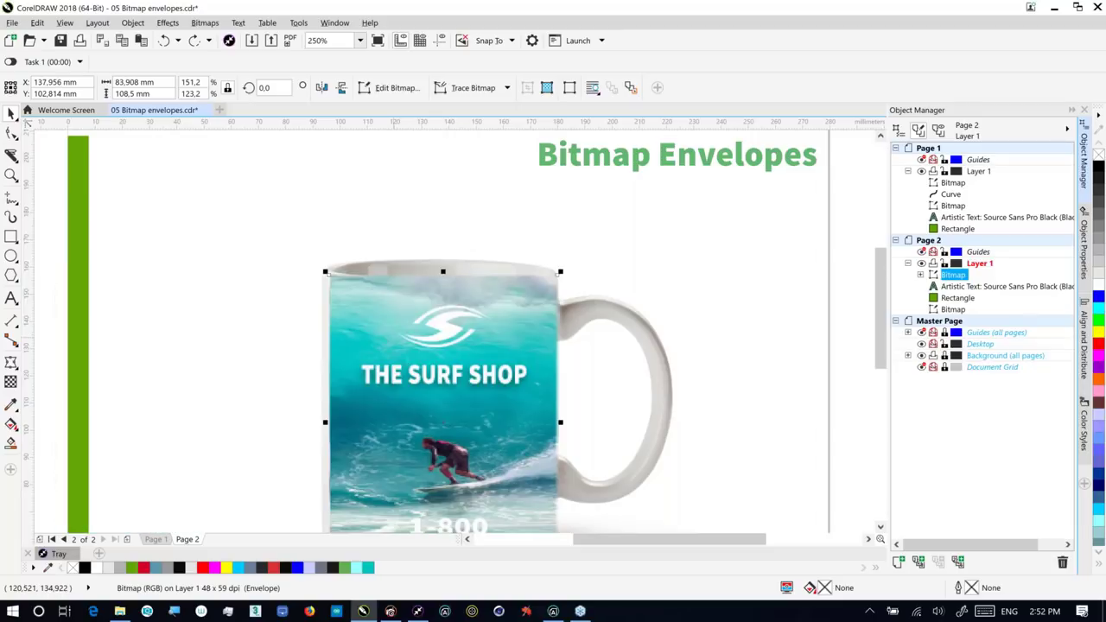
pyautogui.moveTo(325, 422); pyautogui.dragTo(317, 420)
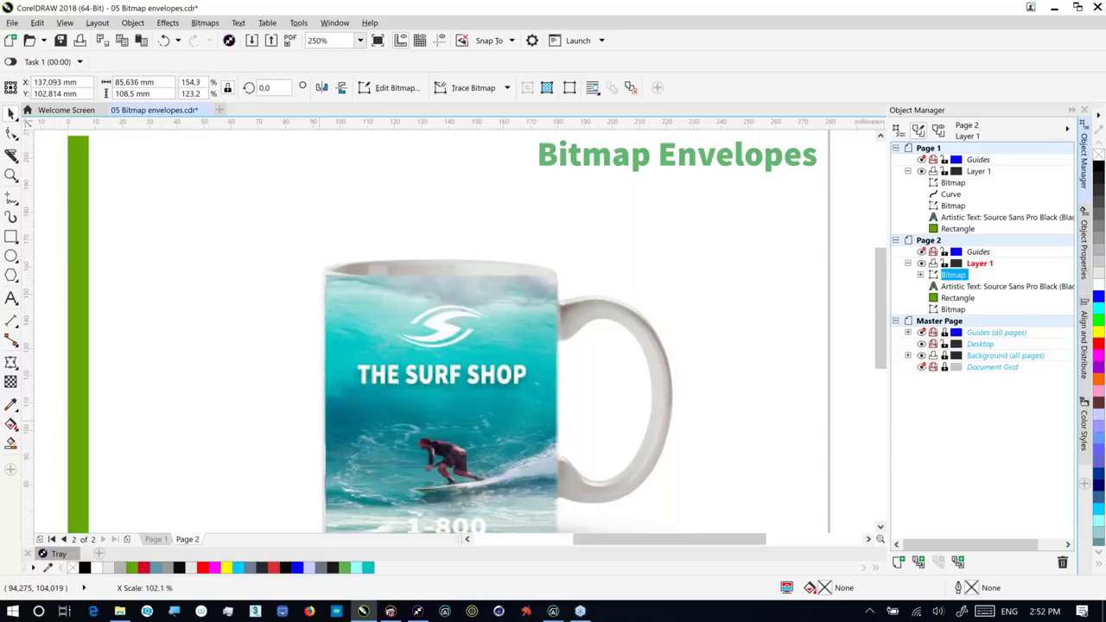
# - Use the Envelope tool on the surf bitmap to bend its upper edge along the mug's rim and fit the upper corner opposite the handle
pyautogui.click(12, 362)
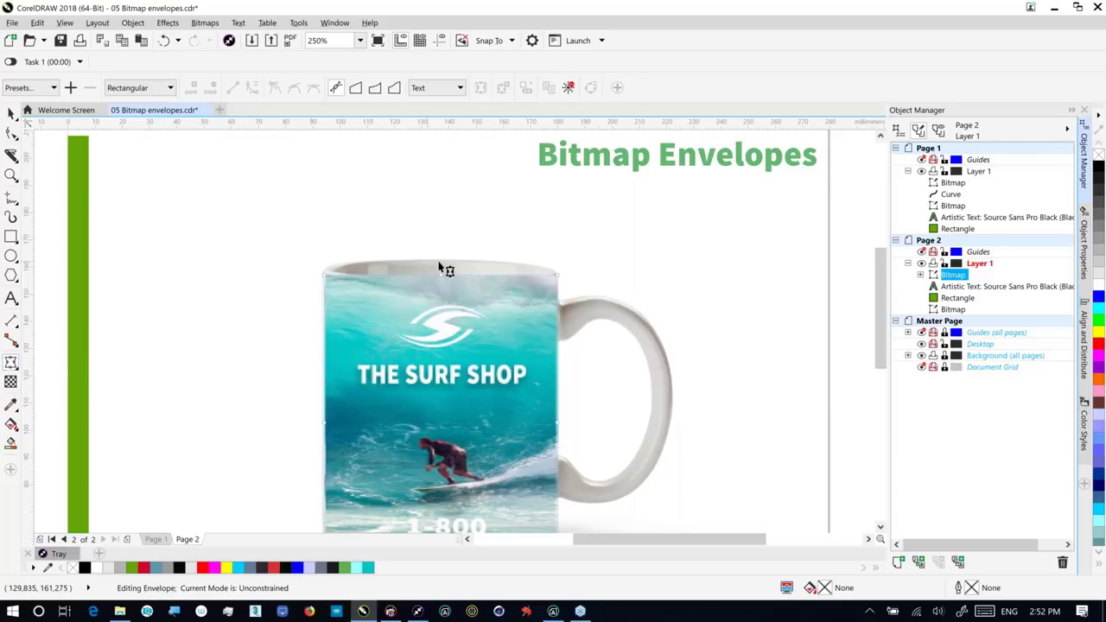
pyautogui.moveTo(441, 279); pyautogui.dragTo(442, 292)
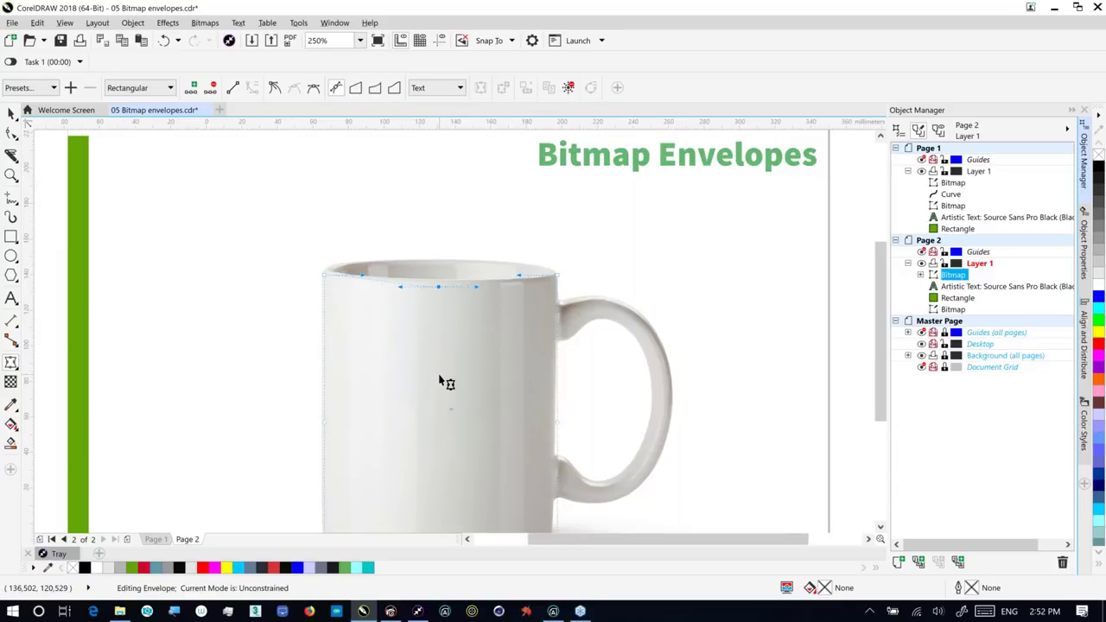
pyautogui.hotkey('shift', 'F4')
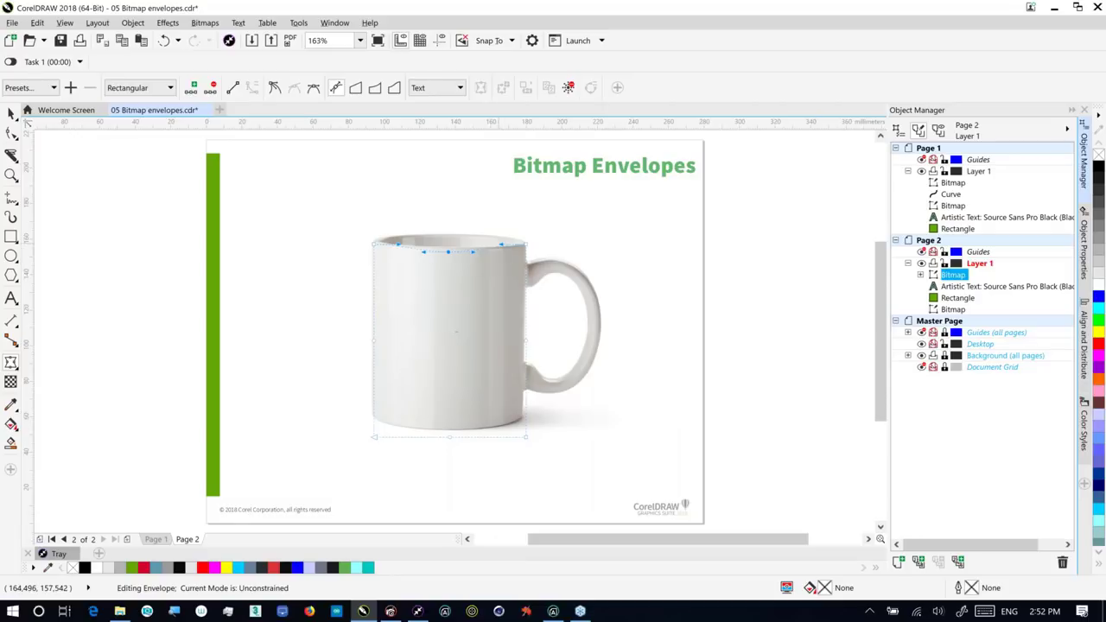
pyautogui.moveTo(502, 247); pyautogui.dragTo(505, 251)
pyautogui.moveTo(373, 250); pyautogui.dragTo(371, 243)
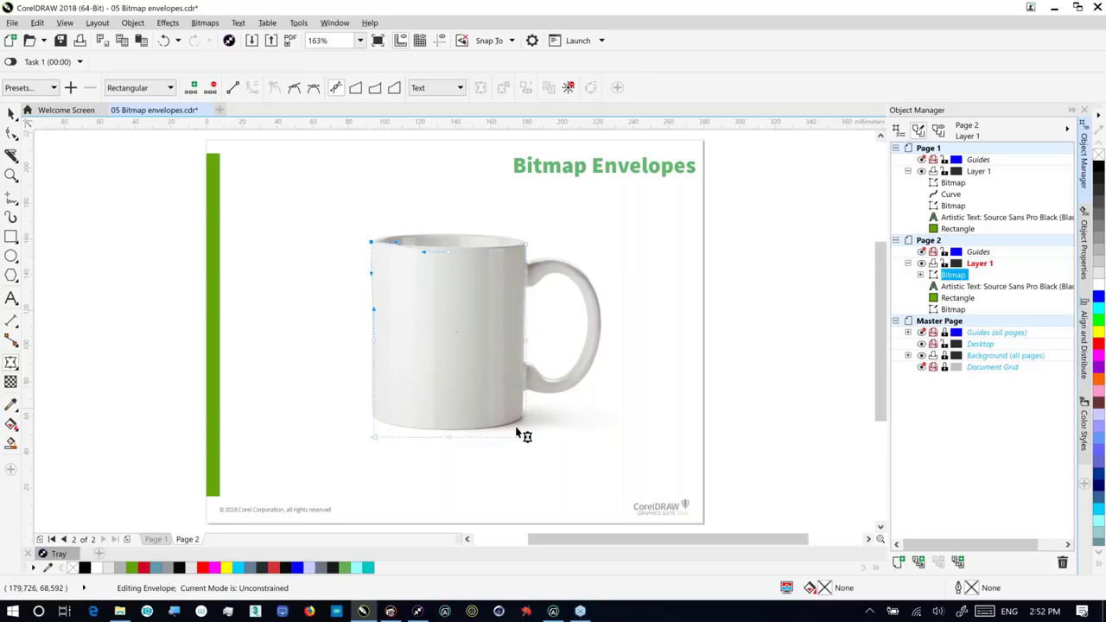
# - Pull the envelope's lower corner and middle nodes up so the bitmap's bottom edge follows the mug's curved base
pyautogui.moveTo(524, 437); pyautogui.dragTo(523, 420)
pyautogui.moveTo(455, 442); pyautogui.dragTo(453, 429)
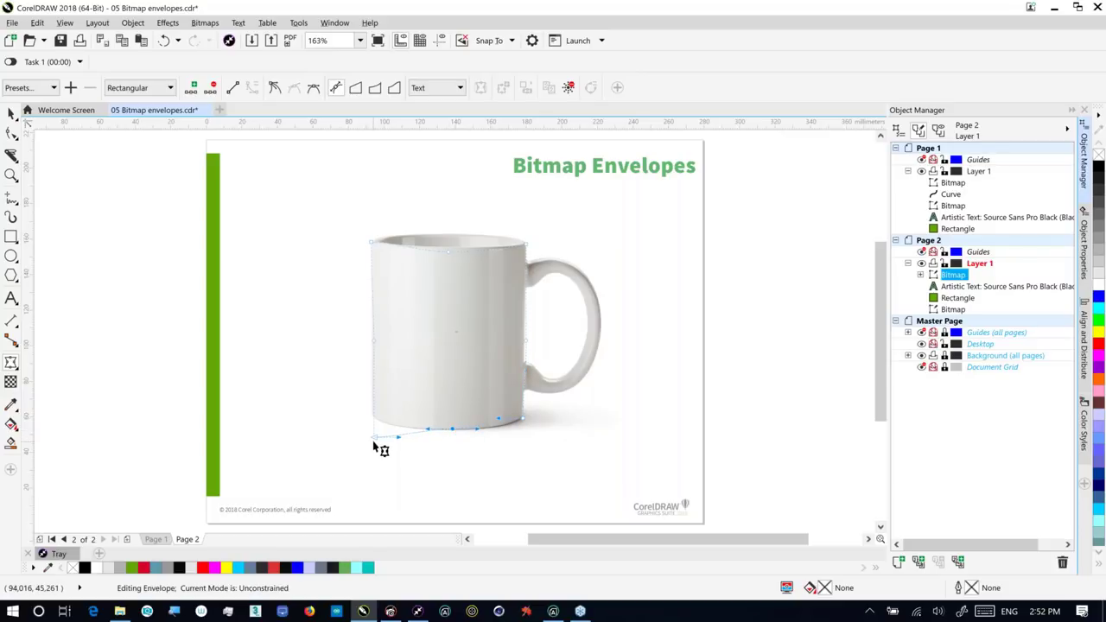
pyautogui.moveTo(375, 438); pyautogui.dragTo(373, 419)
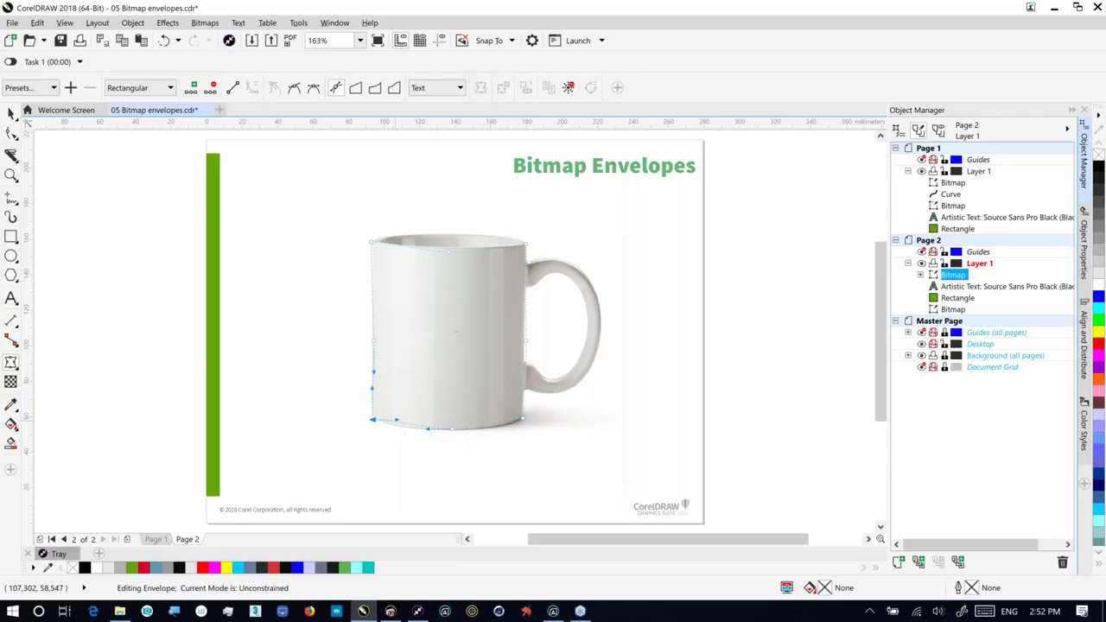
pyautogui.click(399, 430)
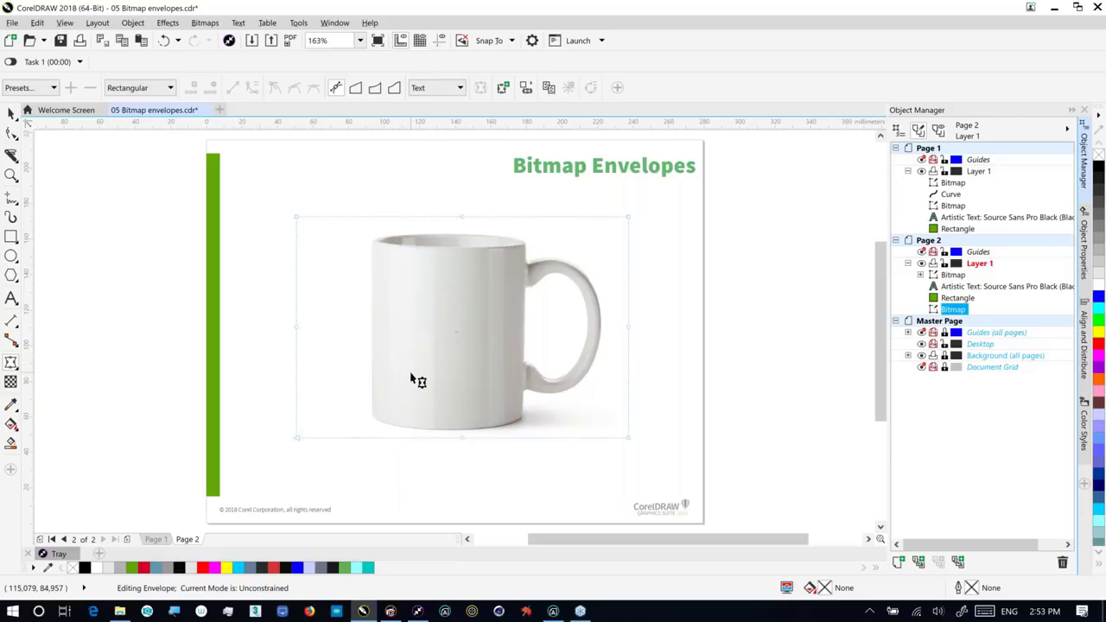
# - Close the 05 Bitmap envelopes document without saving and open 06 Powertrace from the same folder
pyautogui.click(206, 110)
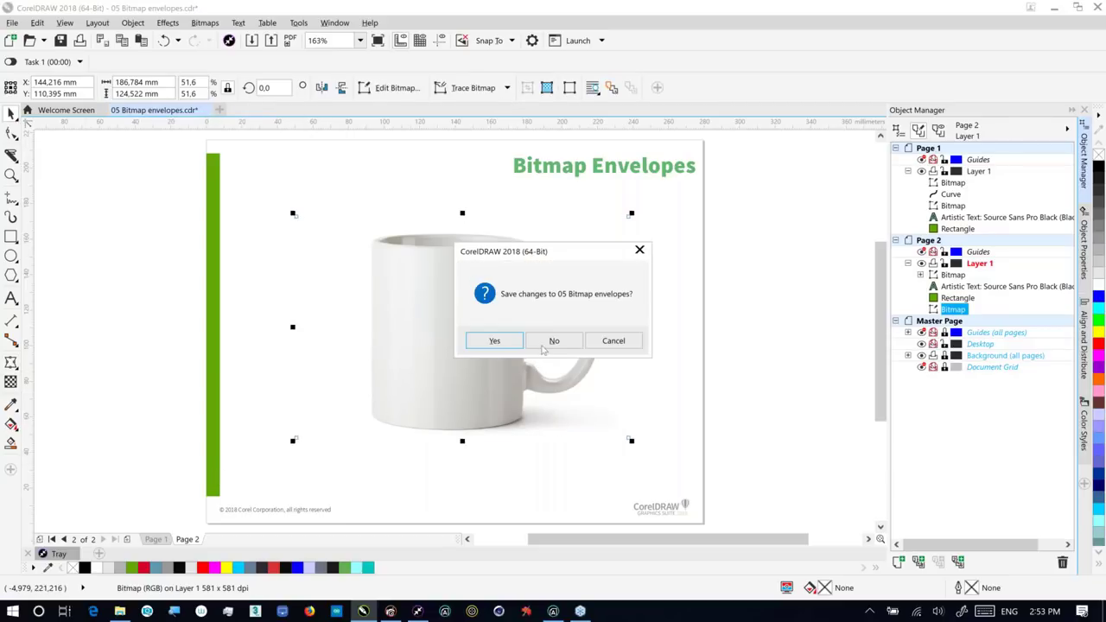
pyautogui.click(546, 343)
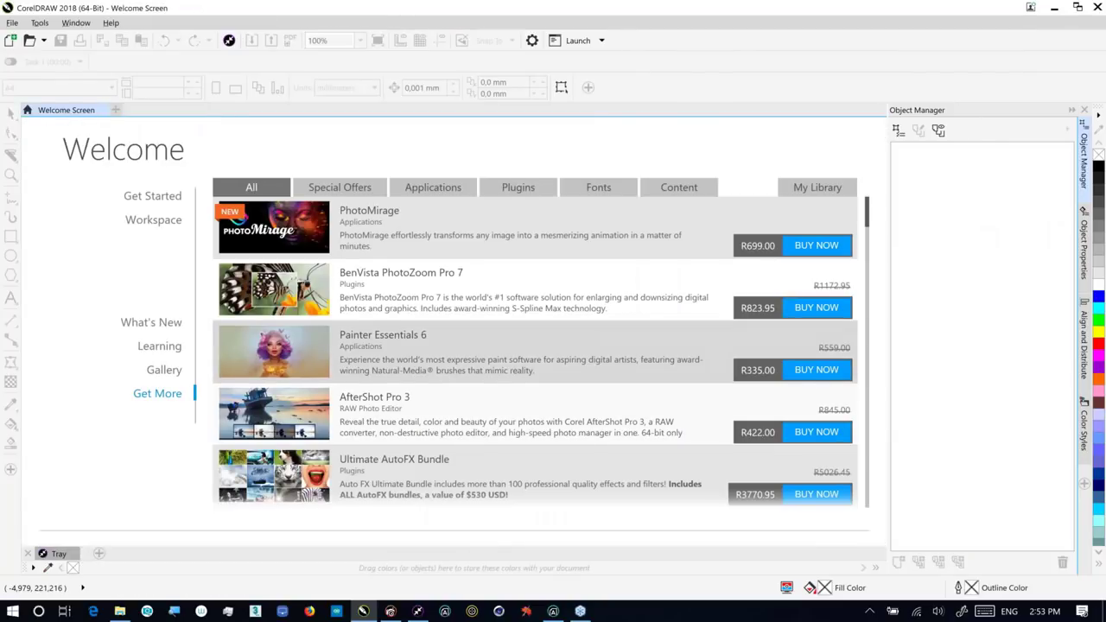
pyautogui.click(119, 611)
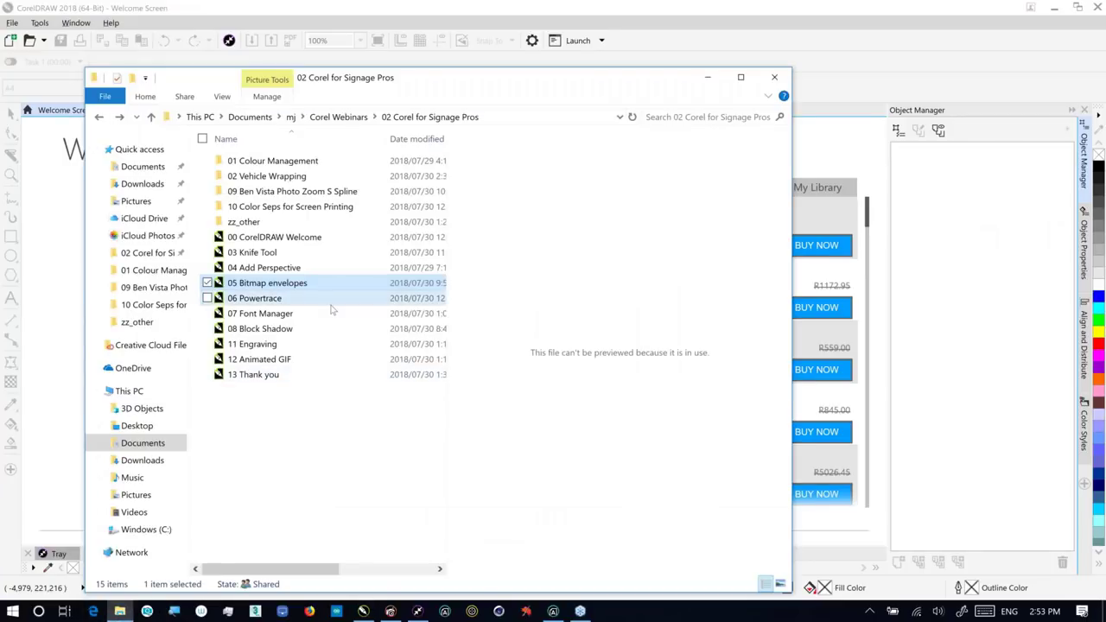
pyautogui.click(119, 612)
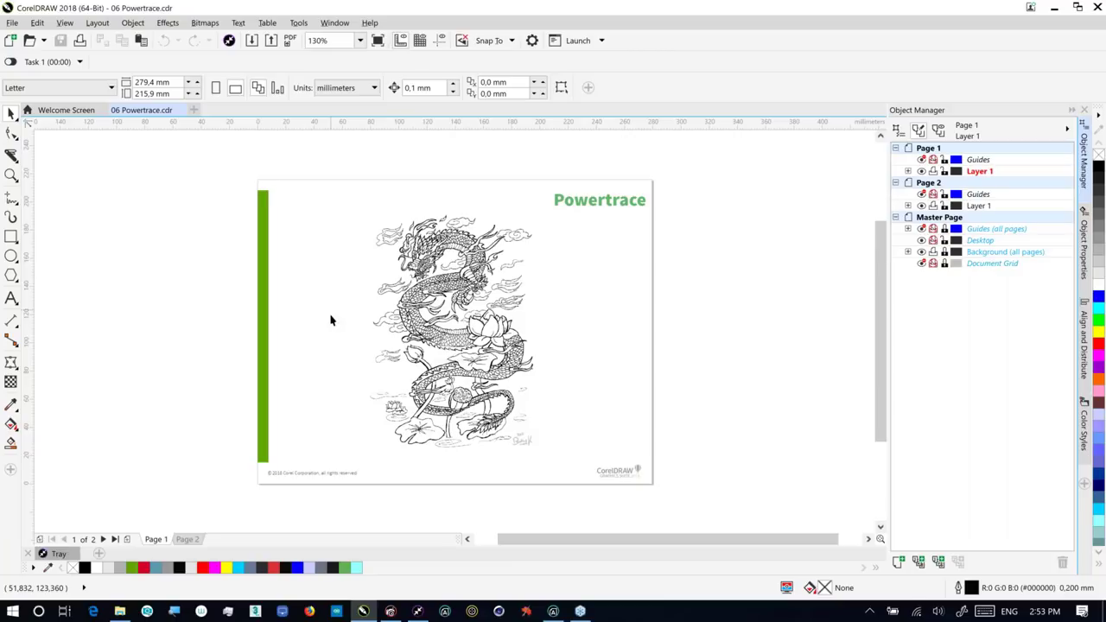
# - Trace the dragon bitmap on page 1 with a Line art Outline Trace at maximum detail, deleting the original image
pyautogui.click(439, 304)
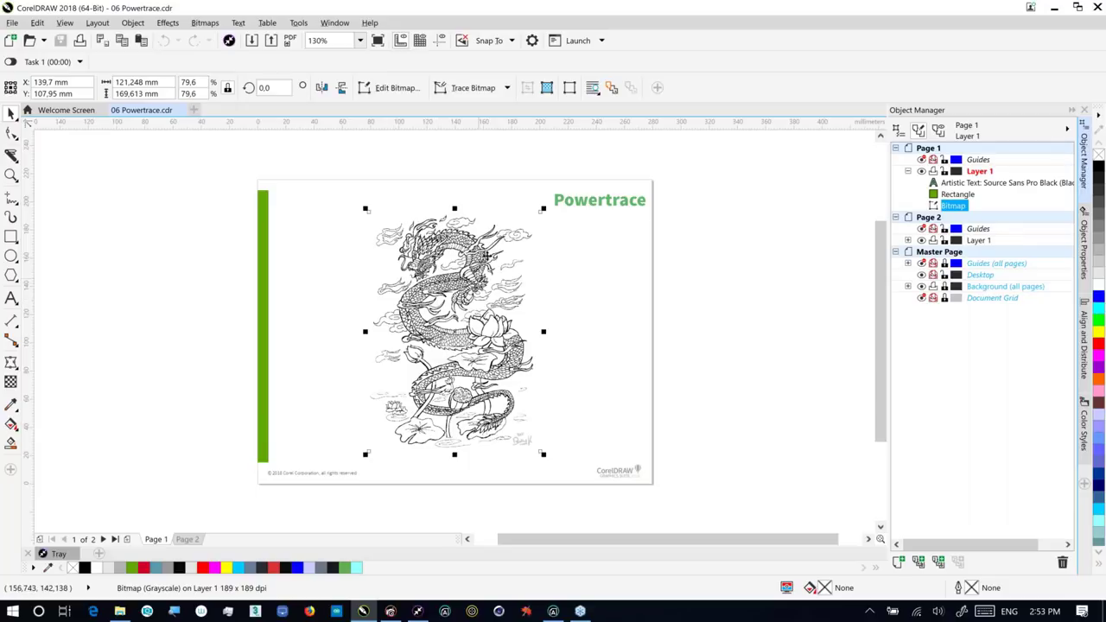
pyautogui.click(507, 89)
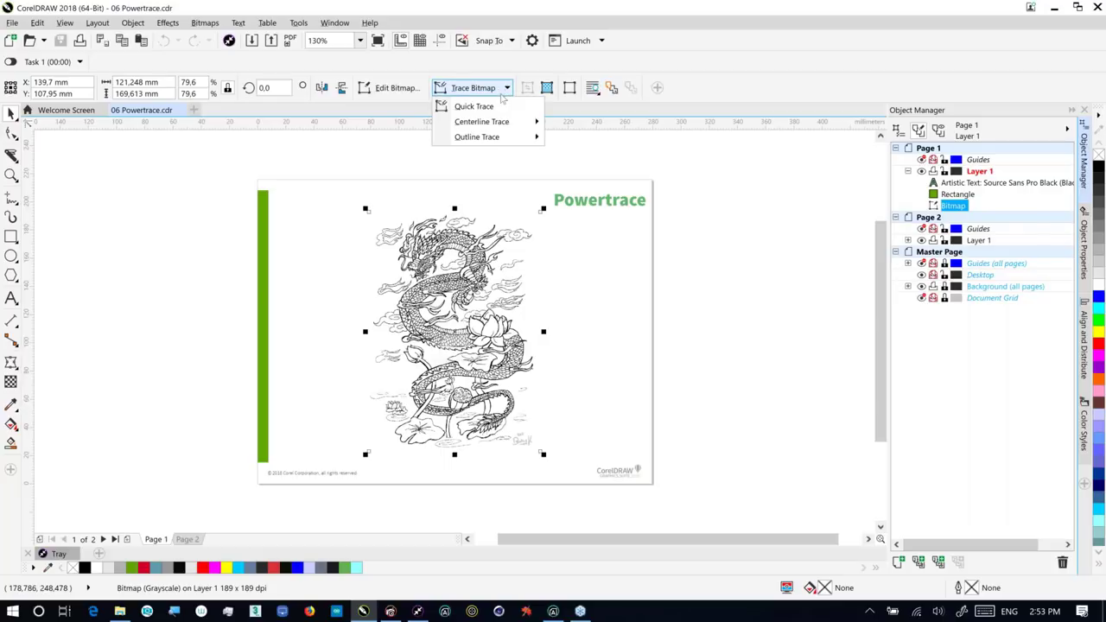
pyautogui.moveTo(504, 127)
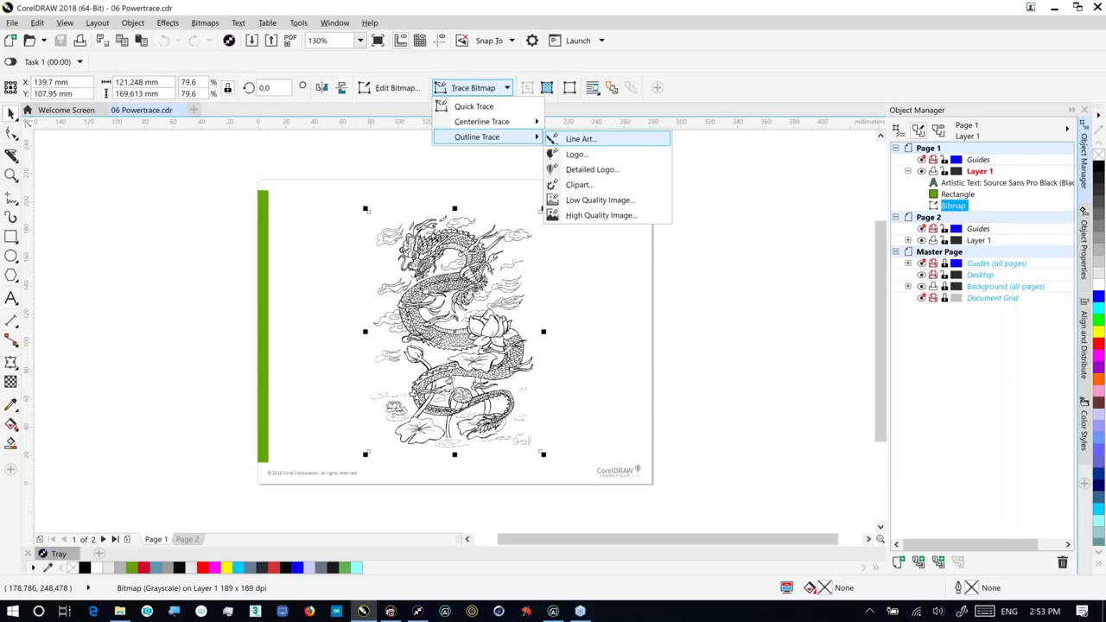
pyautogui.press('Return')
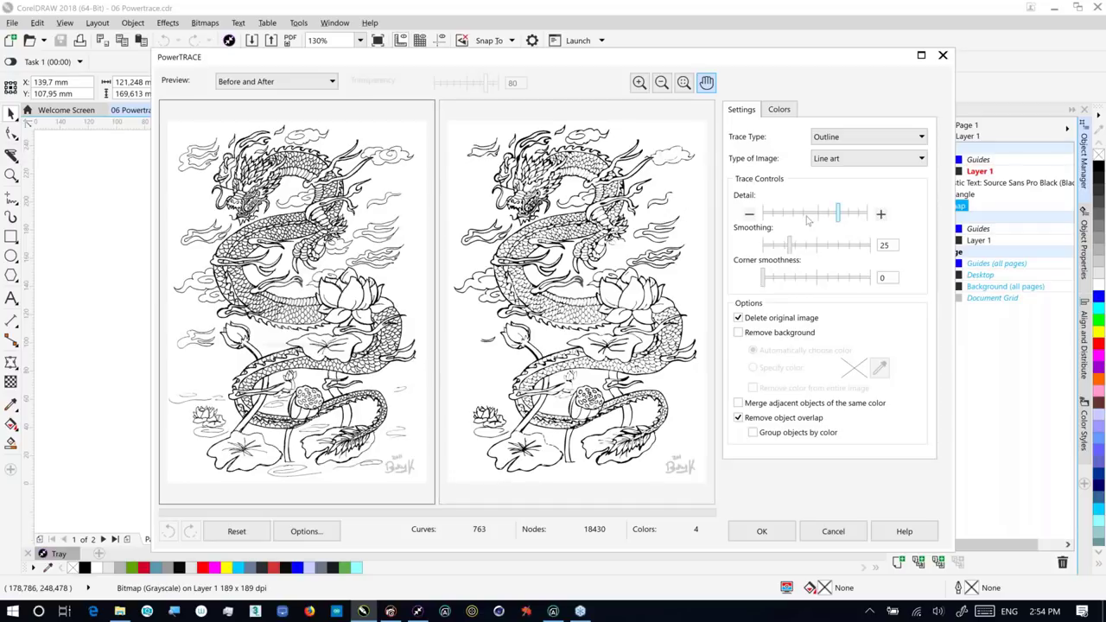
pyautogui.moveTo(836, 214); pyautogui.dragTo(869, 214)
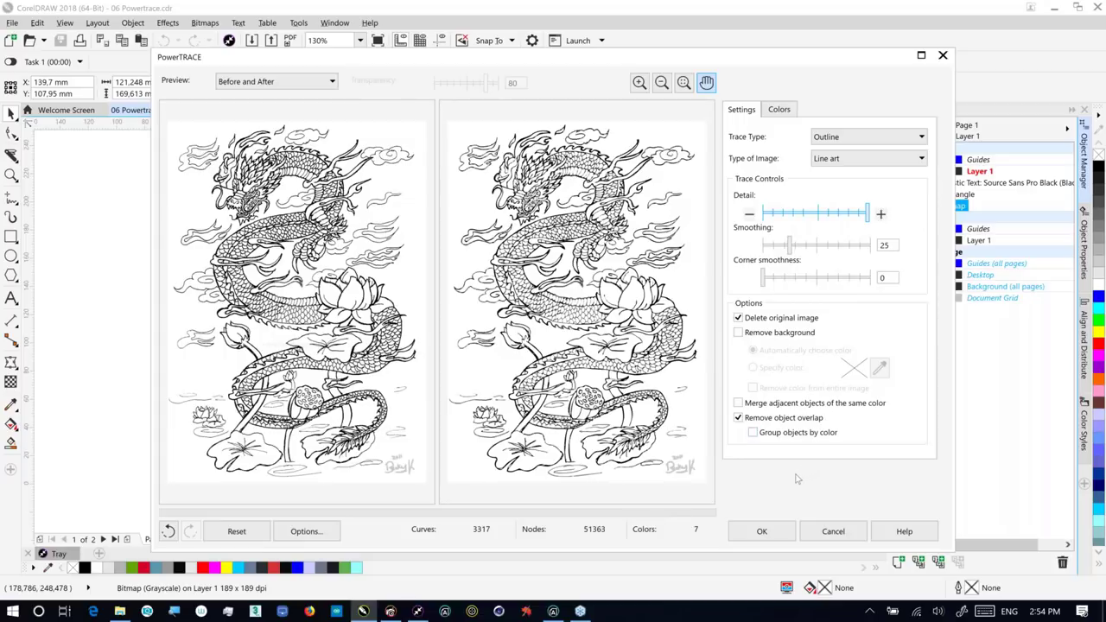
pyautogui.click(775, 531)
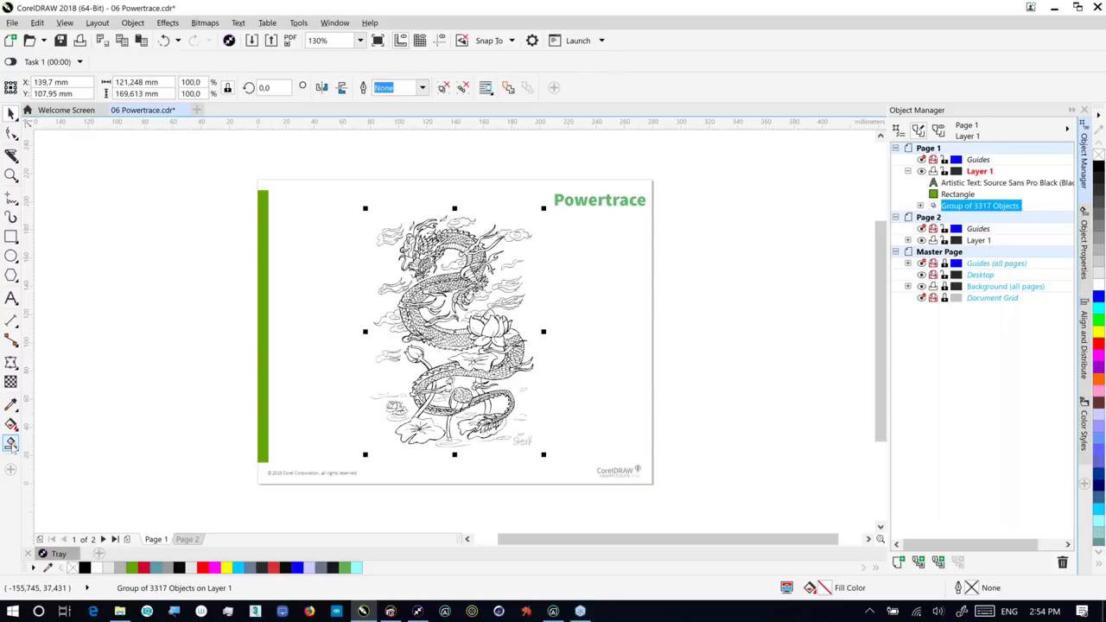
# - Use the Smart Fill tool to fill the large lotus flower's upper petals with yellow #FFFF00 sampled from the document palette, keeping the document open
pyautogui.click(10, 442)
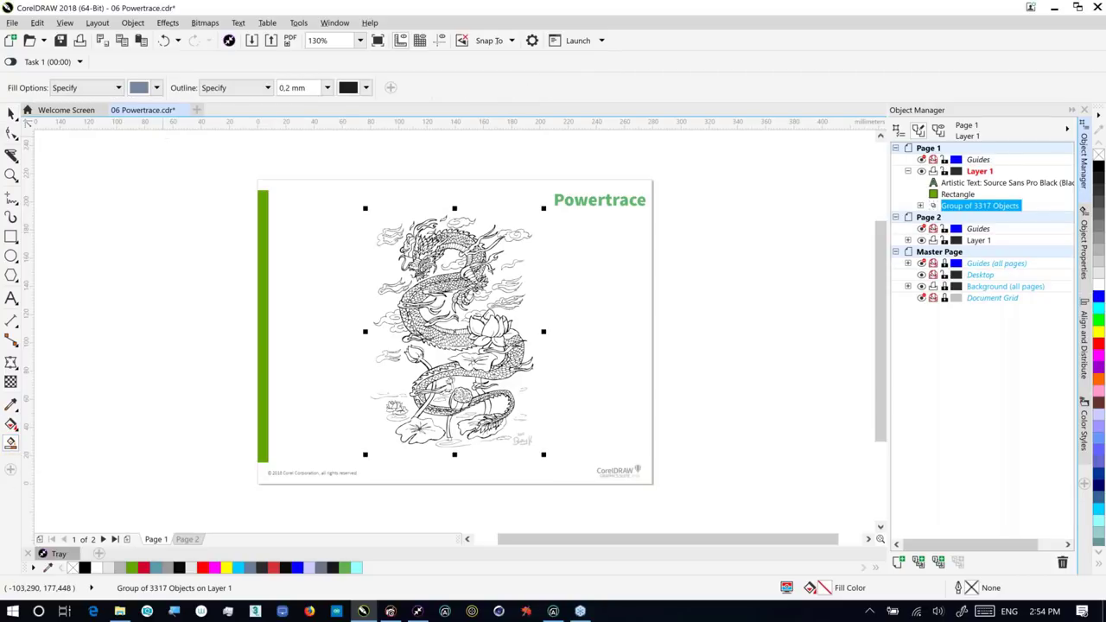
pyautogui.click(156, 88)
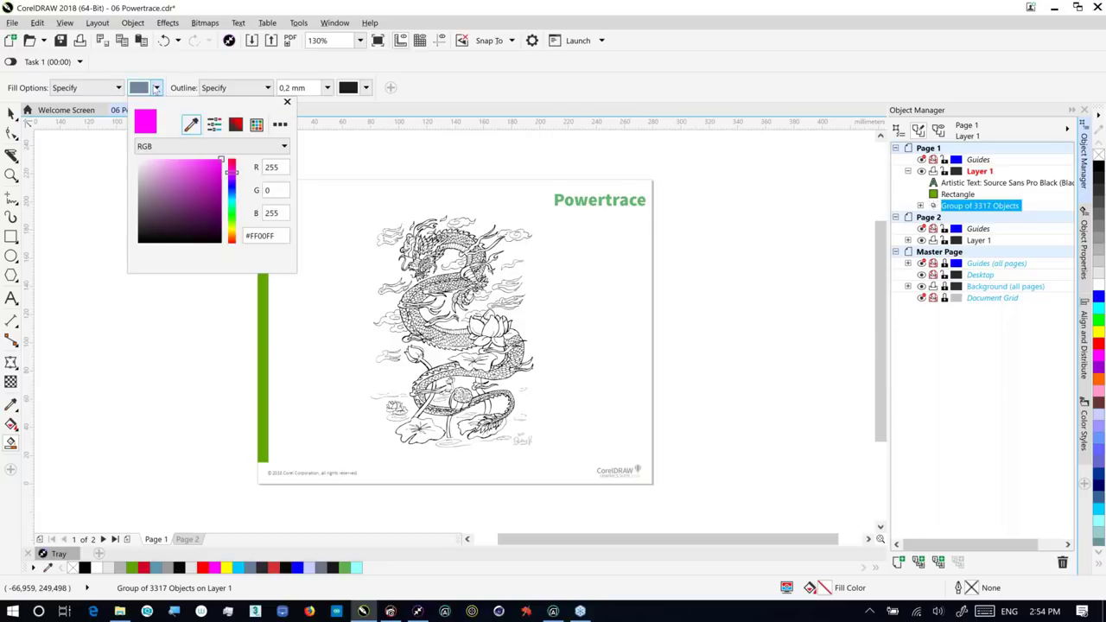
pyautogui.click(191, 124)
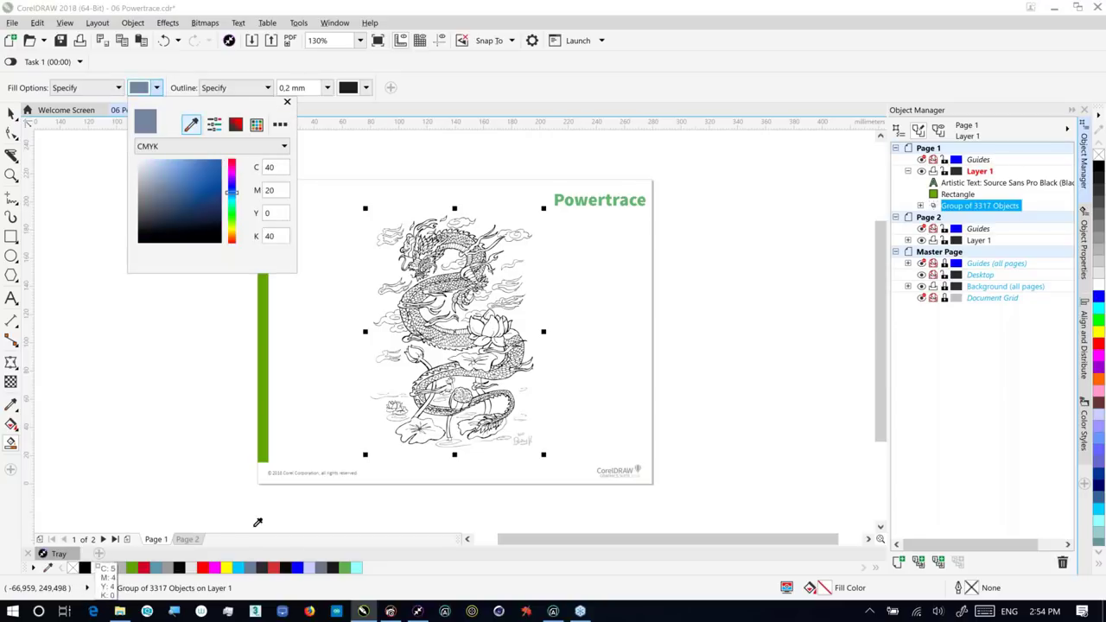
pyautogui.click(225, 567)
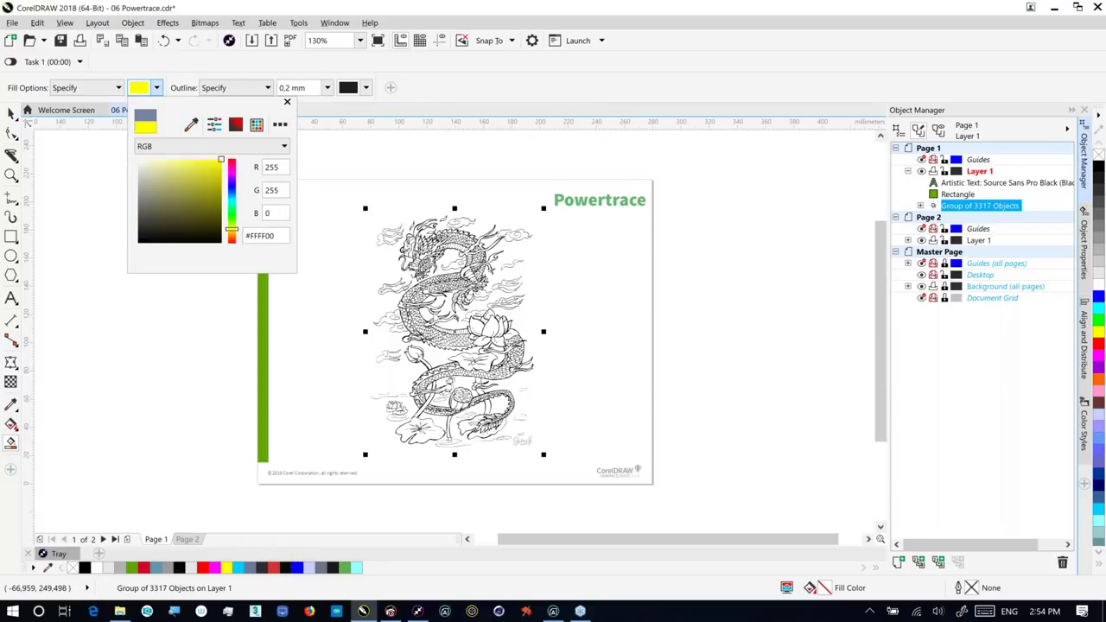
pyautogui.click(484, 327)
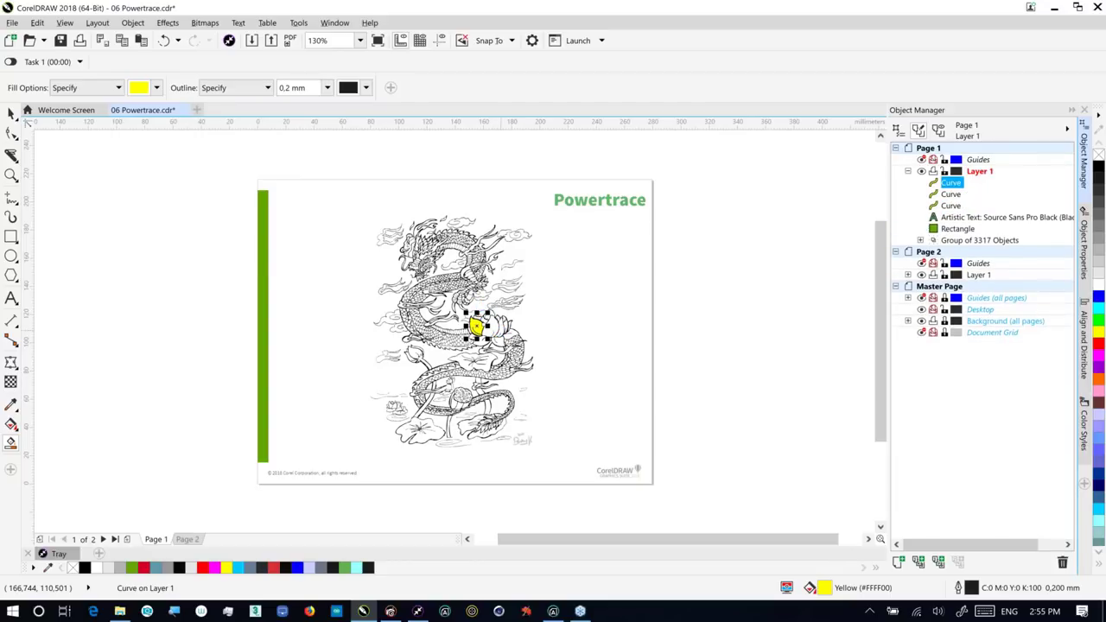
pyautogui.scroll(3, 488, 326)
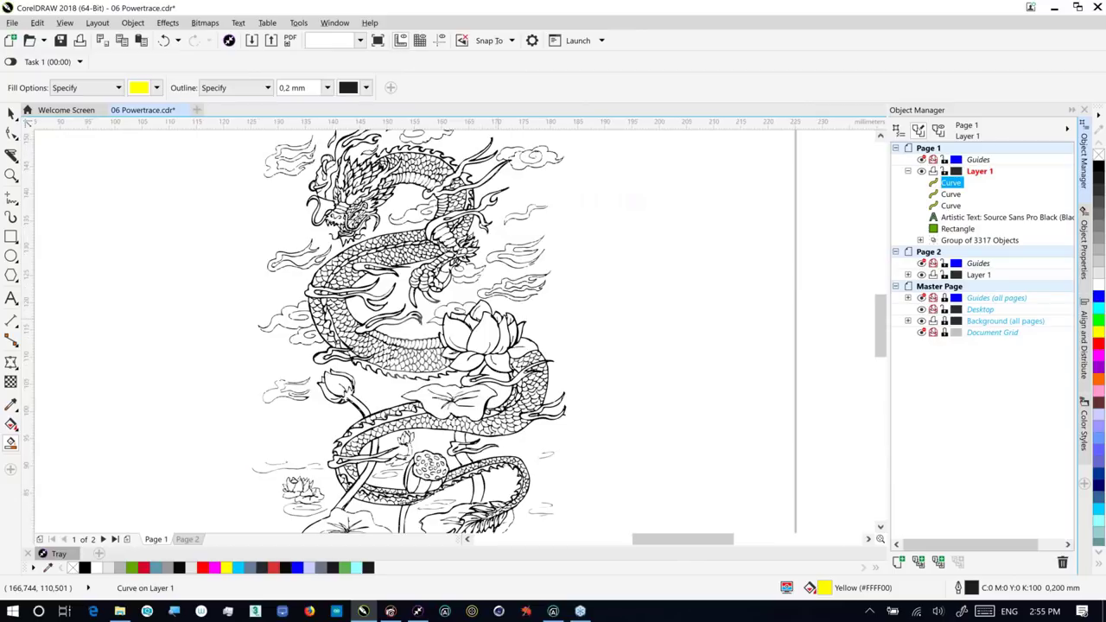
pyautogui.scroll(3, 503, 327)
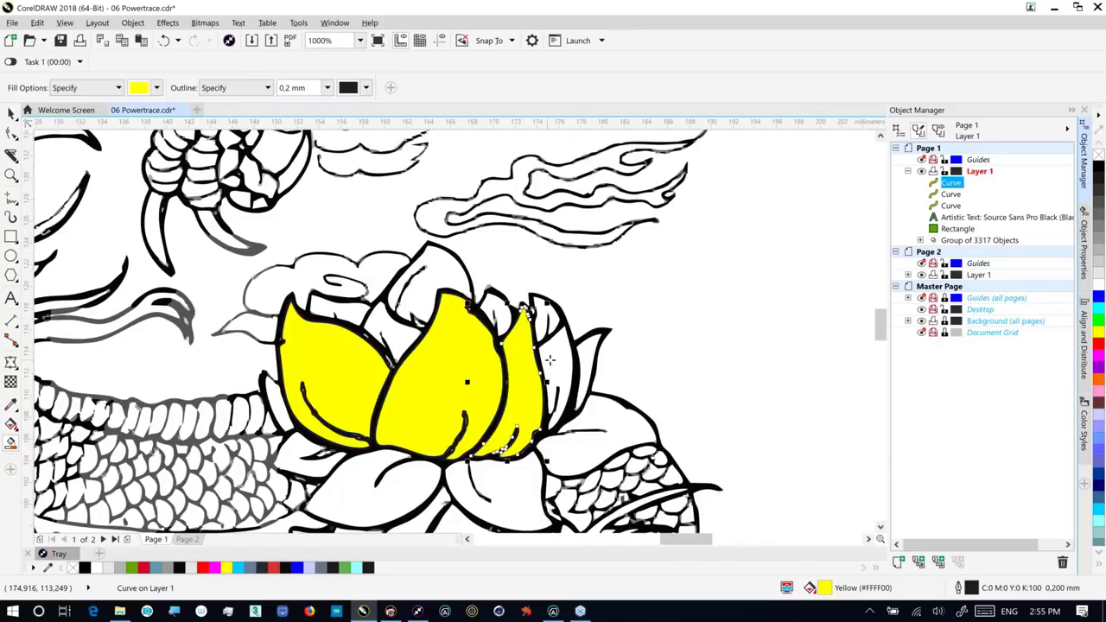
pyautogui.click(441, 276)
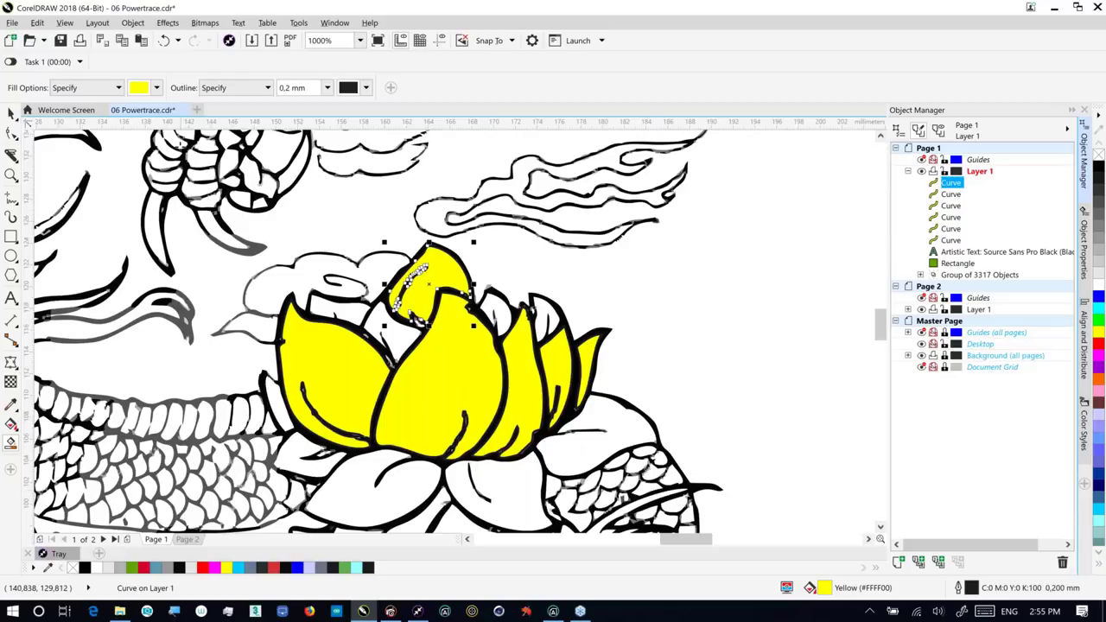
pyautogui.click(182, 111)
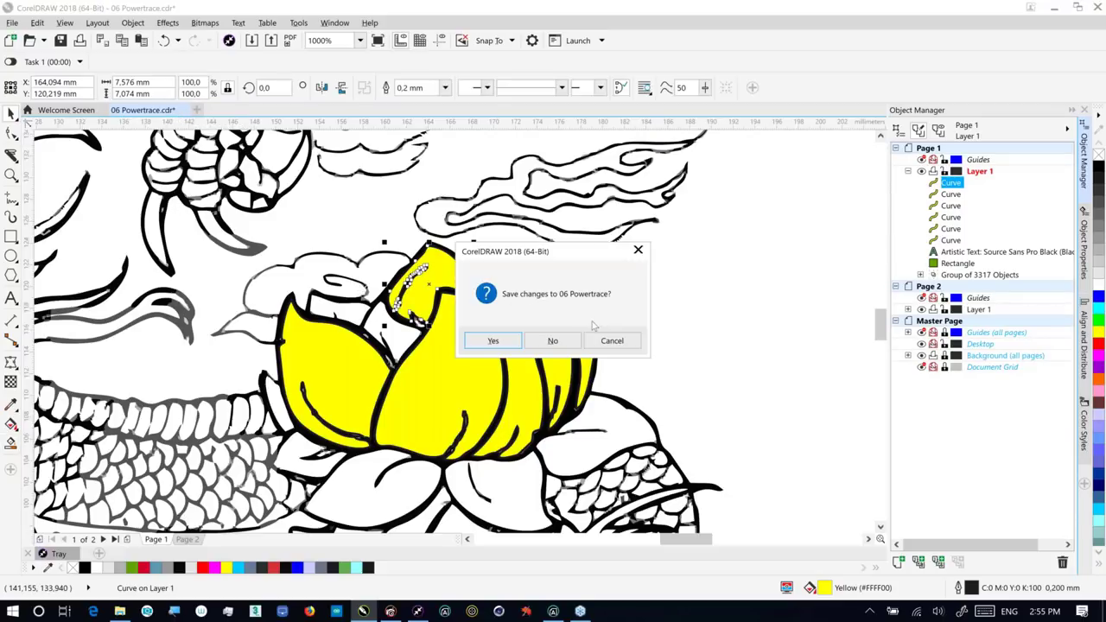
pyautogui.click(622, 344)
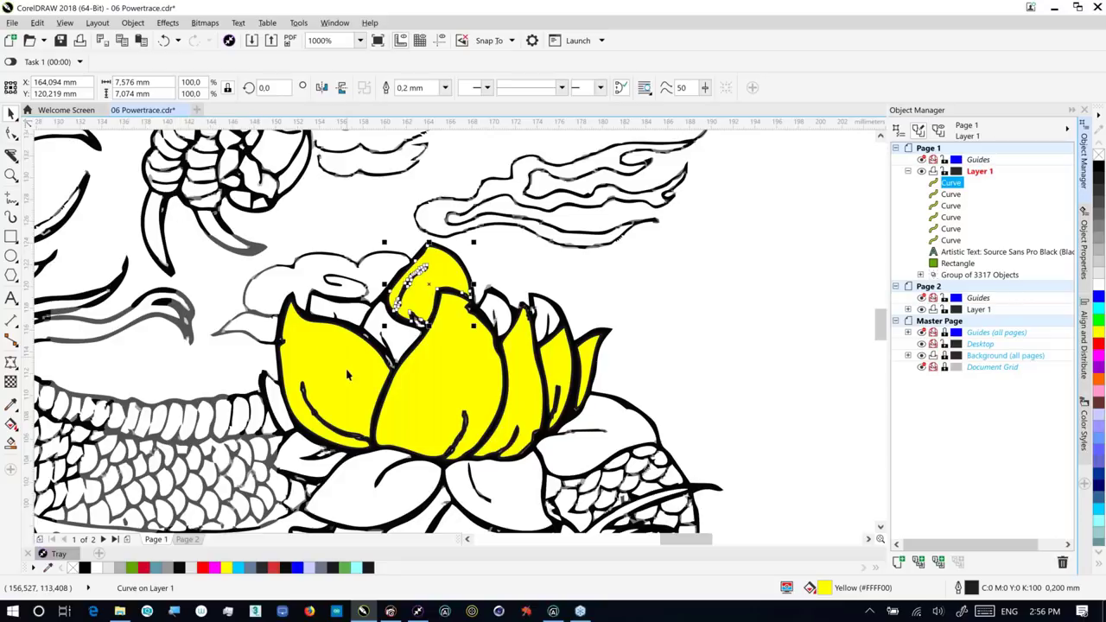
# - Switch to Corel CONNECT, include folders, fonts and other files in the Content Exchange listing, and browse its Clipart folder
pyautogui.moveTo(417, 611)
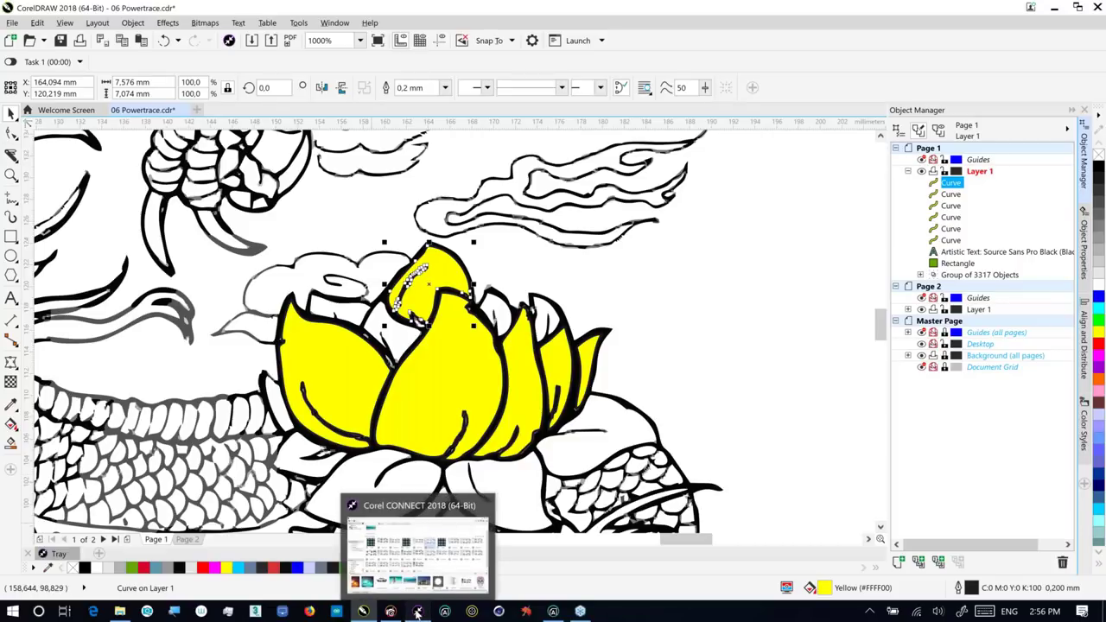
pyautogui.click(417, 612)
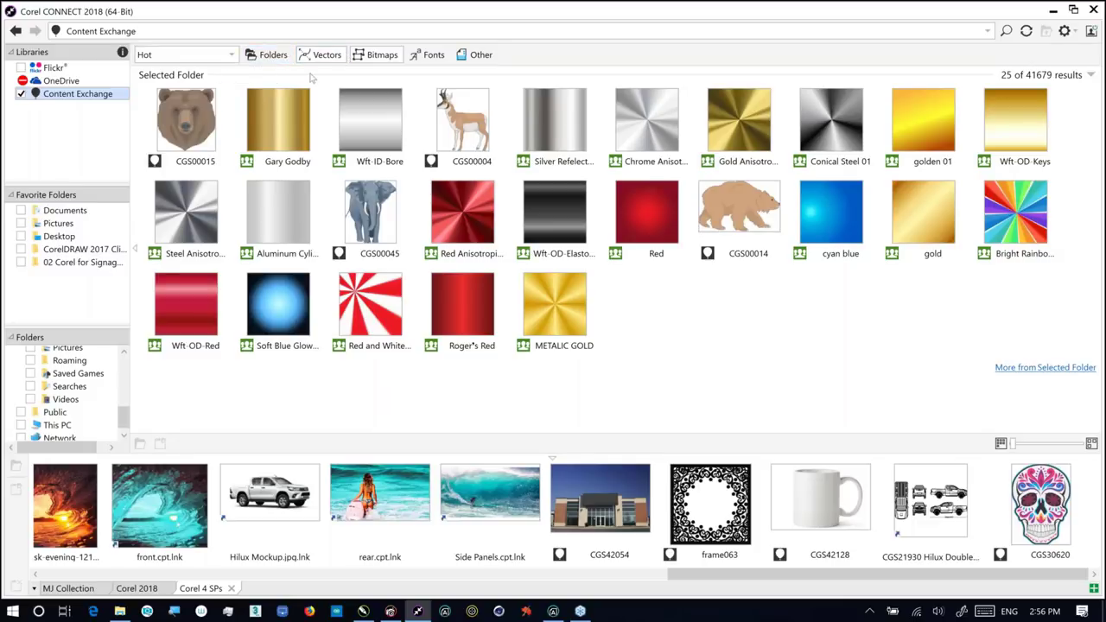
pyautogui.click(263, 56)
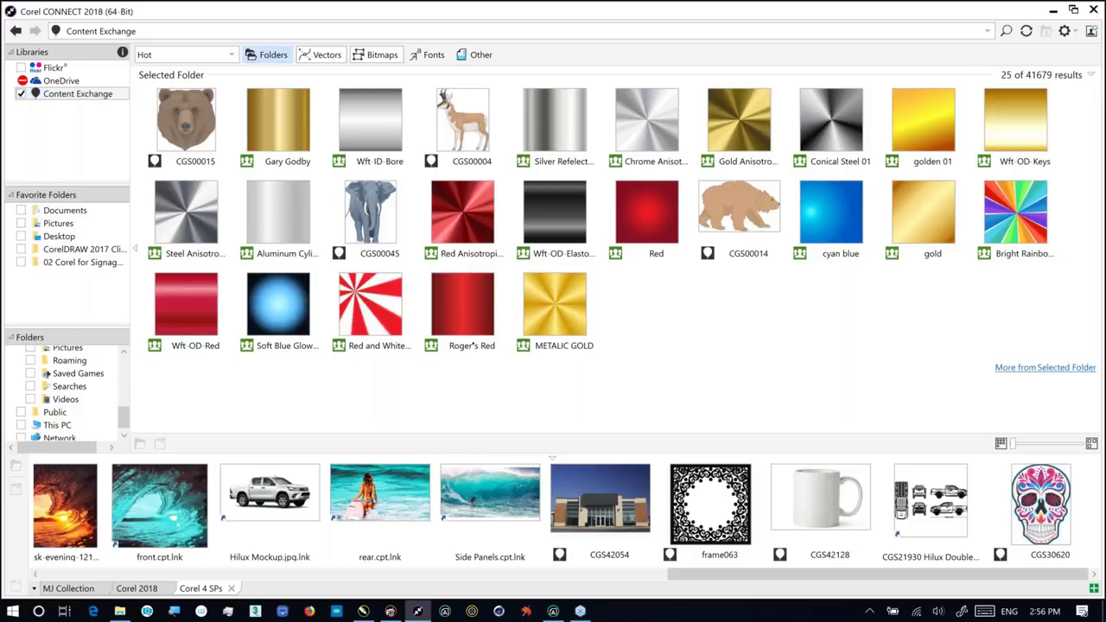
pyautogui.click(427, 56)
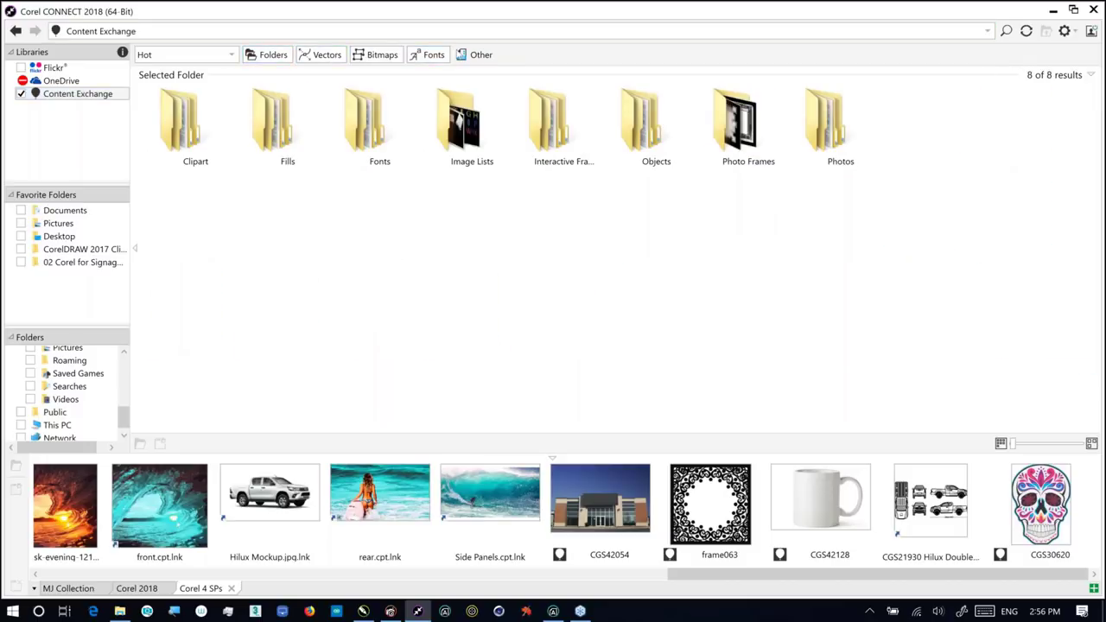
pyautogui.click(189, 125)
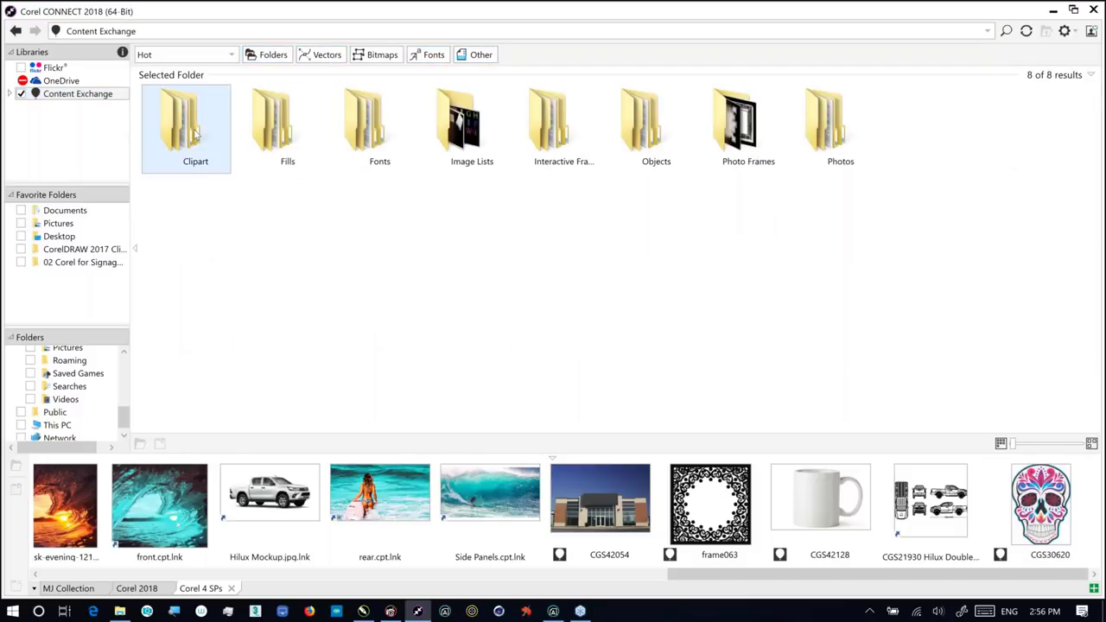
pyautogui.doubleClick(186, 123)
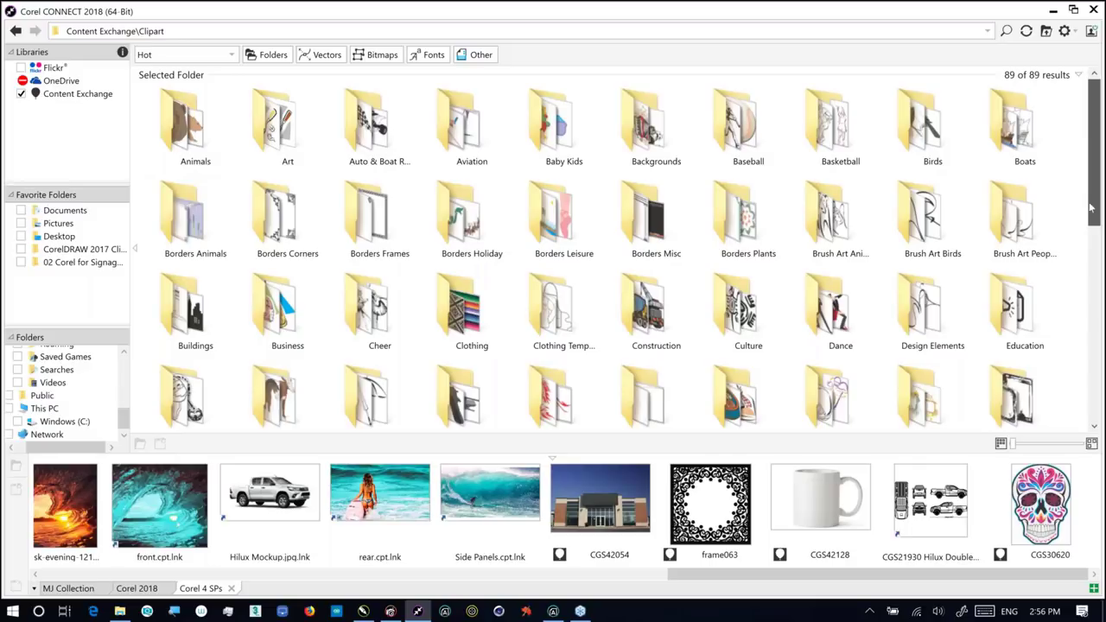
pyautogui.scroll(-1, 1091, 208)
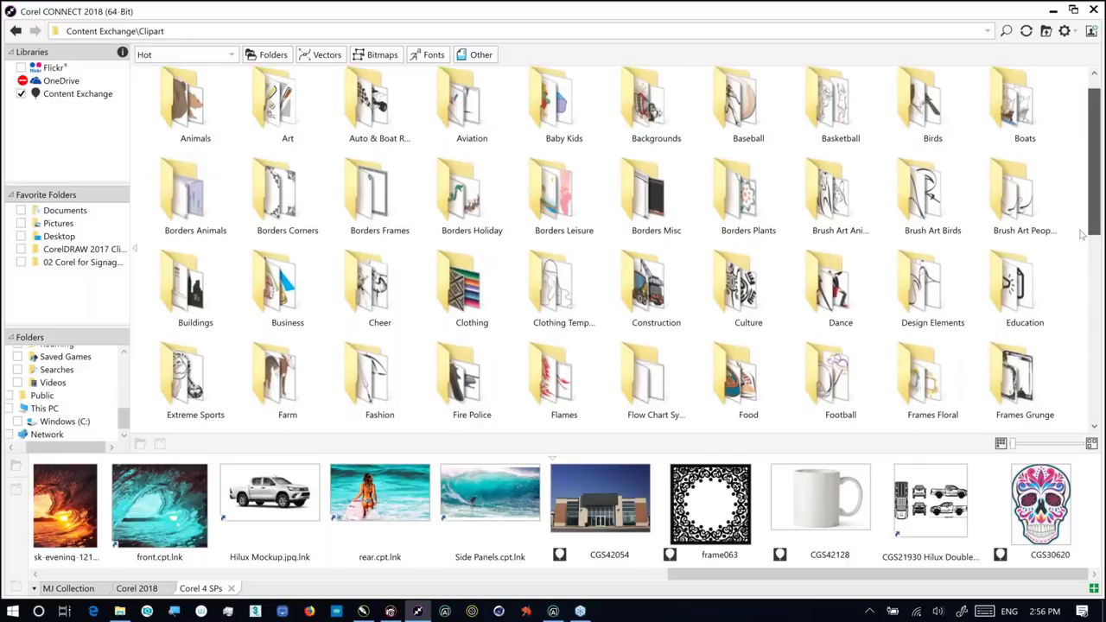
pyautogui.moveTo(1082, 234); pyautogui.dragTo(1059, 222)
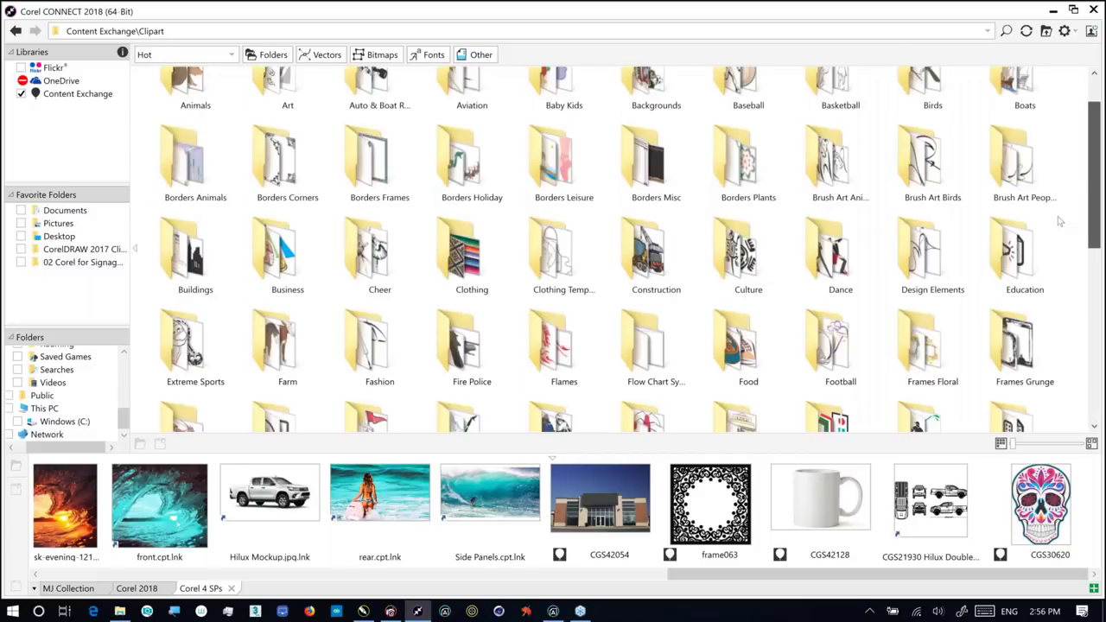
# - Search the Content Exchange clipart for skull and select CGS30617
pyautogui.click(370, 31)
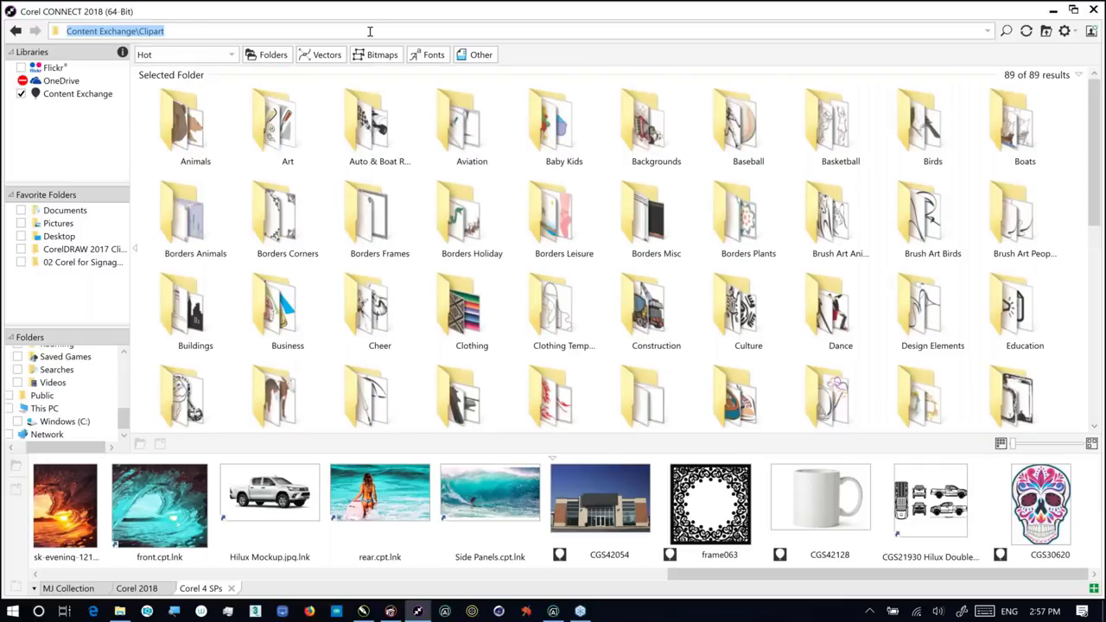
pyautogui.write('s')
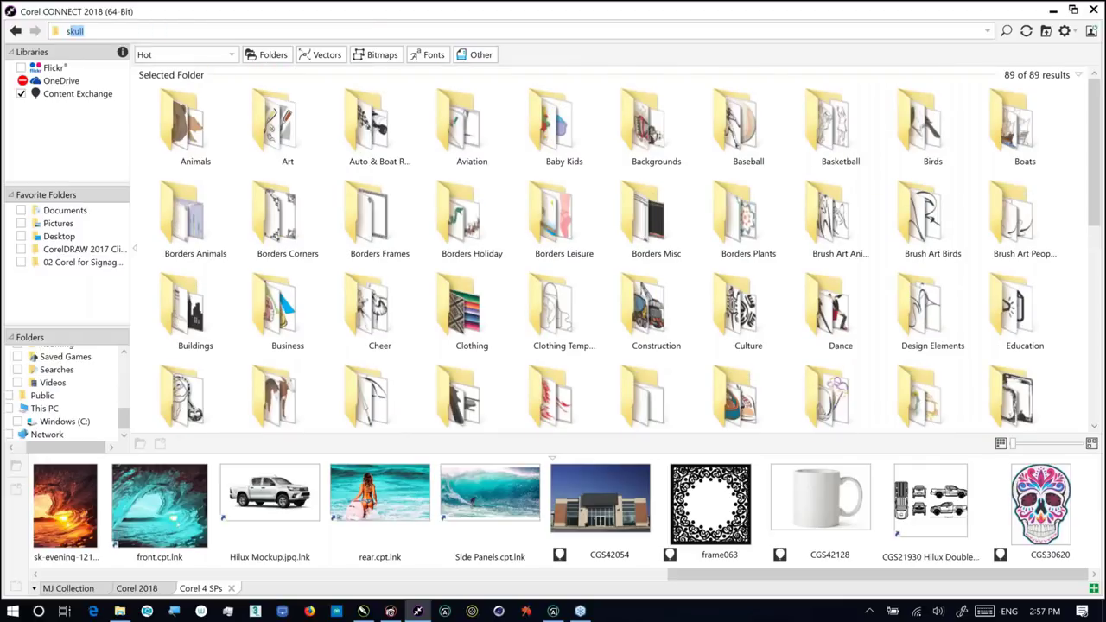
pyautogui.write('kull')
pyautogui.press('Return')
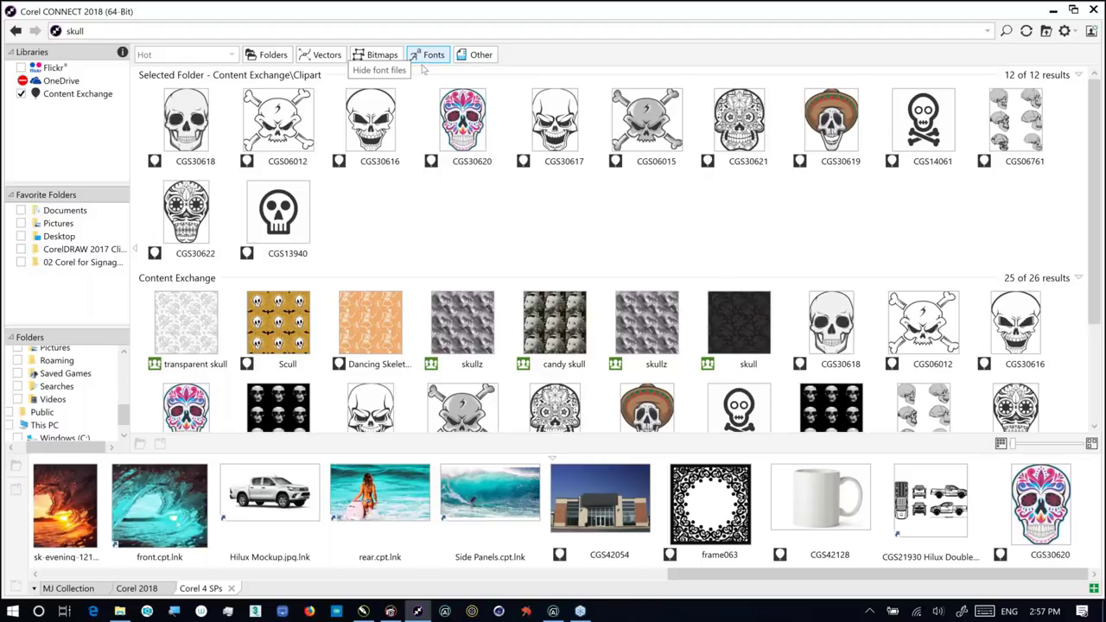
pyautogui.click(555, 121)
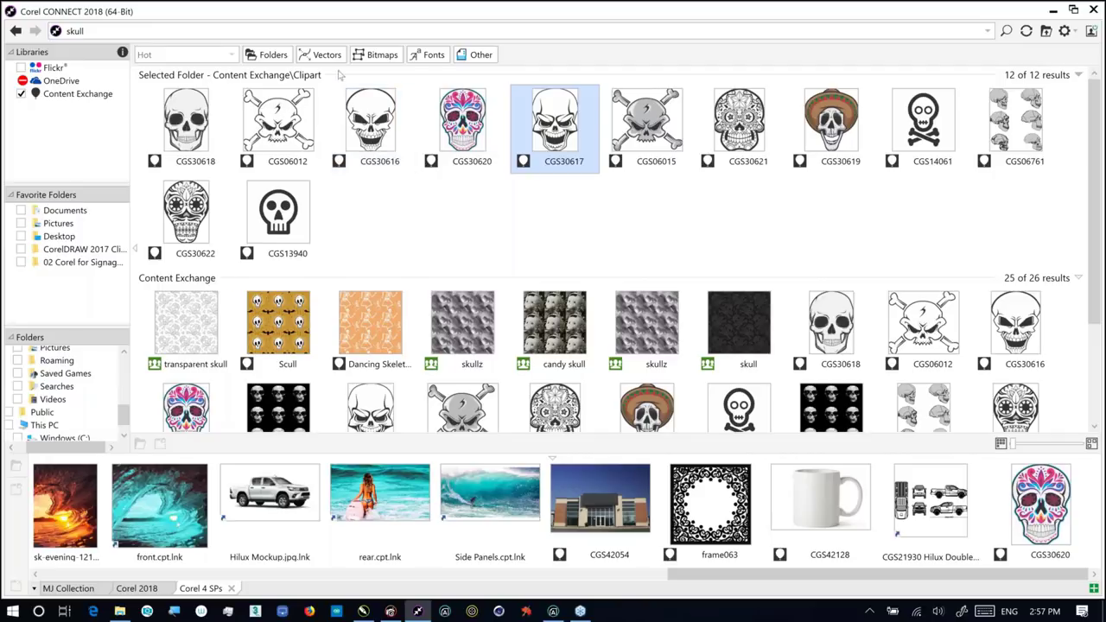
pyautogui.click(235, 29)
pyautogui.write('www.')
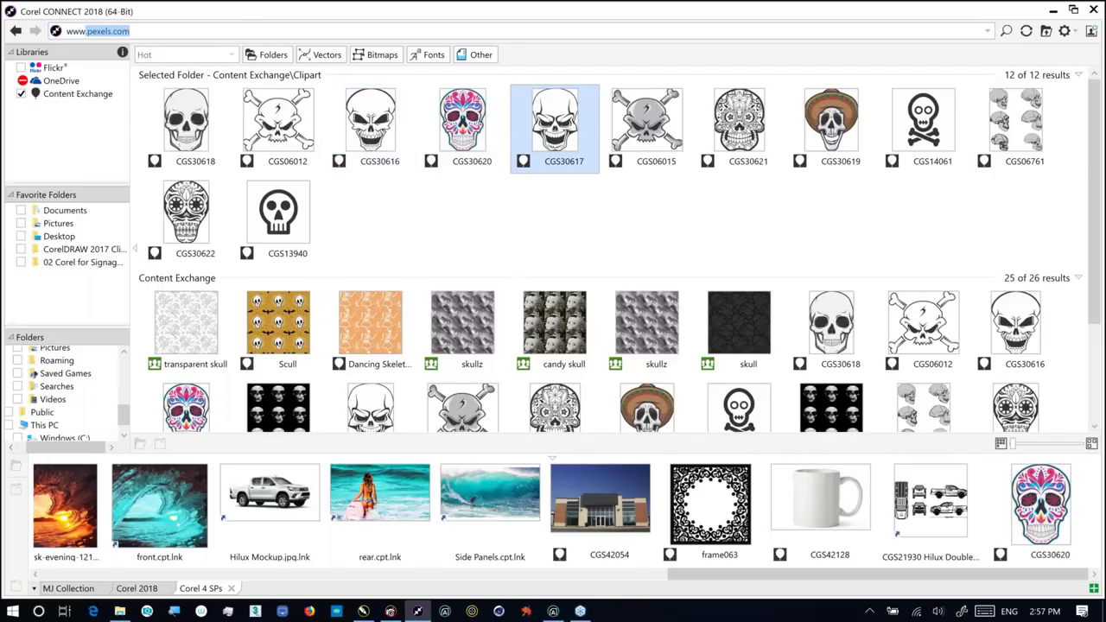
pyautogui.write('c')
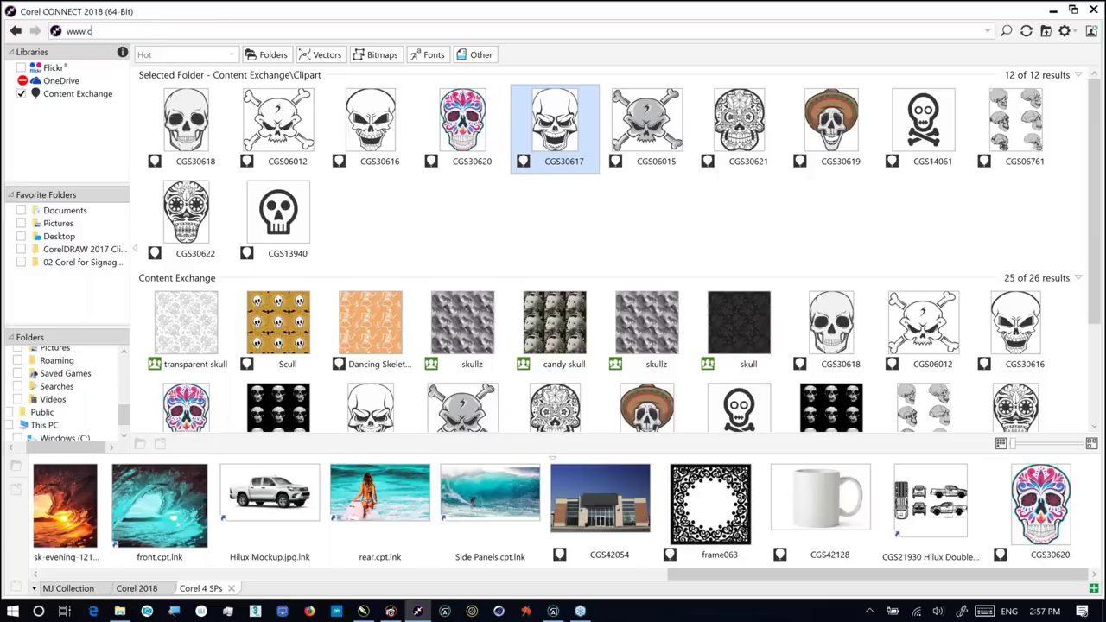
pyautogui.write('orel')
pyautogui.write('.com')
pyautogui.press('Return')
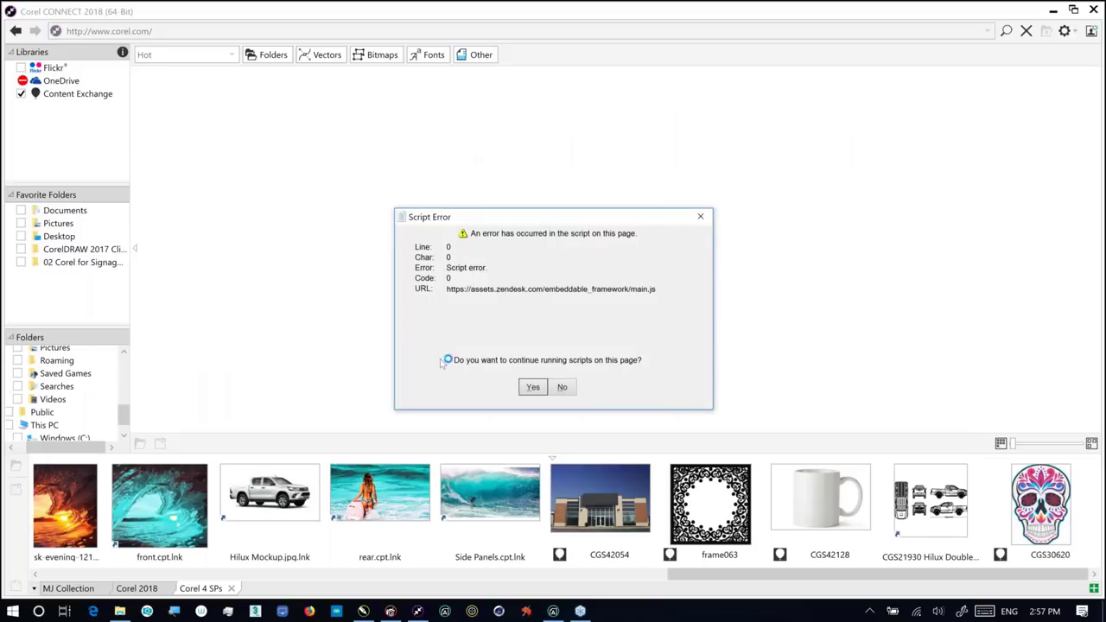
pyautogui.click(534, 388)
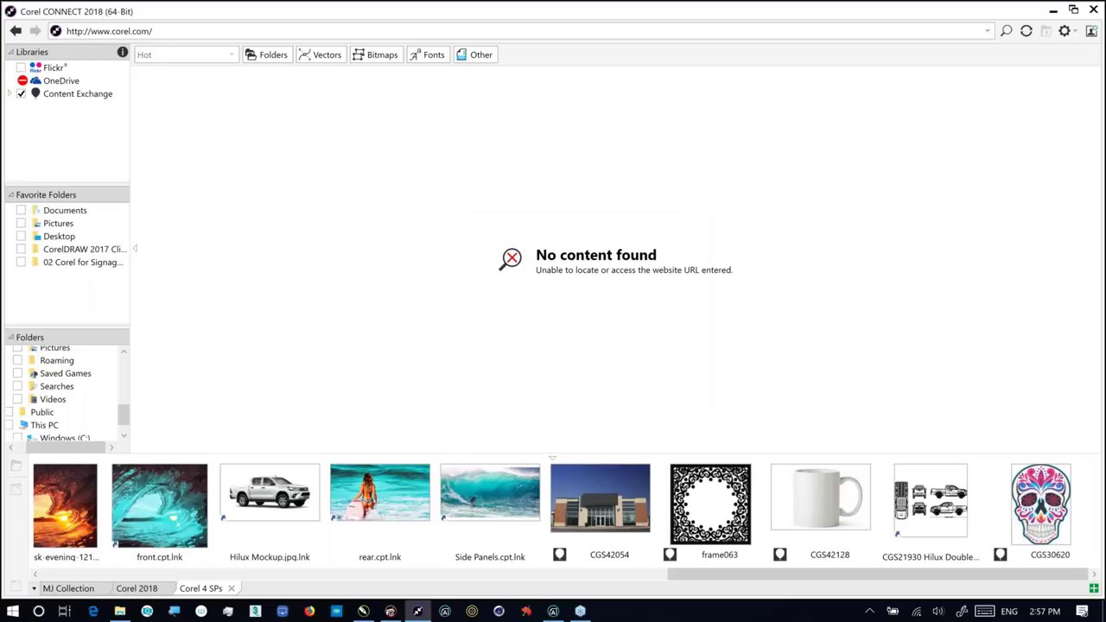
pyautogui.click(159, 31)
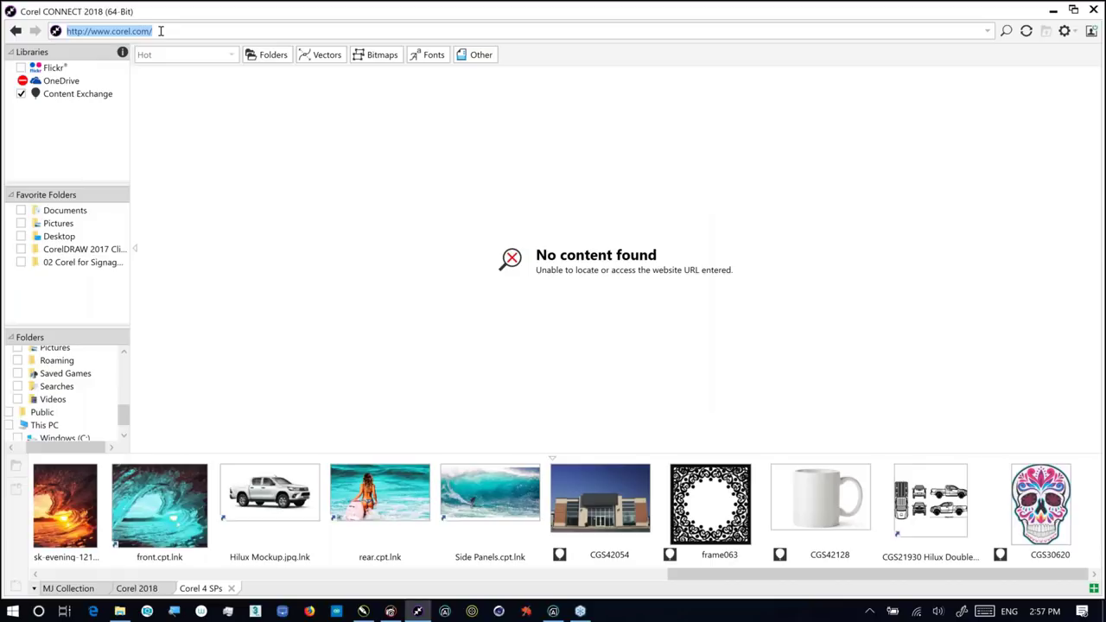
# - Open 13 Thank you from the 02 Corel for Signage Pros folder in CorelDRAW and show its second page
pyautogui.hotkey('alt', 'Tab')
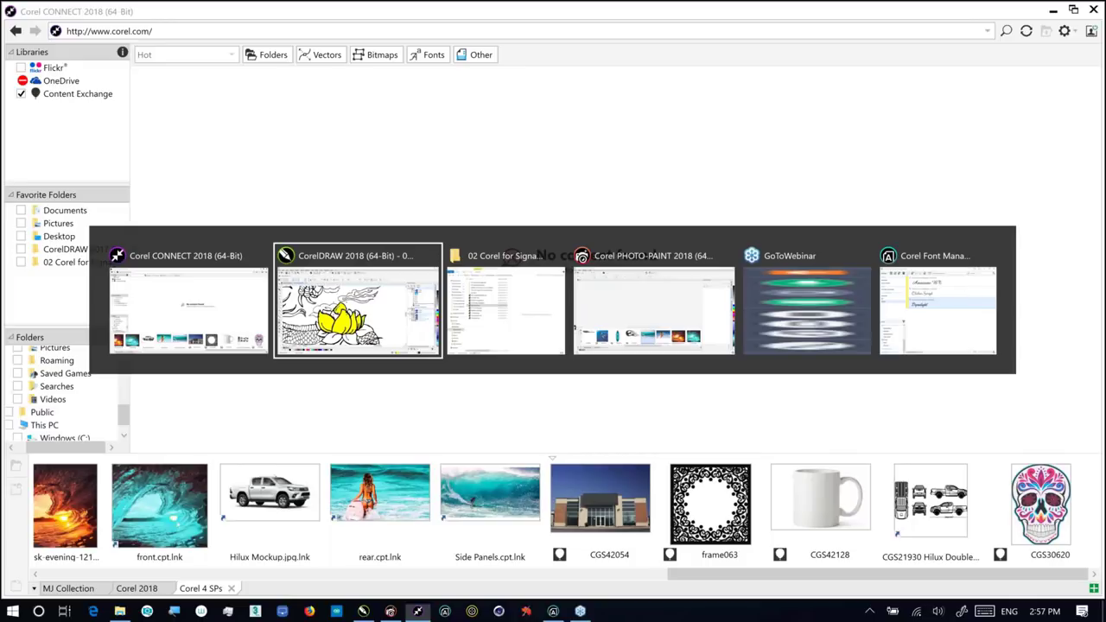
pyautogui.hotkey('alt', 'Tab')
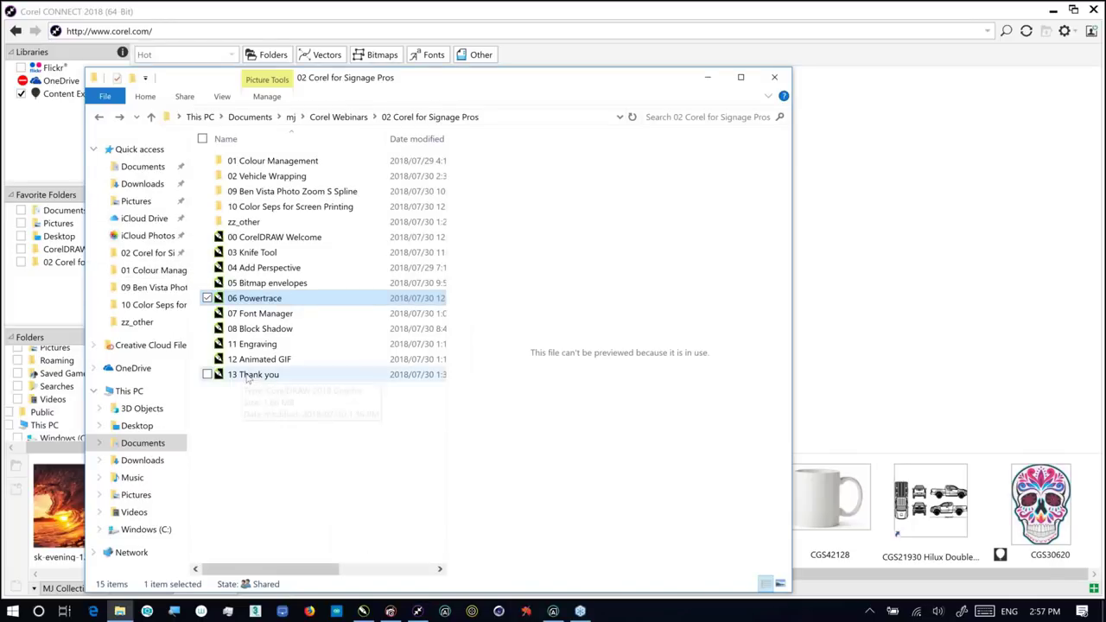
pyautogui.hotkey('alt', 'Tab')
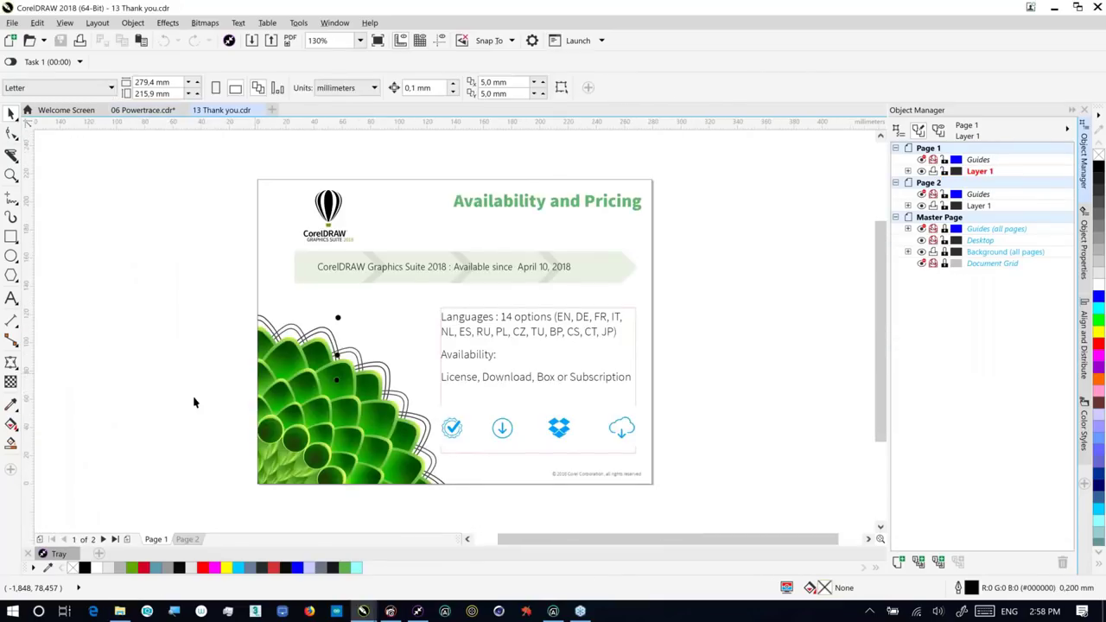
pyautogui.click(186, 540)
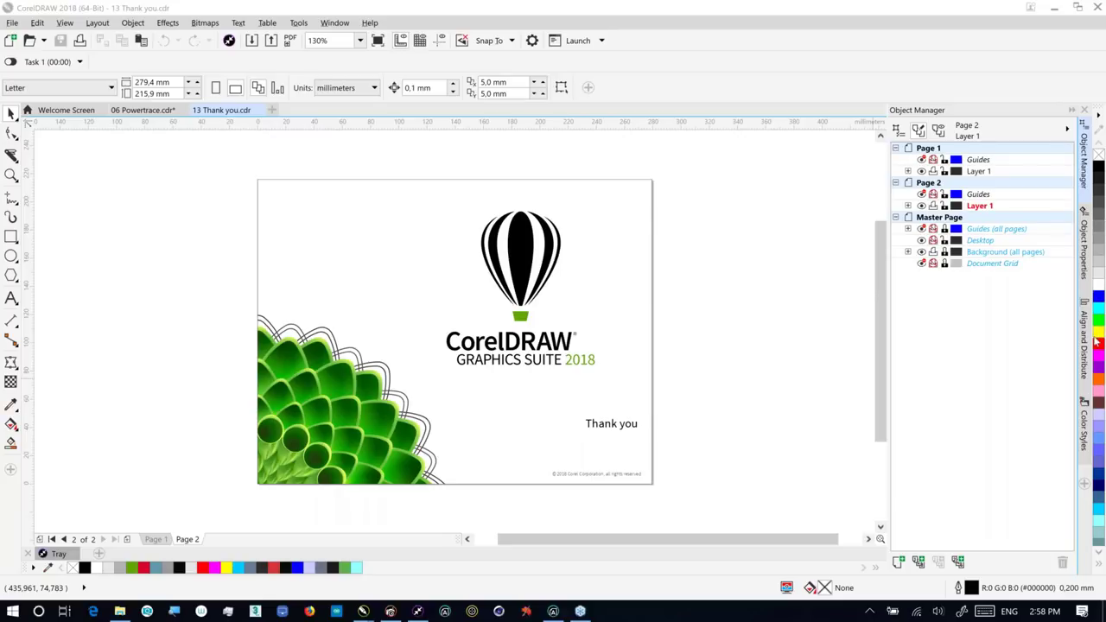
# - View the Color Styles docker, add the Color docker to the workspace, and check its color viewer options
pyautogui.click(1082, 420)
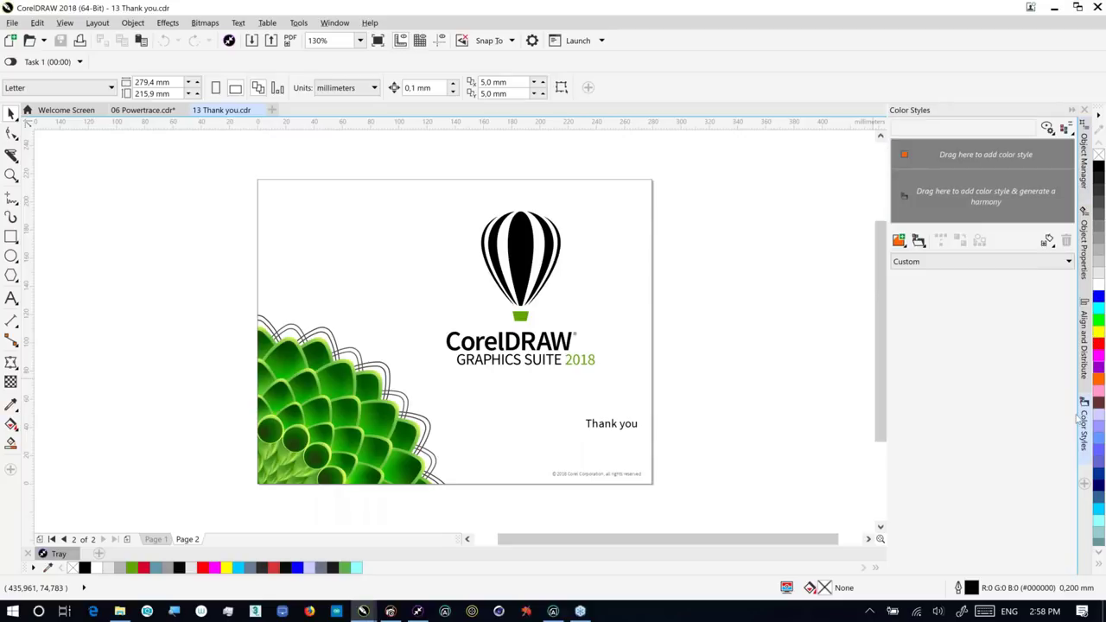
pyautogui.click(1084, 420)
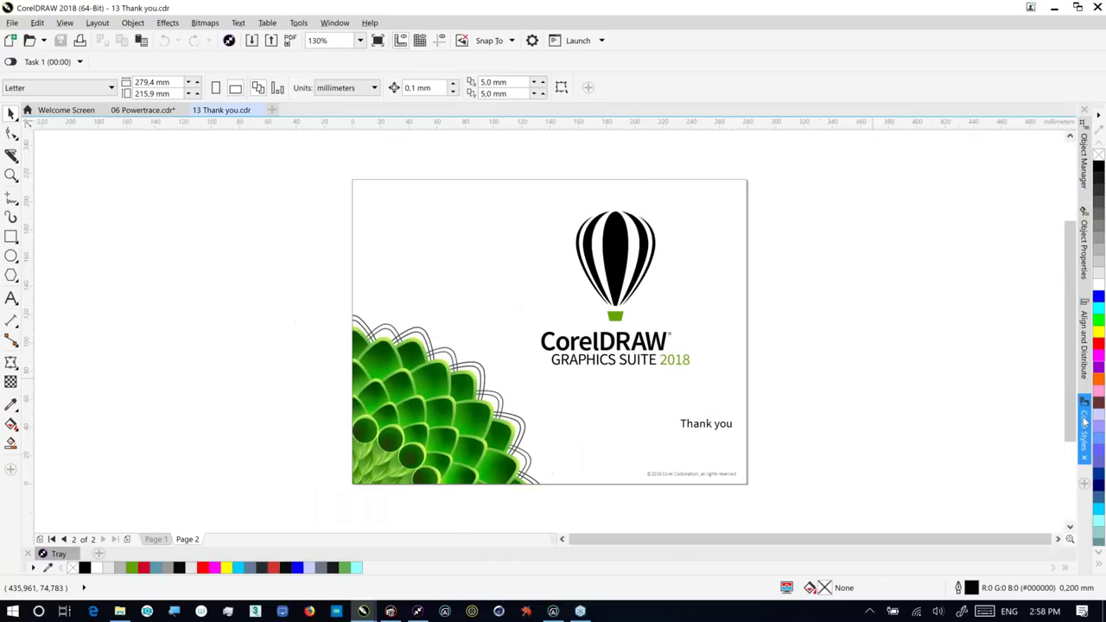
pyautogui.click(1083, 420)
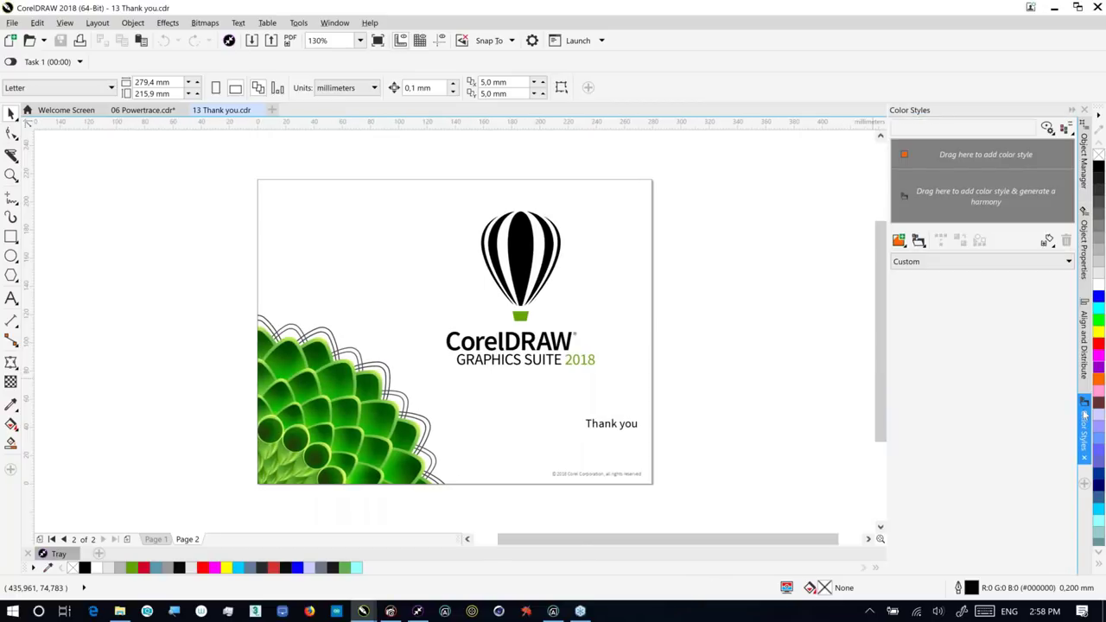
pyautogui.click(1084, 484)
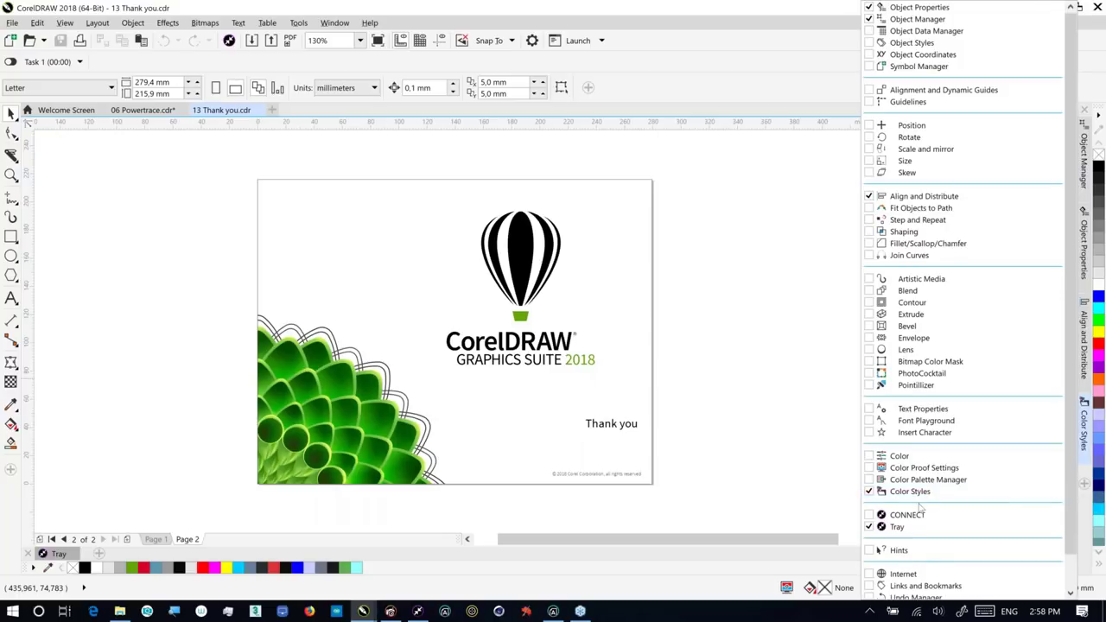
pyautogui.click(870, 458)
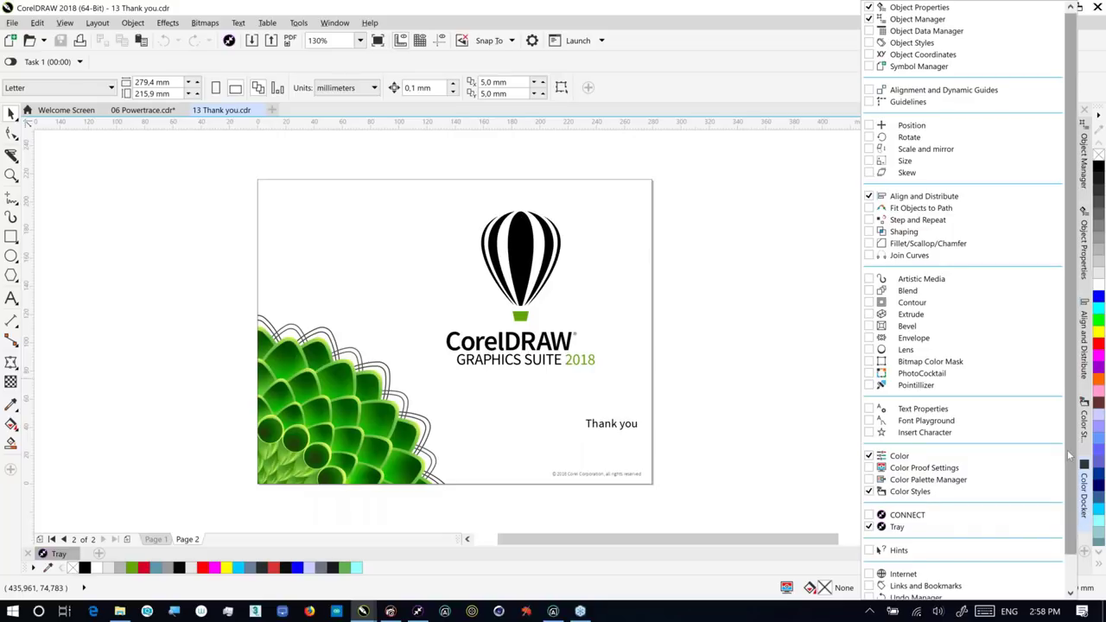
pyautogui.click(1085, 499)
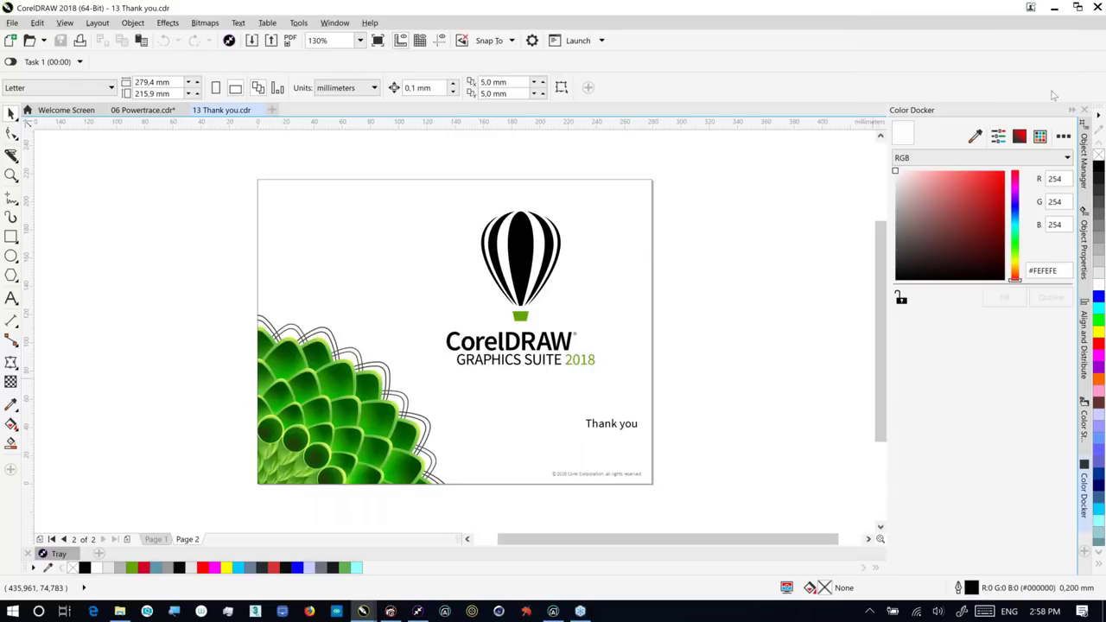
pyautogui.click(1064, 136)
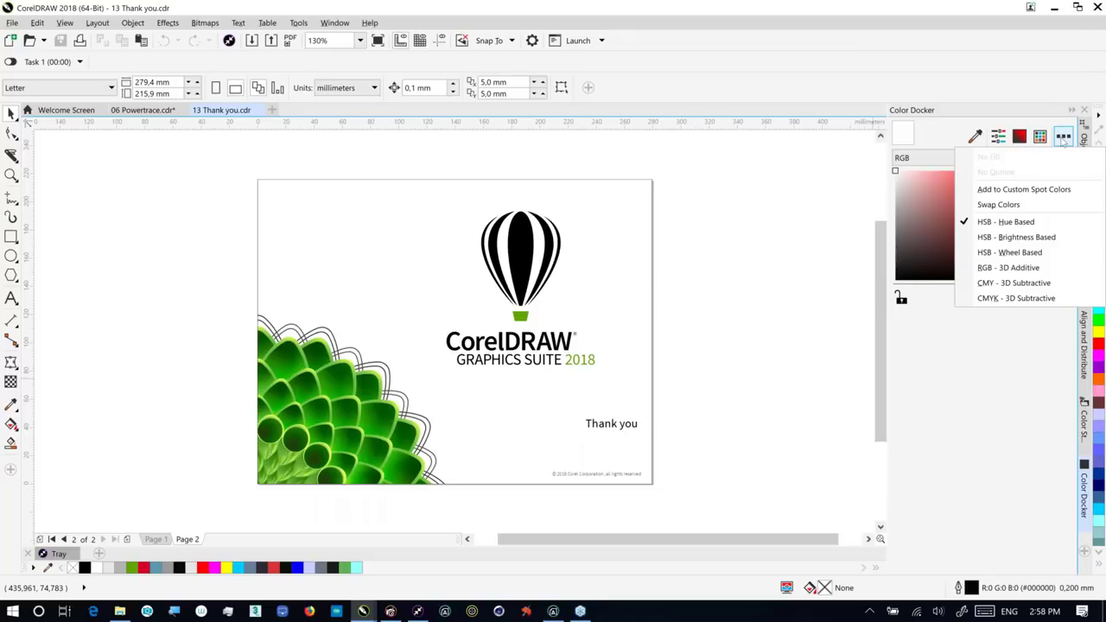
pyautogui.click(1018, 237)
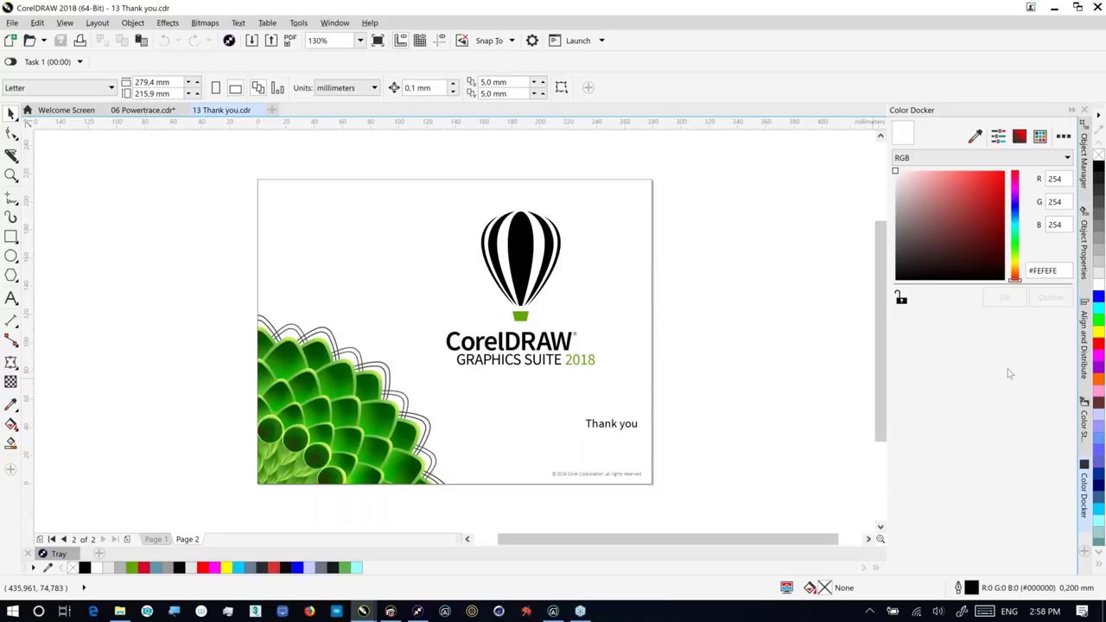
# - Go to the Availability and Pricing page and present it in full-screen preview
pyautogui.click(156, 538)
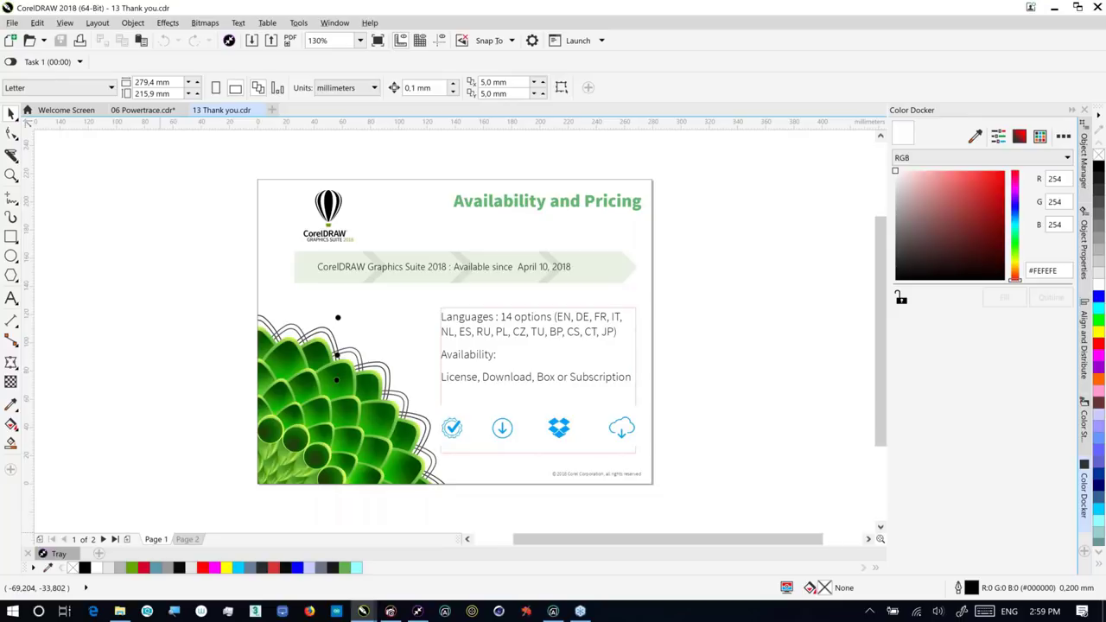
pyautogui.press('F9')
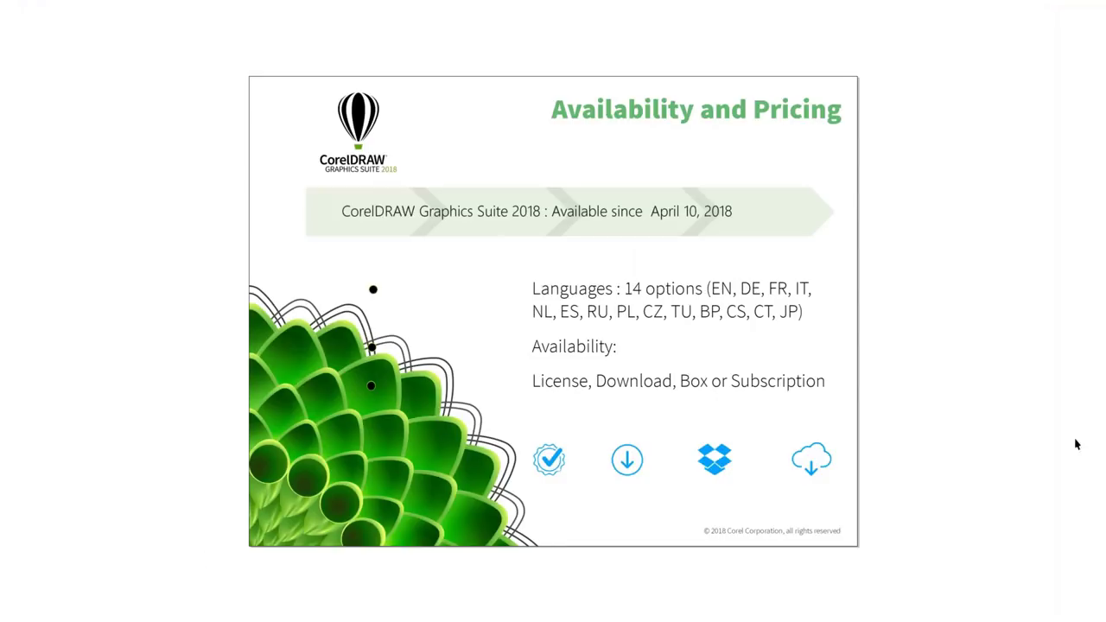
pyautogui.click(1022, 469)
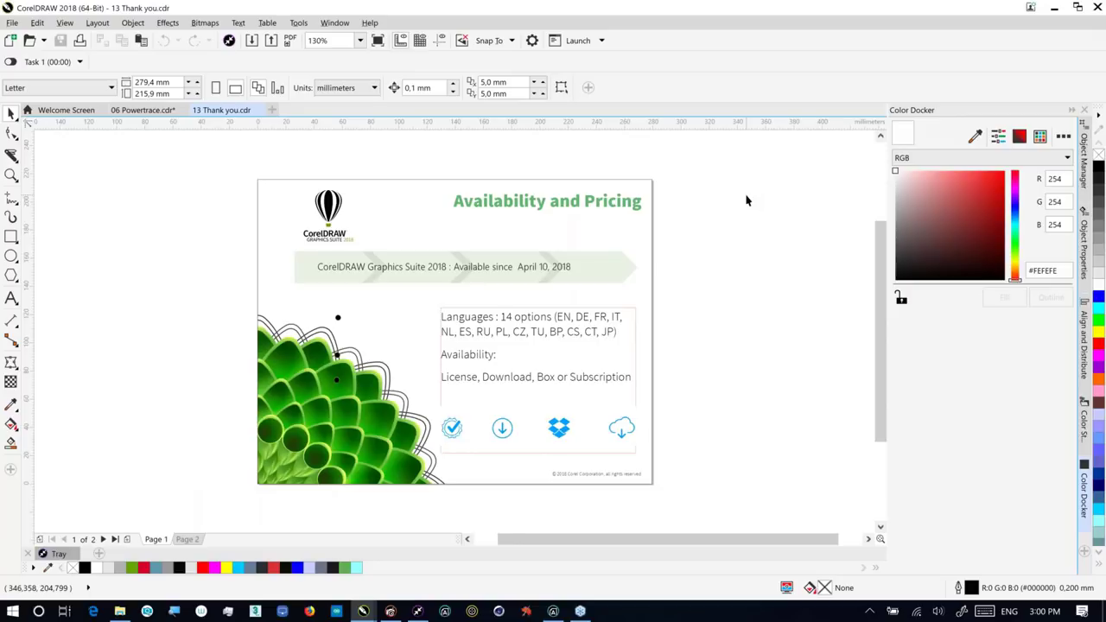
pyautogui.press('F9')
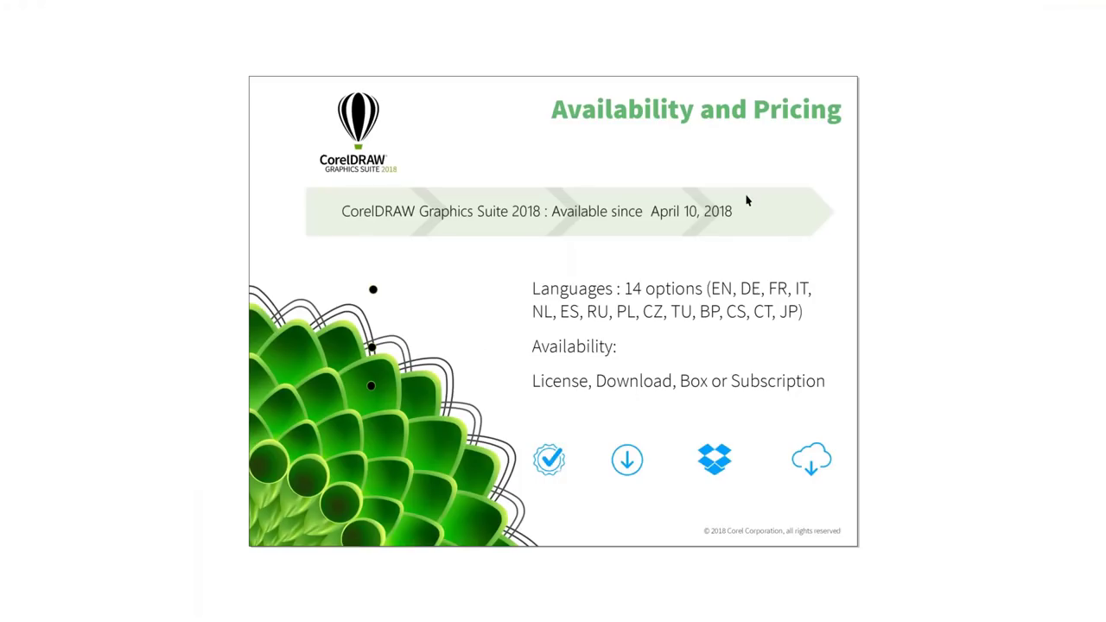